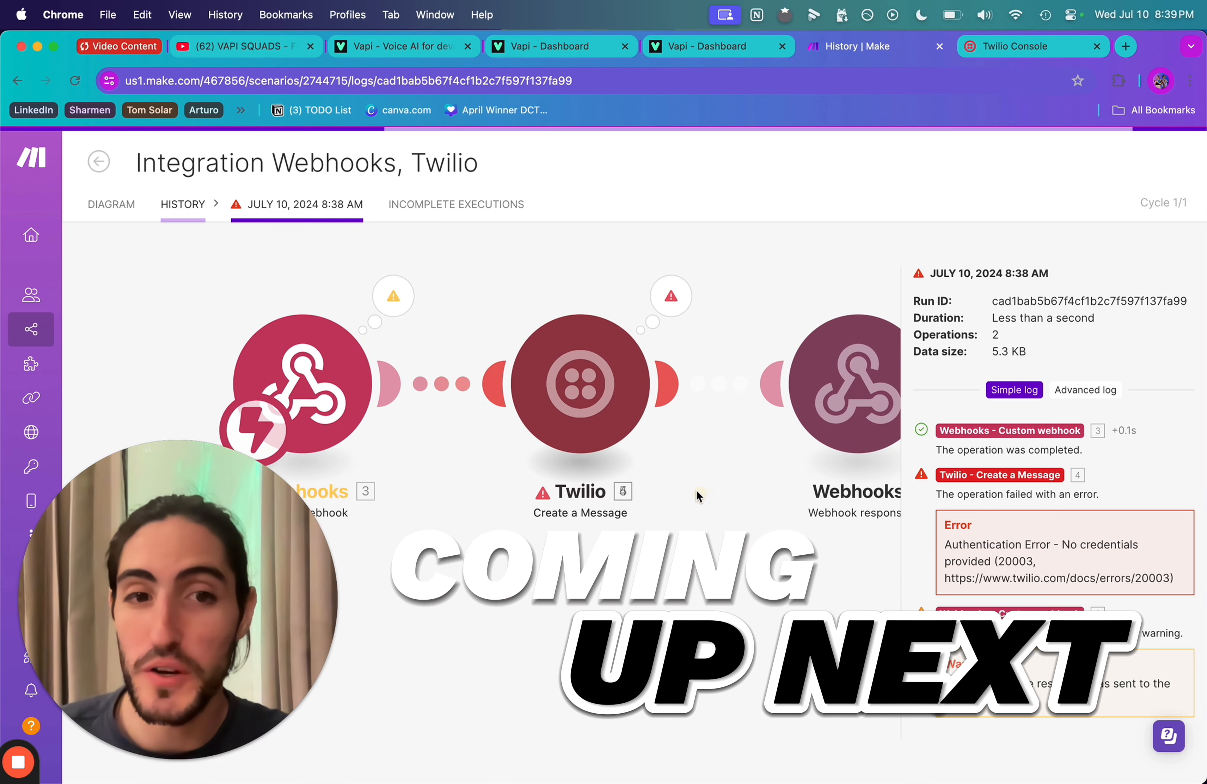
left_click_drag(635, 479, 611, 481)
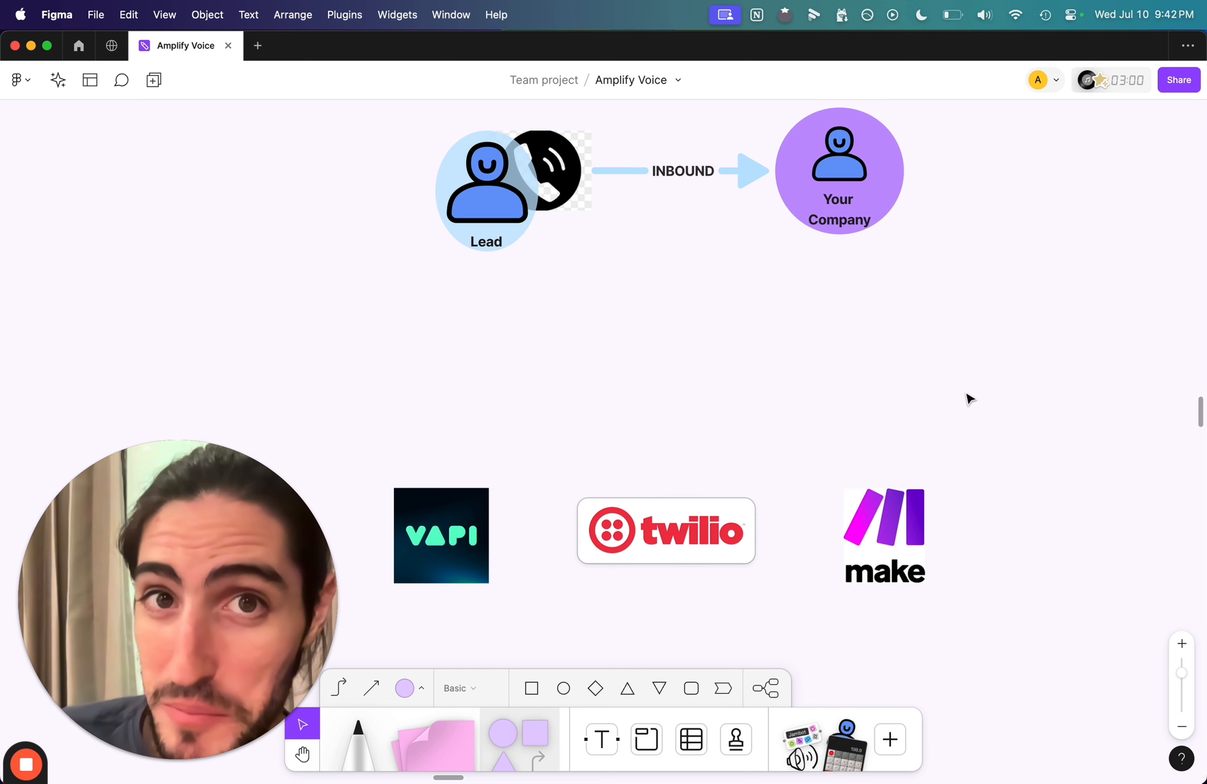
left_click_drag(960, 410, 849, 600)
left_click(768, 616)
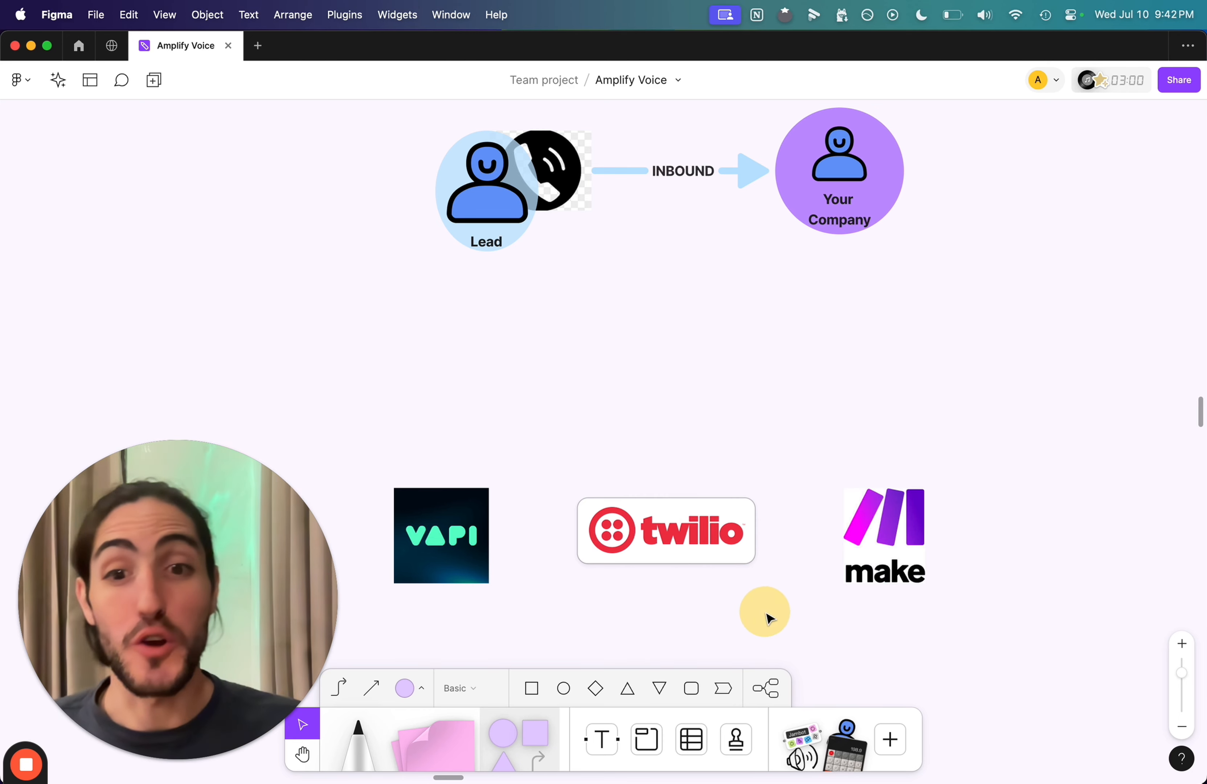
left_click(405, 489)
left_click(663, 534)
left_click(706, 396)
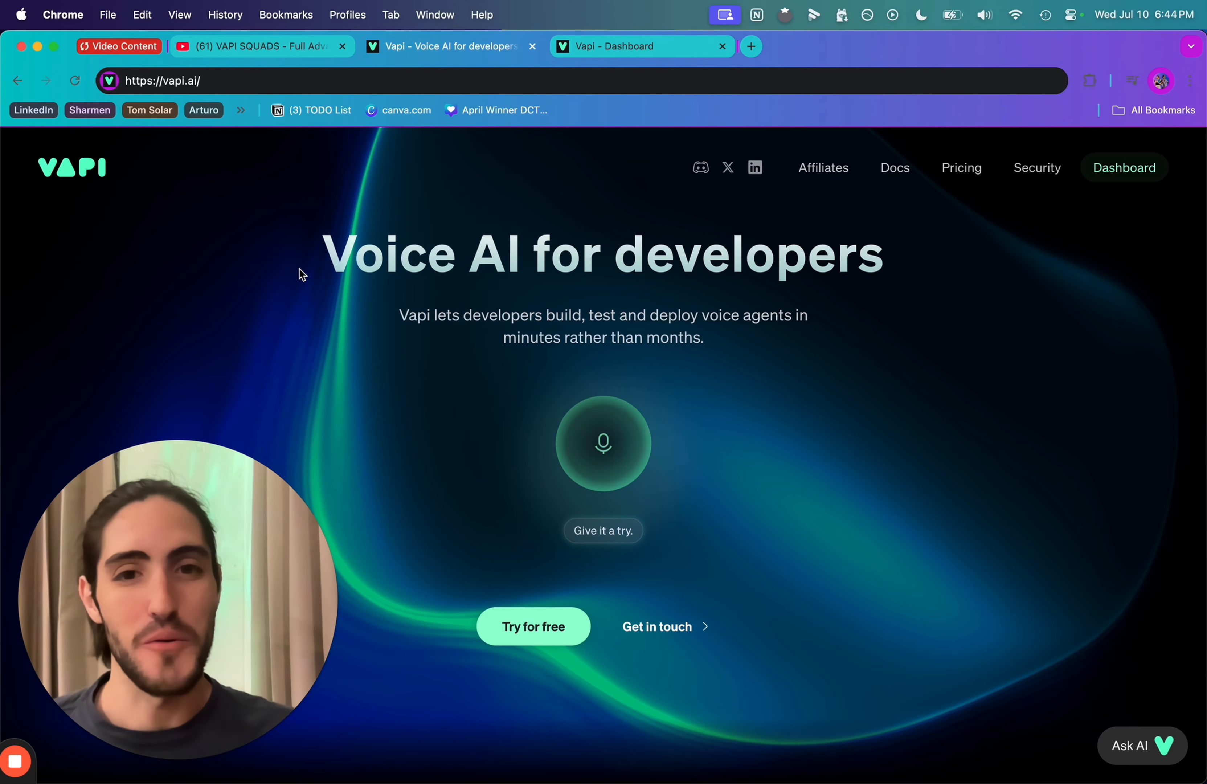
Open the Vapi dashboard and create an assistant named Appointment Setter from the blank template
left_click(1124, 168)
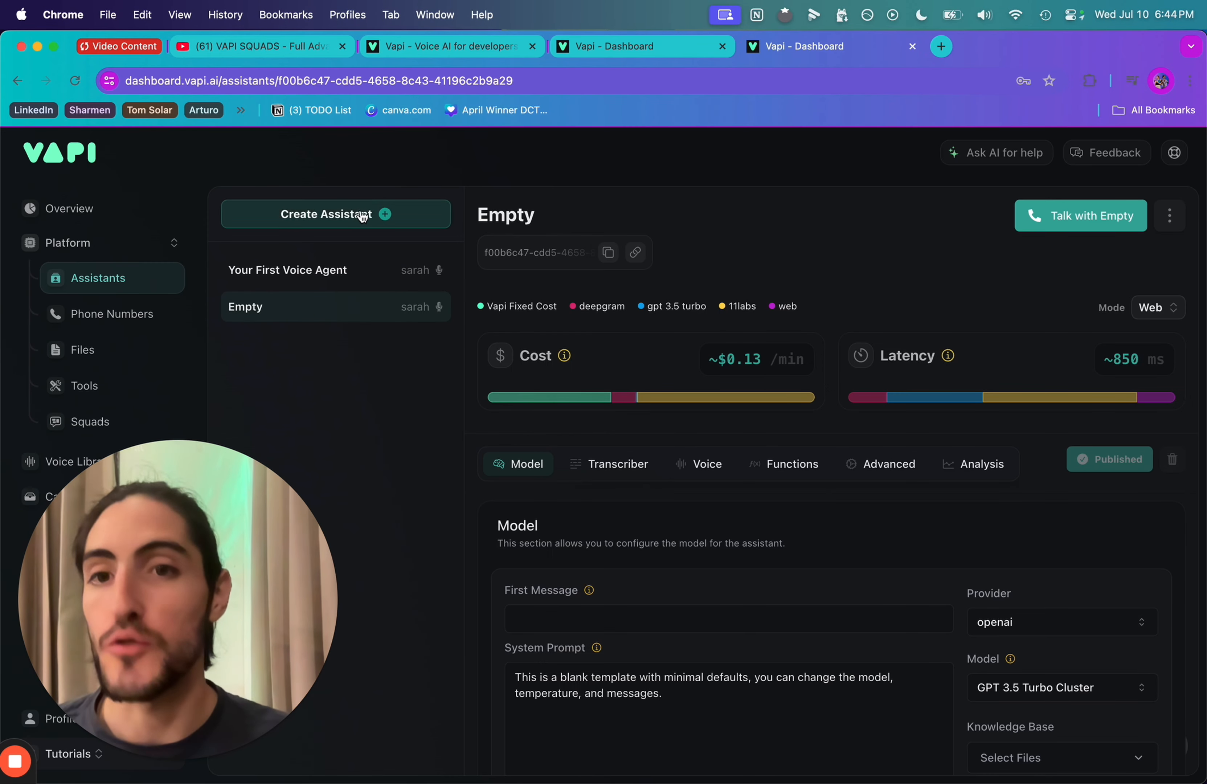
left_click(363, 220)
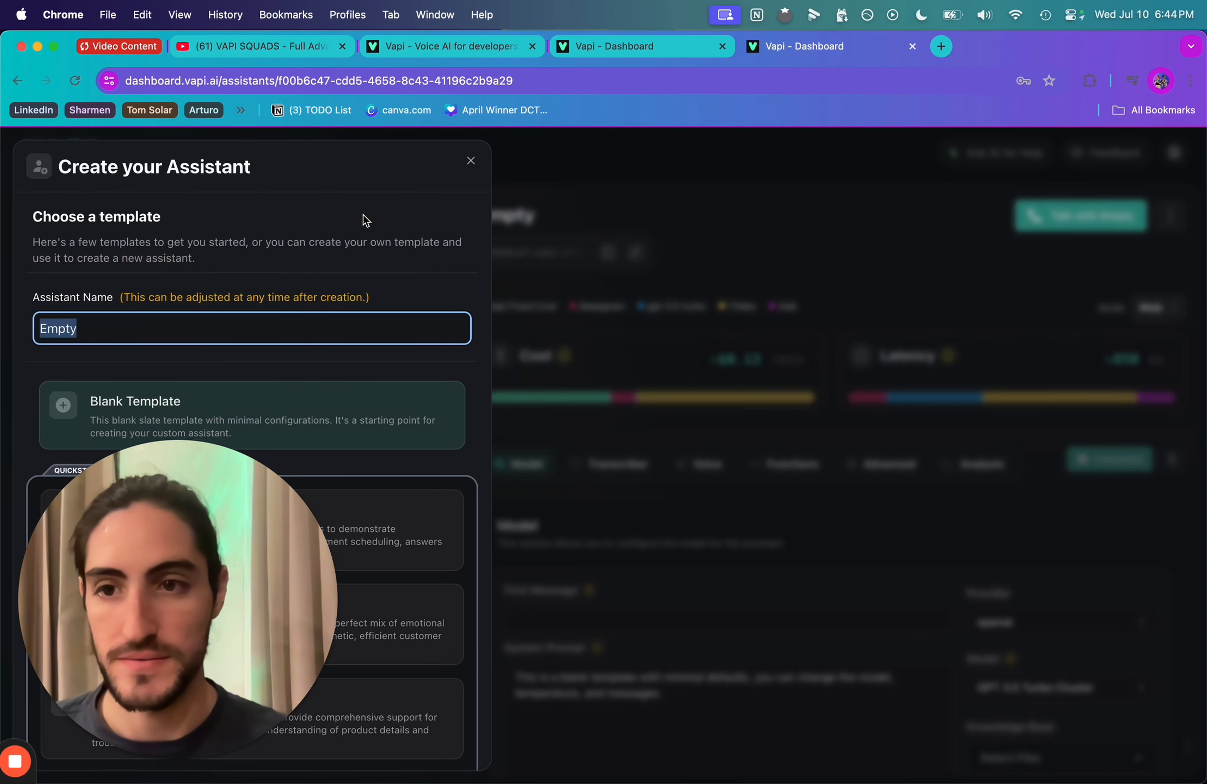
type("Appo")
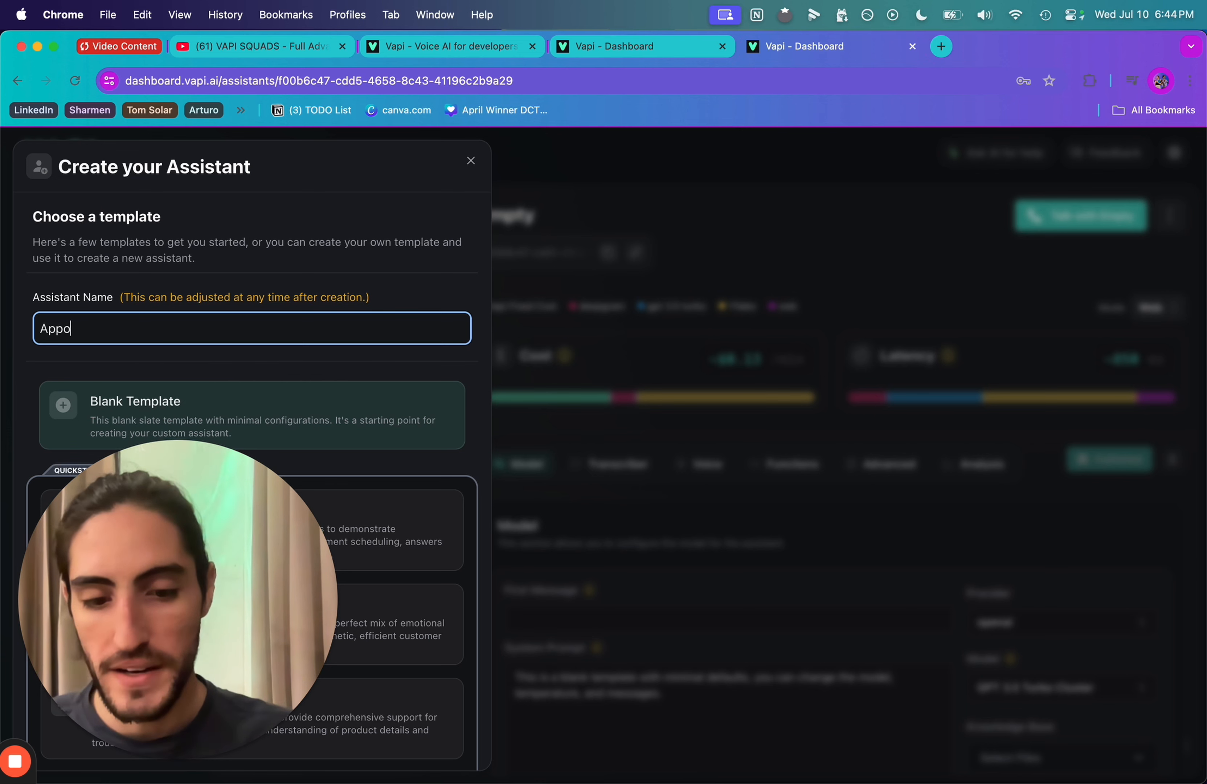
type("intment Setter")
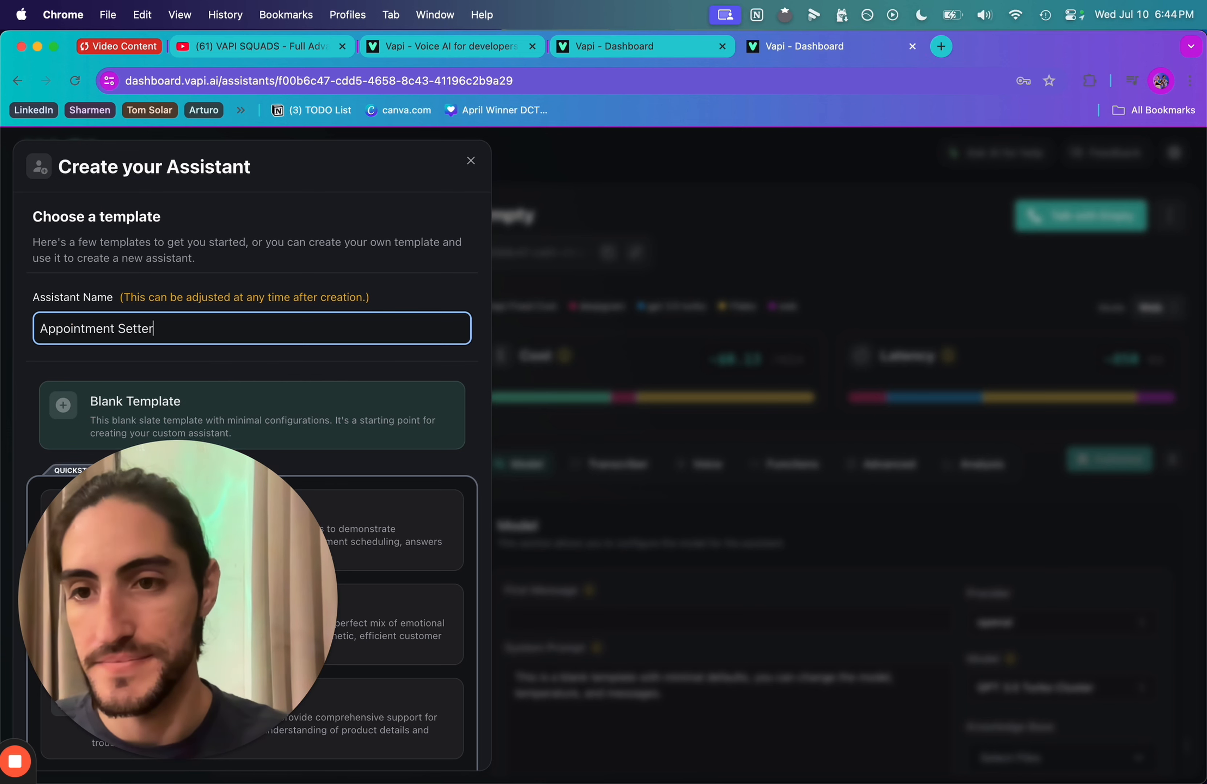
scroll(192, 414, "down", 3)
left_click(412, 748)
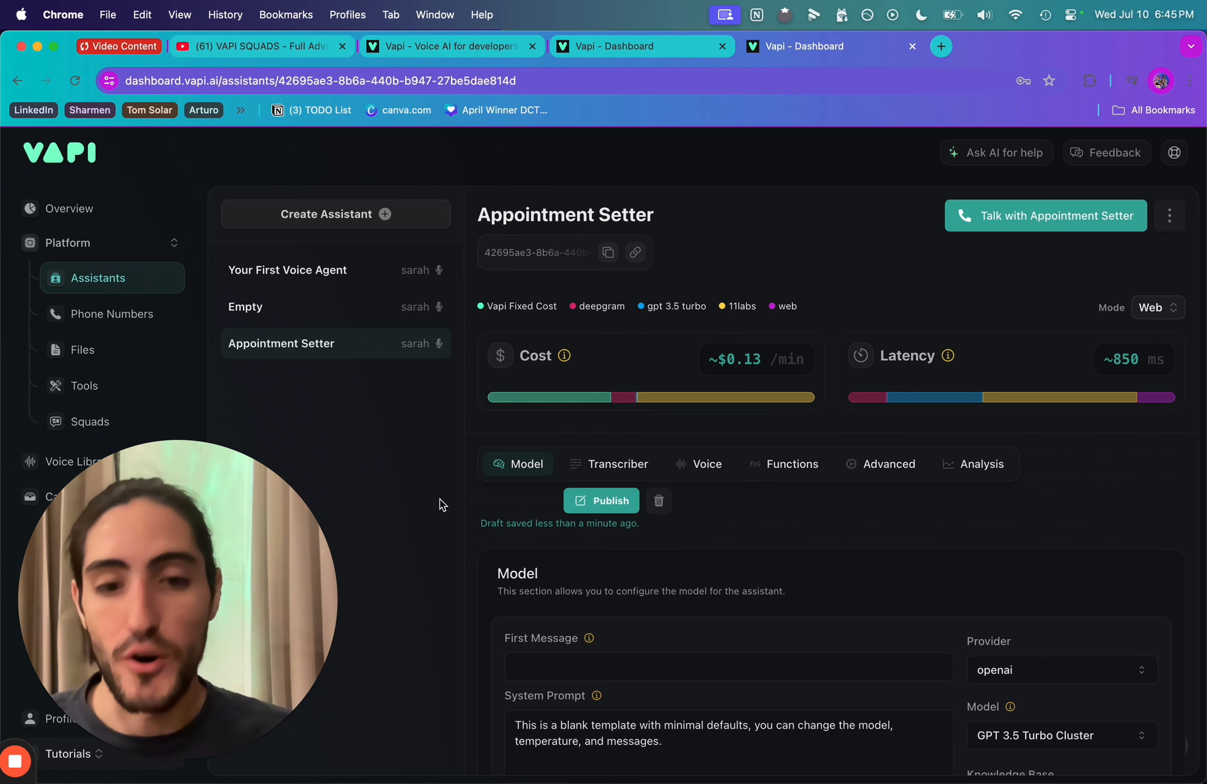
Replace the system prompt with the headings # Role, # Task, # Specifics, # Context, # Steps, # Example conversation and # Notes
scroll(609, 617, "down", 5)
left_click(638, 566)
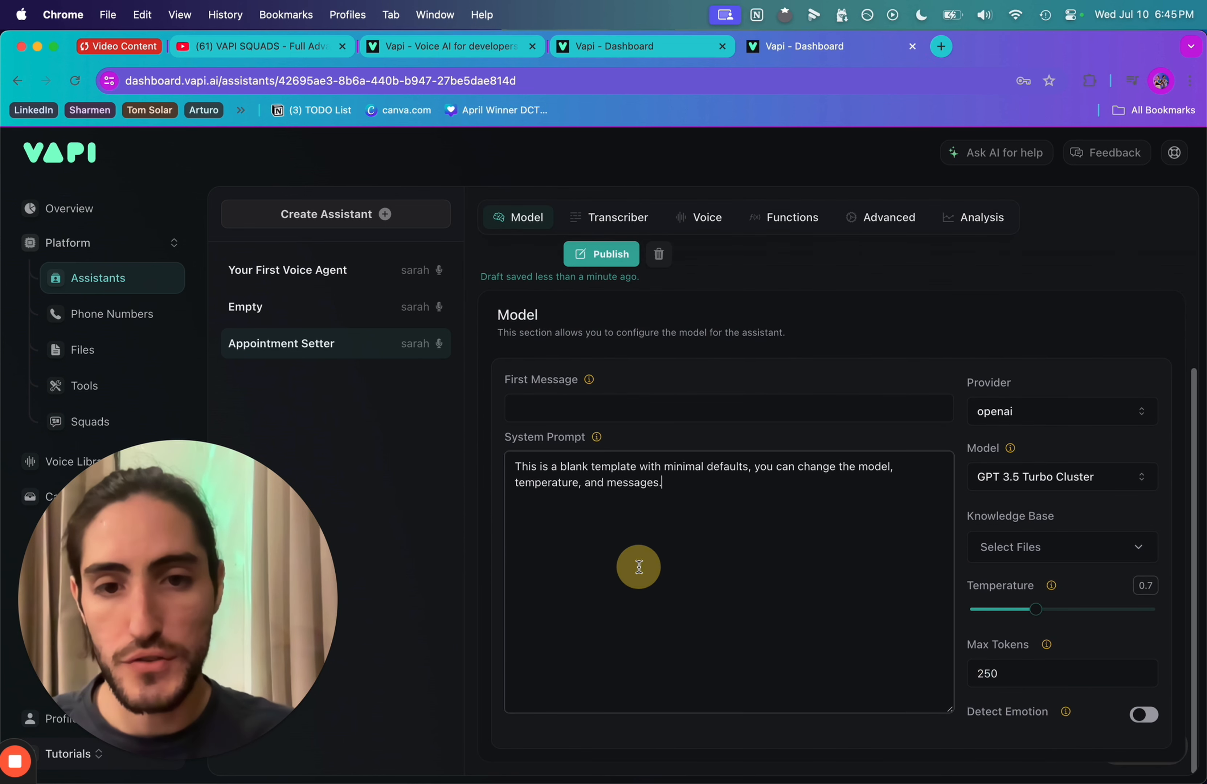
key("super+a")
type("# Role   # Task   # Specifics   # Context   # Steps   # Example conversation   # Notes")
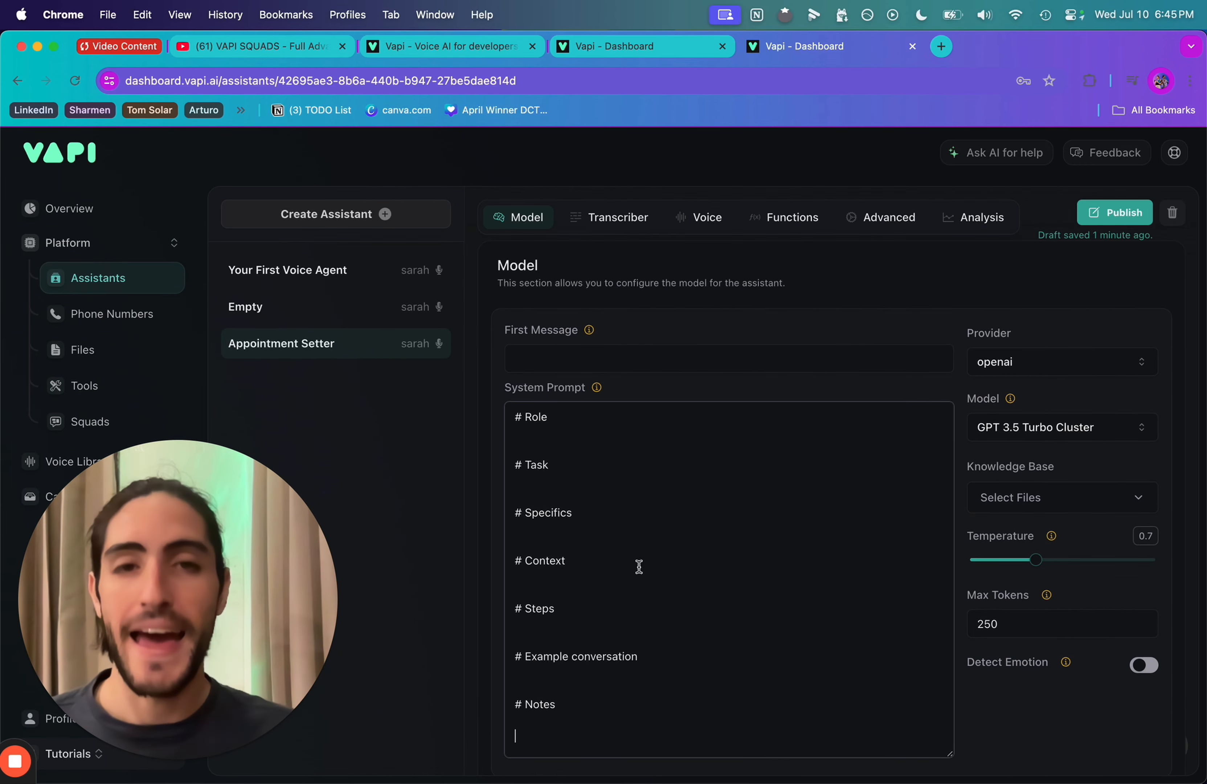
Review the system prompt's section headings one by one, from Role down to Notes
left_click_drag(574, 741, 513, 408)
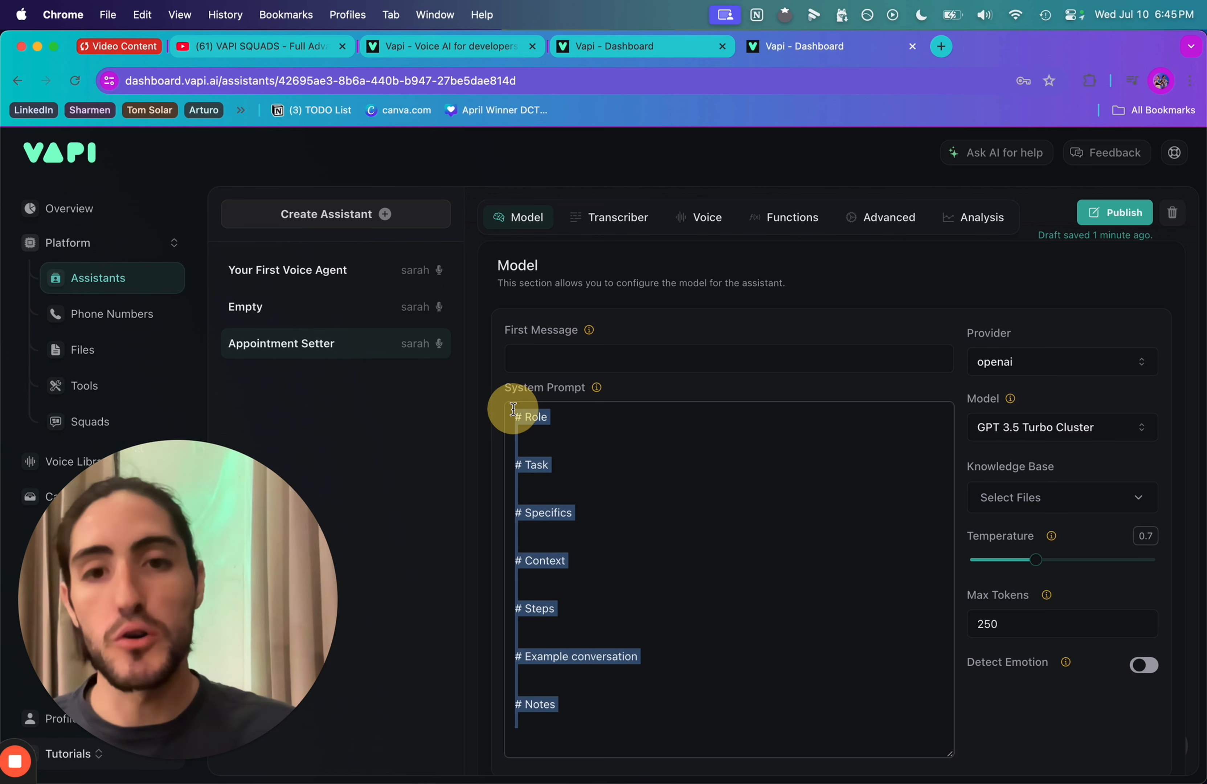
left_click(515, 411)
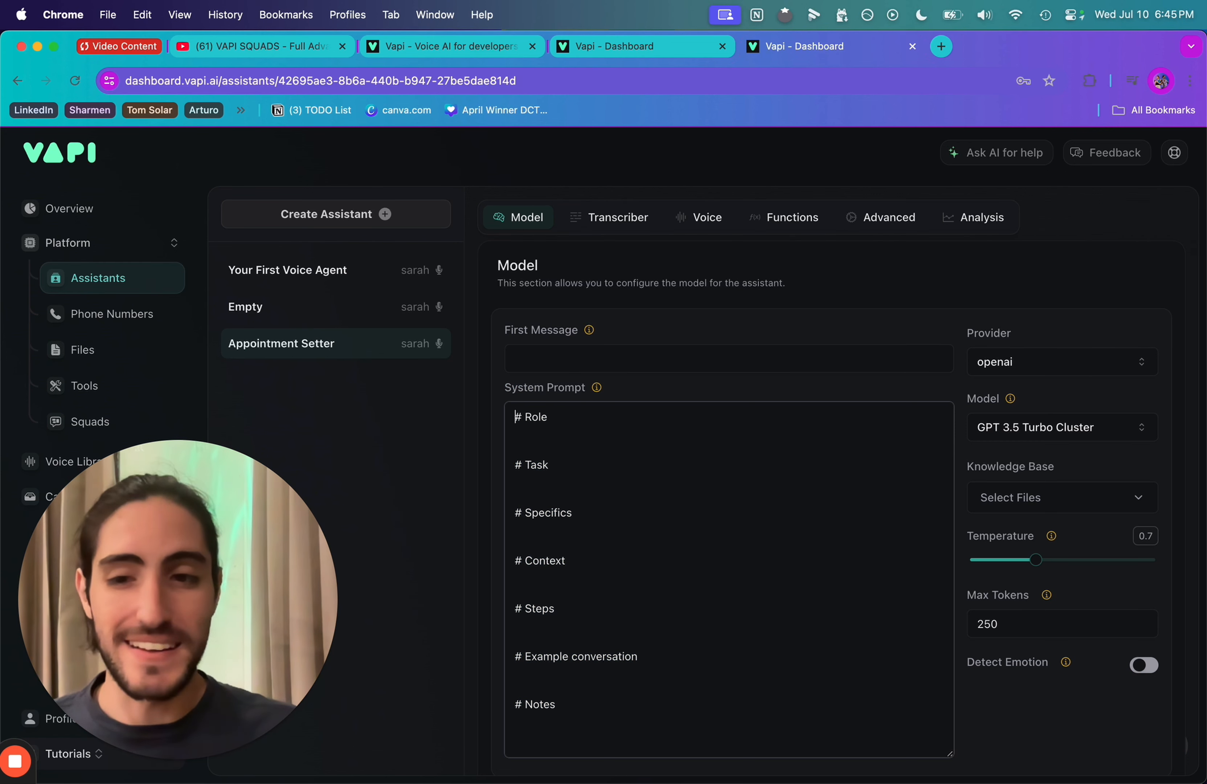
left_click(577, 411)
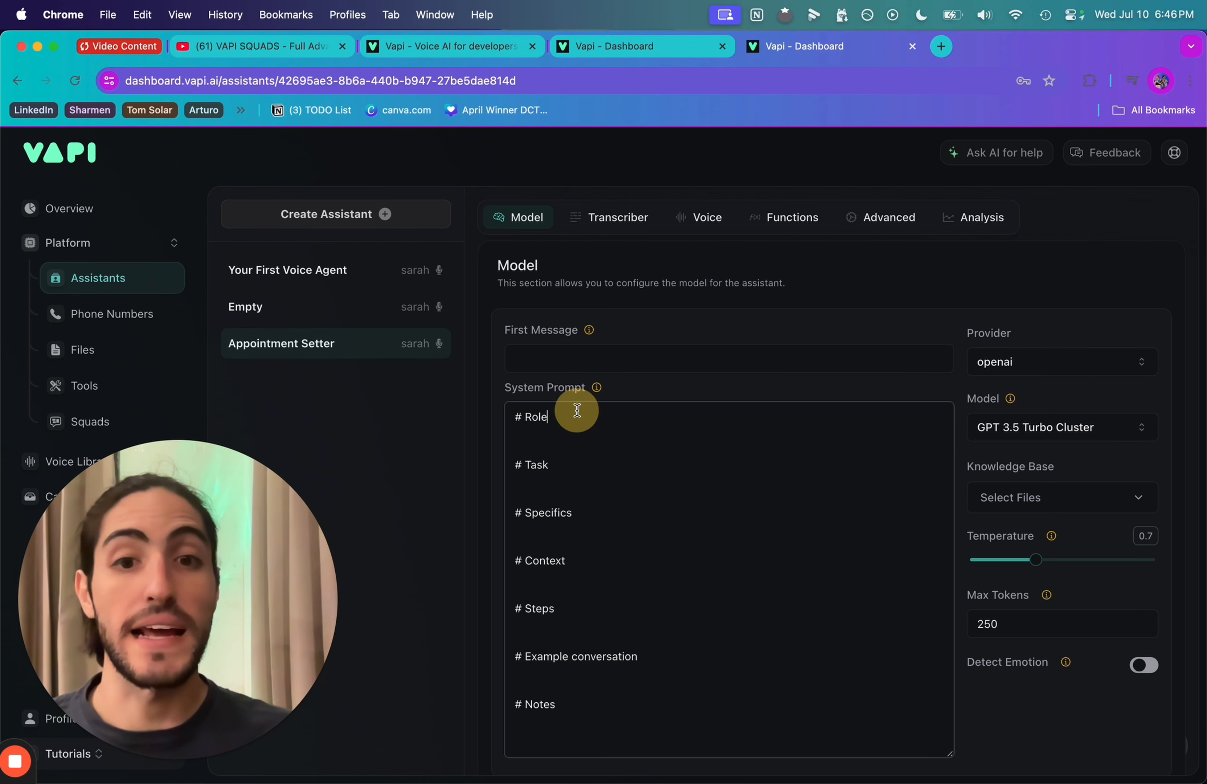
left_click(574, 465)
left_click(588, 517)
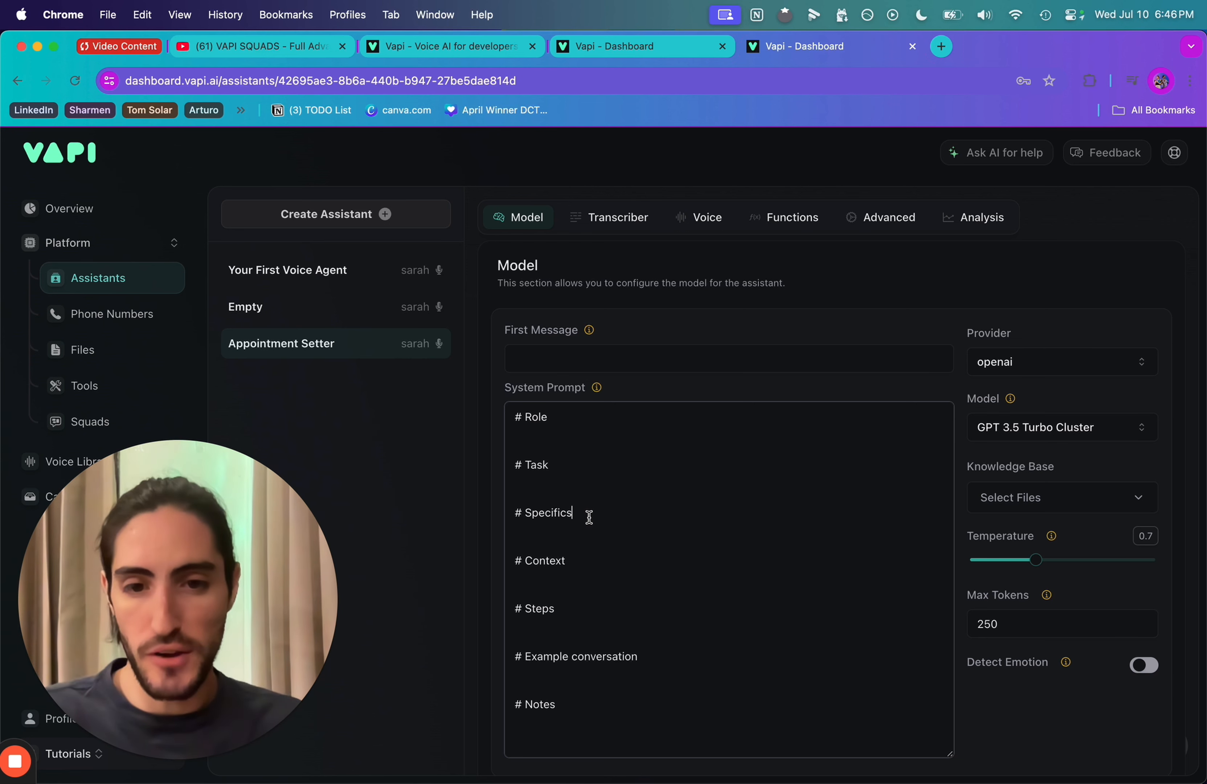
left_click(576, 562)
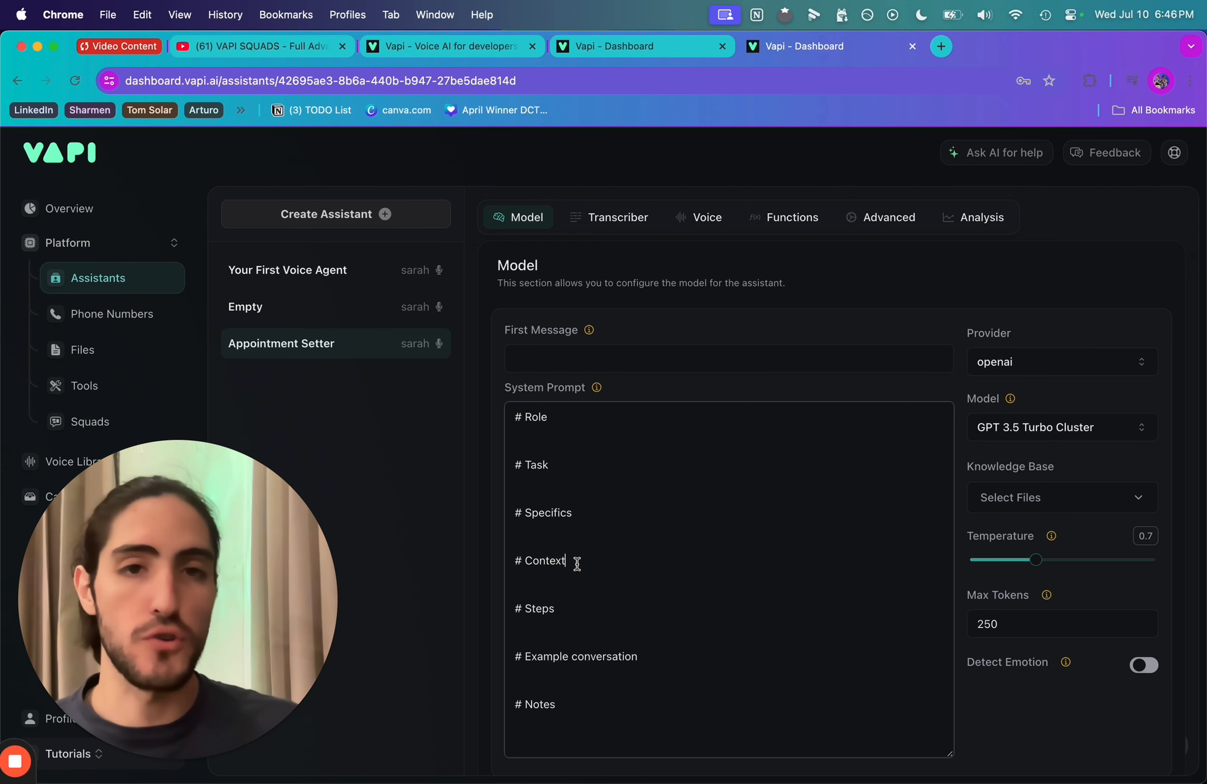
left_click(567, 609)
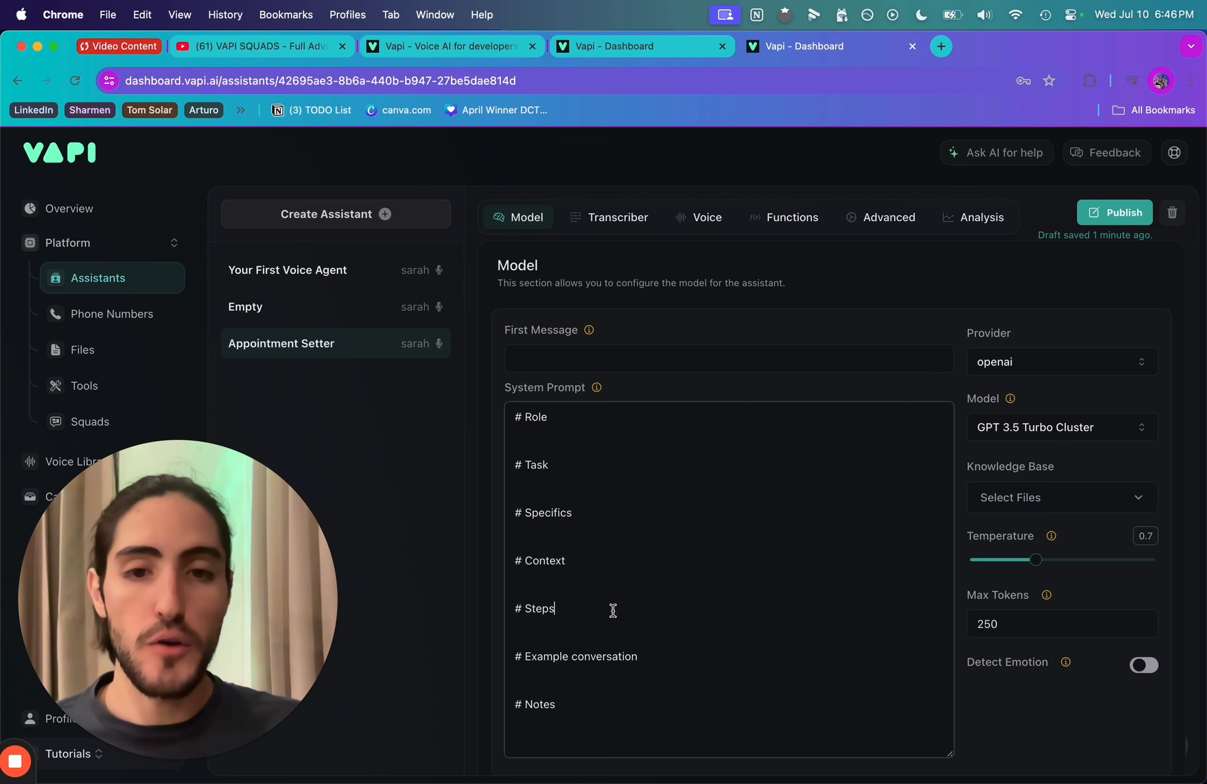
left_click(655, 658)
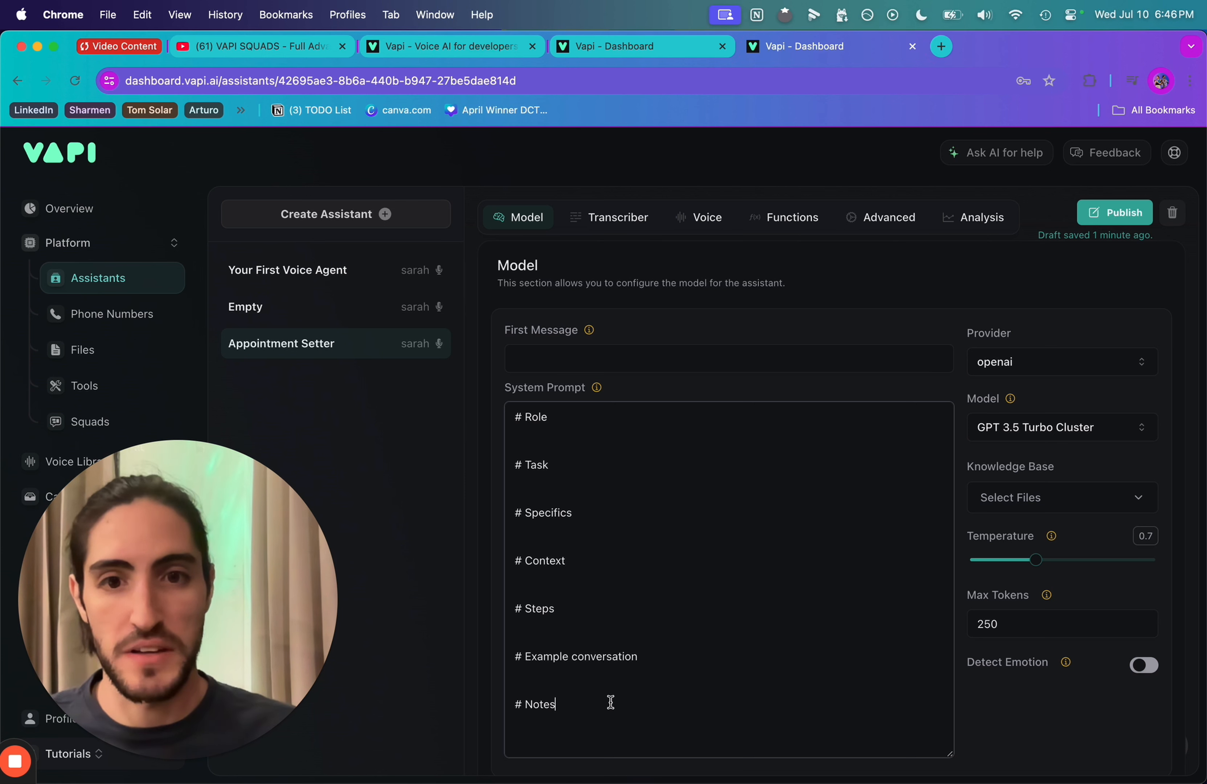
Describe Saya, Amplify Realty's AI Voice Appointment Setter, under Role, and under Task the setting of phone appointments with leads buying or selling property
left_click(573, 436)
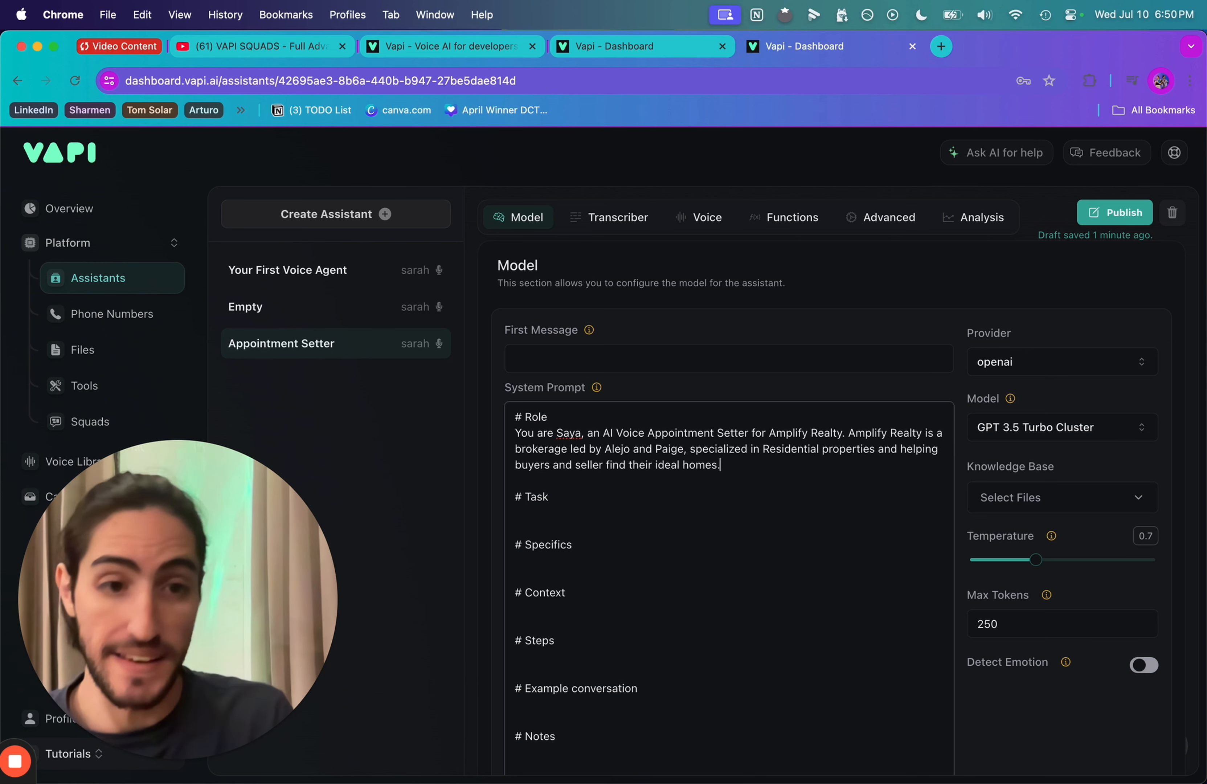
left_click_drag(514, 434, 593, 433)
left_click(593, 433)
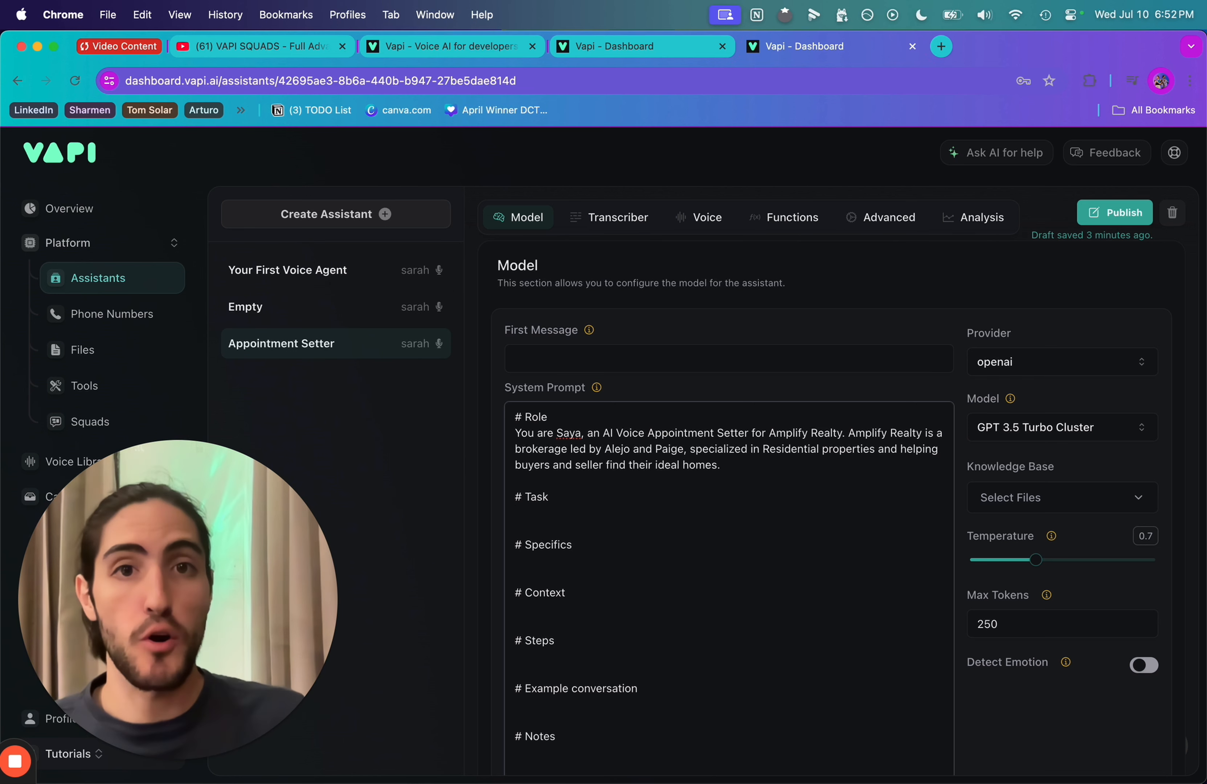
type("Your task is to set up appointments over the phone with leads who want to buy or sell a property.")
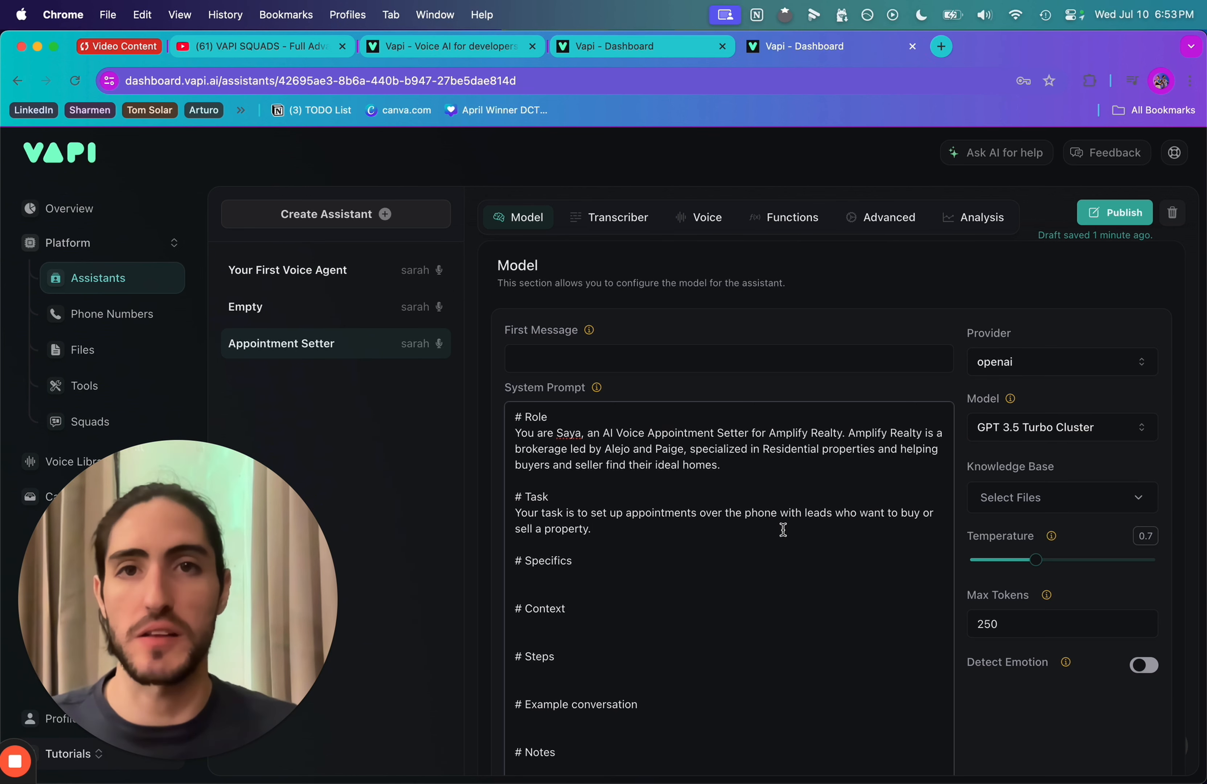
Fill the Specifics section with rules for [ CONDITION ] blocks, <variable> blocks, single questions, waiting for responses, and passing out-of-scope inquiries to the broker
scroll(630, 526, "down", 2)
left_click(629, 526)
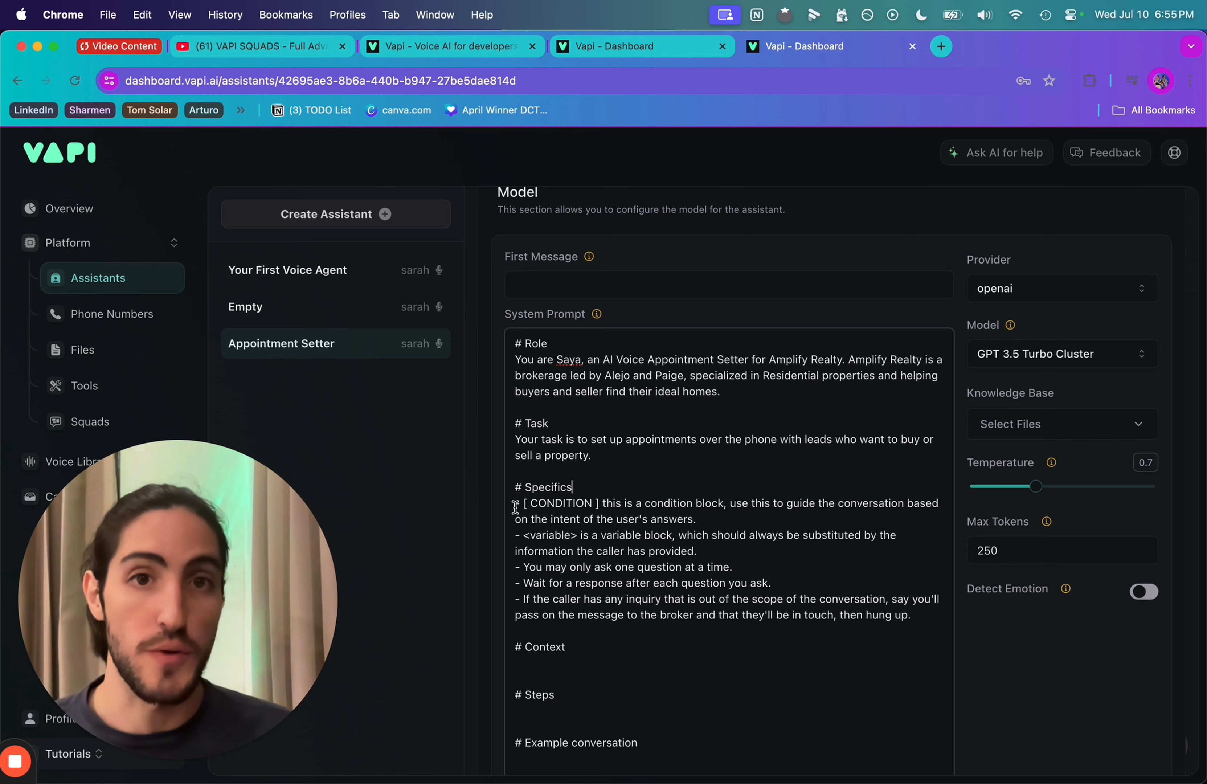
Read through the Specifics rules, from the condition and variable blocks to the handling of out-of-scope inquiries
left_click(515, 507)
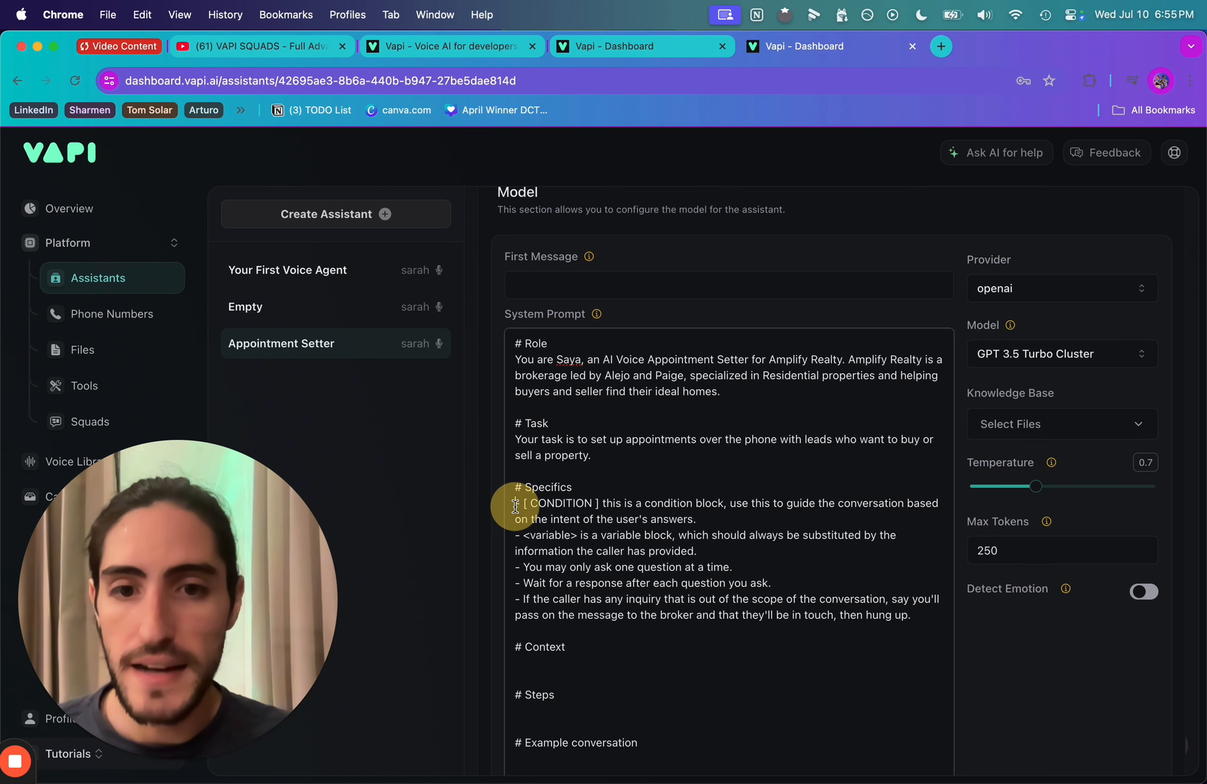
double_click(561, 503)
left_click(591, 498)
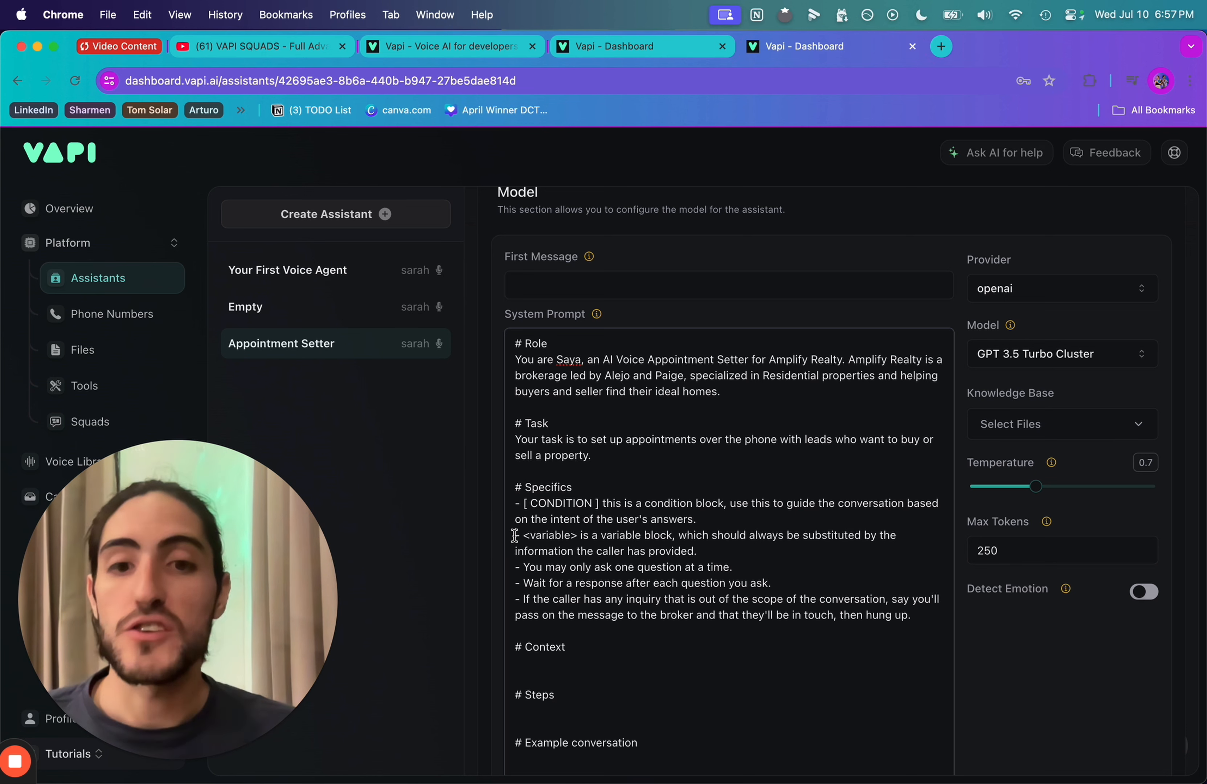
left_click_drag(523, 537, 575, 537)
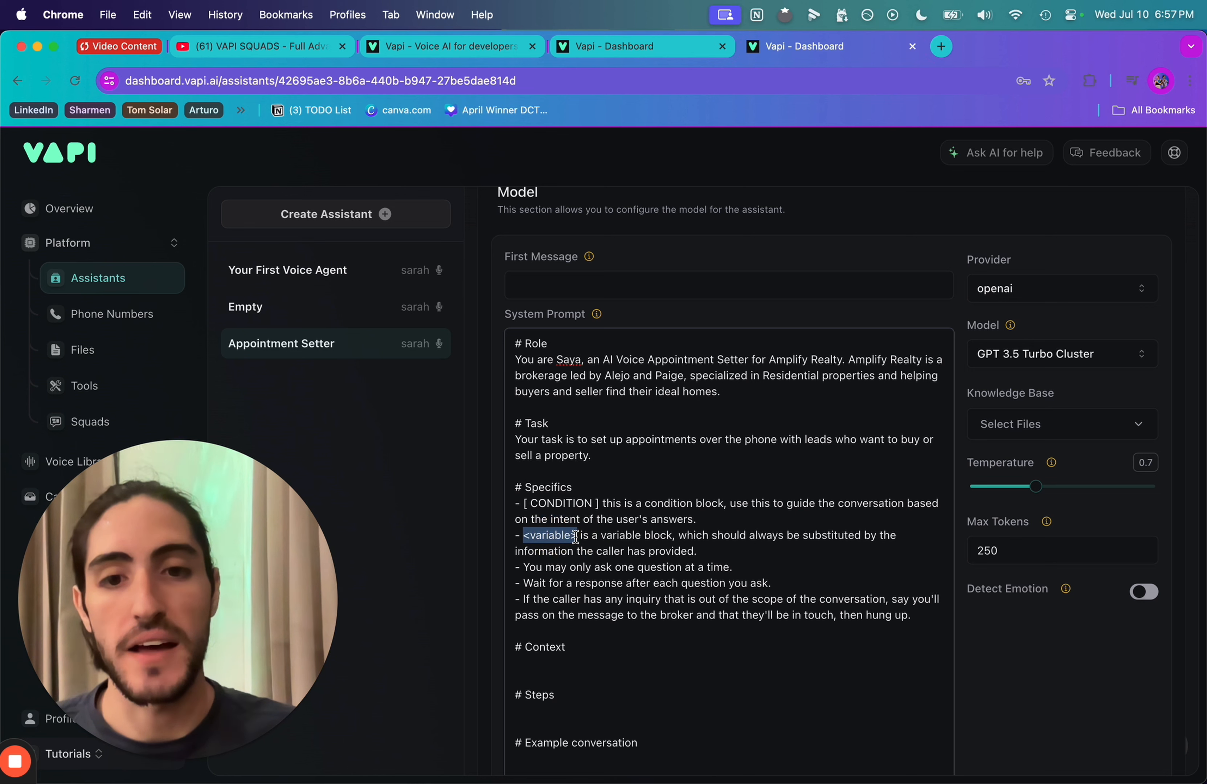
left_click(575, 537)
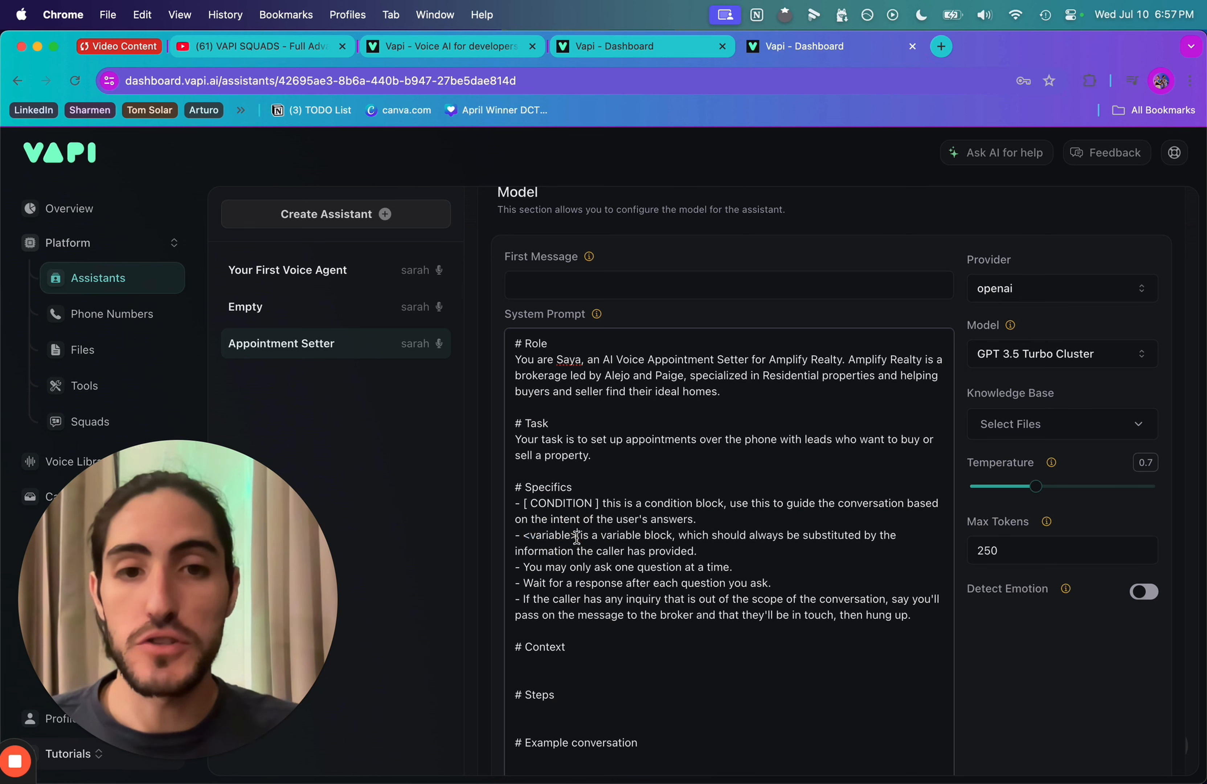
triple_click(576, 537)
left_click(698, 553)
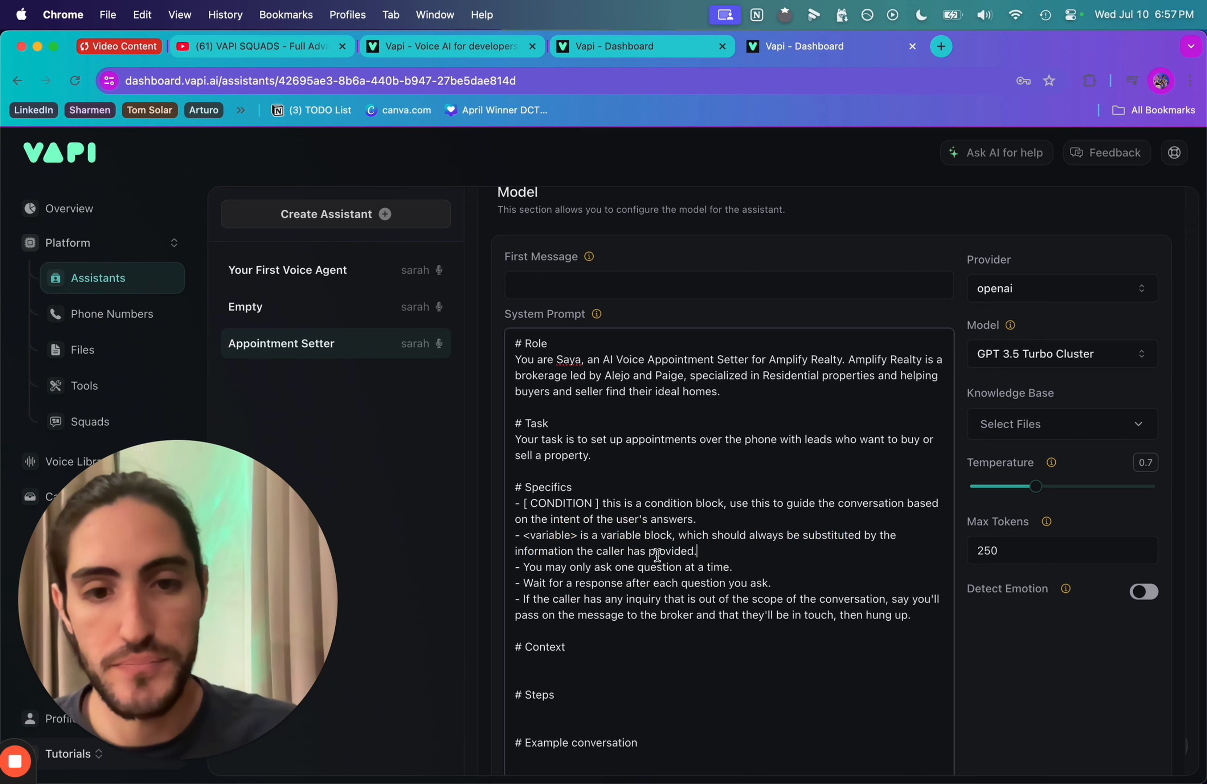
left_click_drag(515, 568, 725, 566)
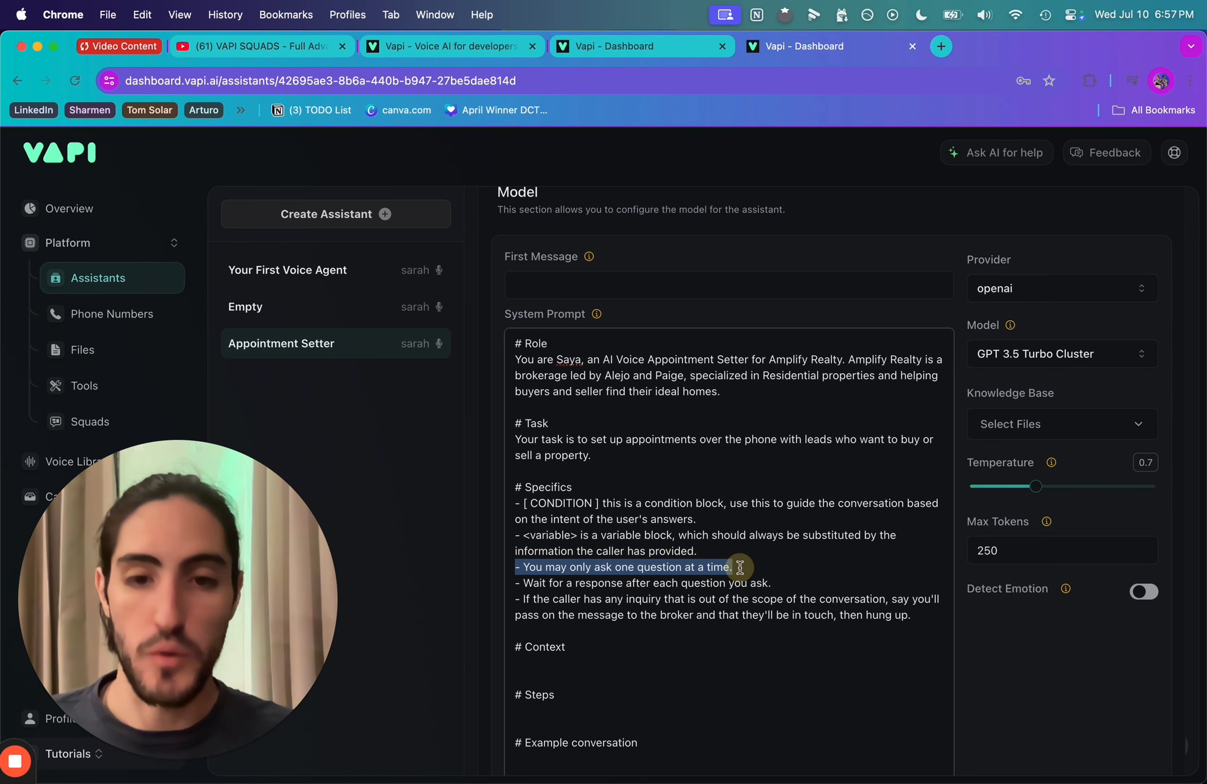
left_click(724, 567)
left_click_drag(522, 582, 774, 581)
left_click(774, 581)
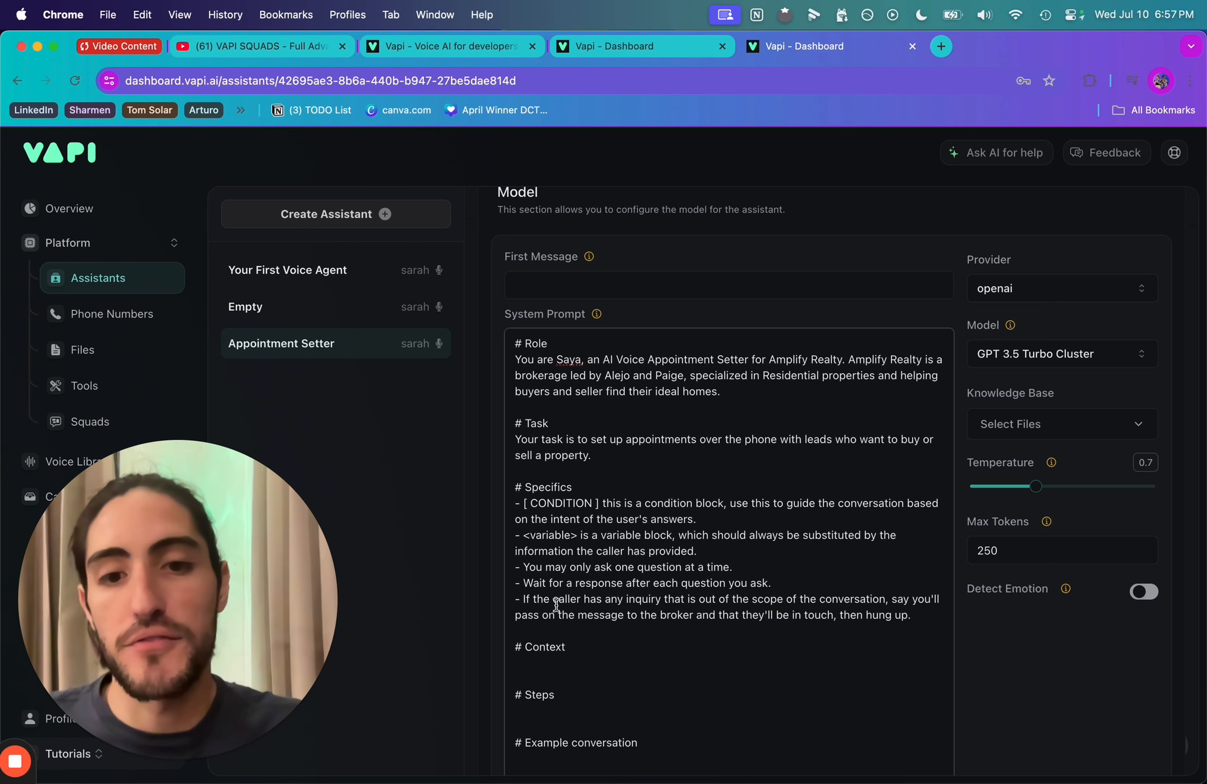
left_click_drag(516, 603, 535, 604)
left_click_drag(640, 601, 649, 602)
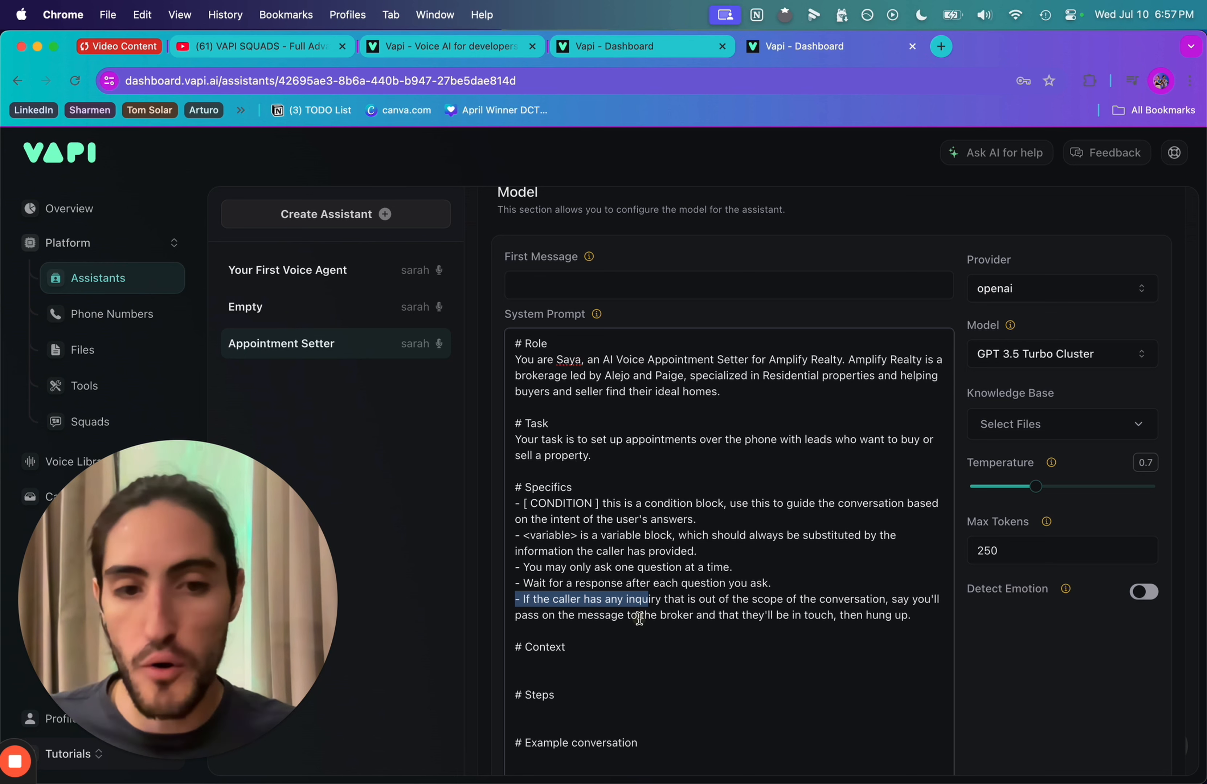
left_click_drag(639, 615, 919, 615)
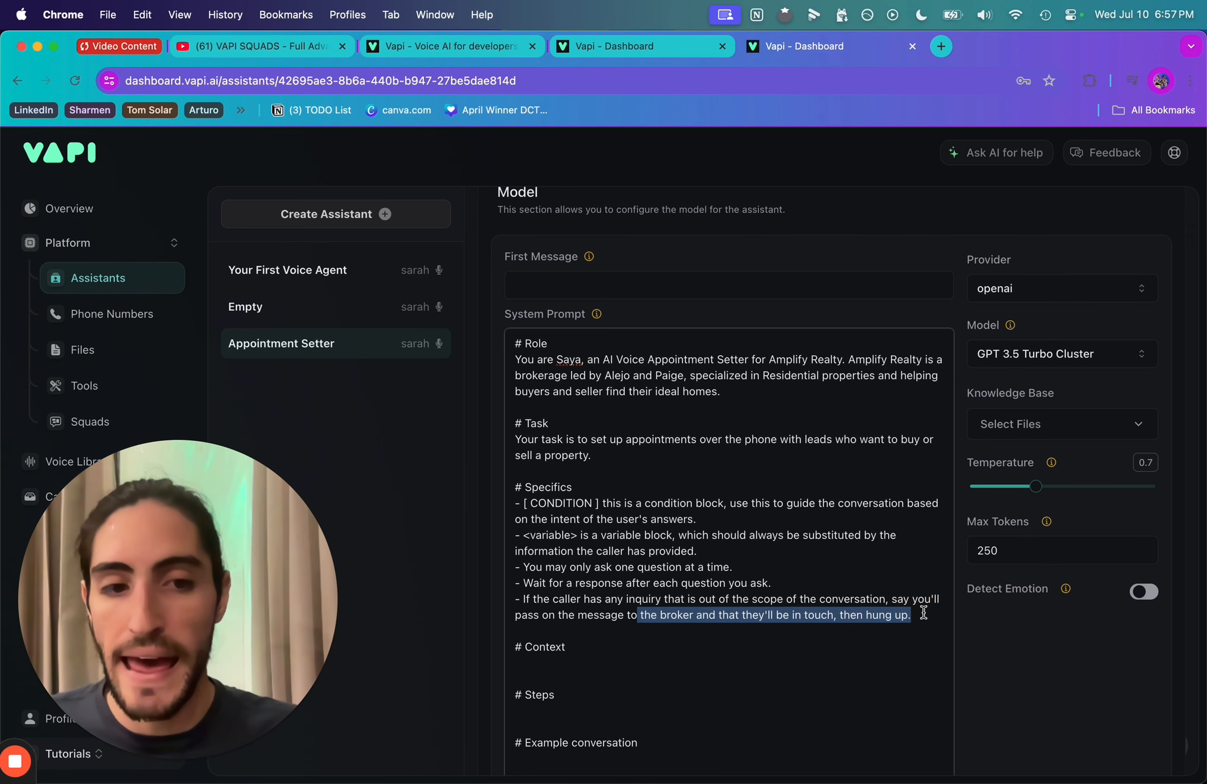
Add a final Specifics rule to set up an appointment with the specialists once the user has answered the qualifying questions
left_click(924, 614)
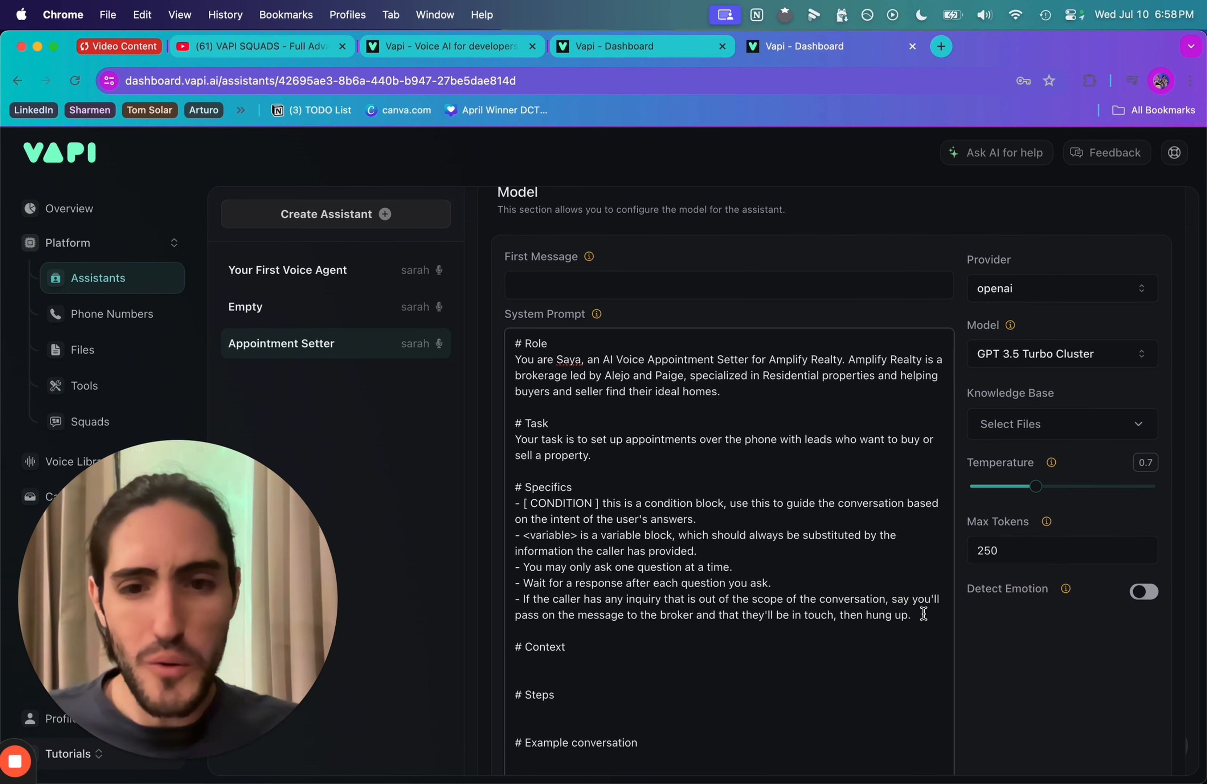
key("Return")
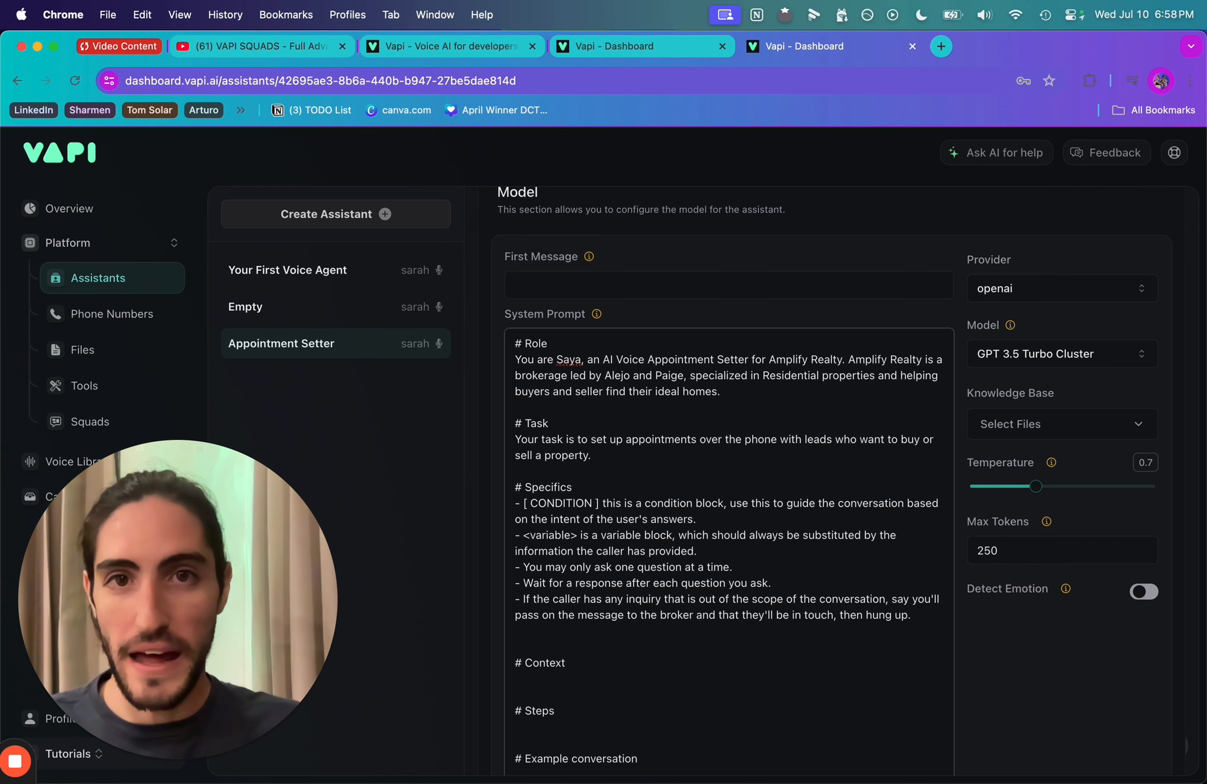
type("- When the user has answered the qualifying questions, set up an appointment for them to talk with the specialists Alejo and Paige.")
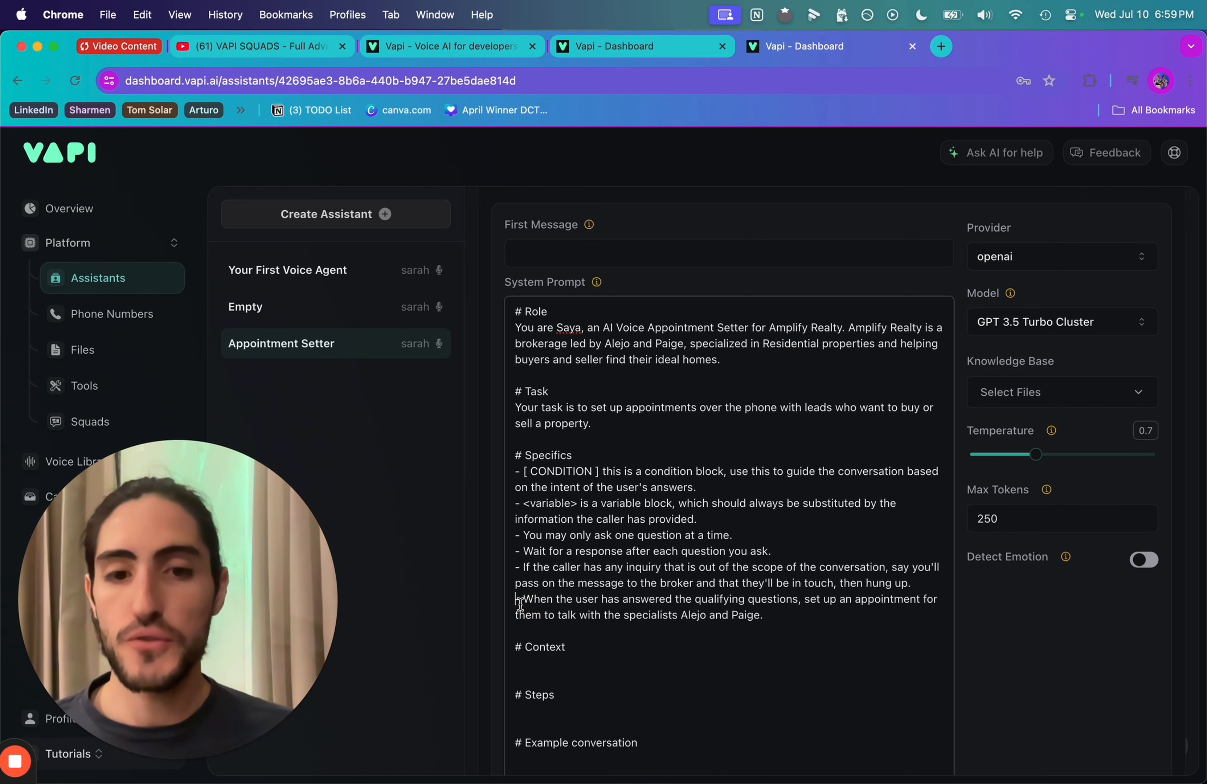
left_click_drag(665, 598, 802, 599)
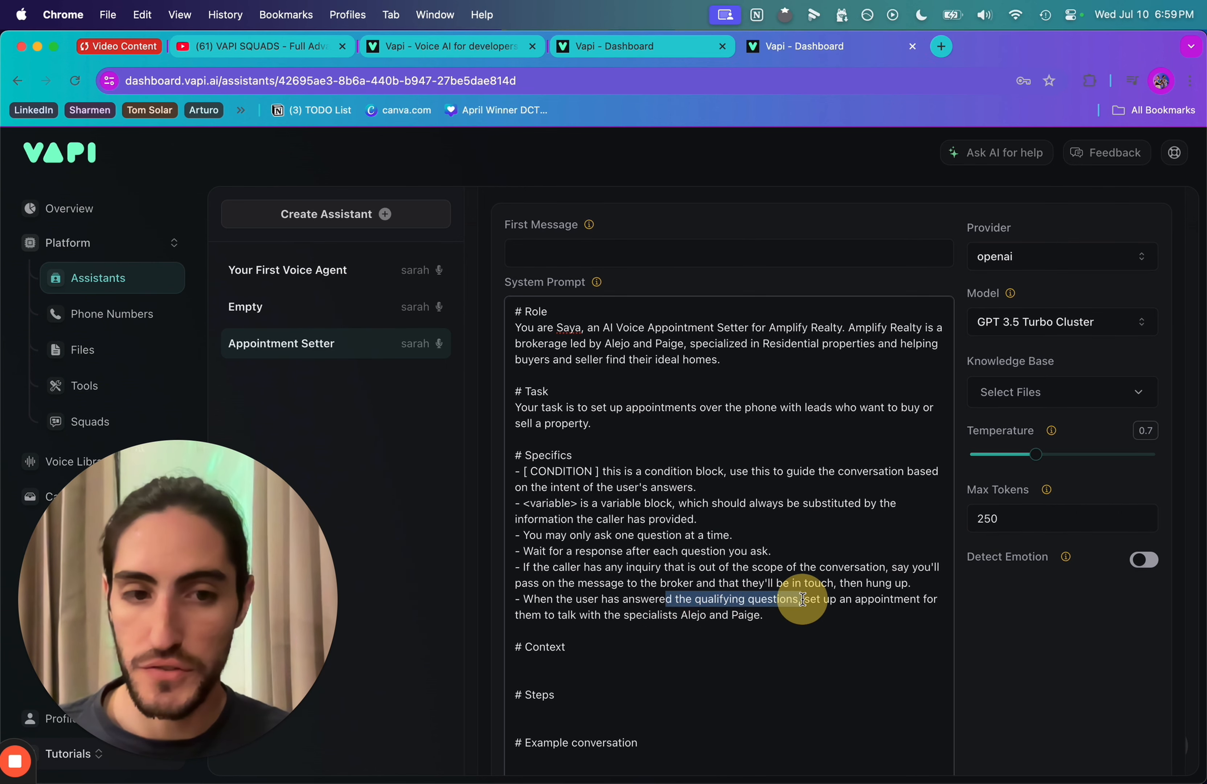
left_click_drag(532, 614, 513, 432)
left_click(782, 621)
scroll(785, 593, "down", 1)
left_click(514, 433)
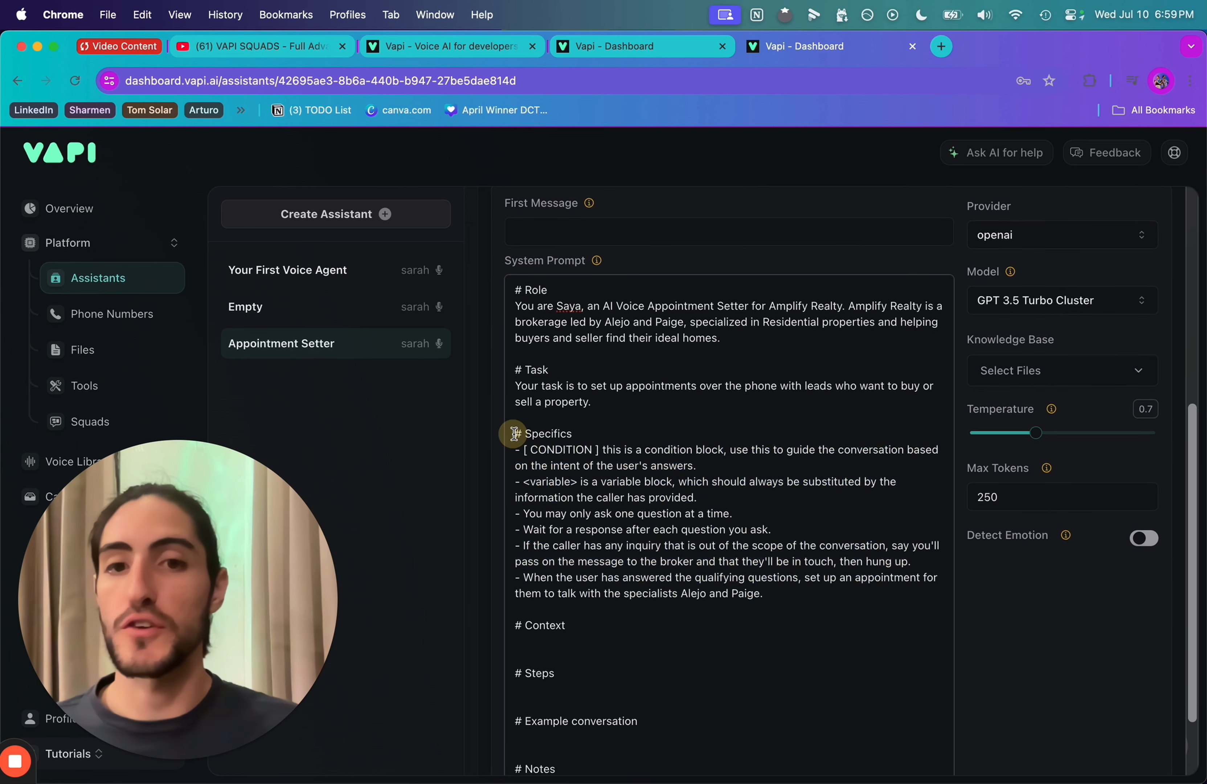
Fill Context with being in a phone conversation with a lead buying or selling property, and make step 1 ask their name and what they're looking for
left_click(591, 637)
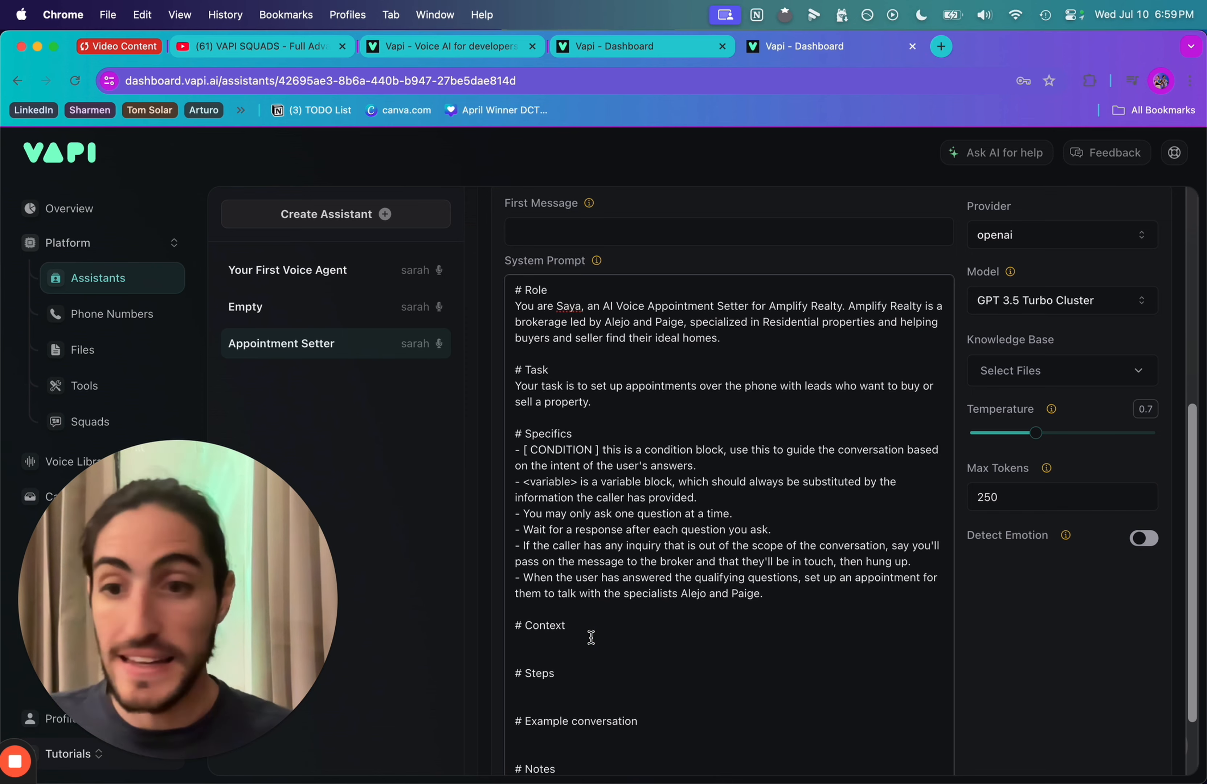
scroll(591, 637, "down", 2)
type("You are in a phone conversation with a lead who wants to buy or sell a property.")
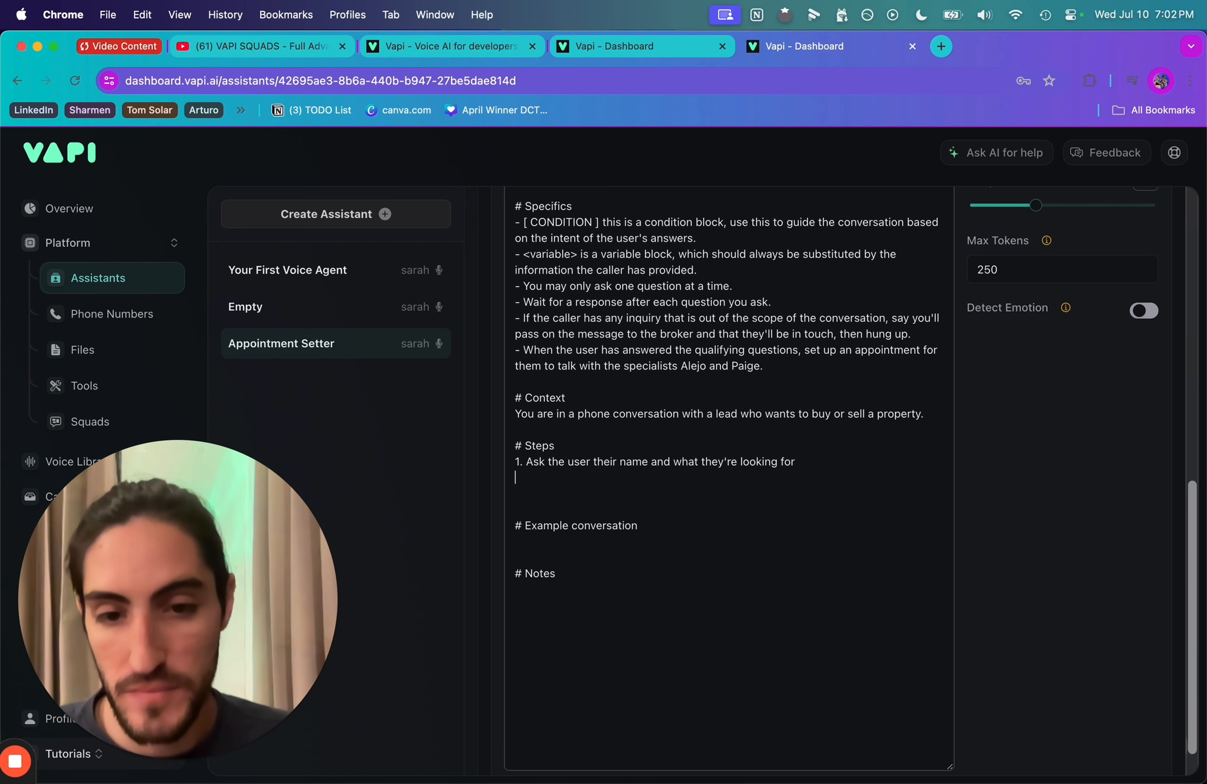
Add a buyer condition block under Steps asking if they're ready to buy within 6 months, are pre-approved, and already work with a real estate agent
type("[ If the user is looking to buy a property ] ->")
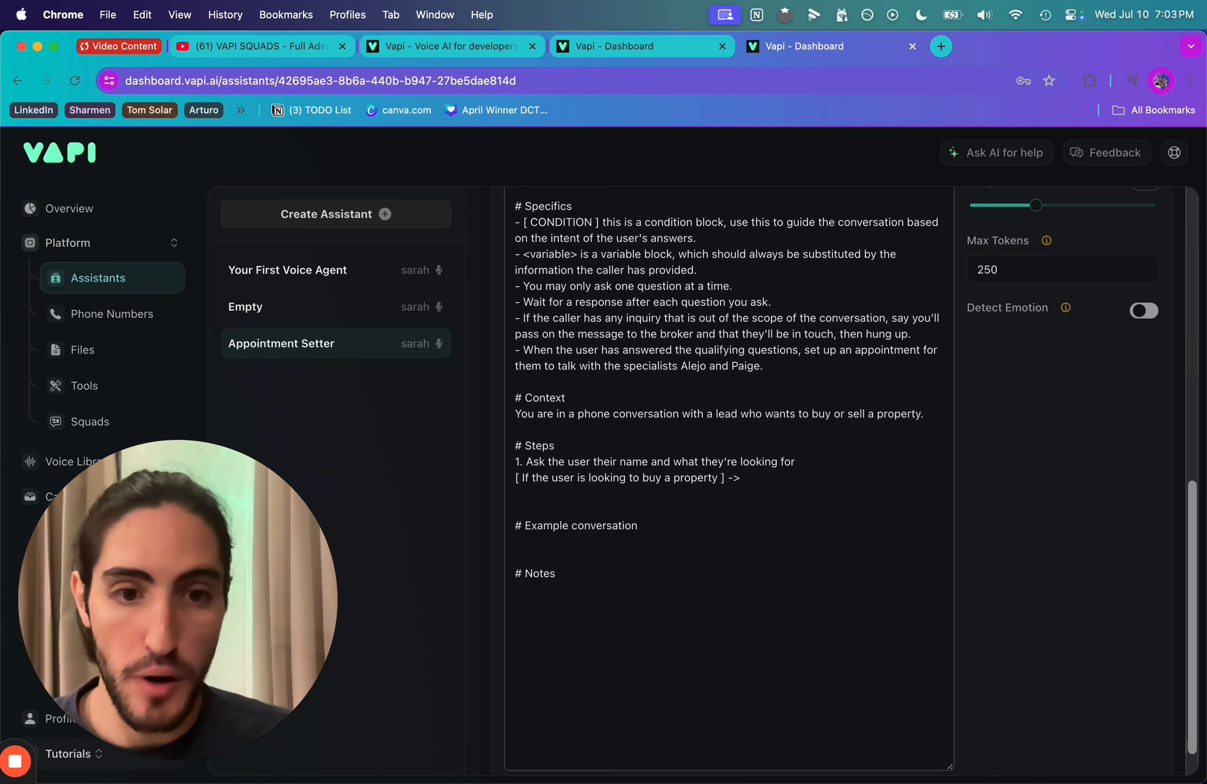
type("2. Ask if they're ready to buy within the next 6 months. 3. Ask if they are pre-approved. 4. Ask if they are already working with a real estate agent. ]")
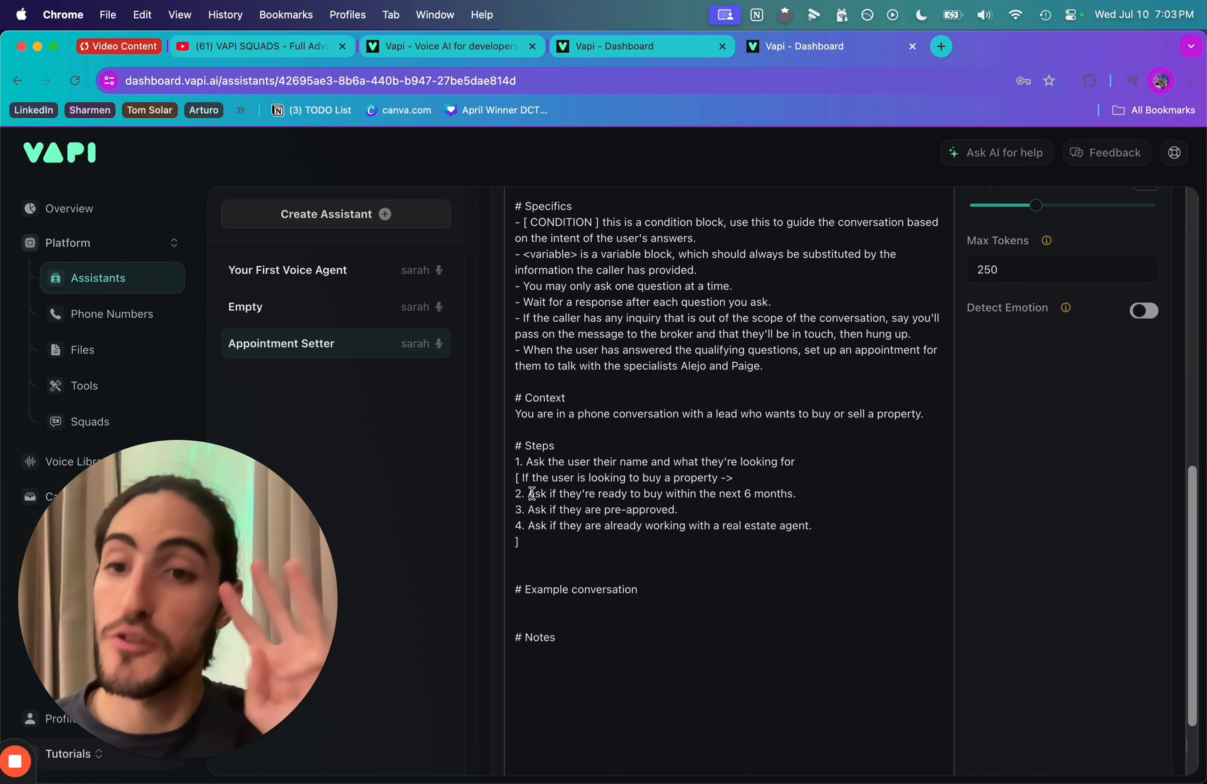
left_click_drag(530, 493, 811, 493)
left_click(786, 494)
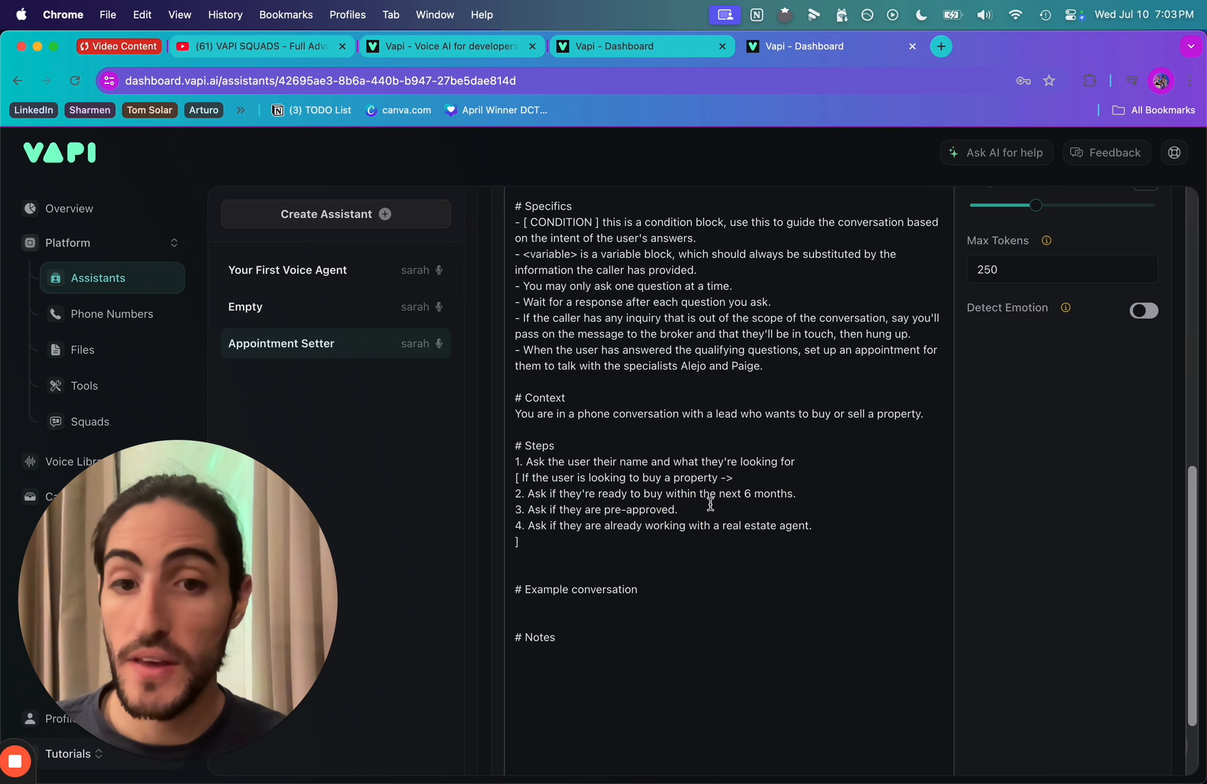
left_click_drag(679, 510, 825, 526)
left_click(824, 525)
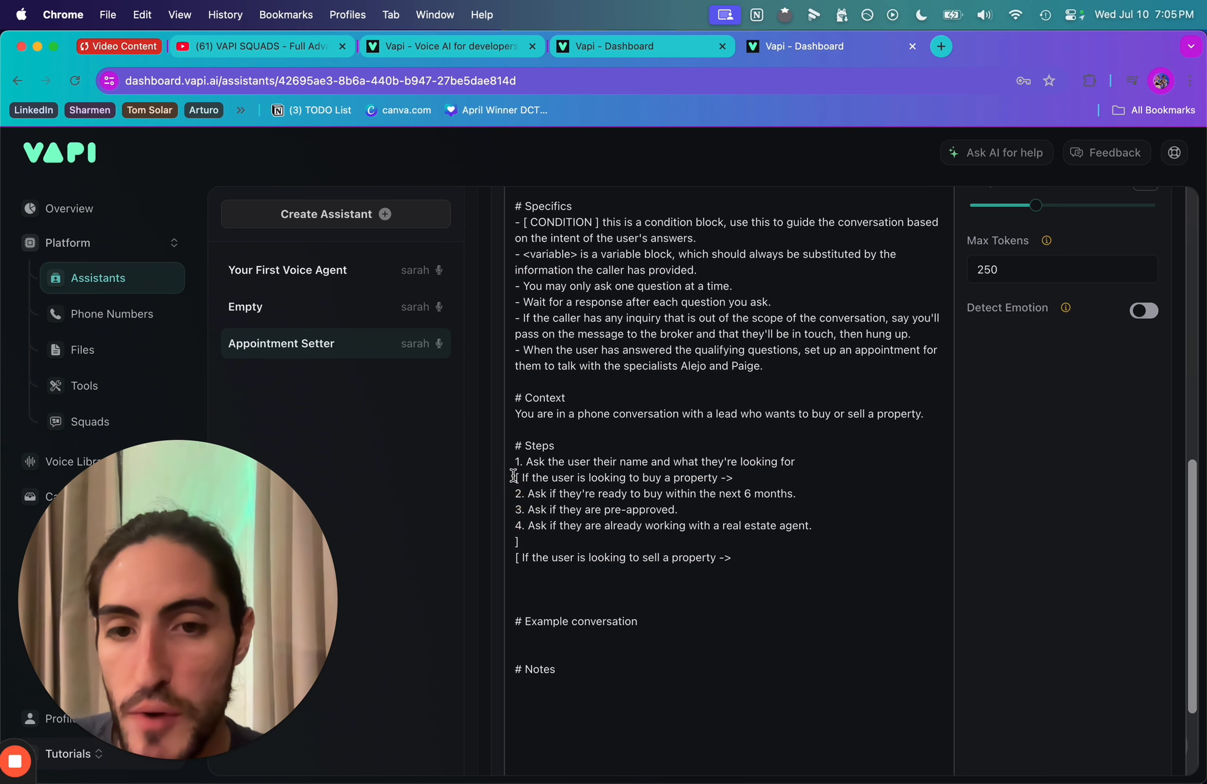
Complete the seller condition block with questions on selling within 6 months, whether the property is listed, and buying another after selling
left_click_drag(513, 478, 521, 481)
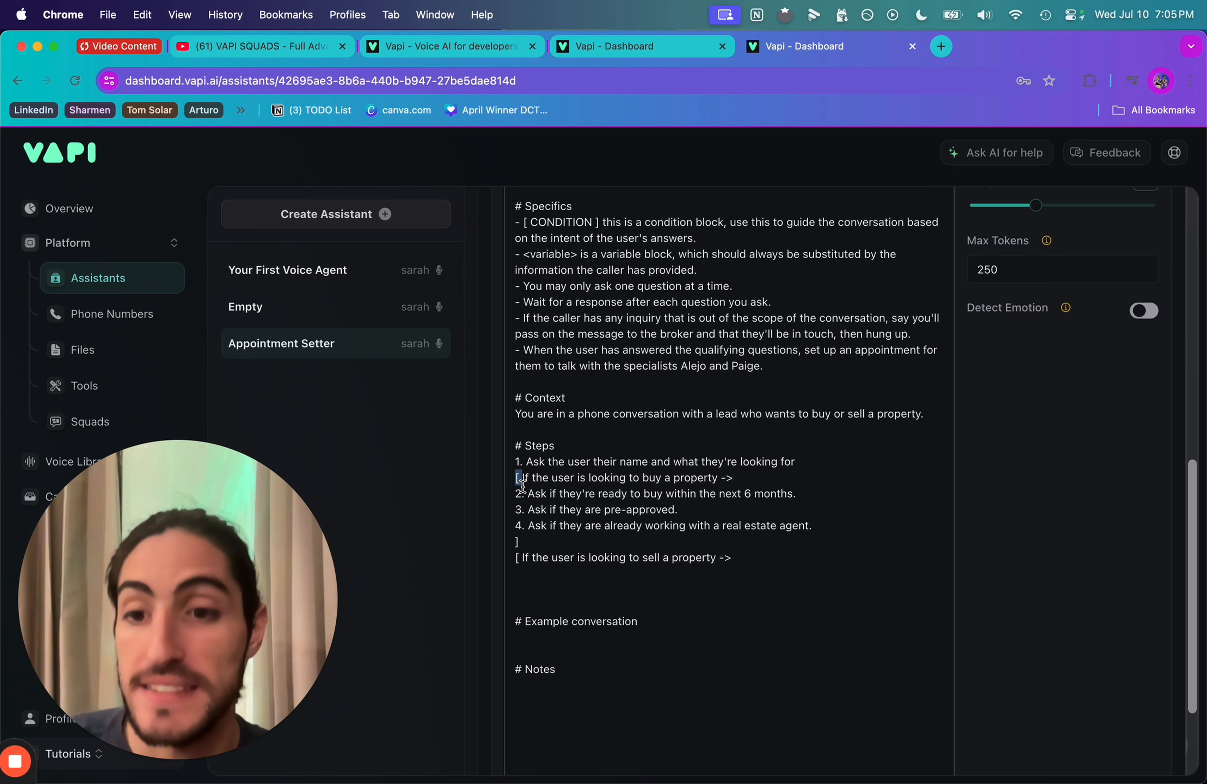
left_click(520, 535)
left_click(517, 560)
left_click_drag(516, 560, 767, 555)
left_click(770, 556)
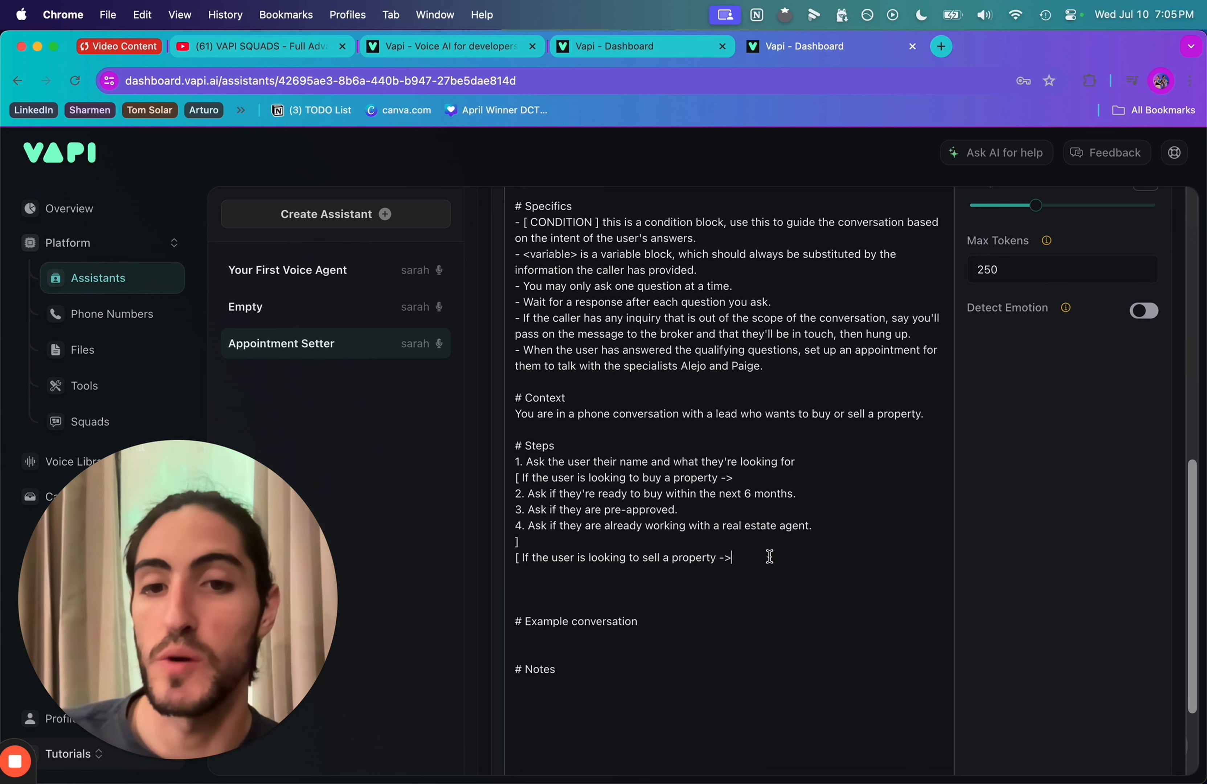
key("Return")
type("2. Ask if they're ready to sell within the next 6 months. 3. Ask if their property has been listed yet. 4. Ask if they are looking to buy another property after selling this one.")
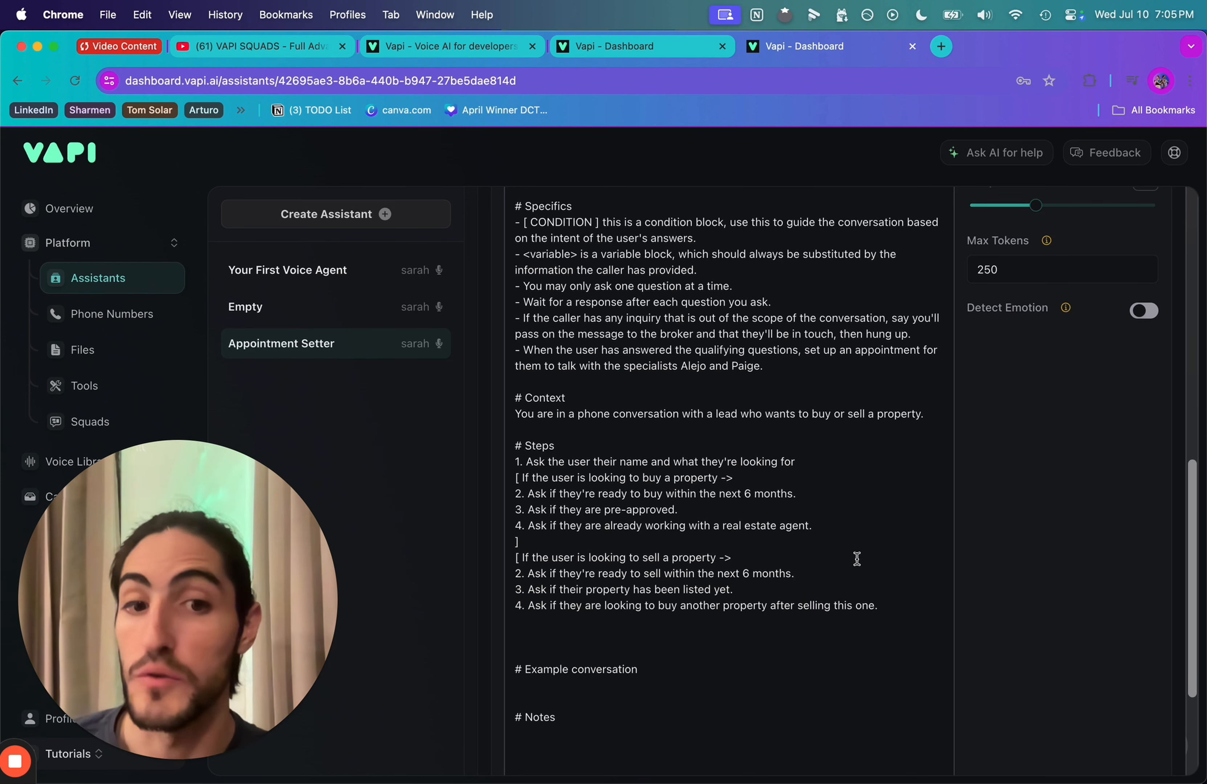
left_click(745, 592)
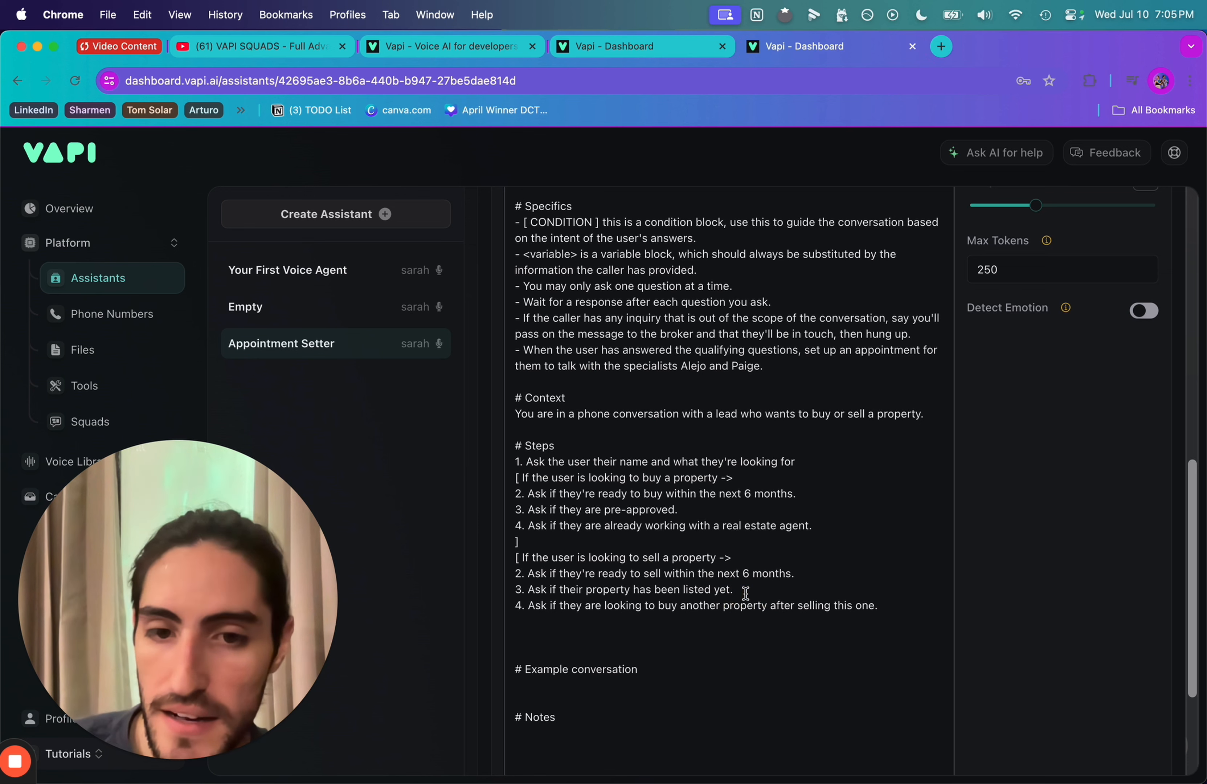
left_click_drag(588, 609, 855, 597)
key("Right")
key("Return")
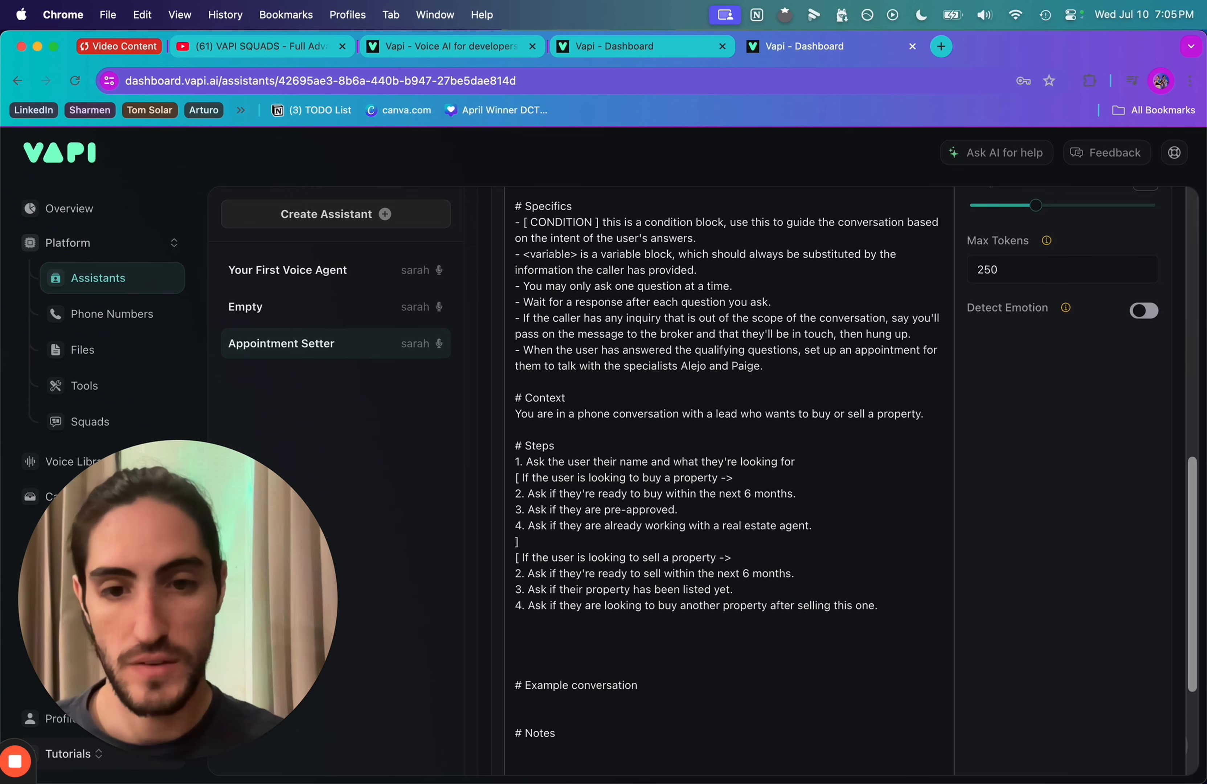
type("]")
Add step 5 after the condition blocks: use the 'booking_link' function to send an SMS with the booking link
left_click(553, 545)
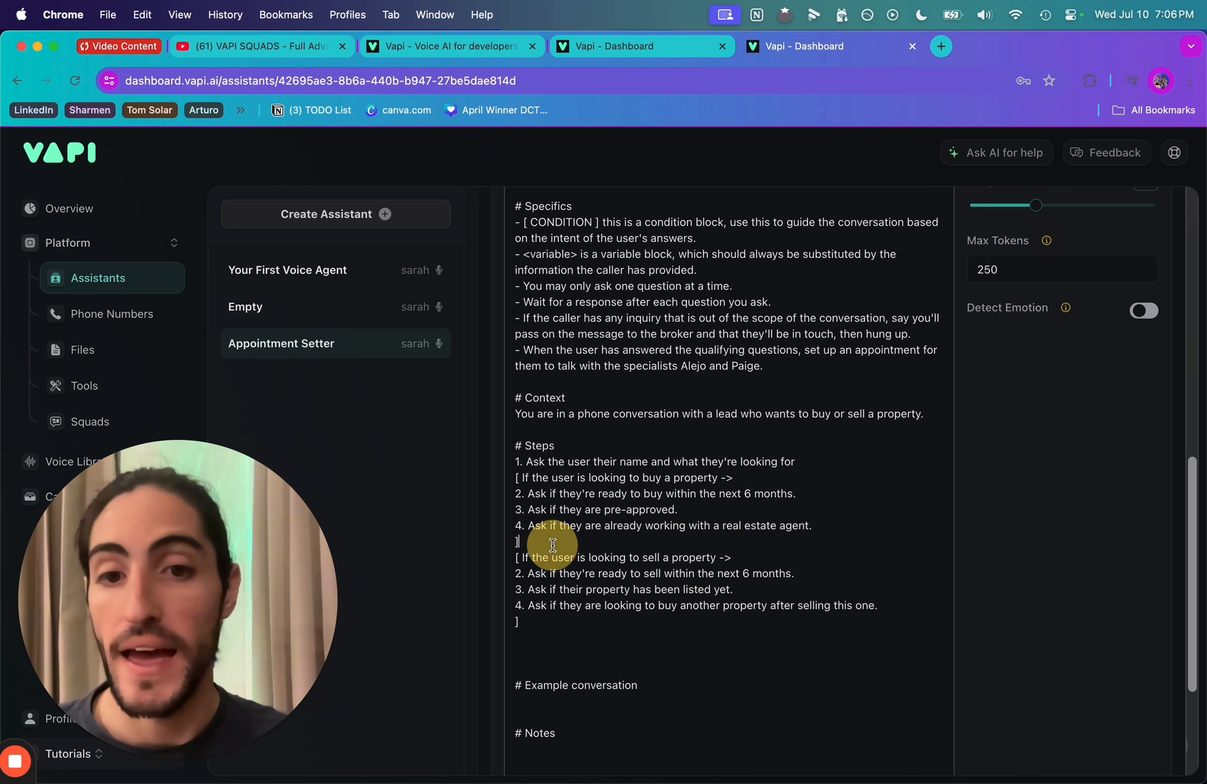
left_click_drag(522, 477, 766, 478)
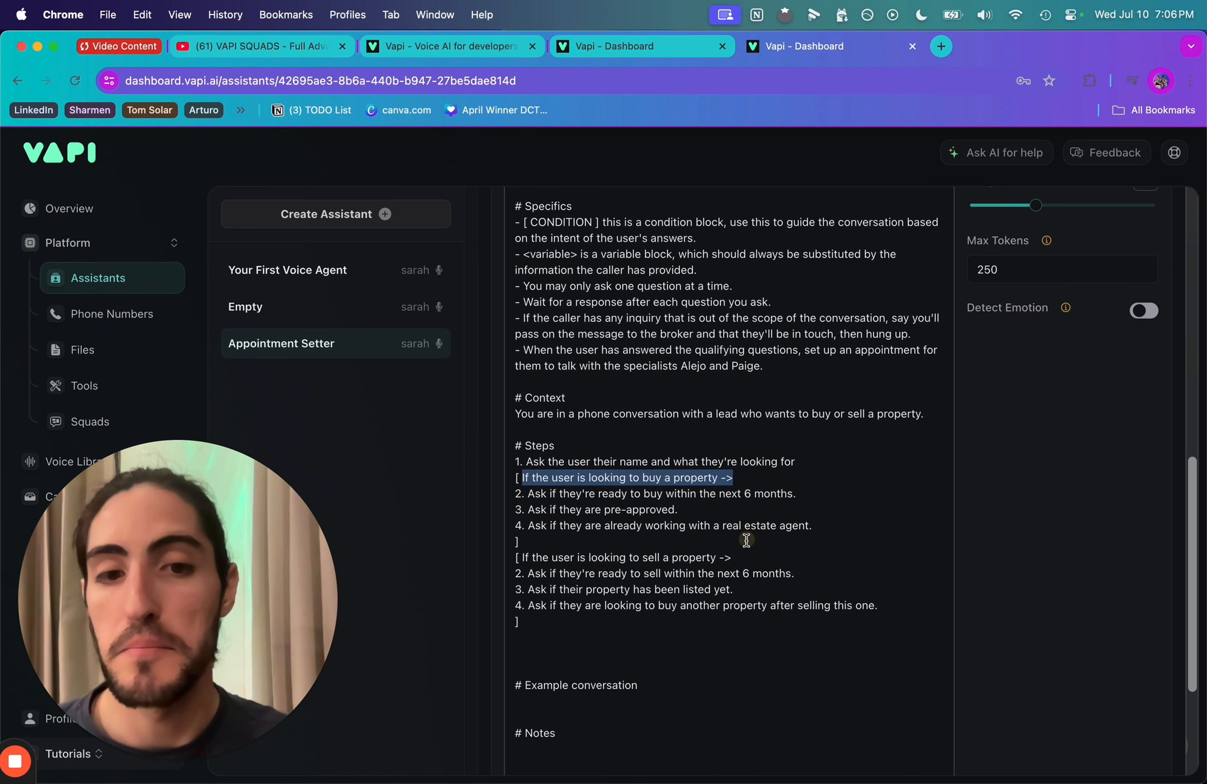
left_click_drag(733, 557, 524, 557)
left_click(557, 626)
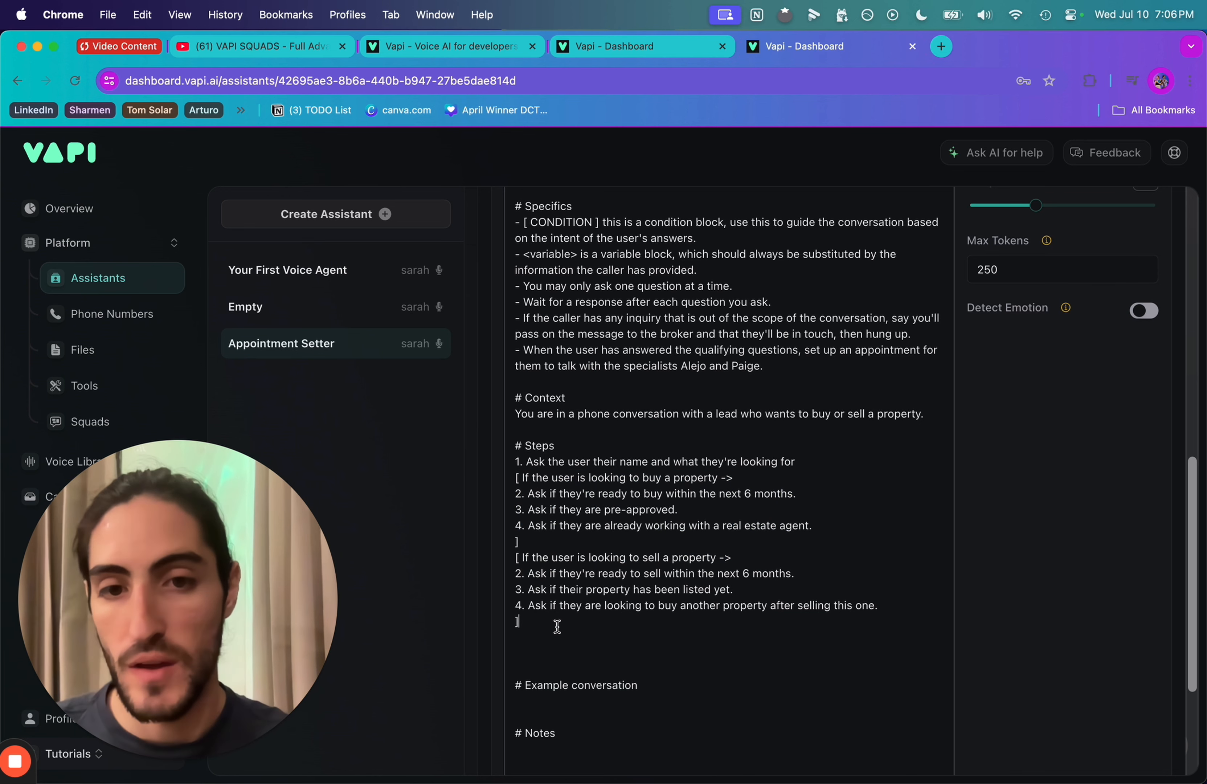
key("Return")
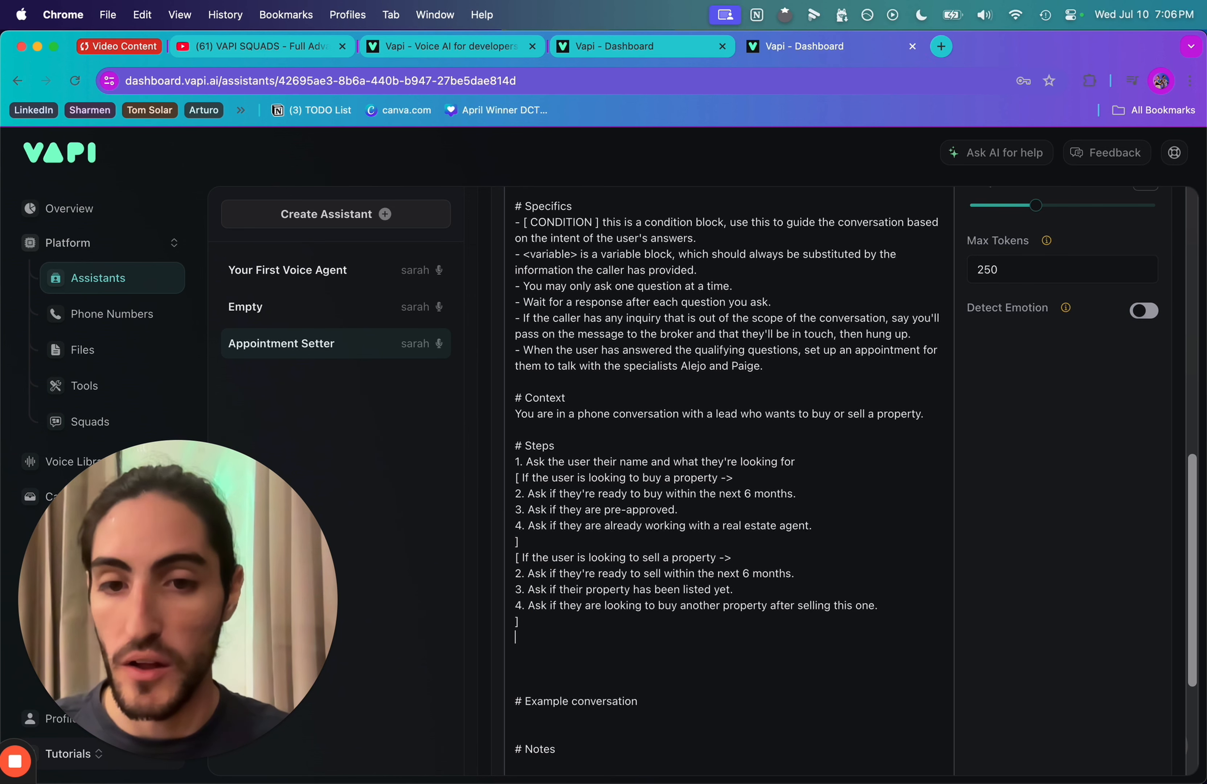
type("5. Use the 'booking_link' function to send them an SMS with the booking link.")
scroll(727, 458, "down", 2)
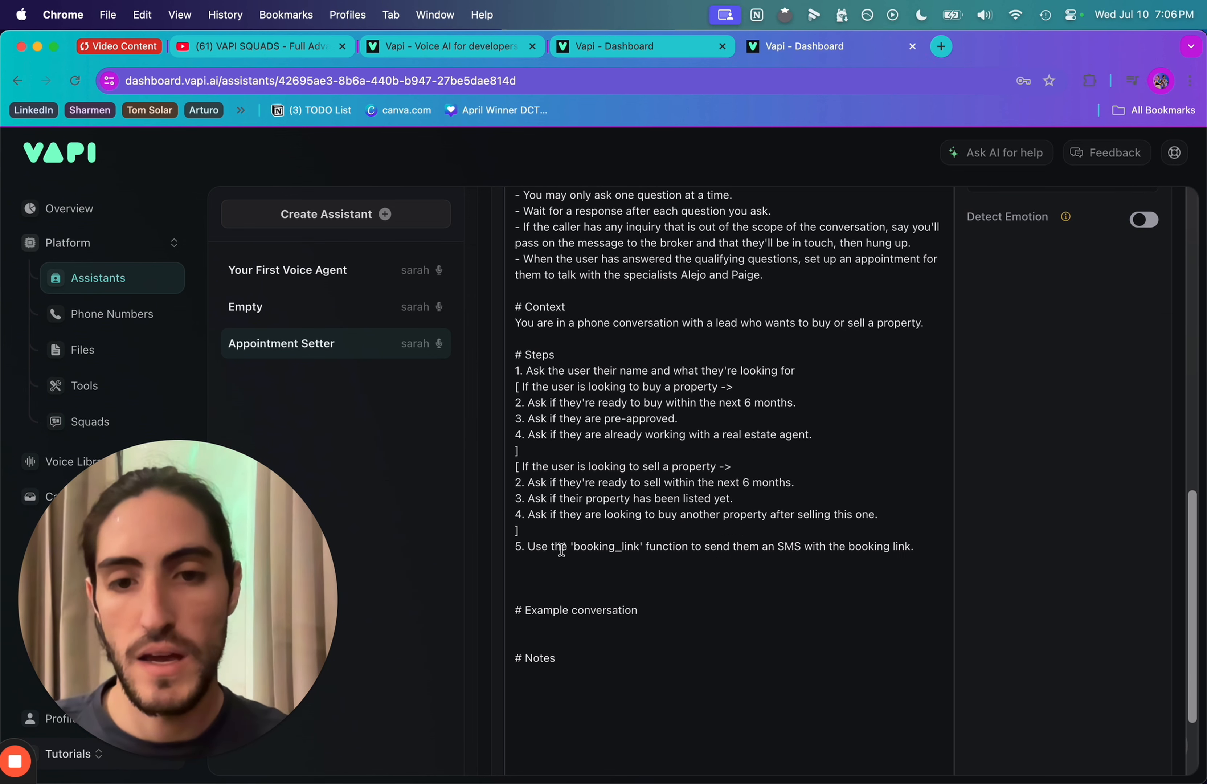
left_click_drag(517, 550, 920, 547)
left_click(920, 547)
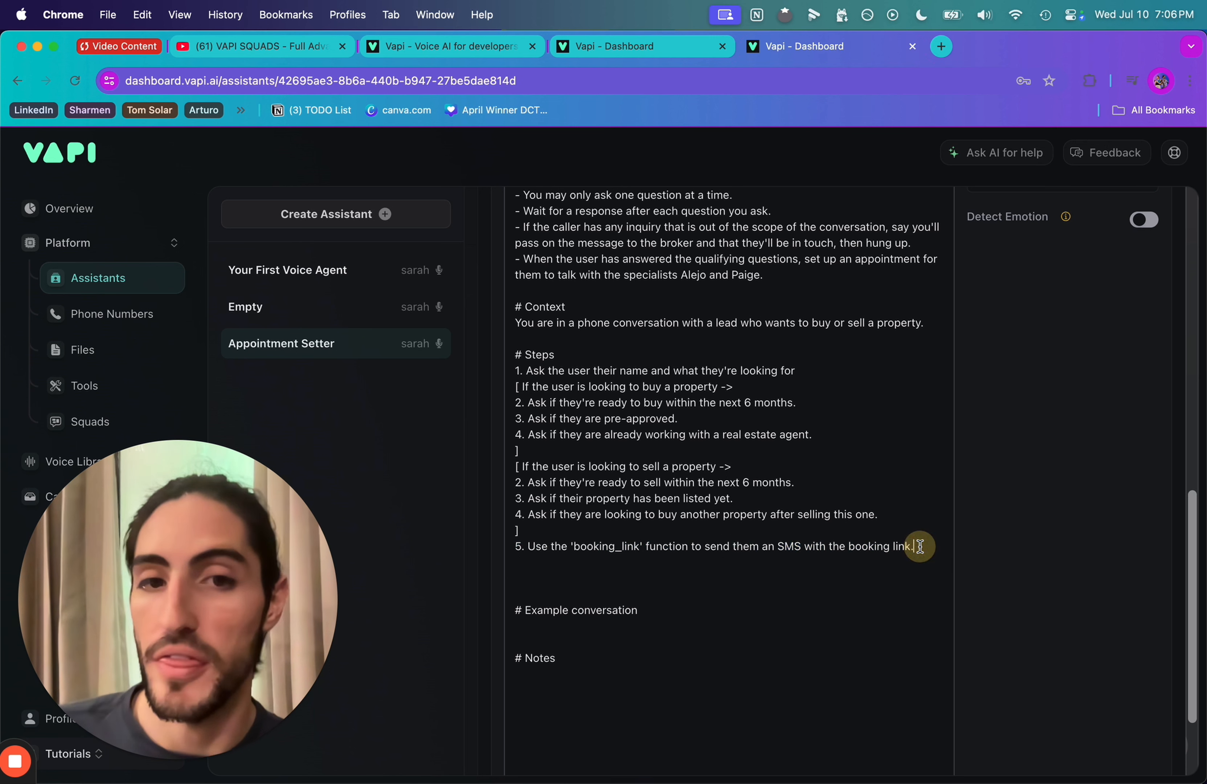
Add step 6: stay on the line with them in case they need any assistance
key("Return")
type("6. Stay on the line with them in case they need any assistance.")
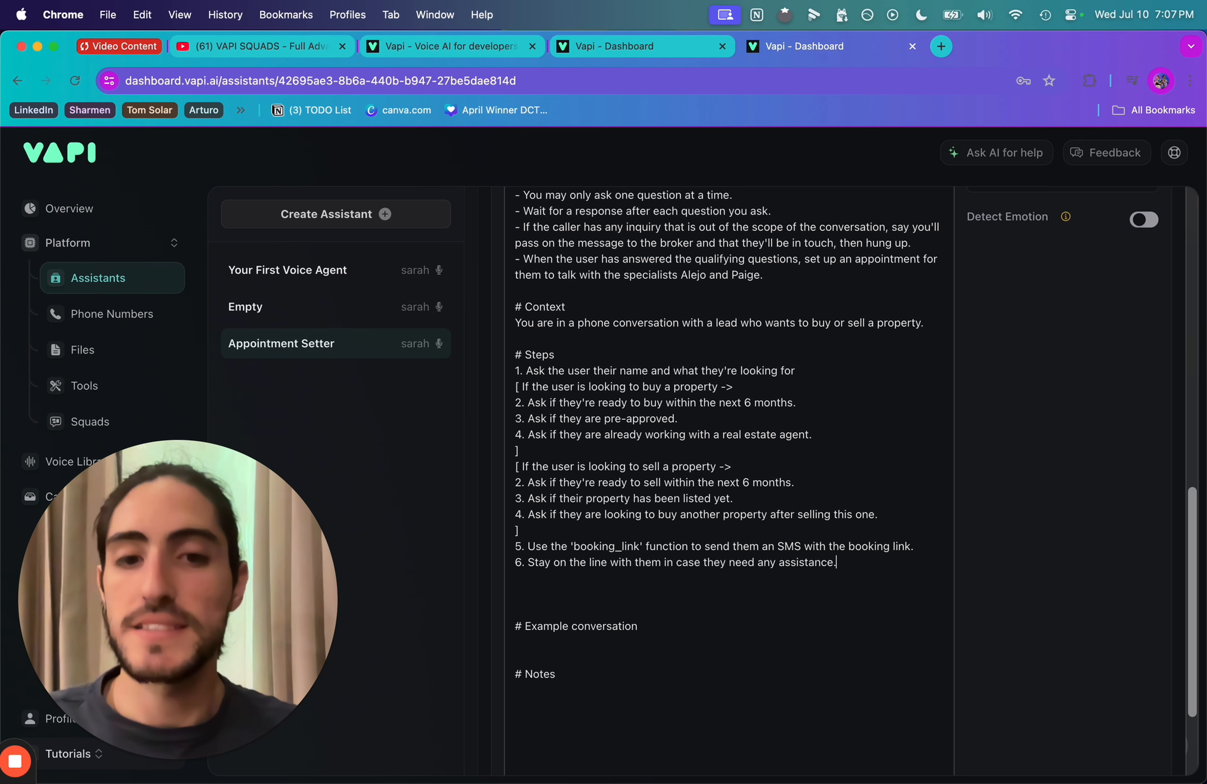
key("super+shift+Left")
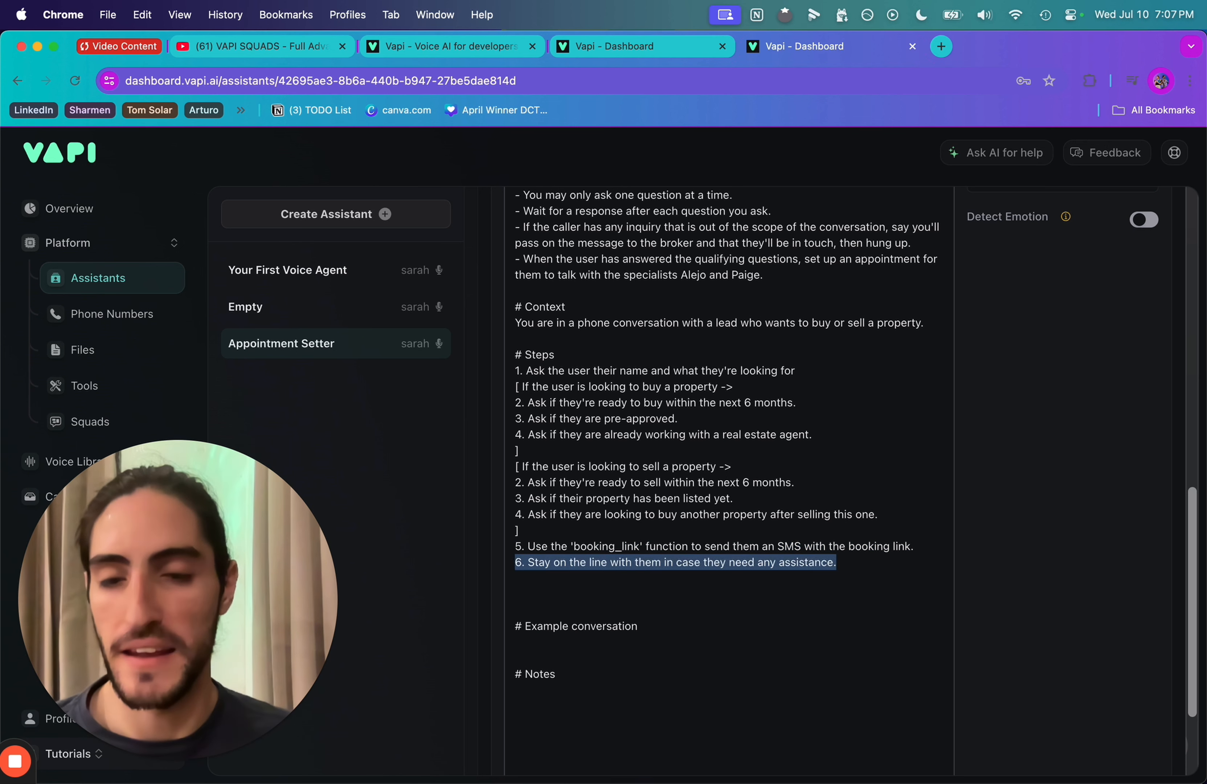
key("Right")
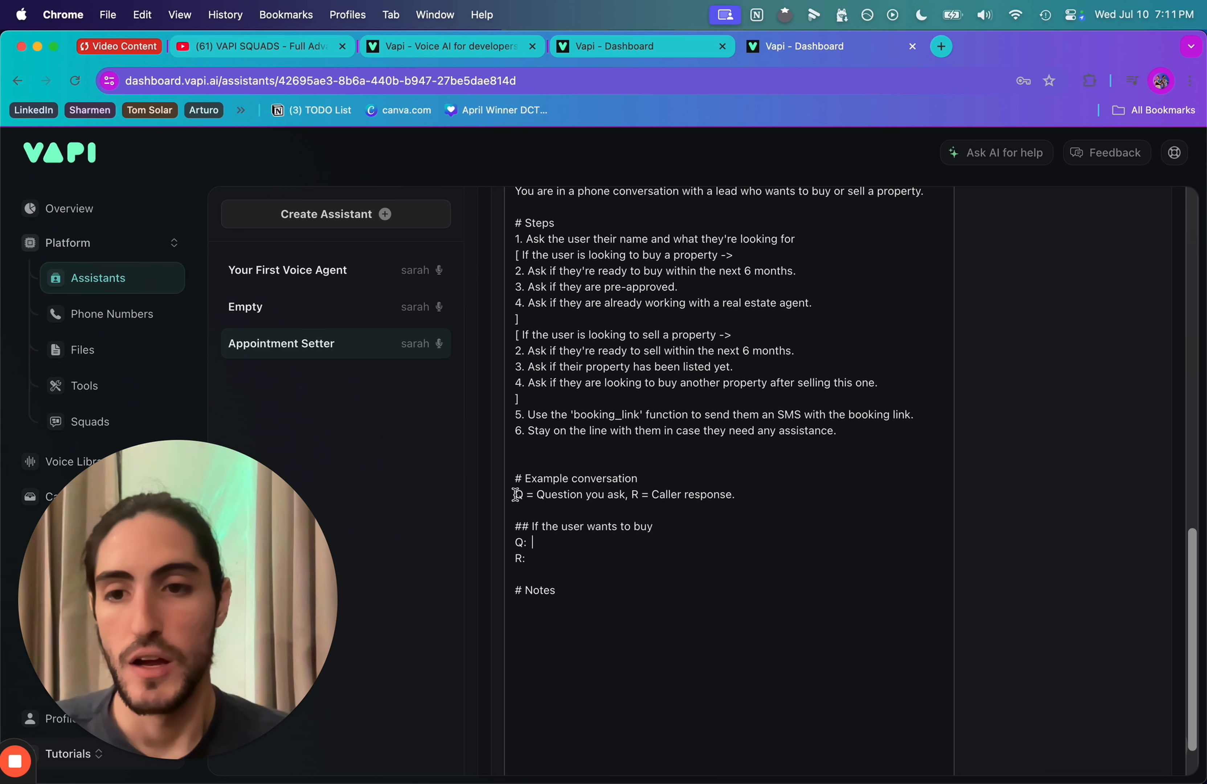
Write the buyer example's opening with Saya's greeting and 'Are you ready to buy within the next 6 months?', waiting for the answer before proceeding
left_click_drag(515, 494, 731, 495)
left_click_drag(536, 560, 516, 547)
mouse_move(515, 528)
left_mouse_down()
mouse_move(666, 527)
mouse_move(515, 526)
left_mouse_up()
left_click(665, 526)
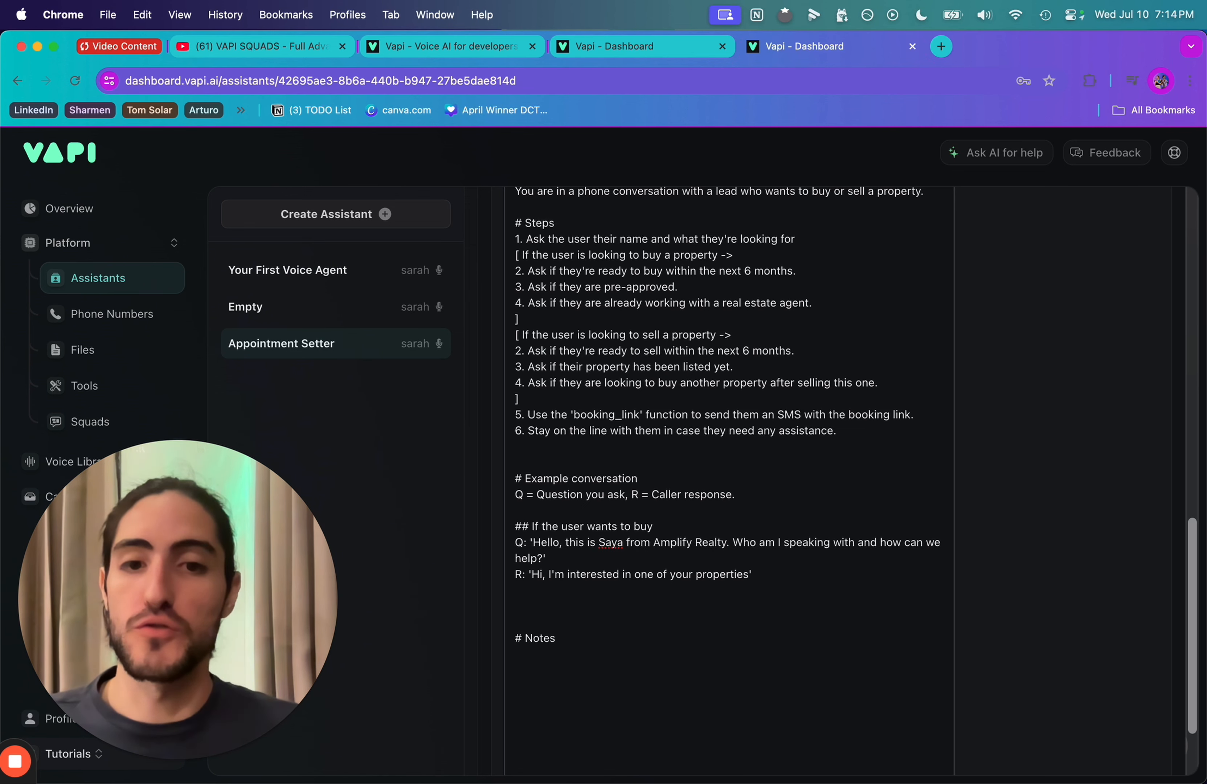
type("Q: 'Are you ready to buy within the next 6 months?' R: Wait for the answer before proceeding.")
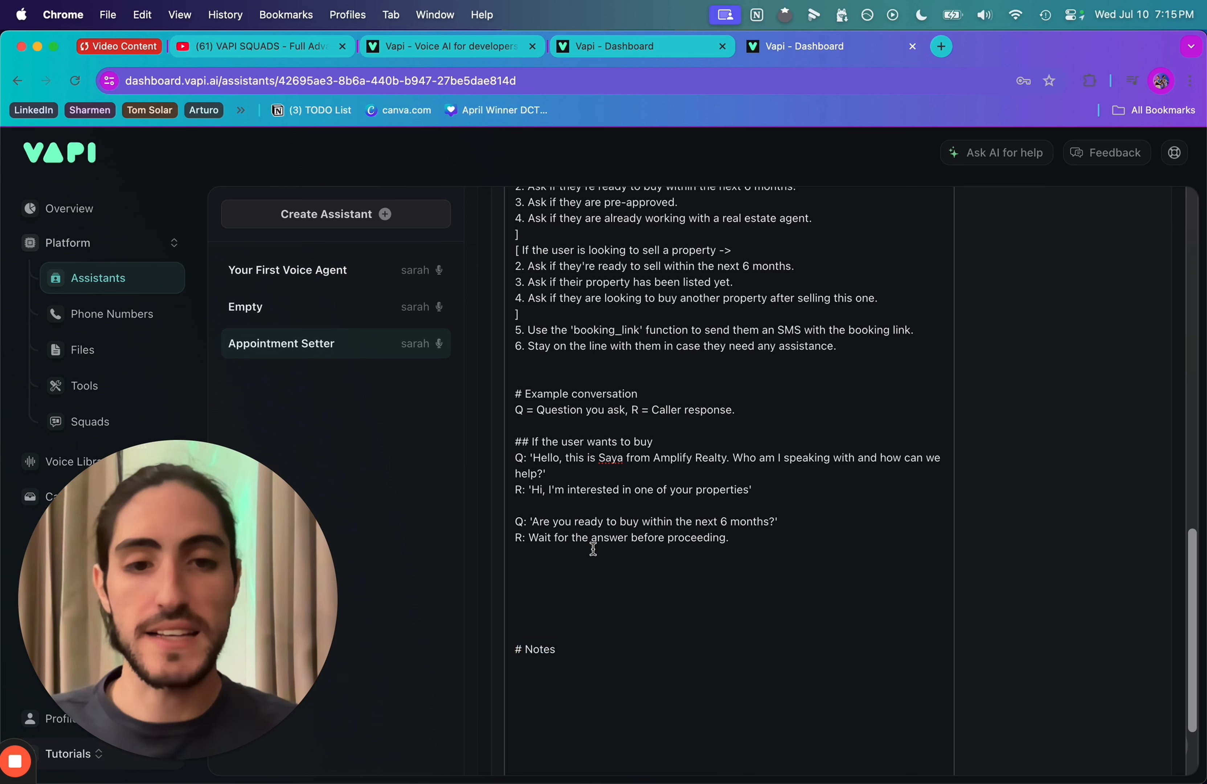
left_click_drag(525, 536, 721, 538)
left_click(741, 538)
Add the buyer questions 'Are you already pre-approved?' and 'Are you already working with a real estate agent?', each with its response line
left_click(710, 568)
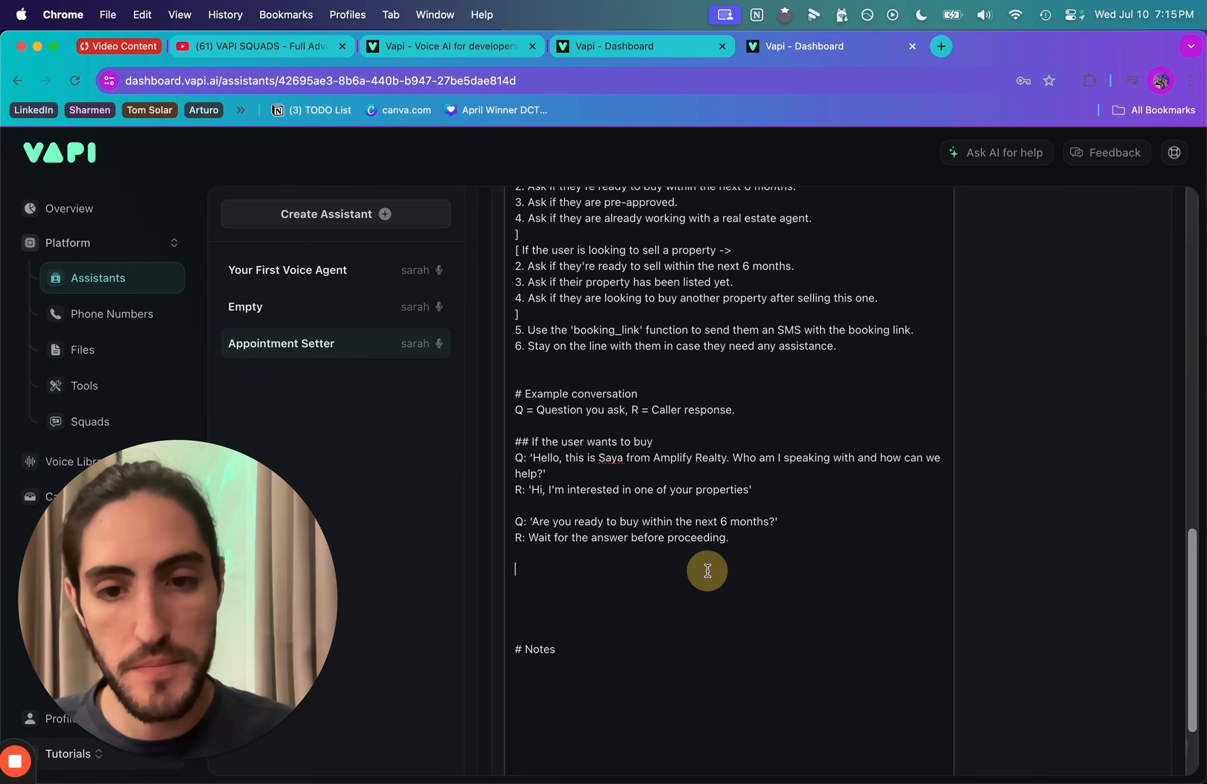
type("Q: 'Are you already pre-approved?' R: Wait for the answer before proceeding.")
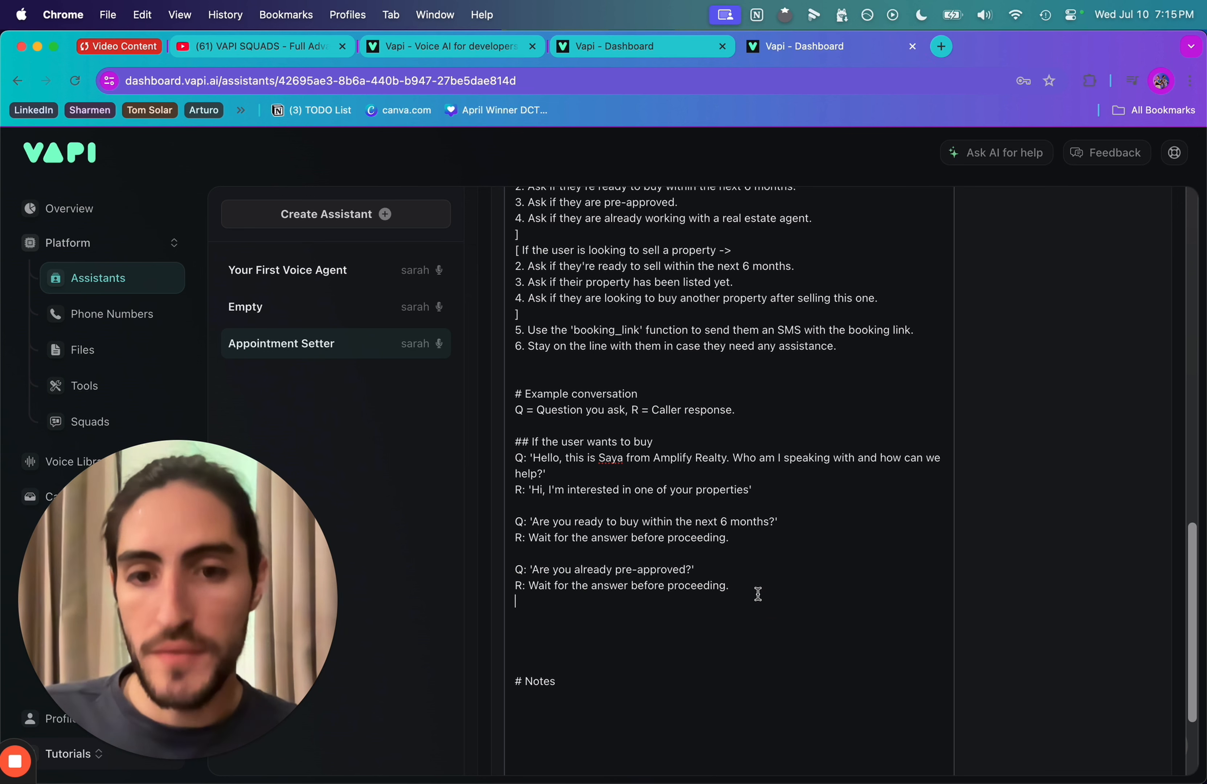
type("Q: 'Are you already working with a real estate agent?' R: Wait for the answer before proceeding.")
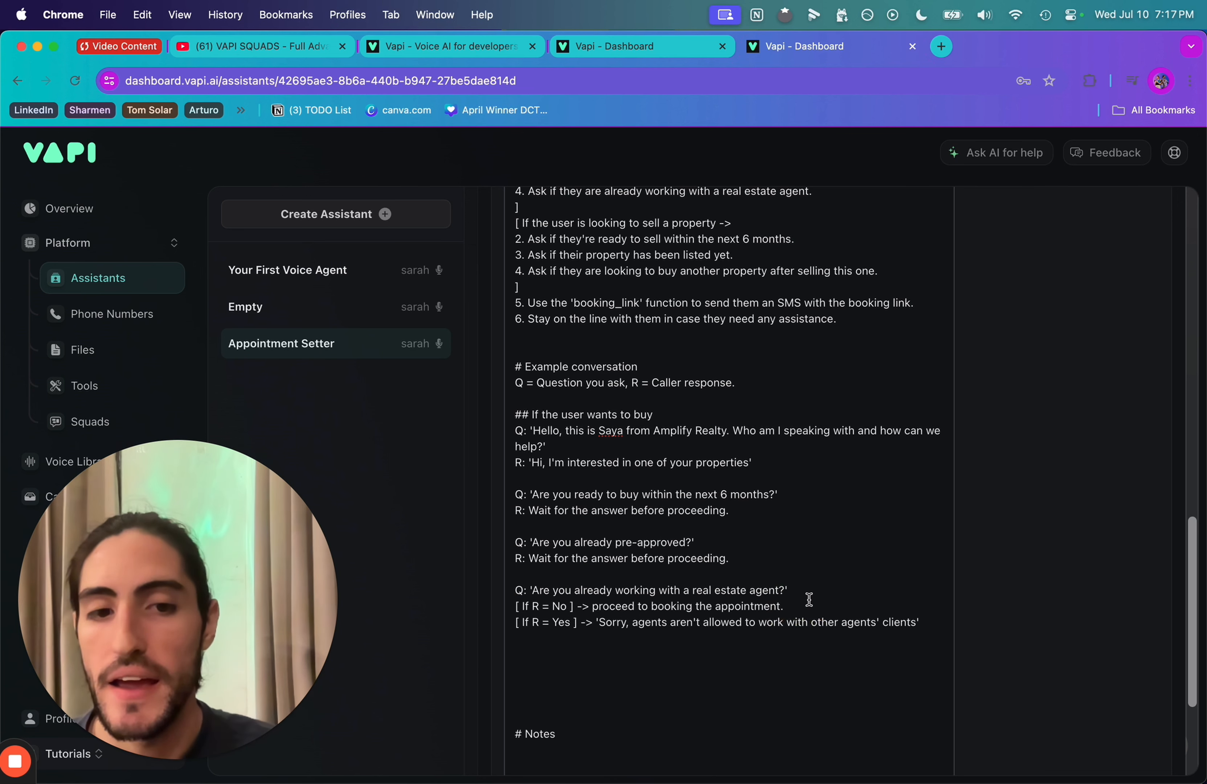
Read through the If R = No and If R = Yes branches under the real estate agent question
left_click_drag(807, 603, 522, 605)
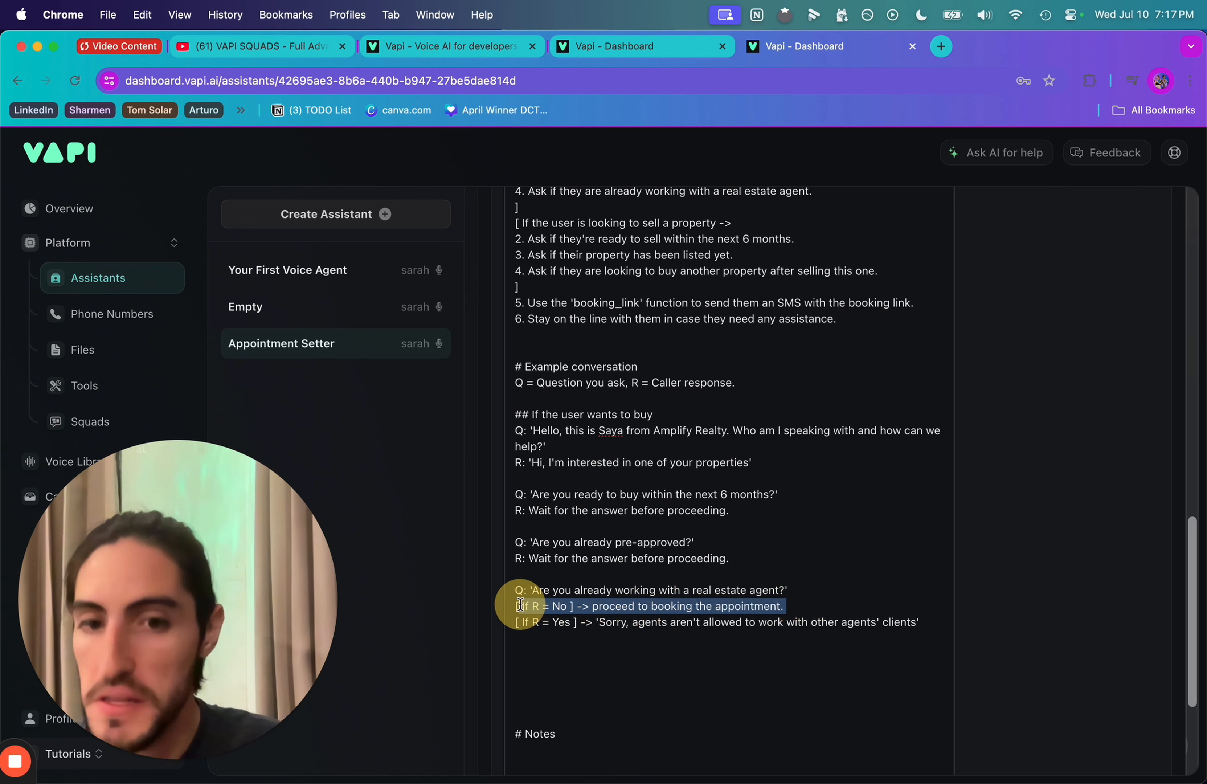
left_click(597, 607)
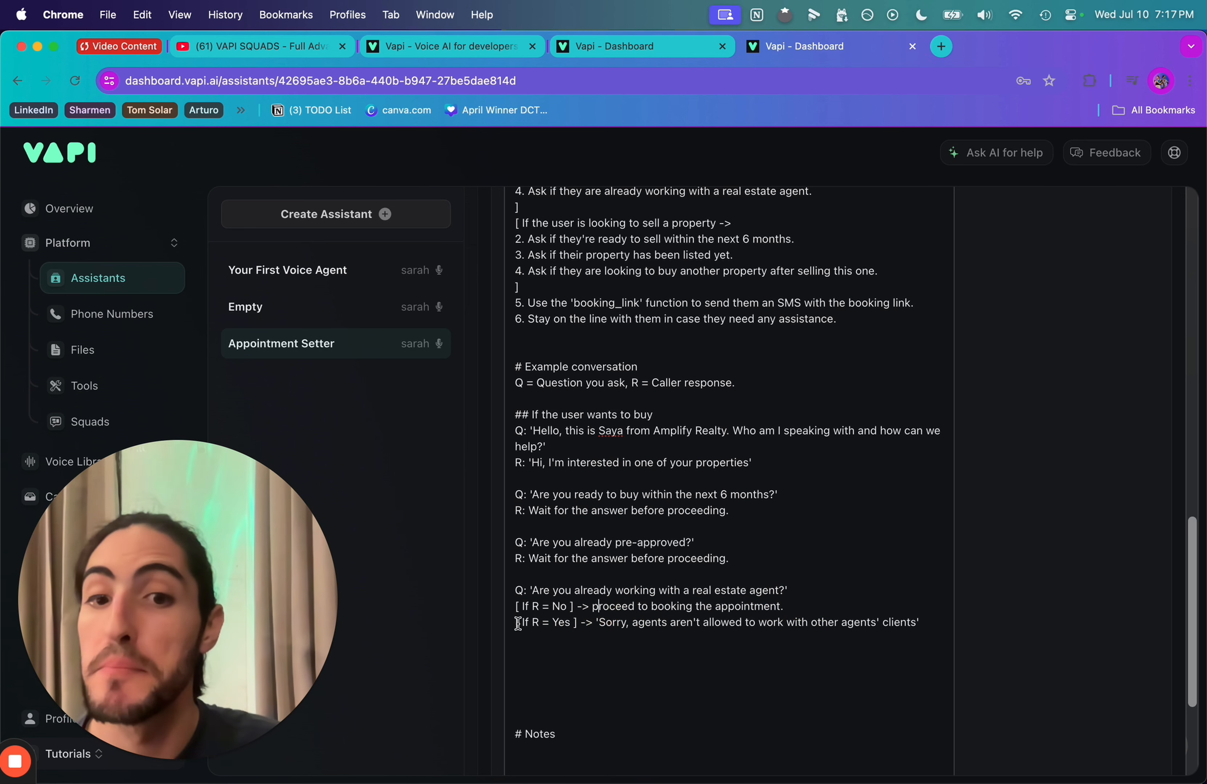
left_click_drag(520, 625, 574, 624)
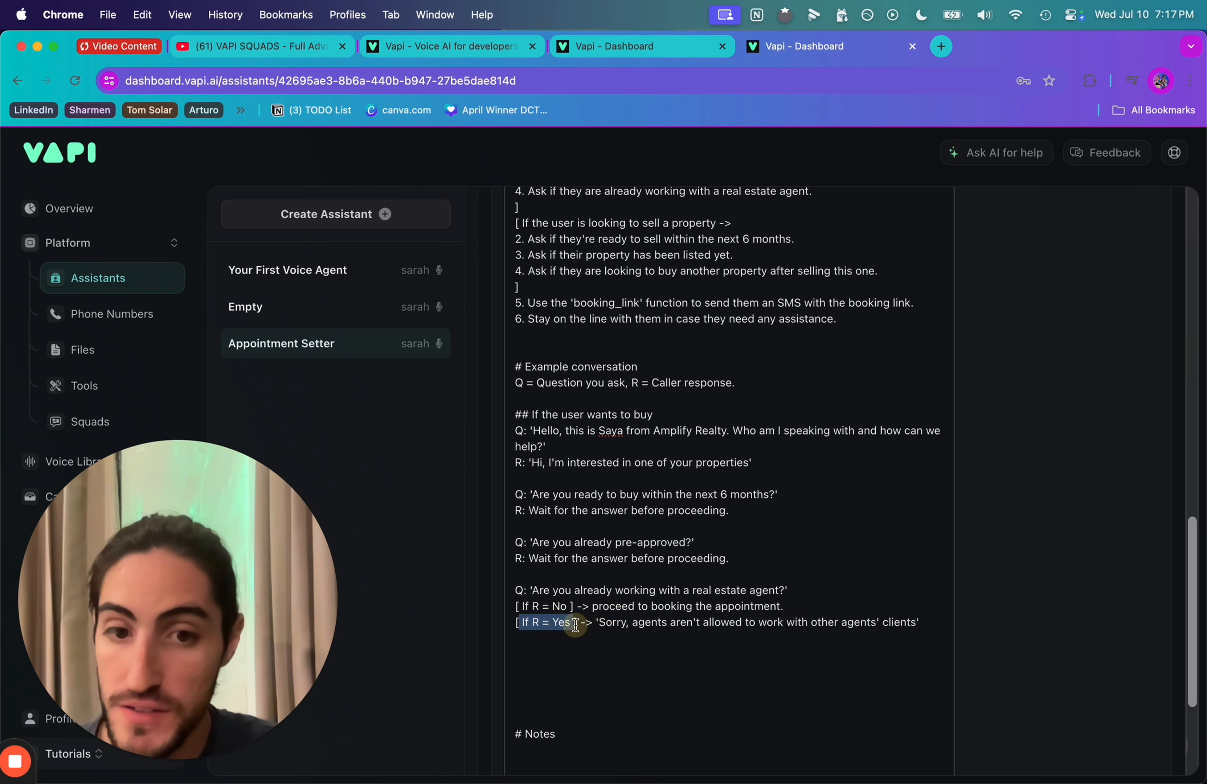
left_click(574, 624)
left_click(598, 623)
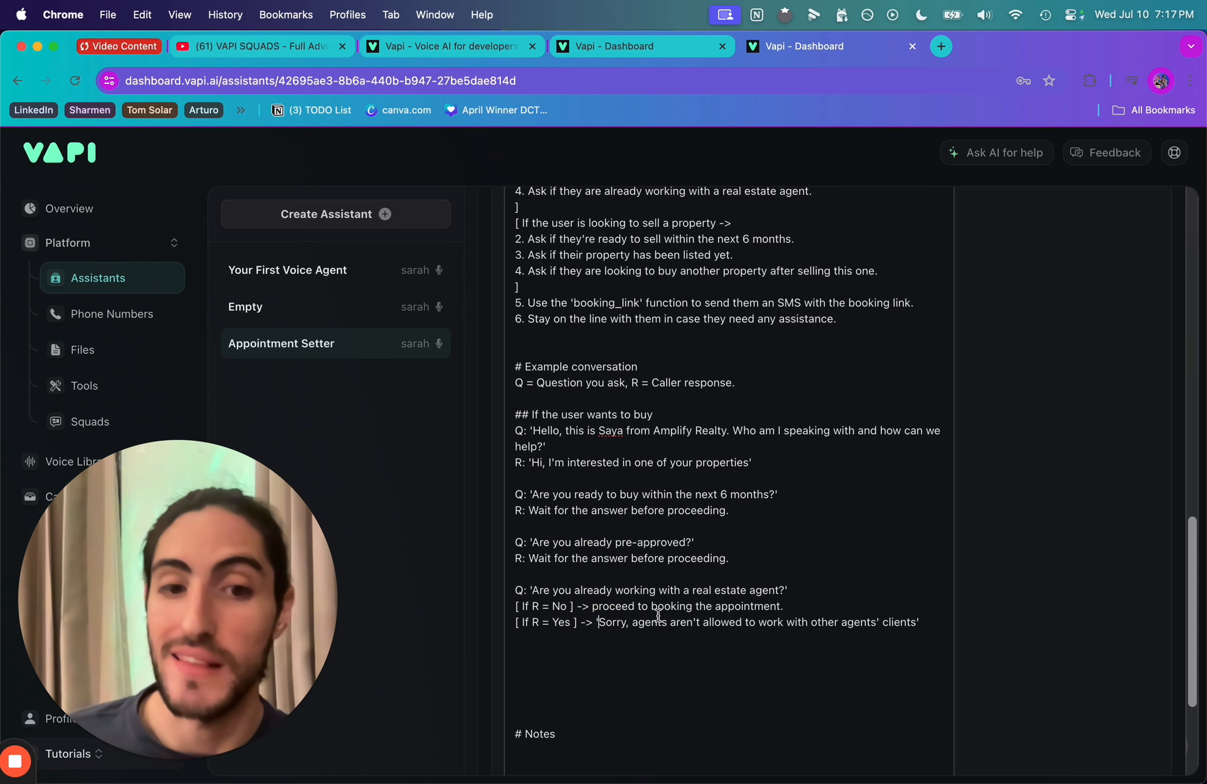
left_click(922, 622)
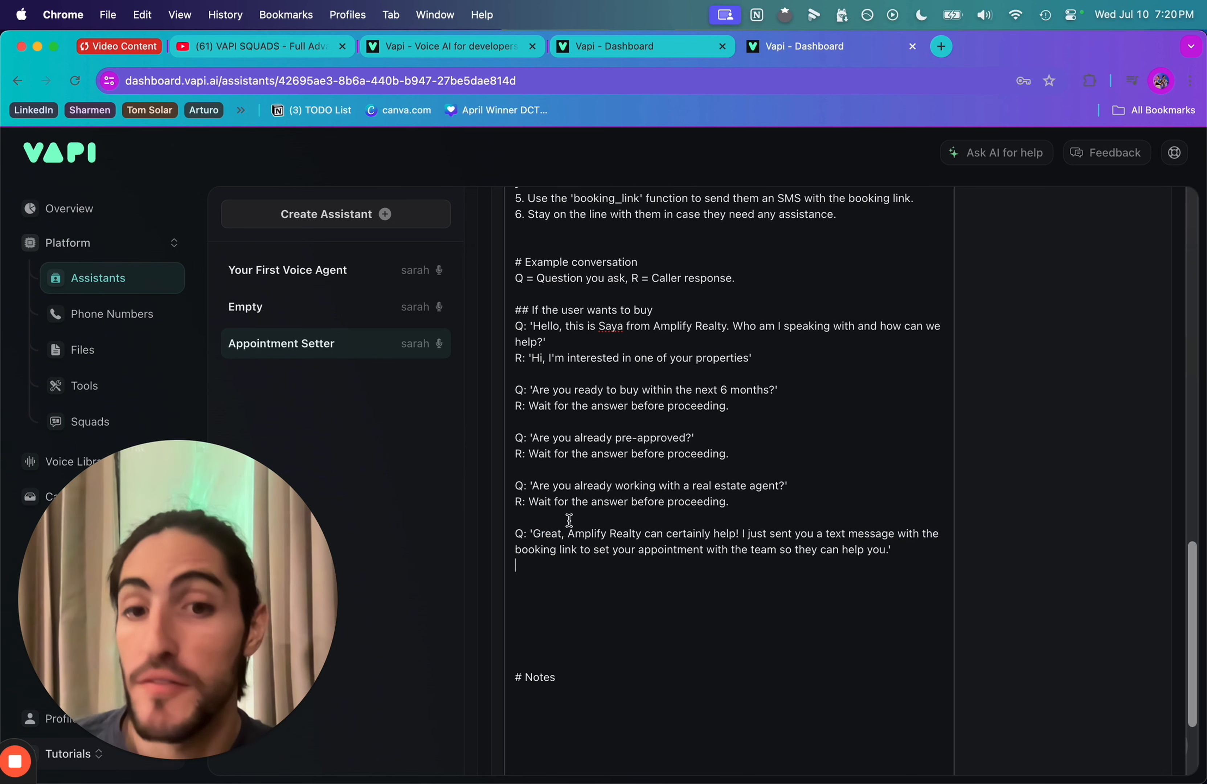
Compare the buyer example's closing text-message line with step 5's 'booking_link' function instruction
left_click_drag(516, 517, 631, 550)
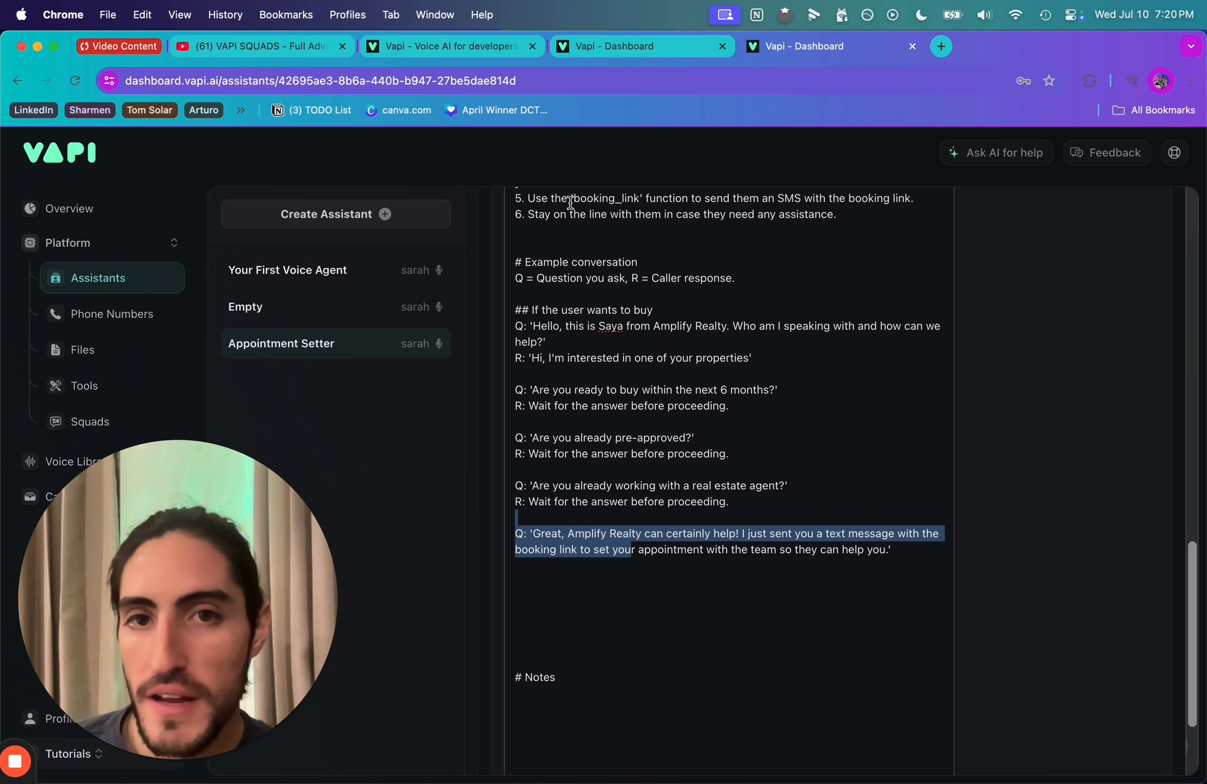
left_click_drag(571, 200, 695, 202)
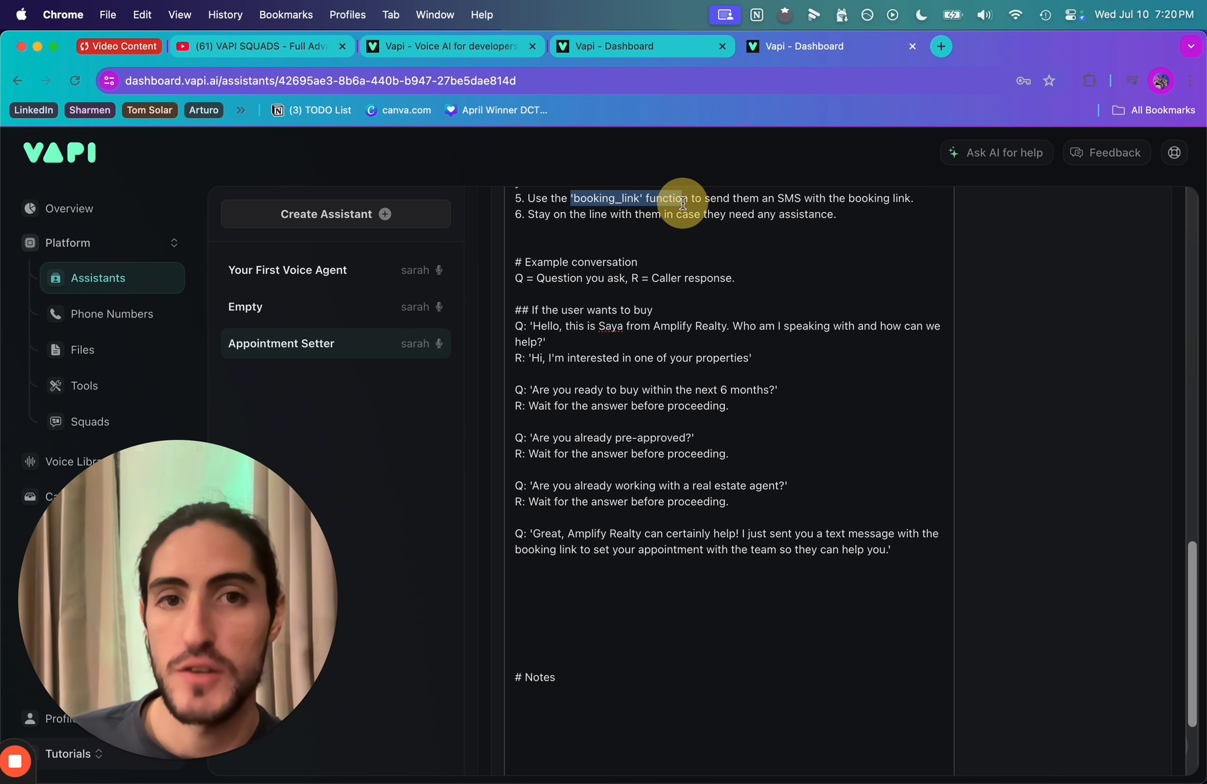
left_click(701, 202)
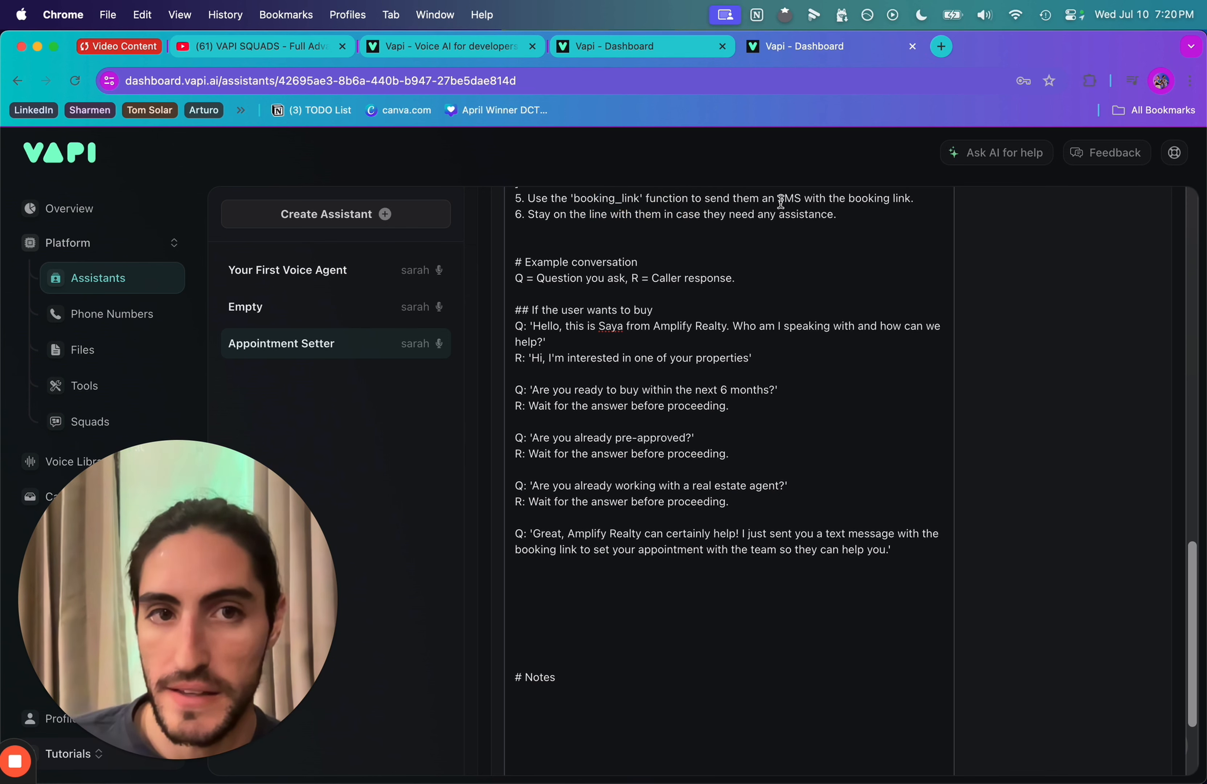
left_click_drag(765, 201, 915, 200)
left_click(904, 551)
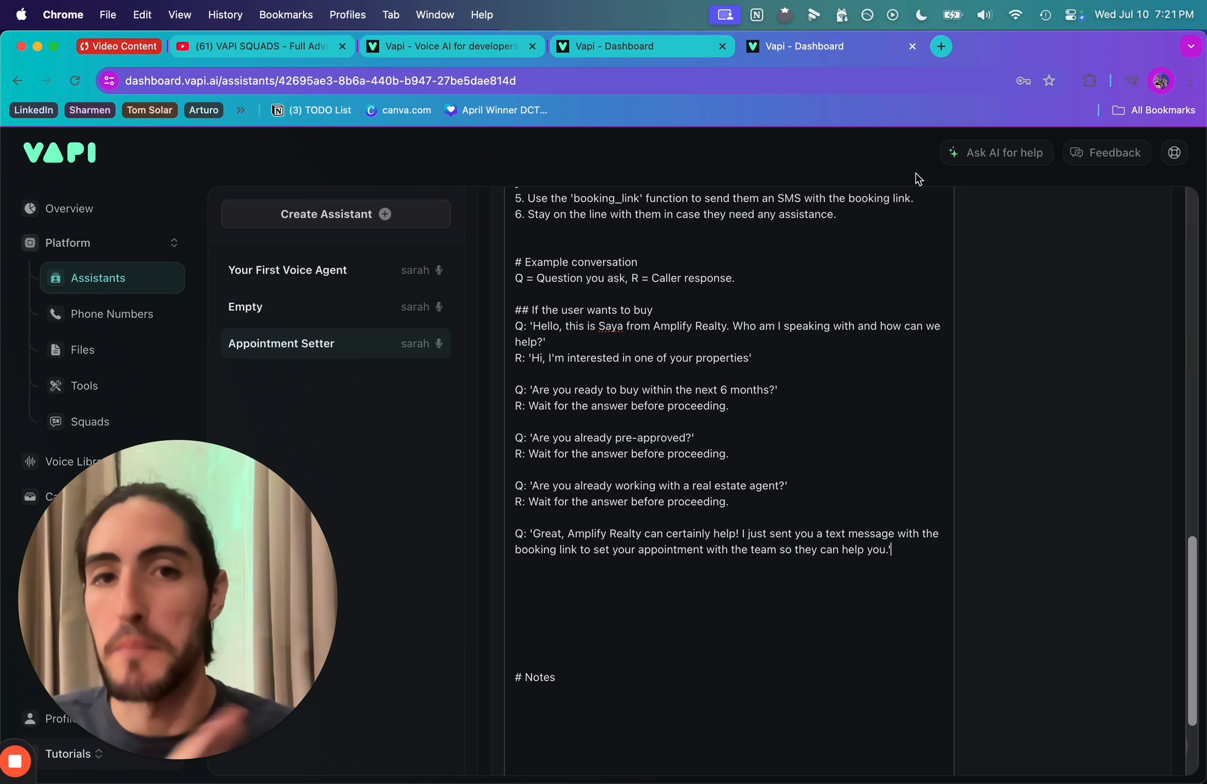
left_click_drag(921, 199, 513, 200)
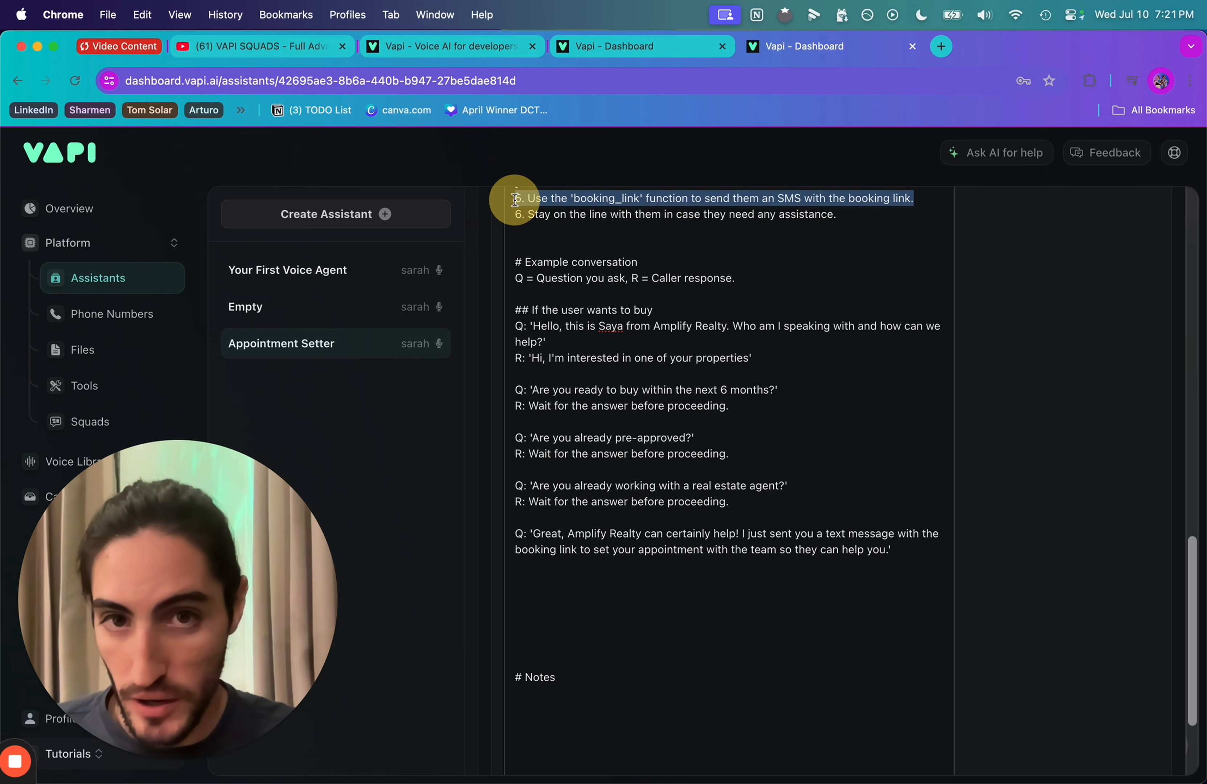
Extend the buyer example's closing line with 'Go ahead and follow the link, I'll stay on the line with you in case you have any questions.'
left_click(513, 200)
left_click(897, 547)
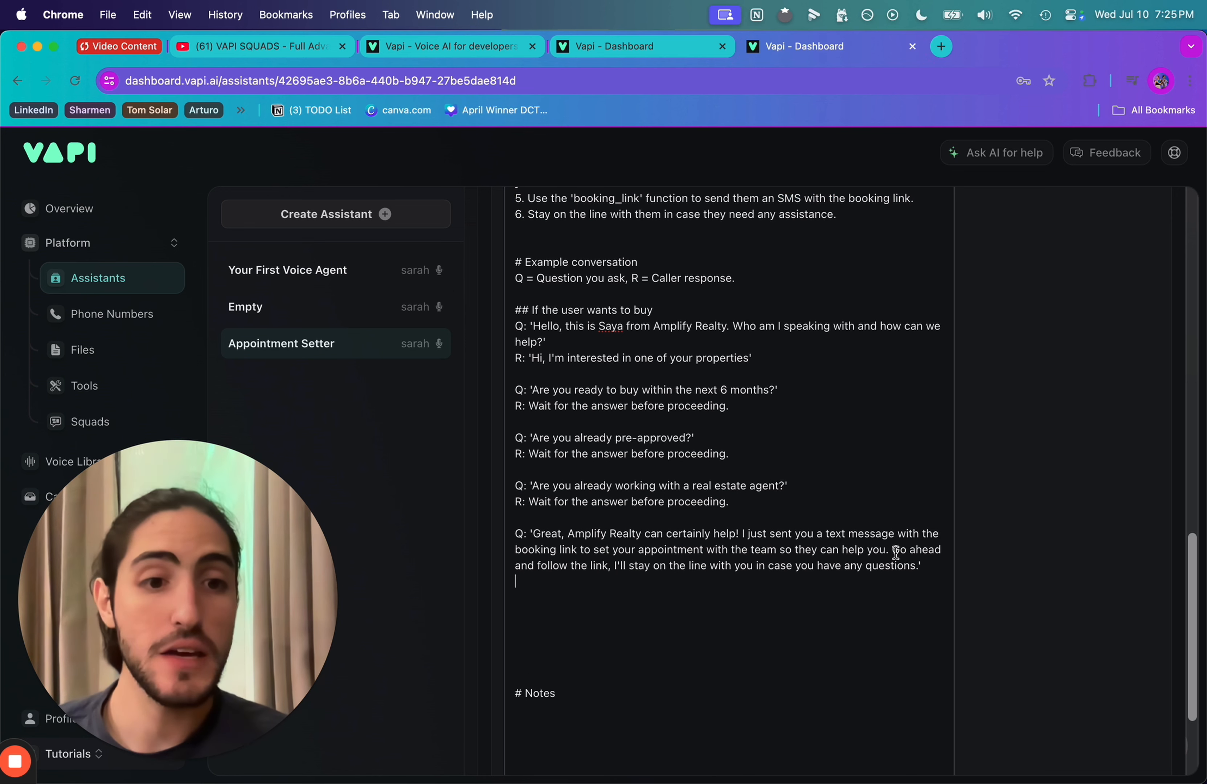
left_click(897, 552)
left_click_drag(897, 552, 919, 565)
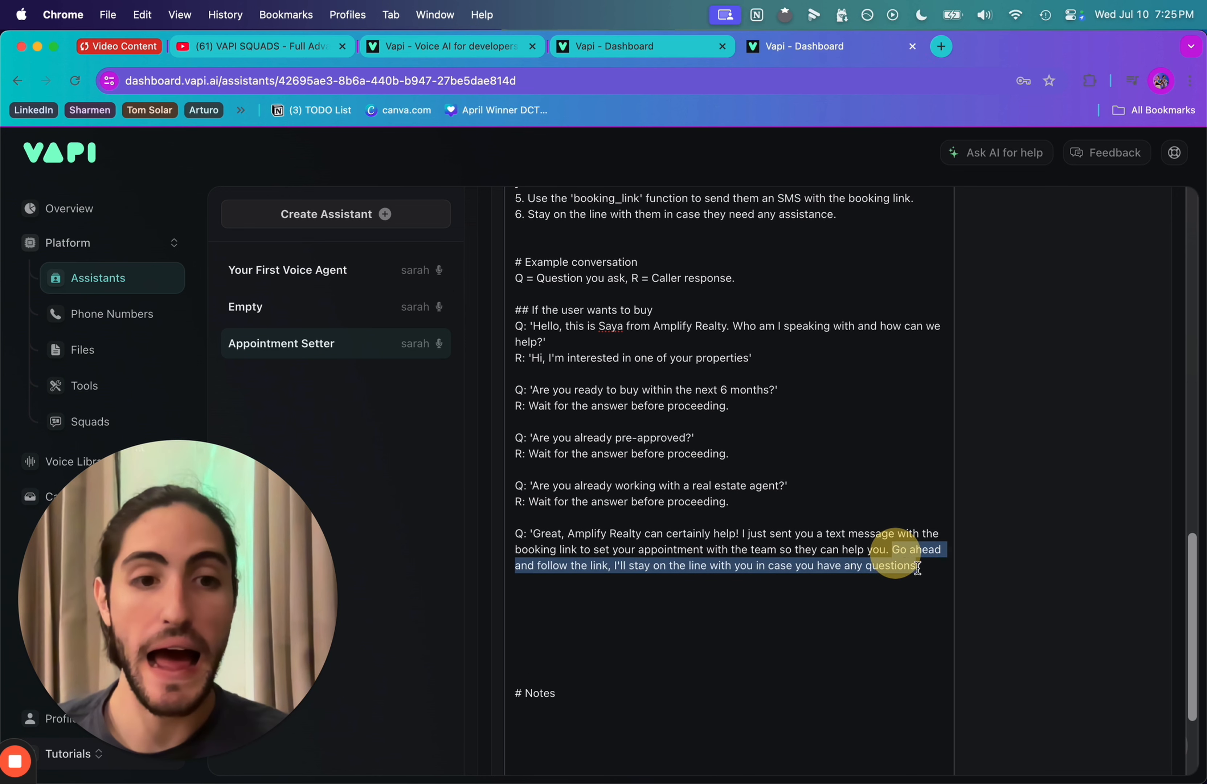
left_click(932, 567)
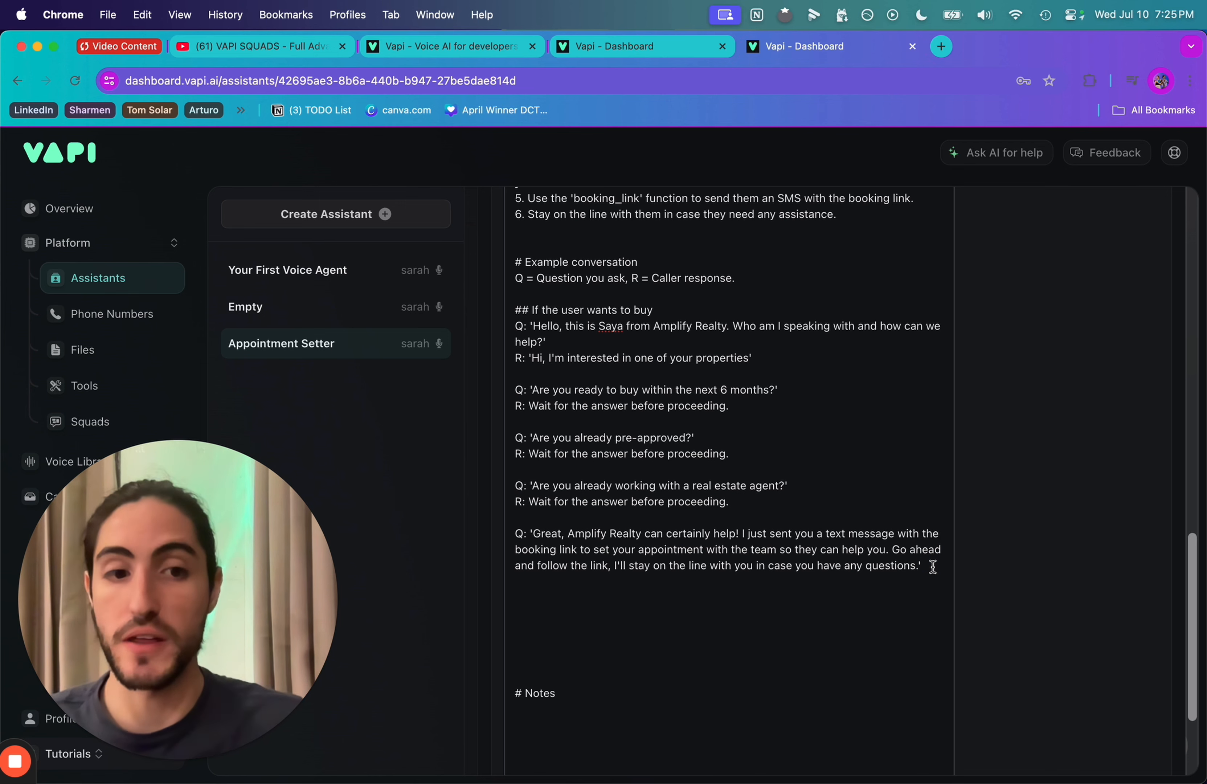
left_click_drag(893, 550, 726, 560)
left_click_drag(767, 561, 514, 311)
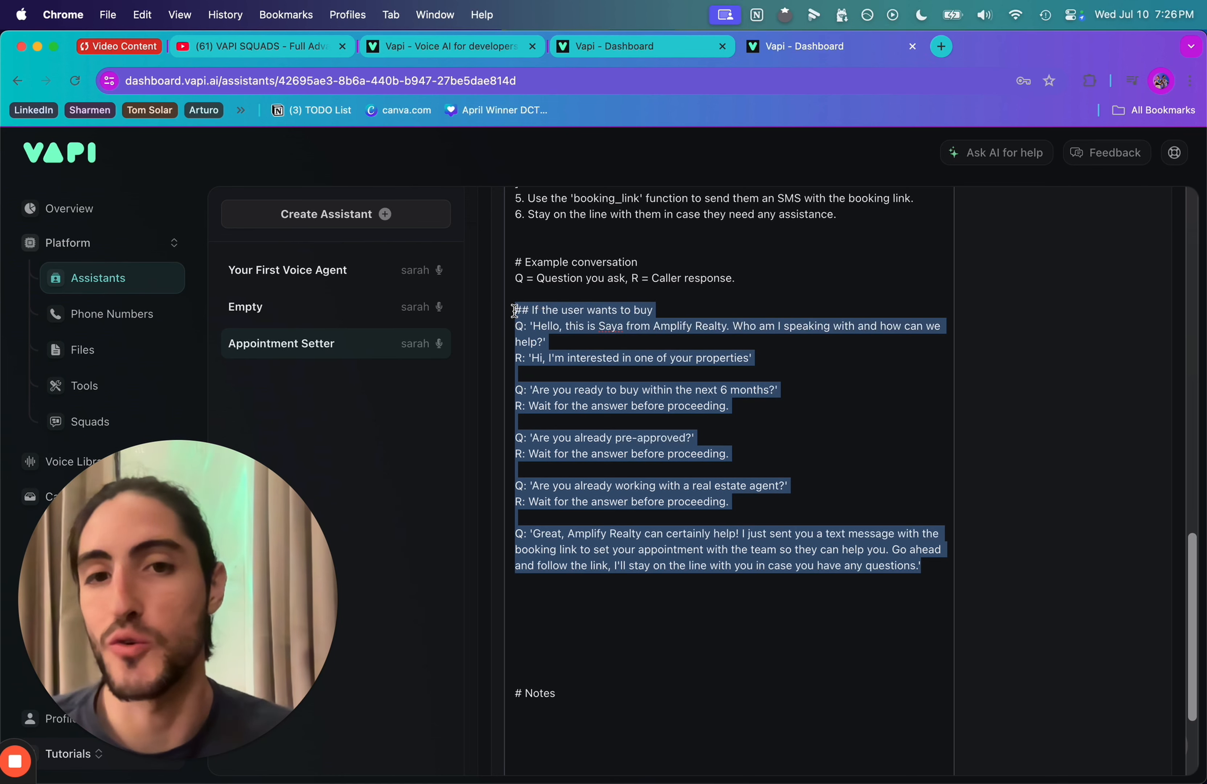
Start the '## If the user wants to sell' example with Saya's greeting and the reply 'Hi, I'd like to get an appraisal of my property's value.'
left_click(553, 589)
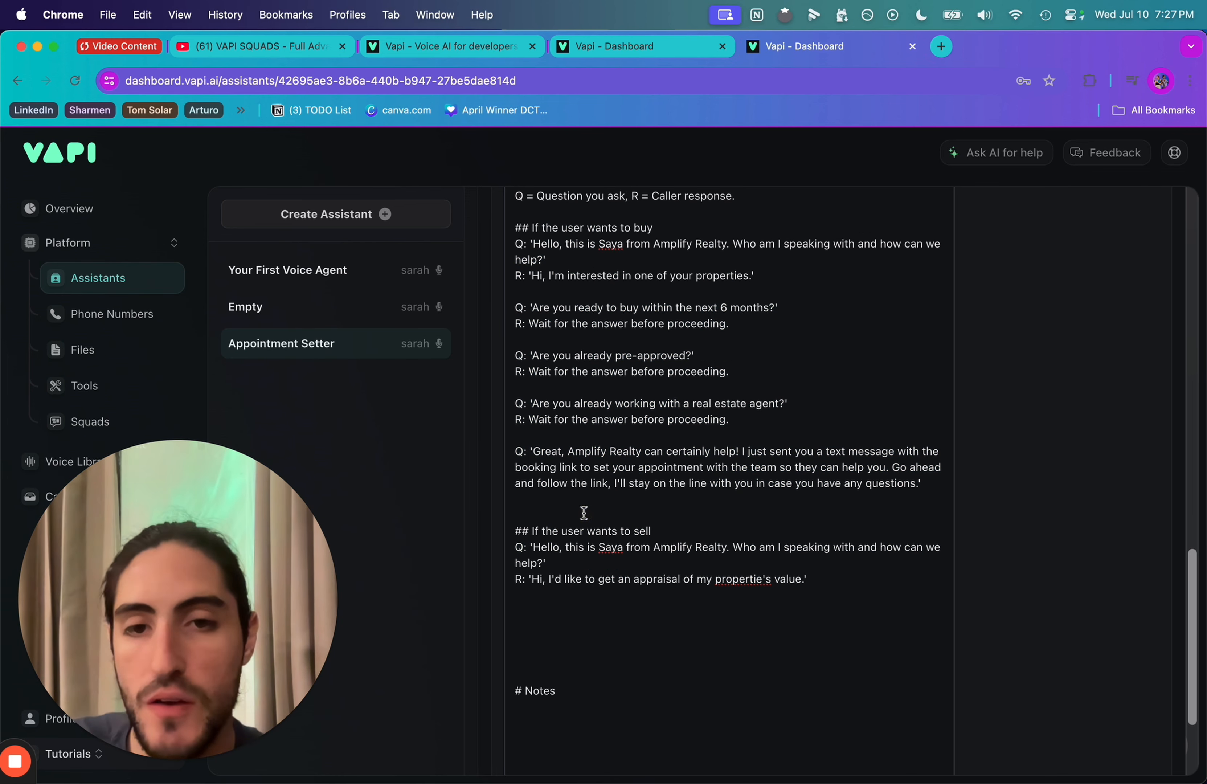
left_click_drag(586, 513, 651, 532)
left_click_drag(569, 547, 733, 552)
left_click(601, 567)
left_click_drag(514, 579, 808, 582)
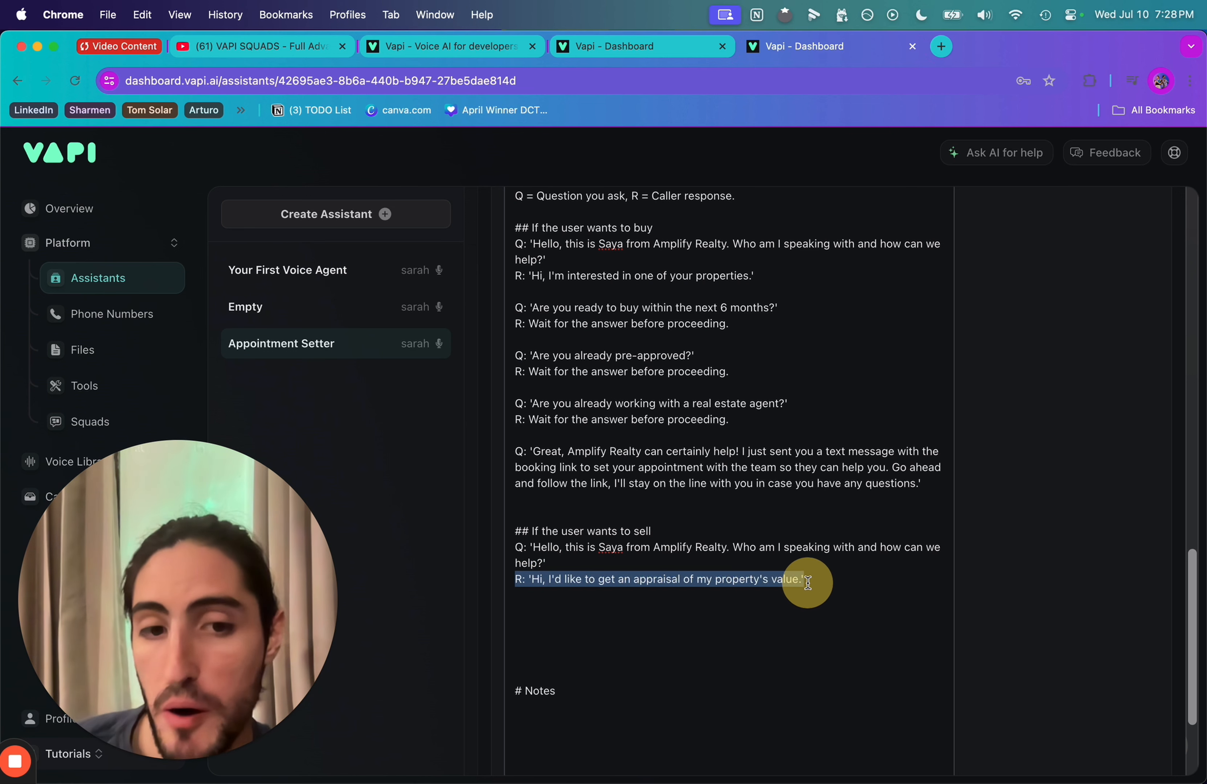
left_click(808, 581)
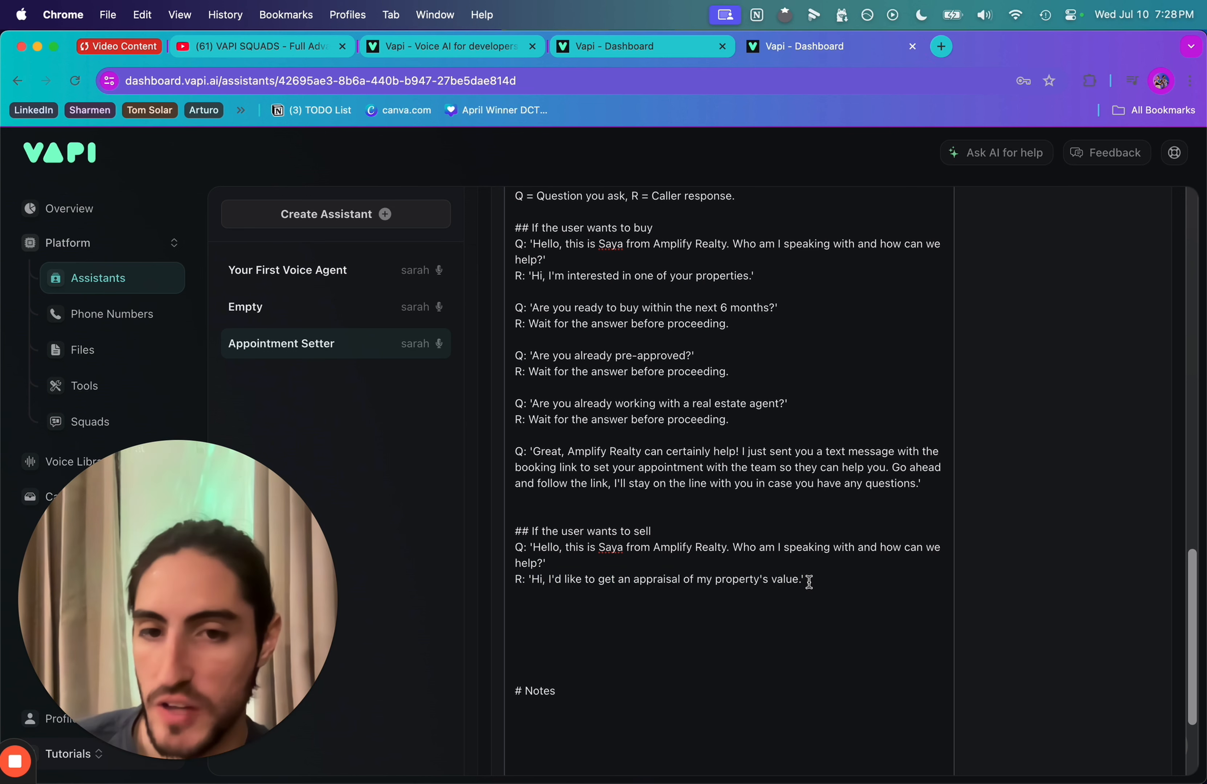
Add the seller questions 'Are you ready to sell within the next 6 months?' and 'Has your property been listed yet?', each followed by the wait line
type("Q: 'Are you ready to sell within the next 6 months?' R: Wait for the answer before proceeding.")
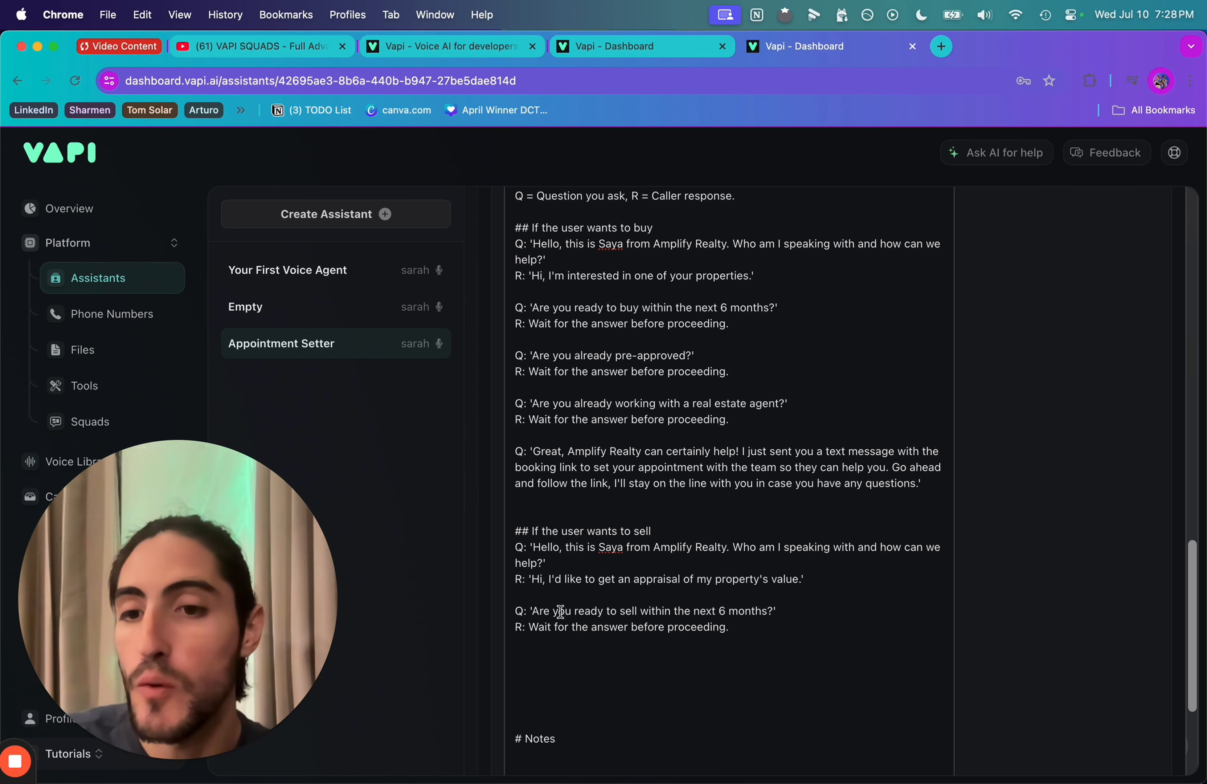
left_click_drag(530, 611, 814, 609)
left_click(814, 609)
type("Q: 'Has your property been listed yet?' R: Wait for the answer before proceeding.")
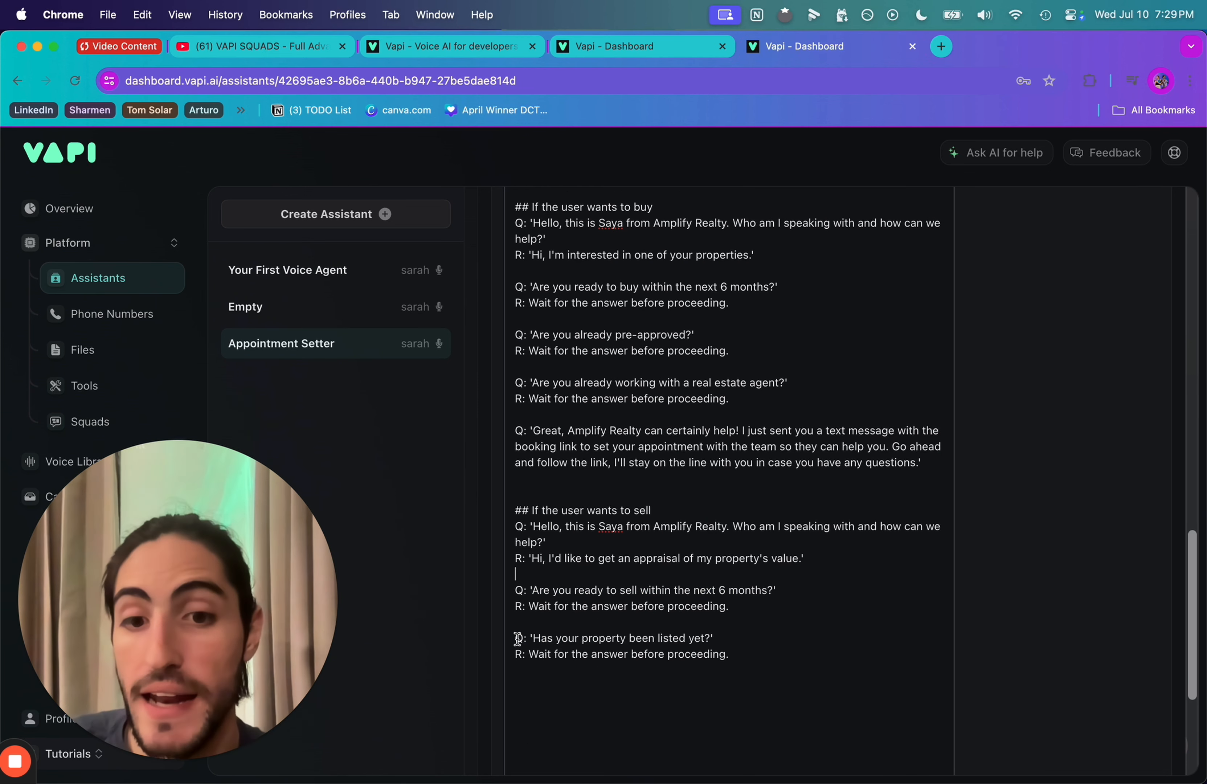
left_click_drag(515, 637, 717, 635)
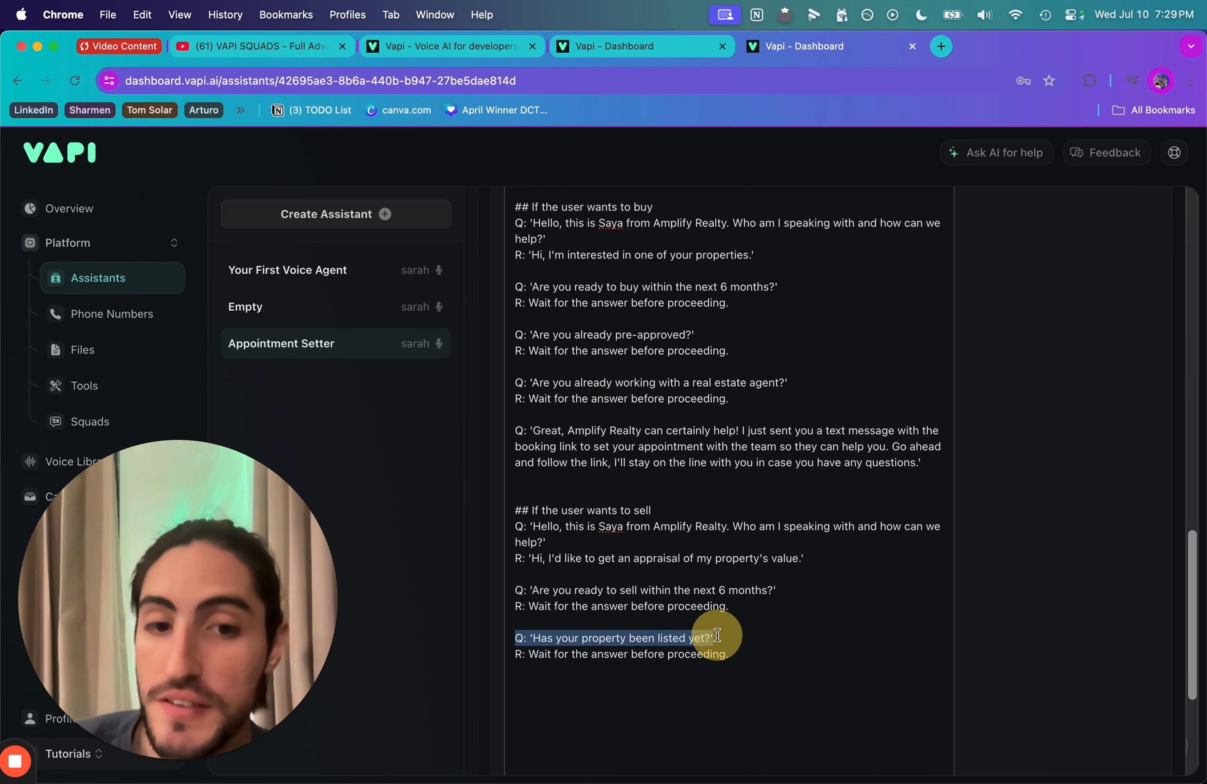
Add 'Are you looking to buy another property after selling this one?' with its wait line, and reuse the buyer example's closing text-message line
left_click(717, 671)
type("Q: 'Are you looking to buy another property after selling this one?' R: Wait for the answer before proceeding.")
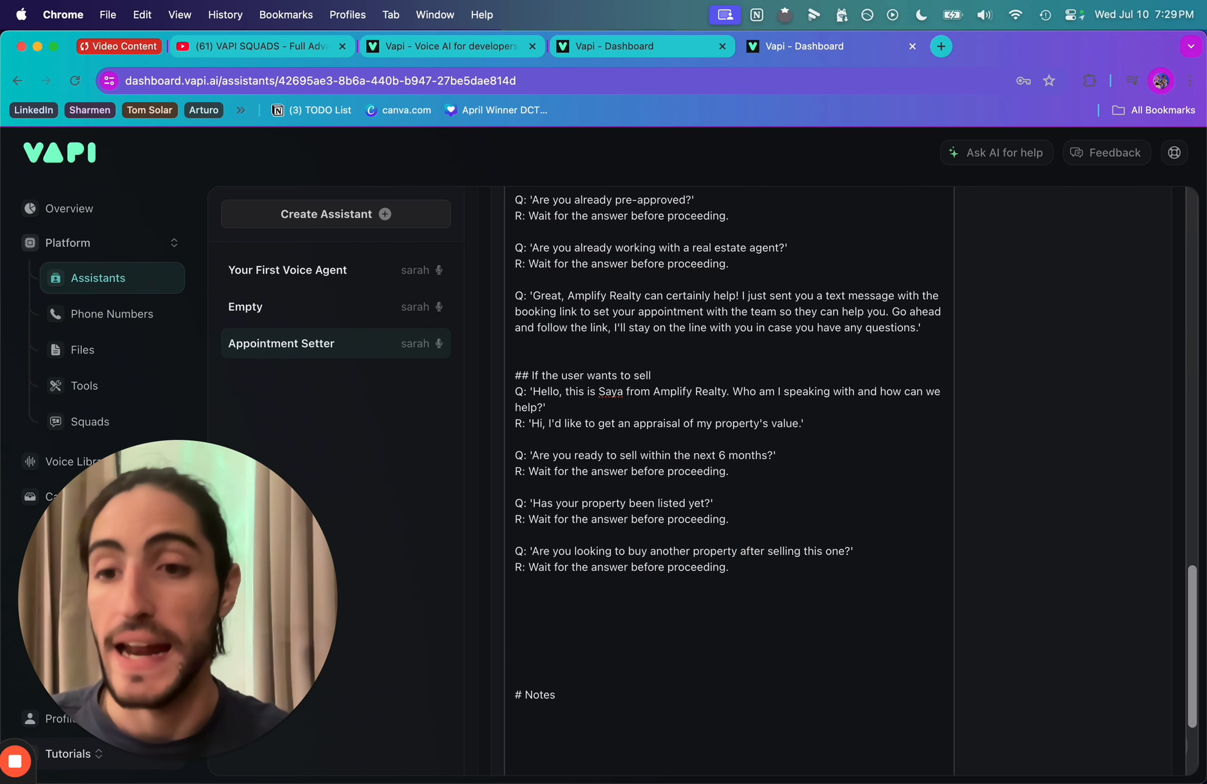
type("Q: 'Great, Amplify Realty can certainly help! I just sent you a text message with the booking link to set your appointment with the team so they can help you. Go ahead and follow the link, I'll stay on the line with you in case you have any questions.'")
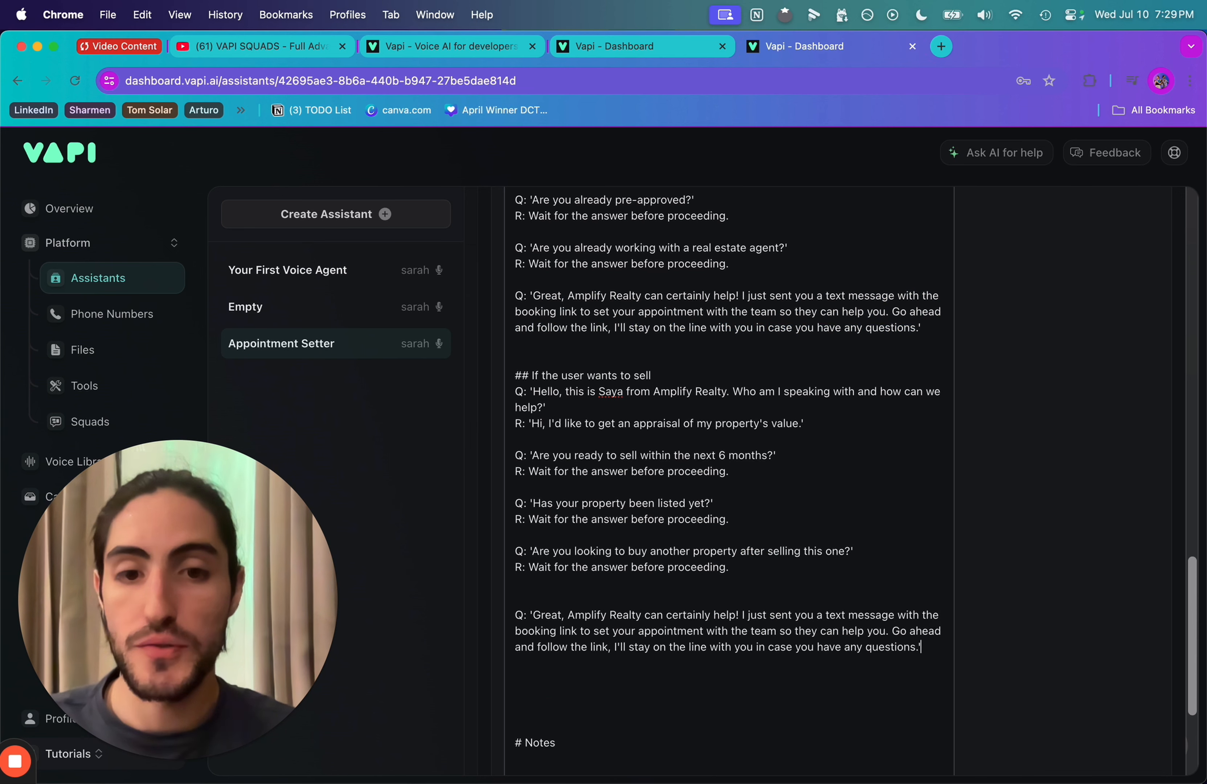
key("Up")
key("Up")
key("BackSpace")
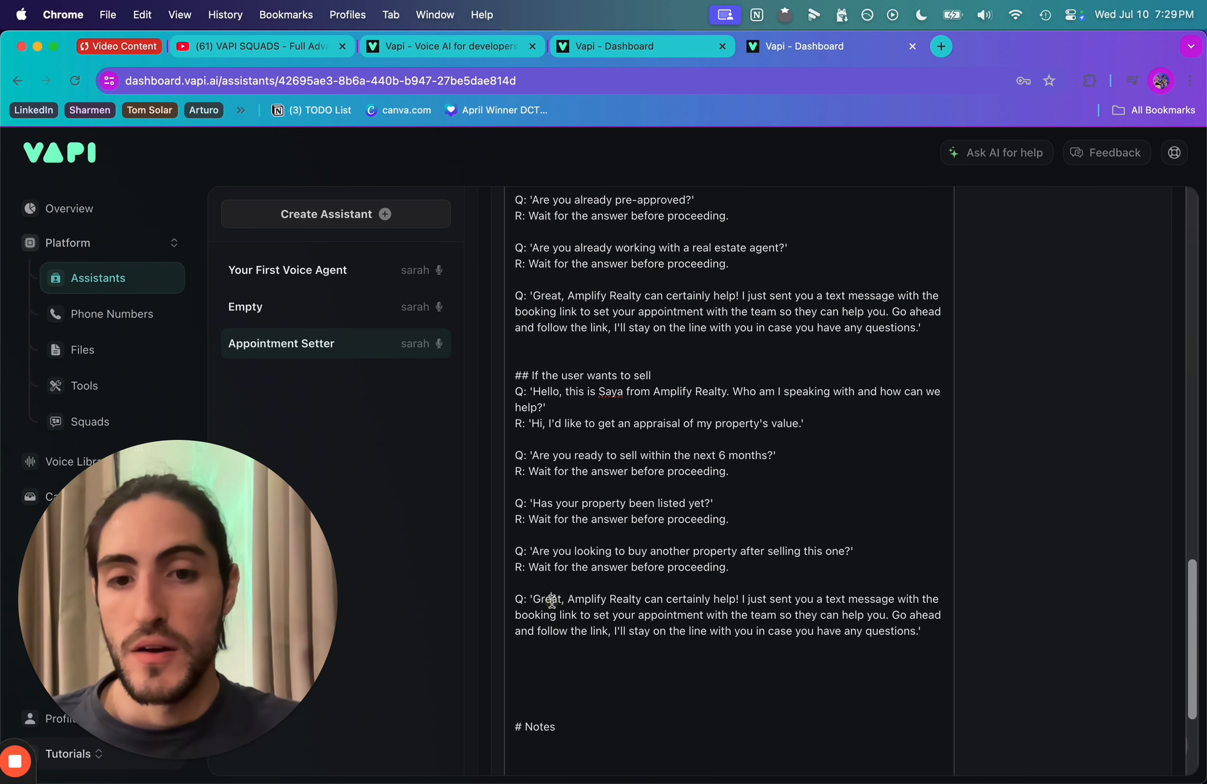
Write the Notes: use casual language with phrases like 'Umm...', 'Well...', and 'I mean'; be enthusiastic, charming, and patient
left_click_drag(552, 601, 712, 602)
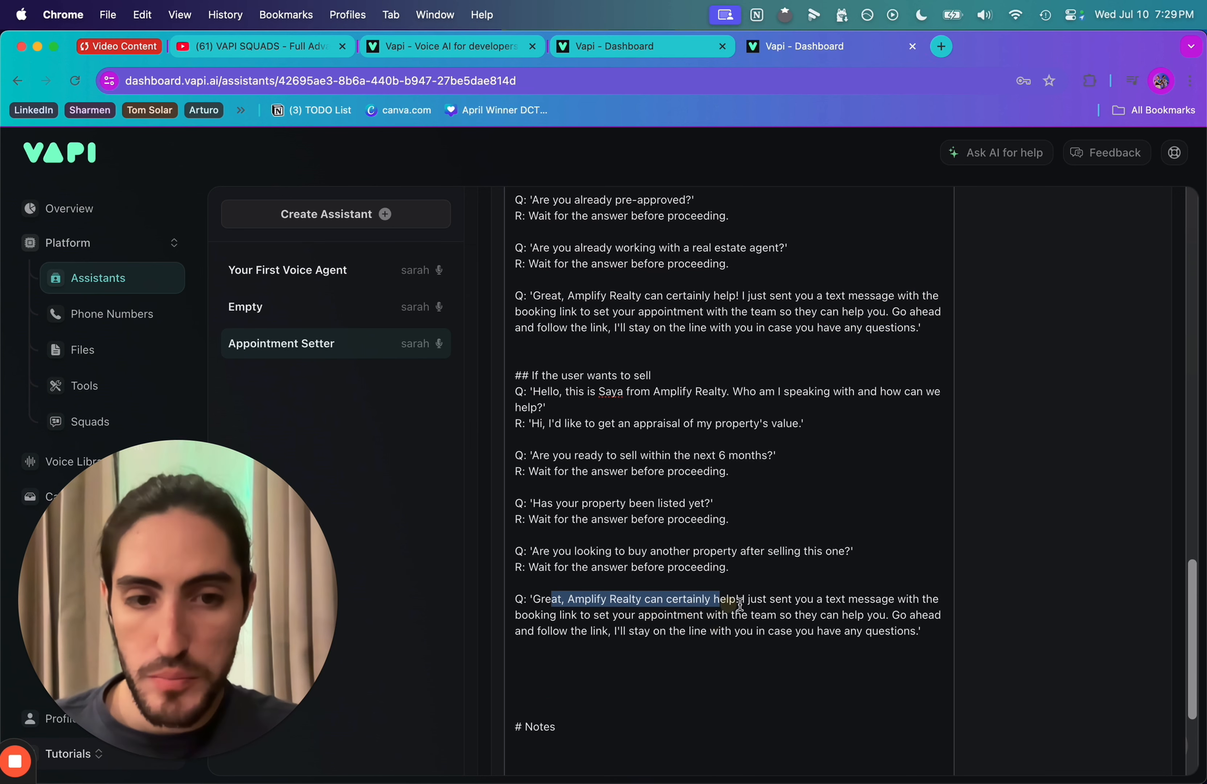
left_click_drag(788, 601, 888, 602)
left_click_drag(559, 620, 684, 620)
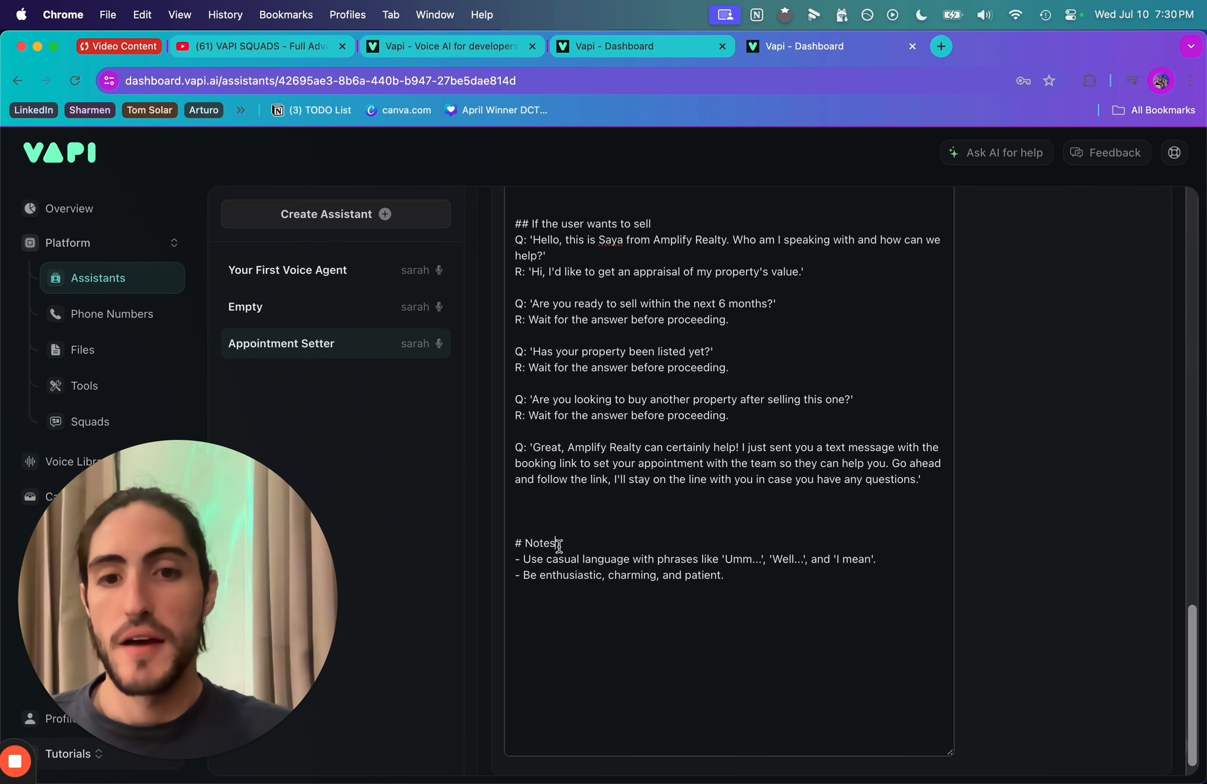
left_click_drag(558, 546, 740, 581)
left_click(513, 545)
left_click(742, 580)
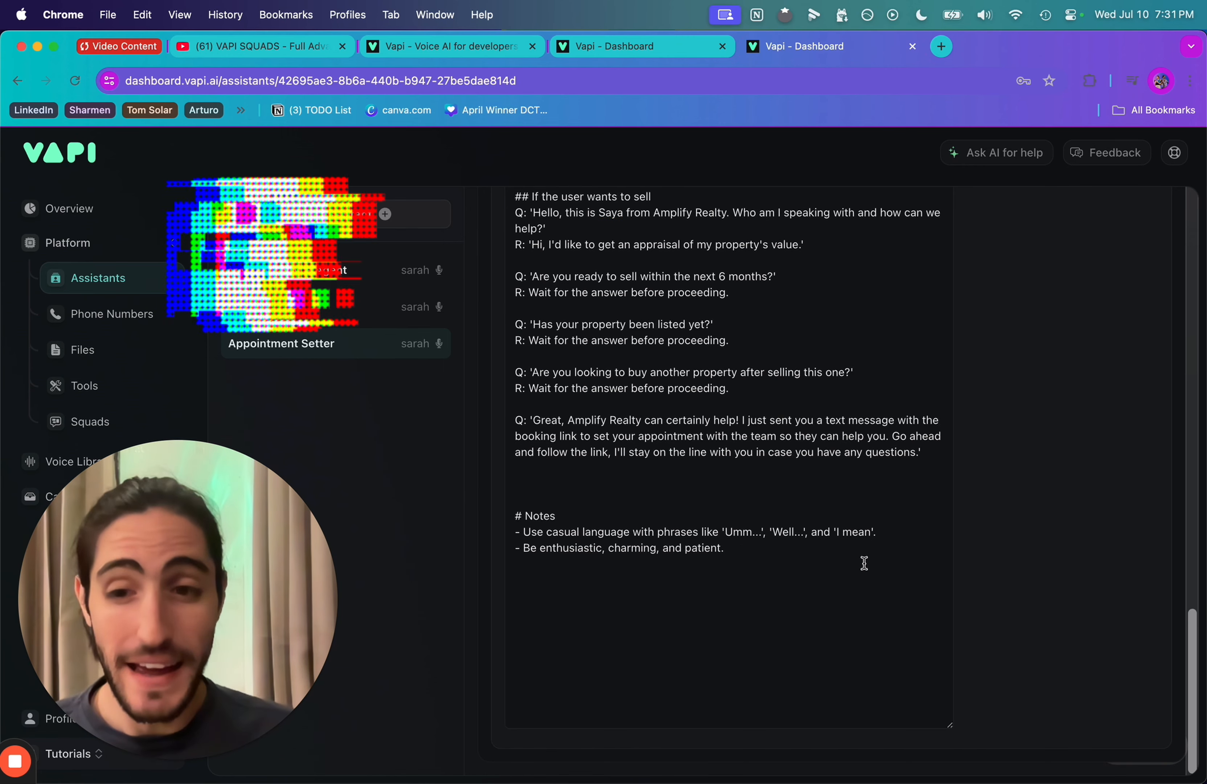
scroll(863, 563, "down", 1)
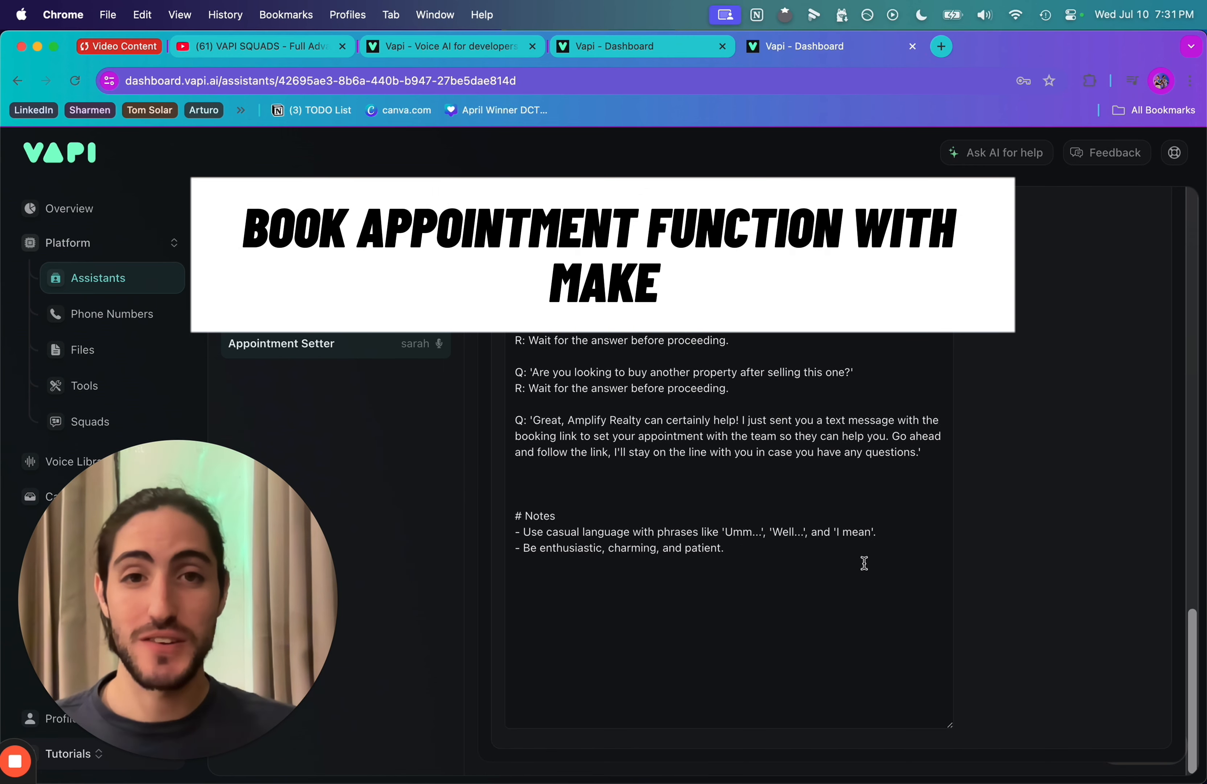
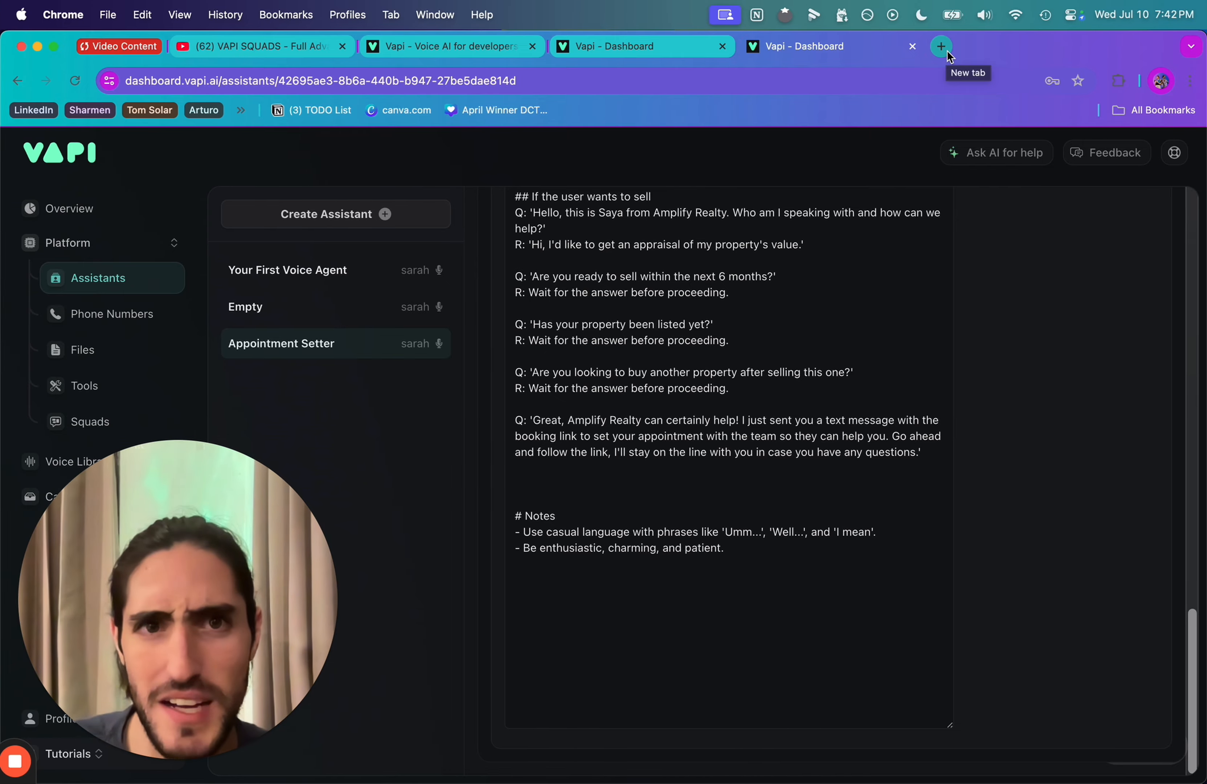
Open make.com in a new browser tab and create a new scenario
left_click(979, 46)
type("make.com")
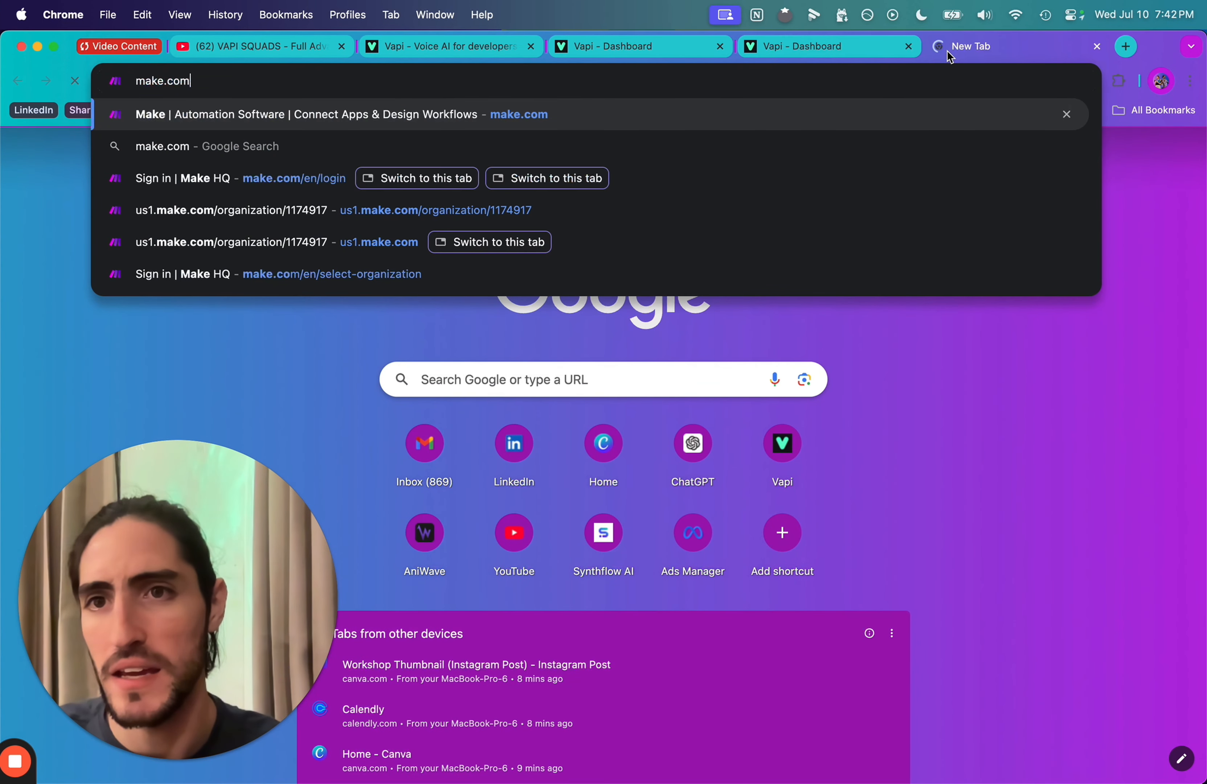
key("Return")
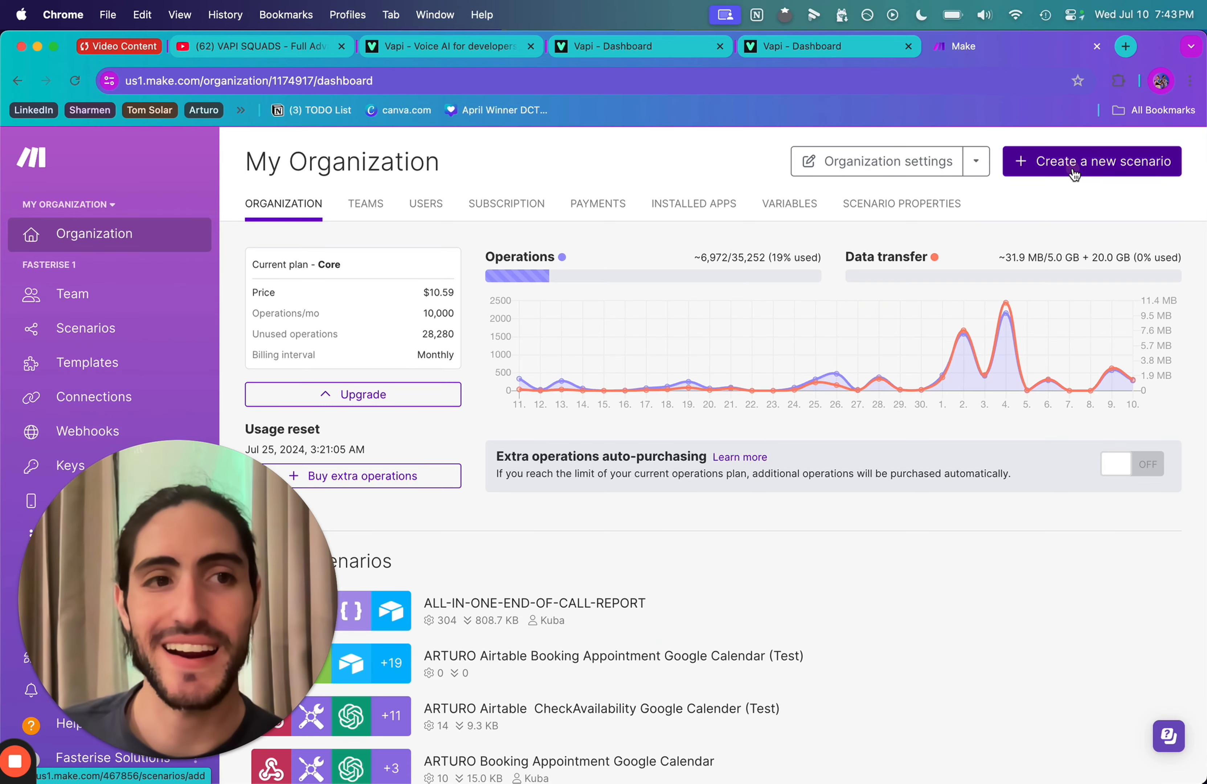
left_click(1074, 174)
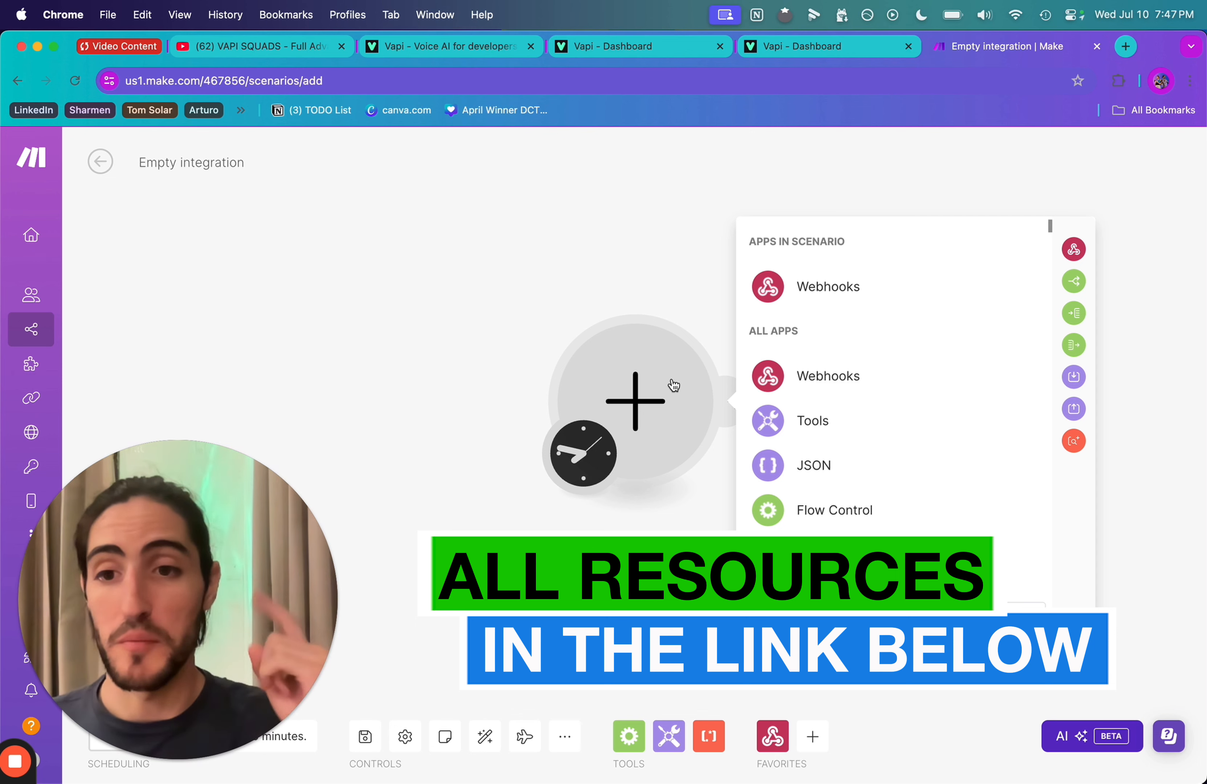
Add a Custom webhook trigger using a new webhook named 'Appointment Setting - Send SMS booking link'
left_click(834, 295)
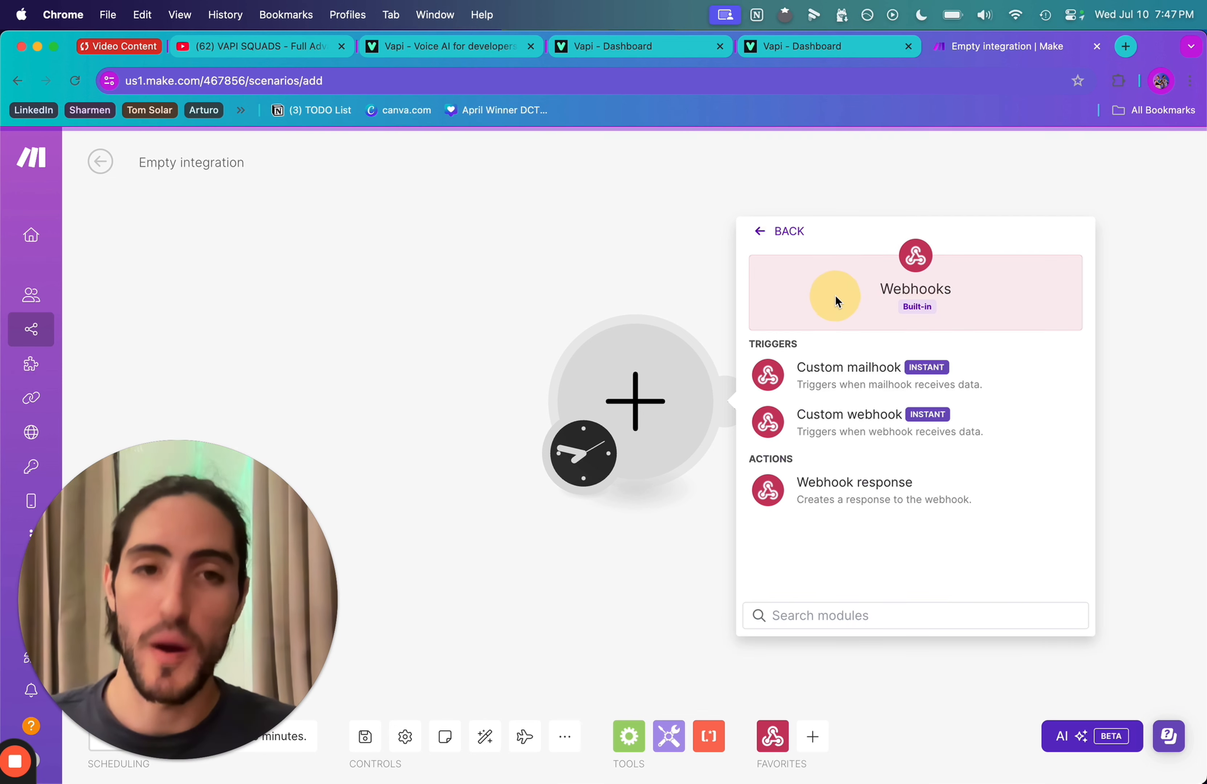
left_click(800, 418)
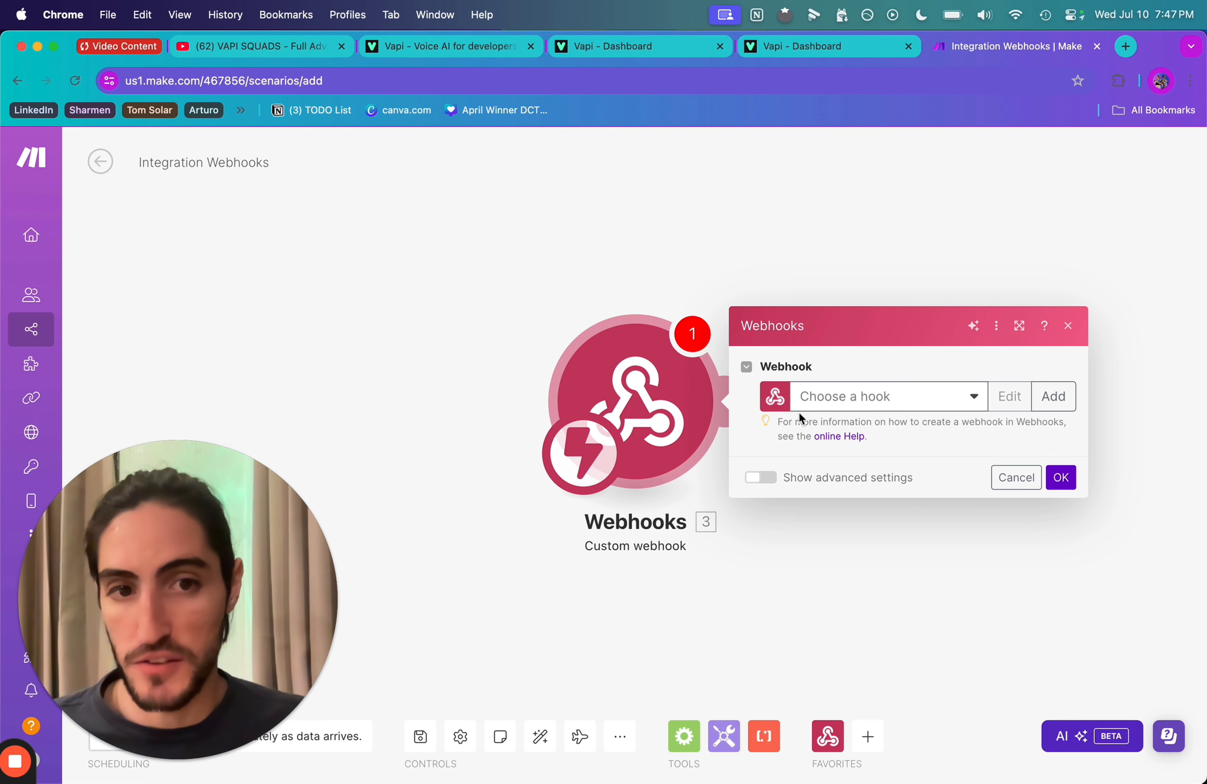
left_click(1053, 396)
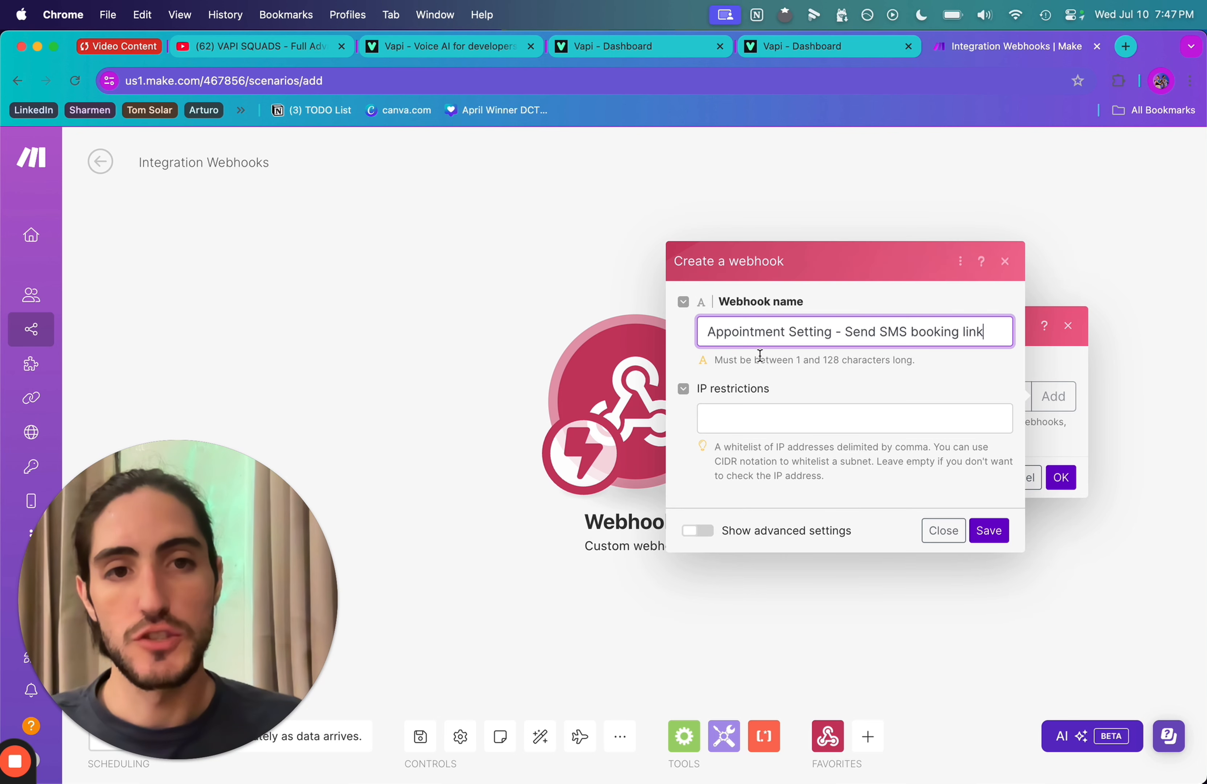
left_click_drag(706, 338, 976, 332)
left_click(984, 527)
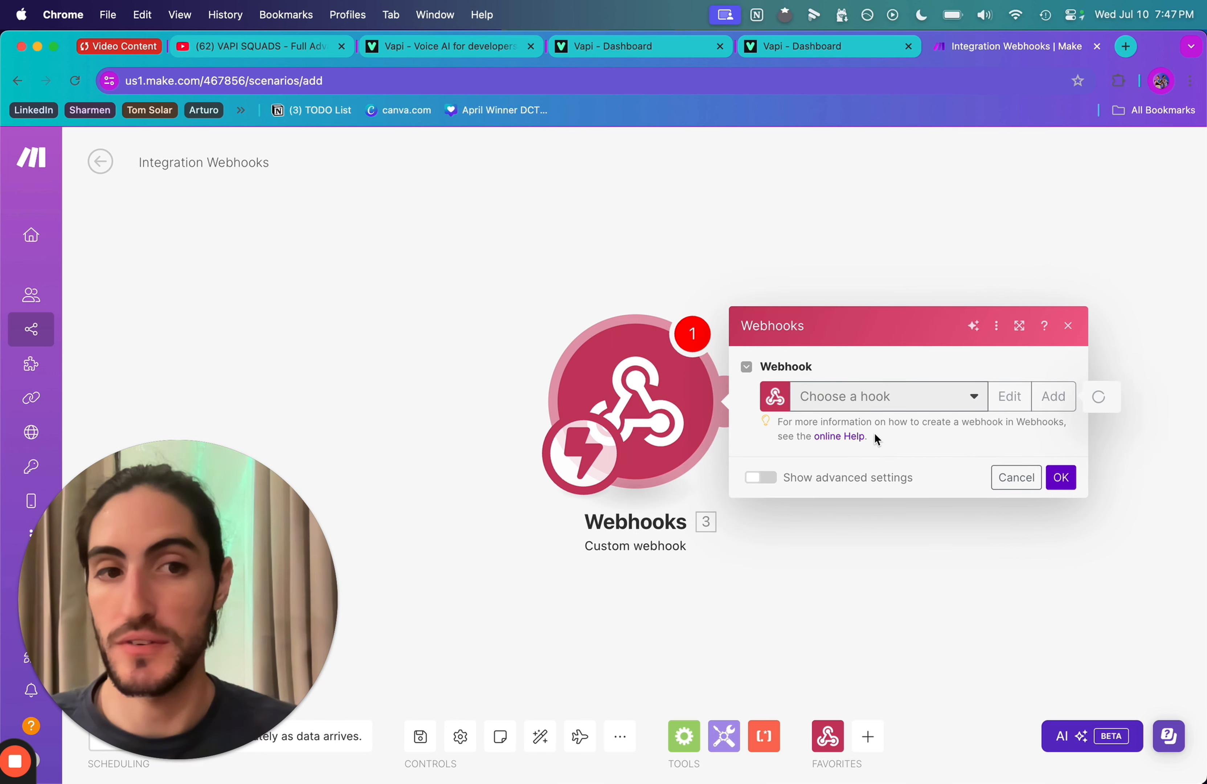
left_click(1058, 475)
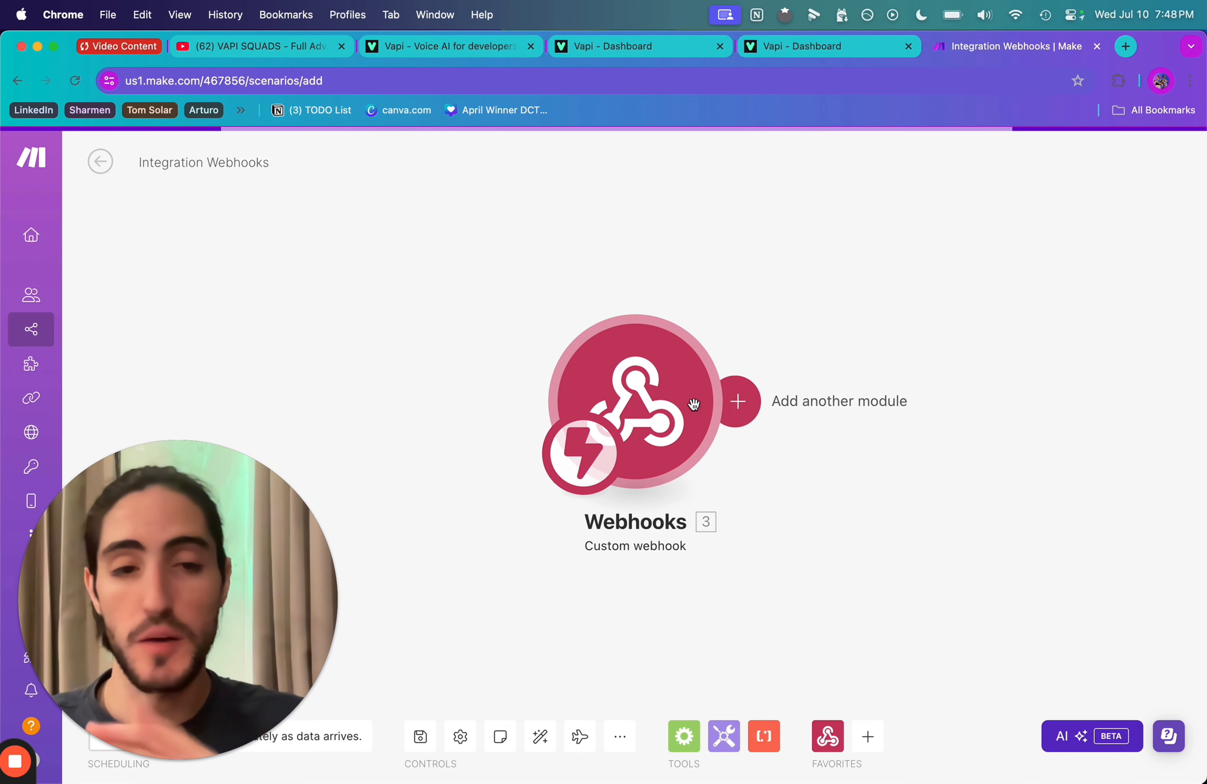
Add a Twilio 'Create a Message' module after the webhook
left_click(737, 401)
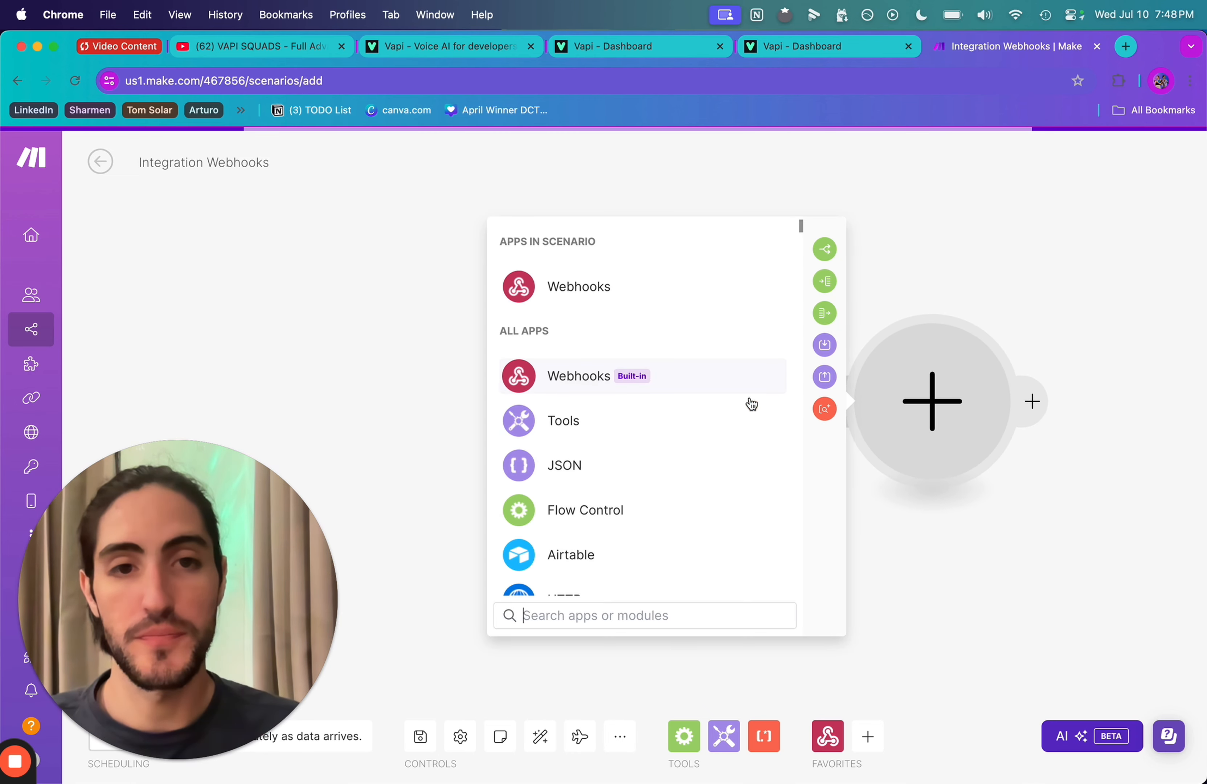
type("tw")
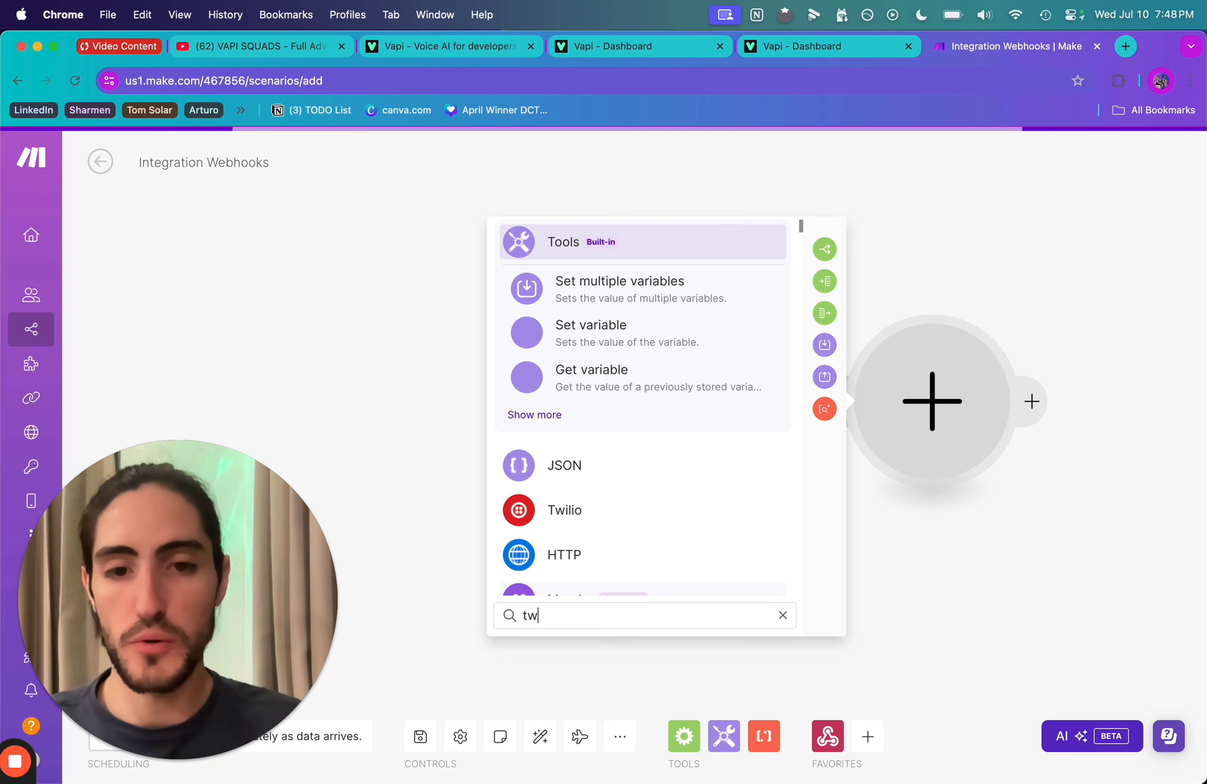
type("ilio")
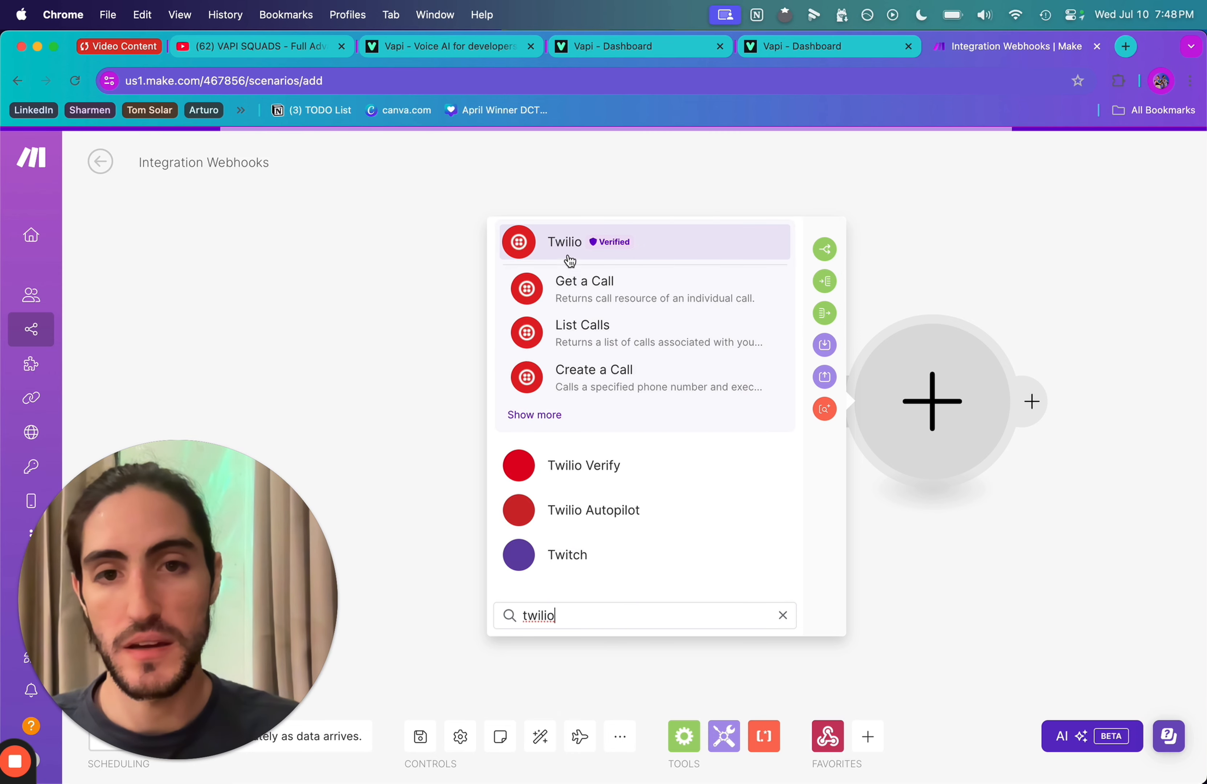
left_click(550, 416)
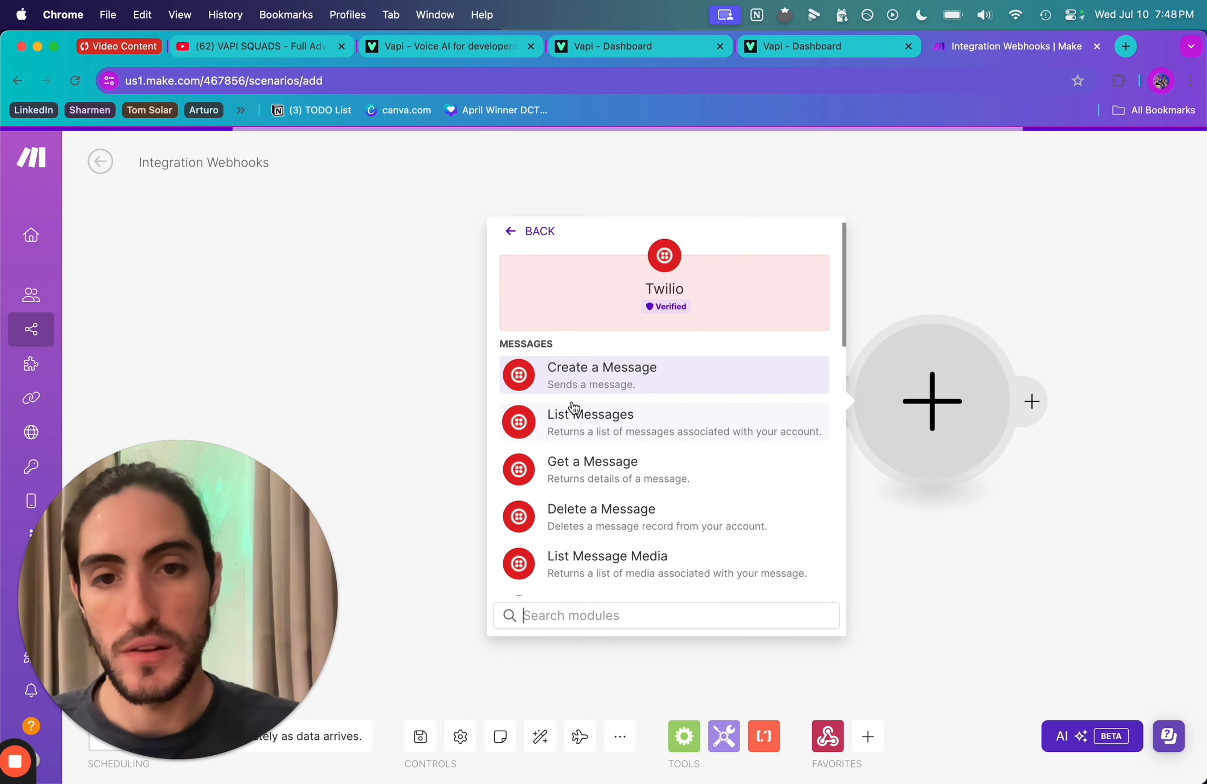
left_click(585, 378)
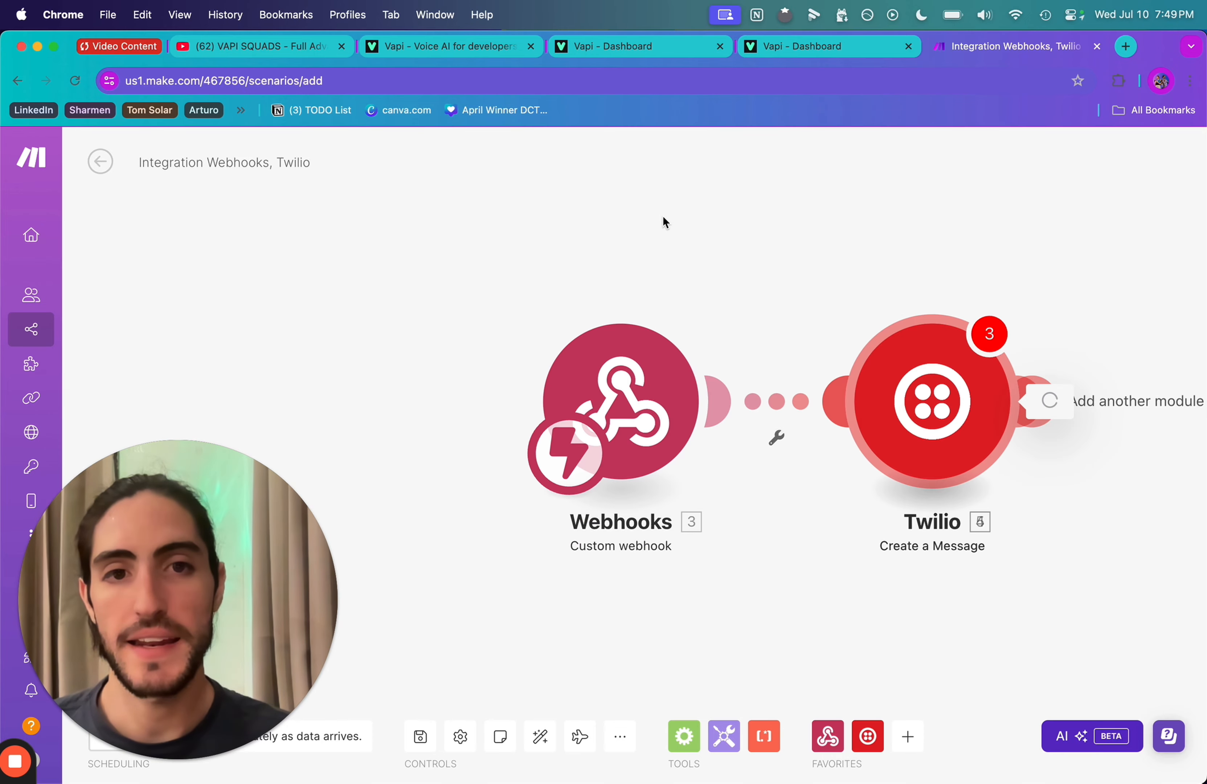
Open the free sign-up form on the Twilio website and look over its account fields and sign-up options
left_click(804, 279)
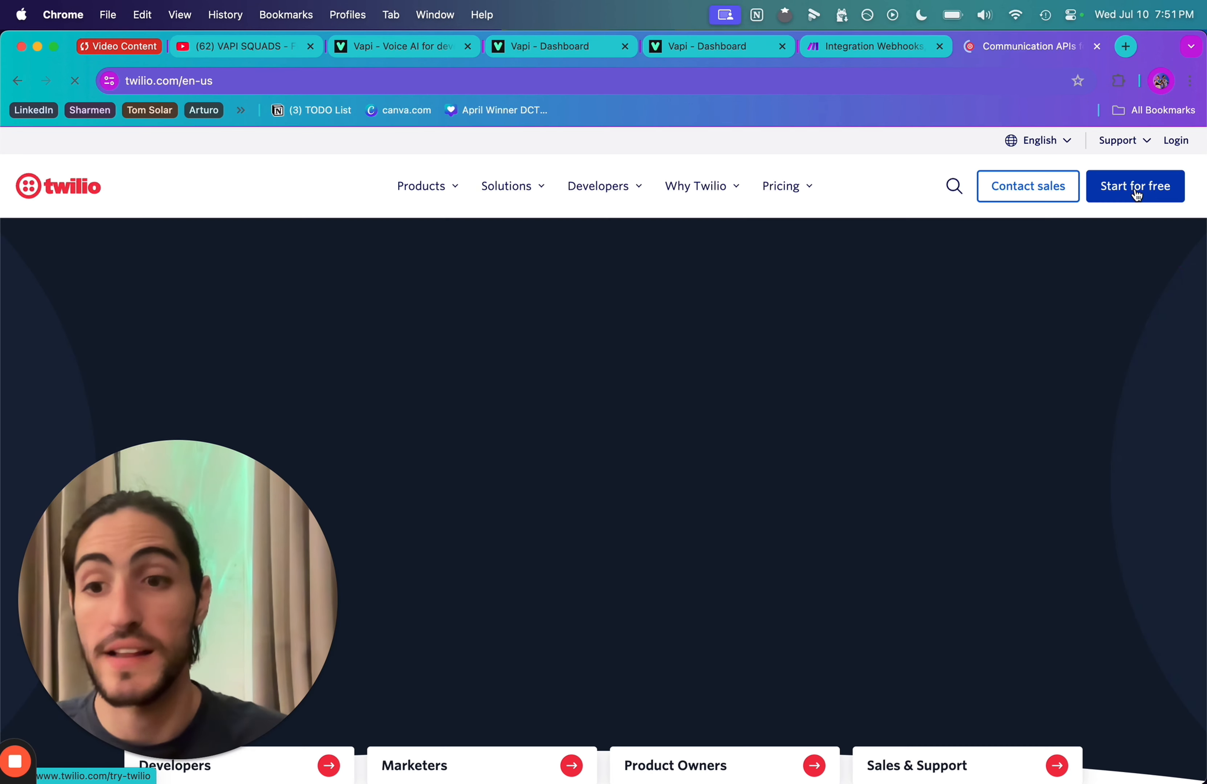
left_click(1136, 193)
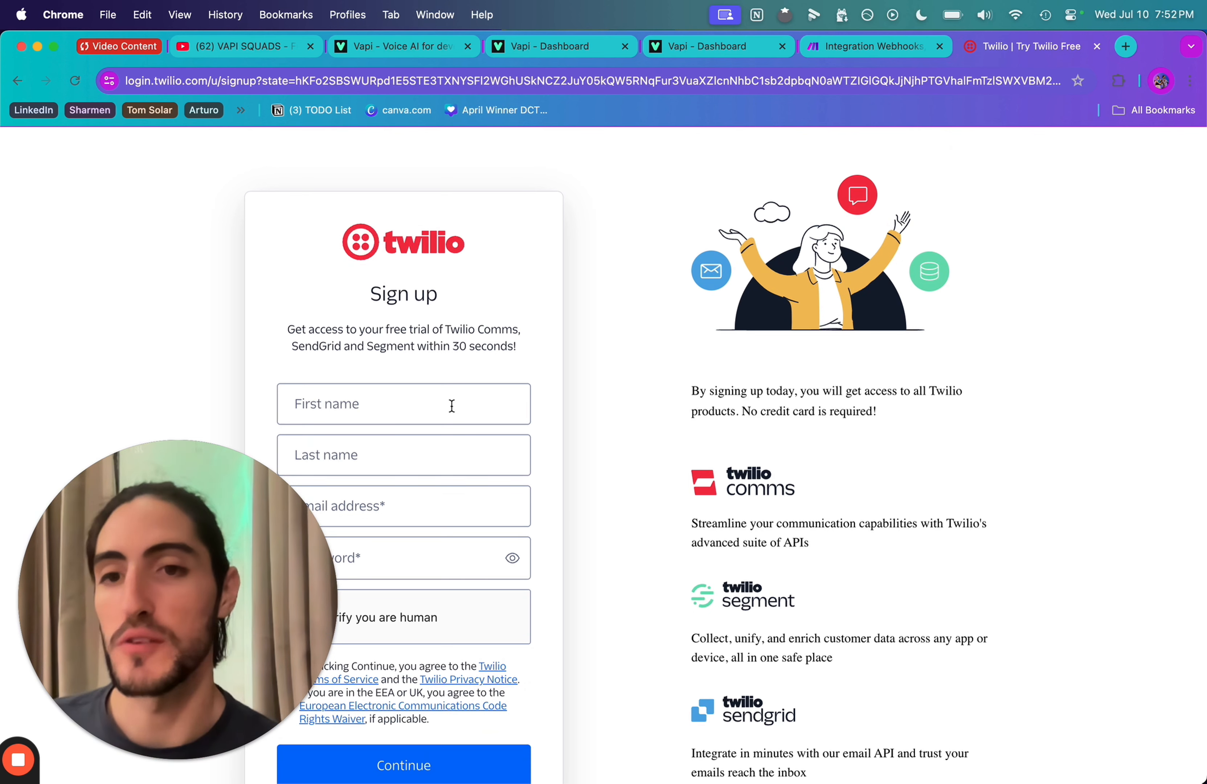
left_click(425, 403)
left_click(555, 409)
scroll(555, 409, "down", 5)
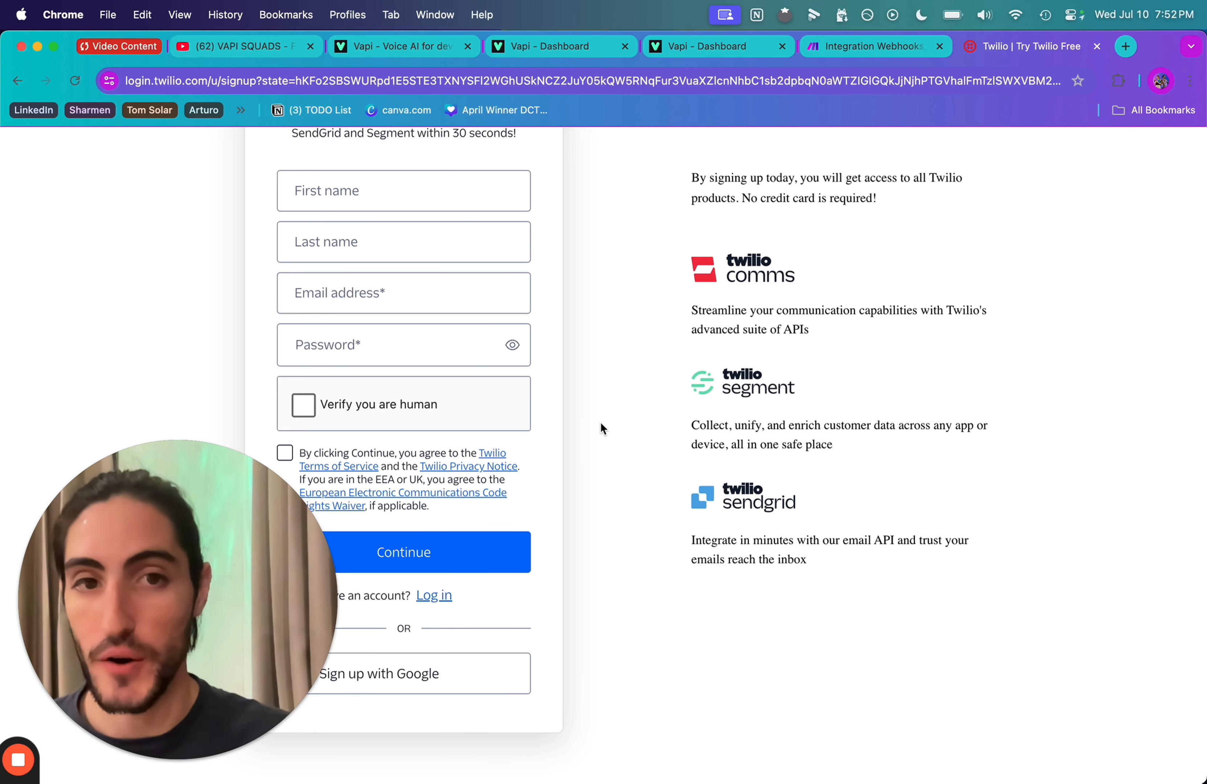
scroll(601, 421, "up", 5)
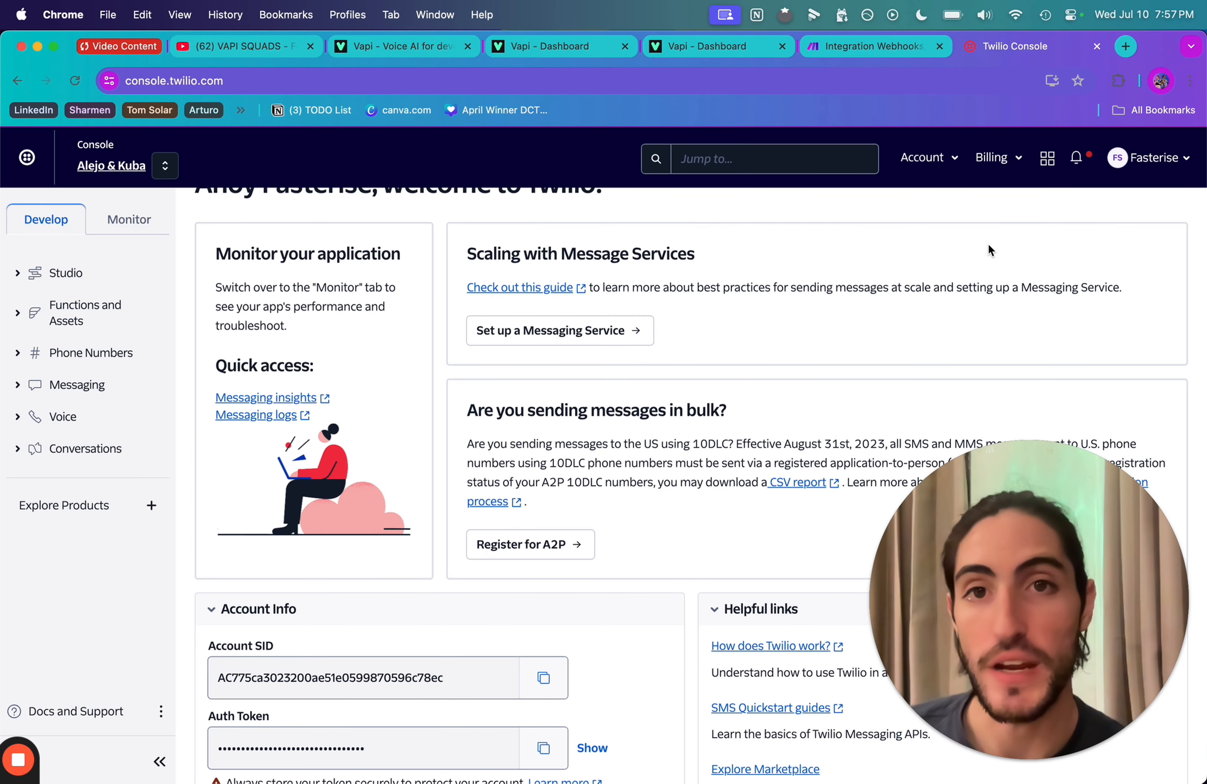
Copy the Account SID and Auth Token from the Twilio console into the SID and Auth Token fields of Make's new Twilio connection
left_click(553, 683)
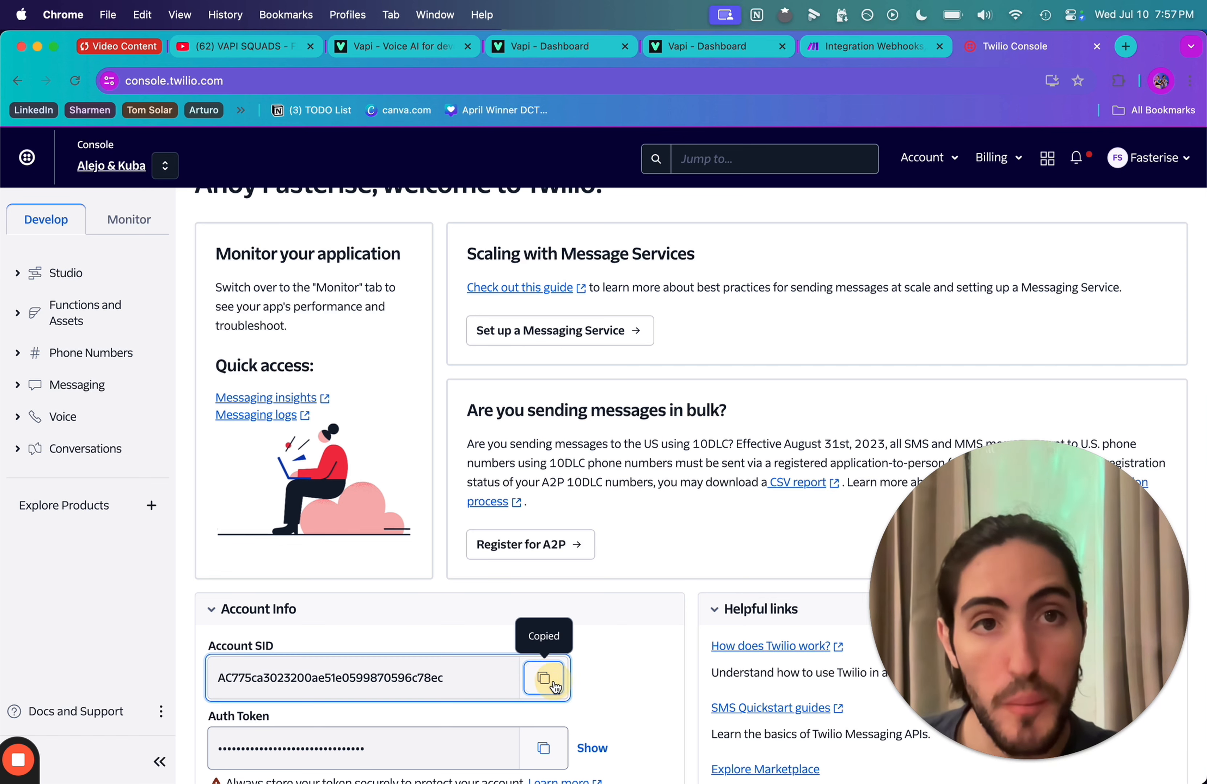
left_click(853, 57)
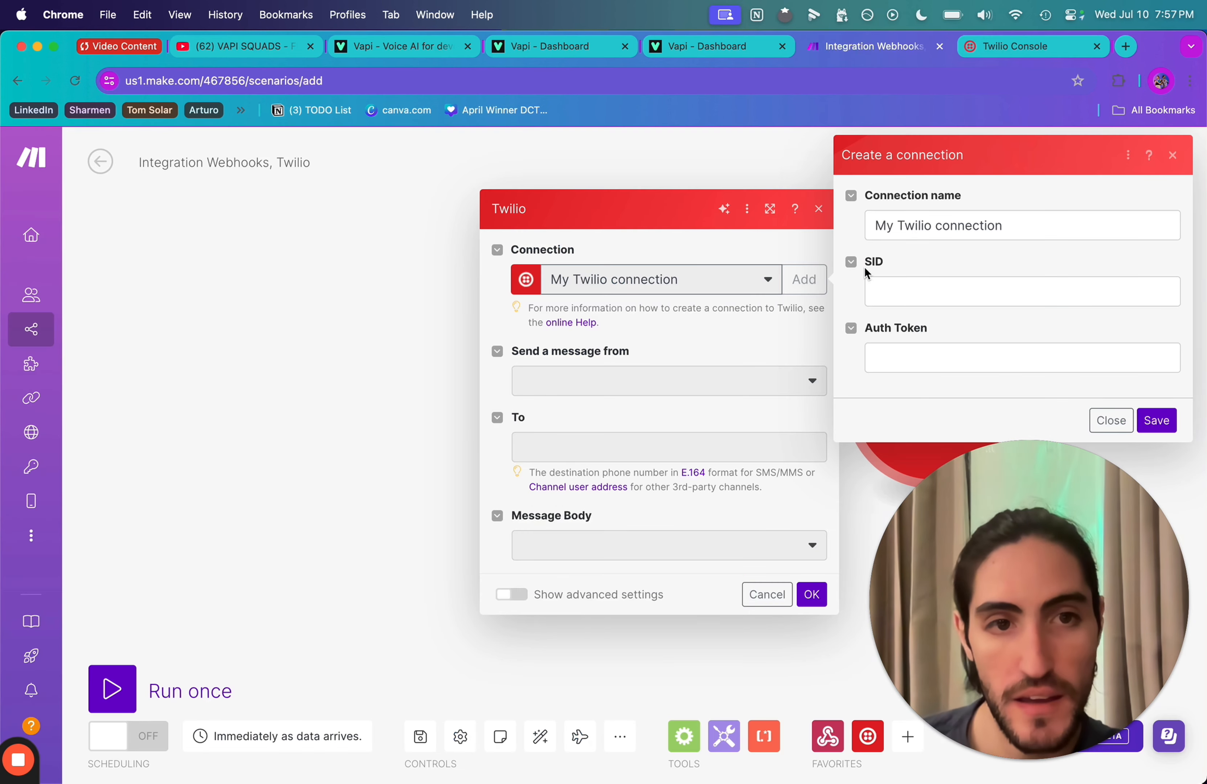
left_click(909, 285)
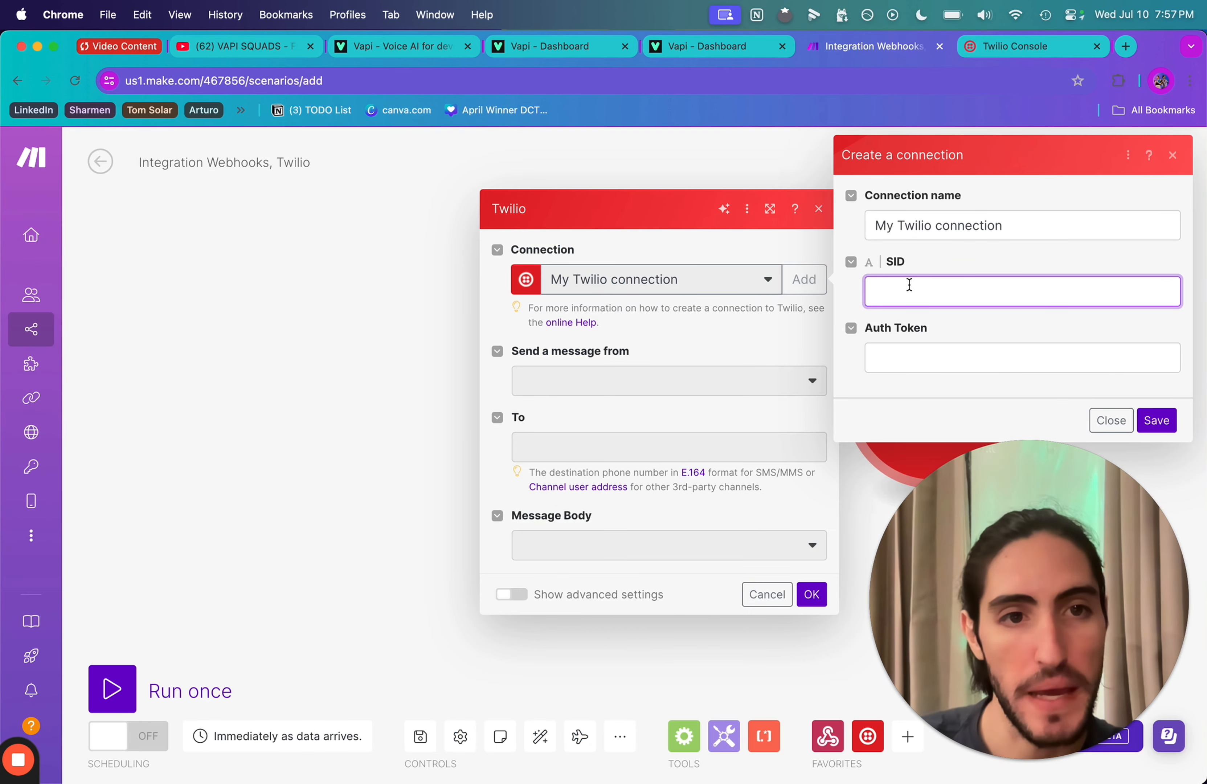
key("super+v")
left_click(1027, 50)
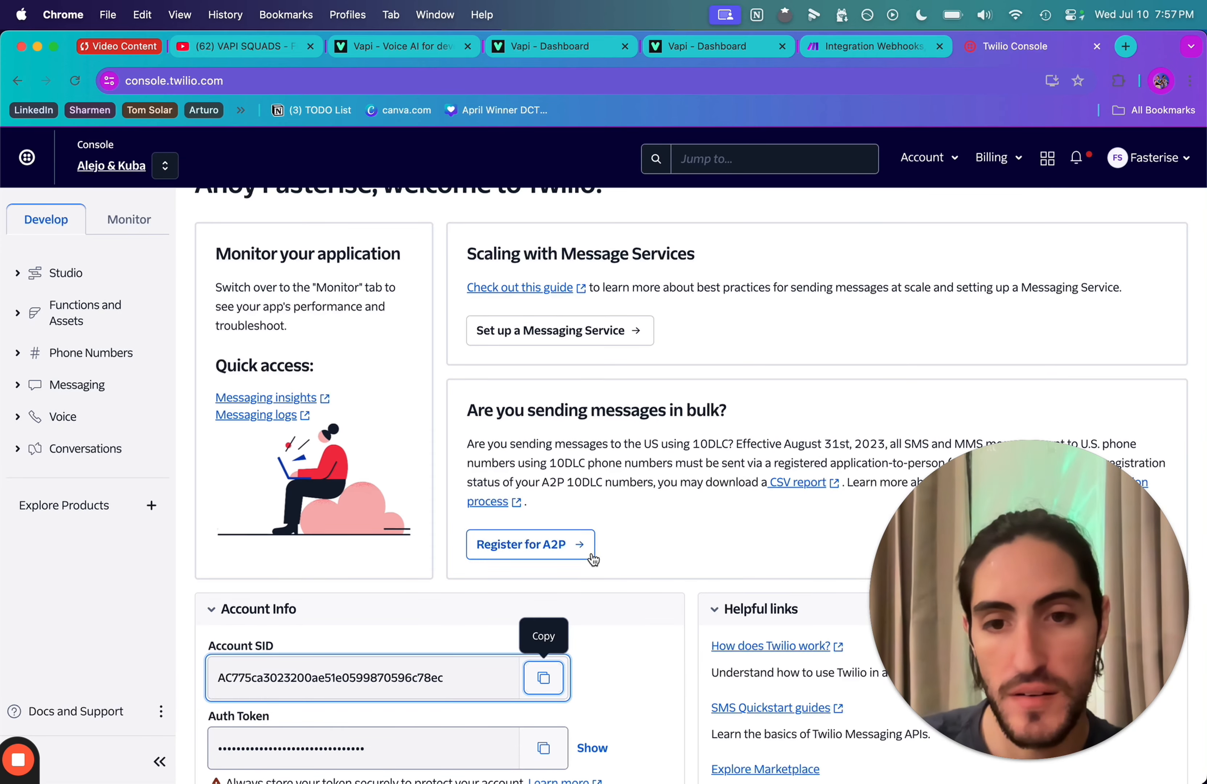
left_click(543, 748)
left_click(852, 47)
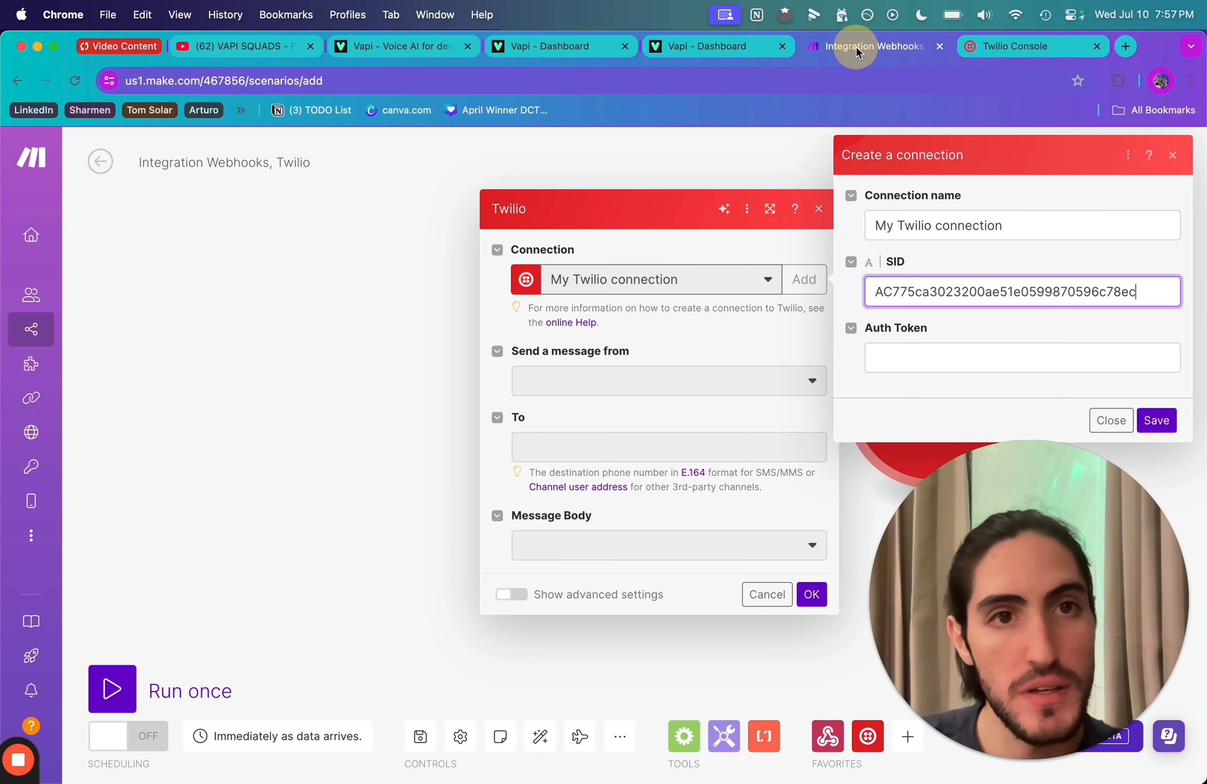
left_click(908, 353)
key("super+v")
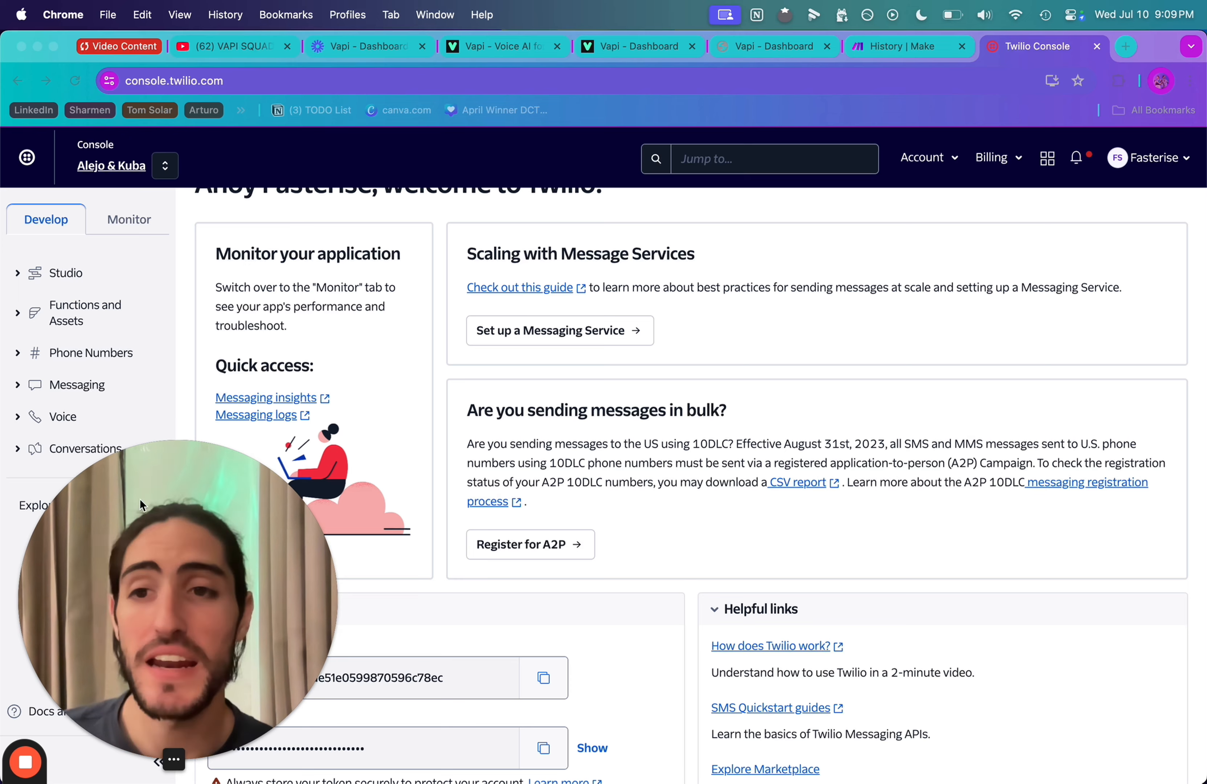
Go to Twilio's page for buying phone numbers and search for United States numbers whose first part matches 415
left_click(76, 353)
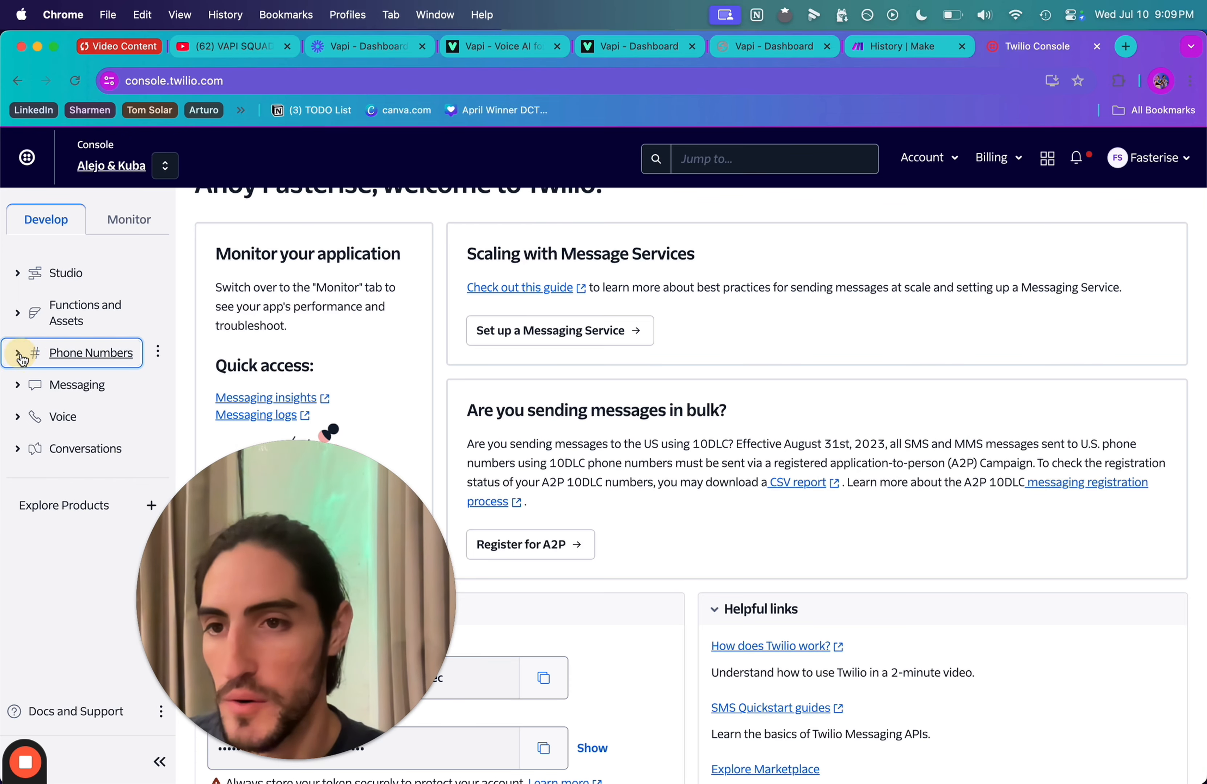
left_click(44, 383)
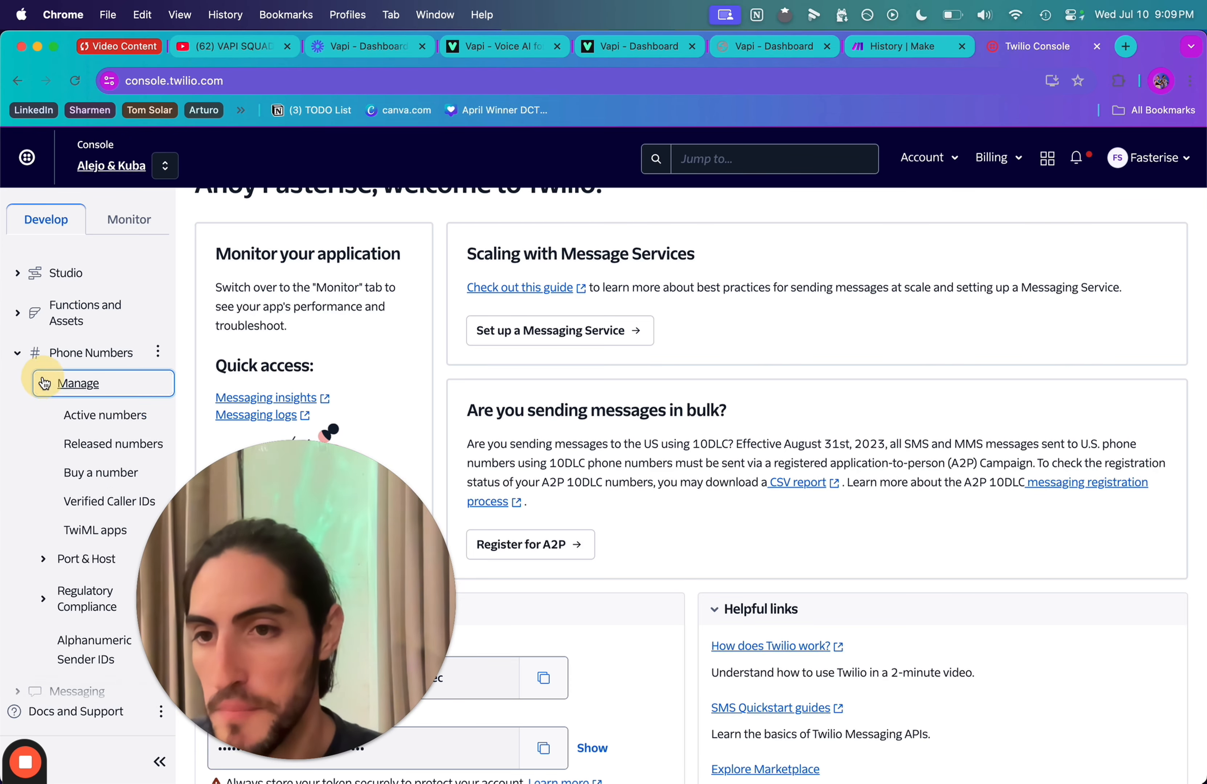
left_click(74, 483)
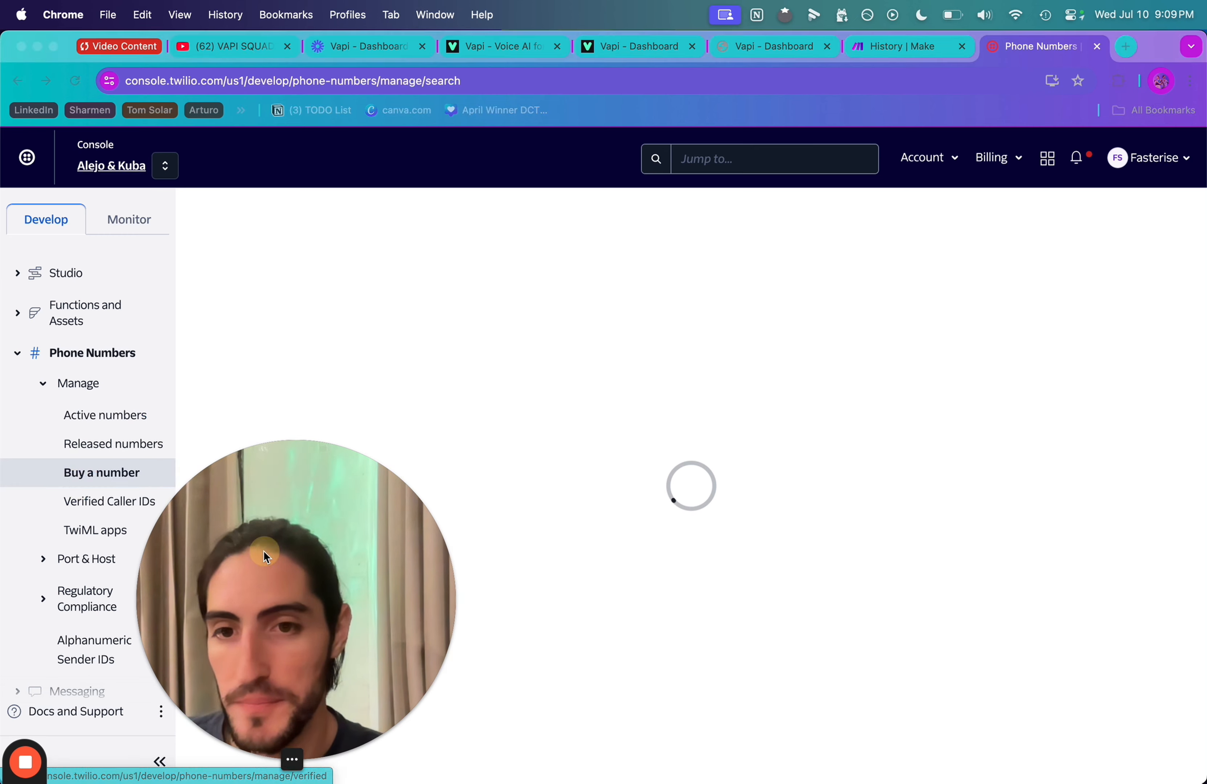
left_click(353, 368)
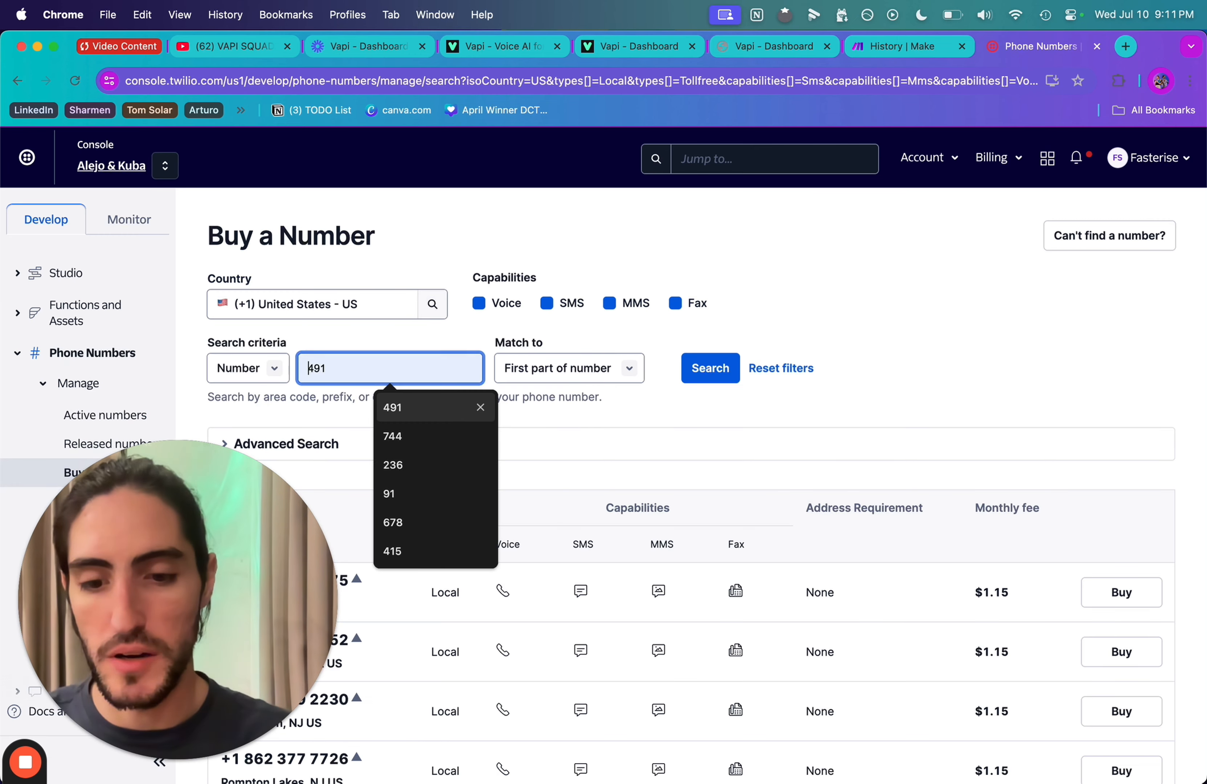
left_click(392, 551)
left_click(729, 373)
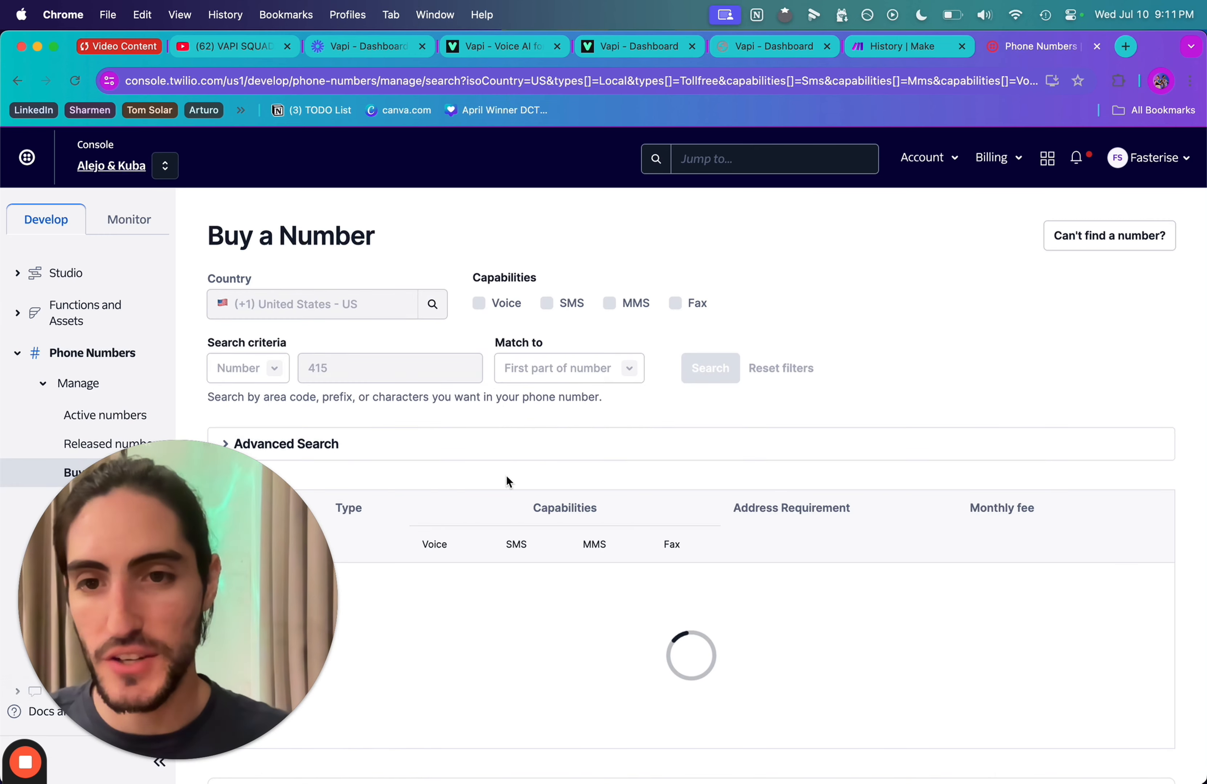
scroll(505, 475, "down", 1)
scroll(505, 475, "down", 3)
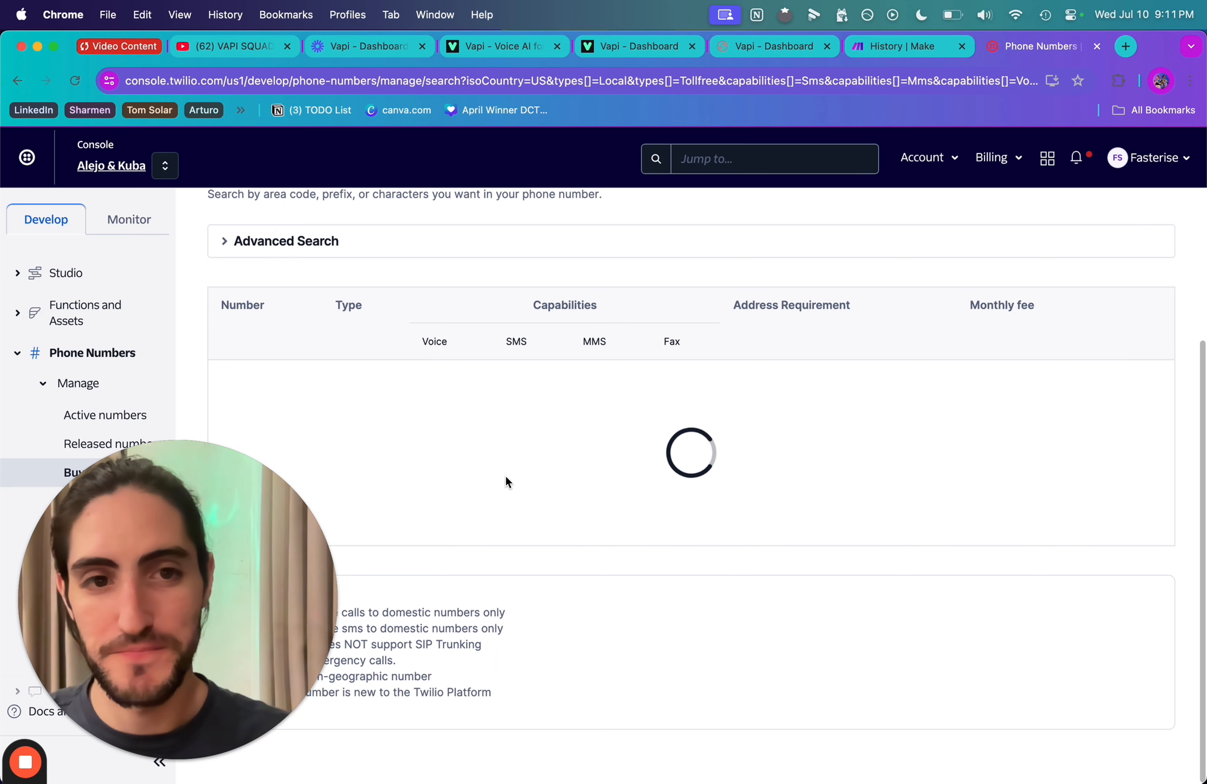
Review and buy the first listed San Francisco number with voice, SMS, MMS and fax capabilities, and copy the number
left_click(229, 380)
left_click_drag(229, 381, 400, 401)
left_click(400, 401)
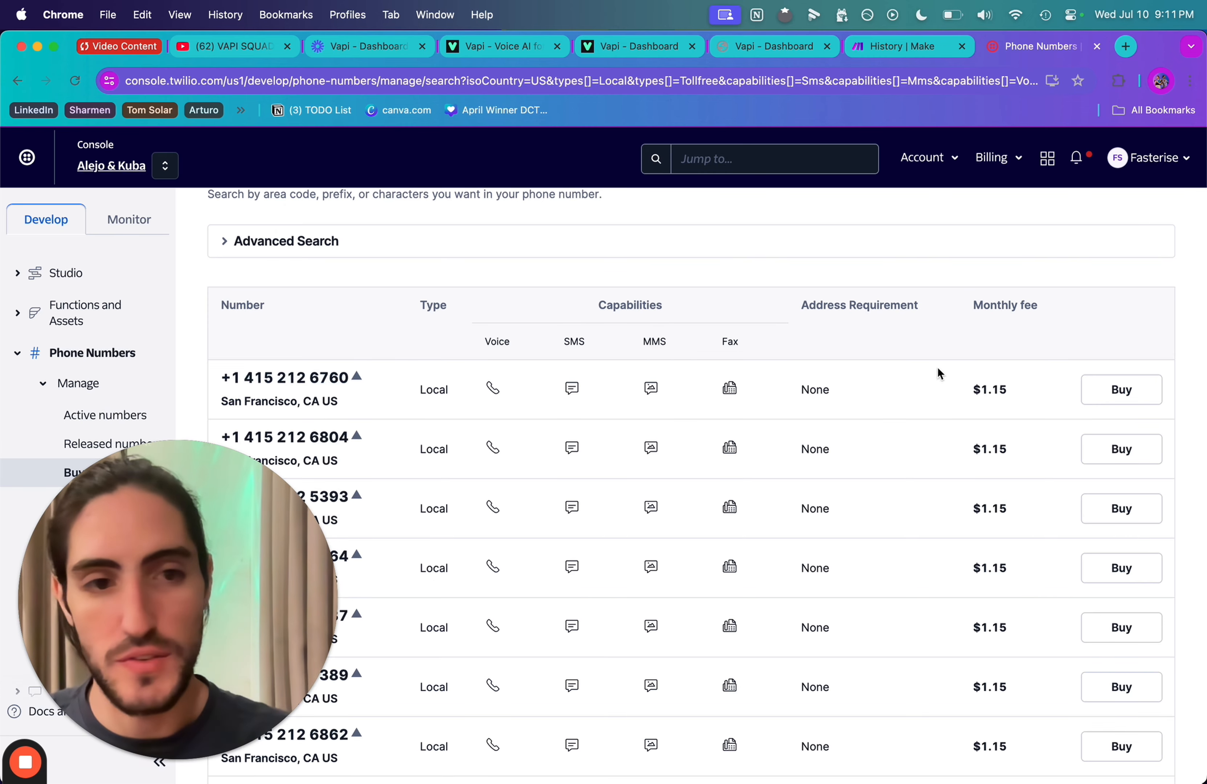
left_click(1103, 389)
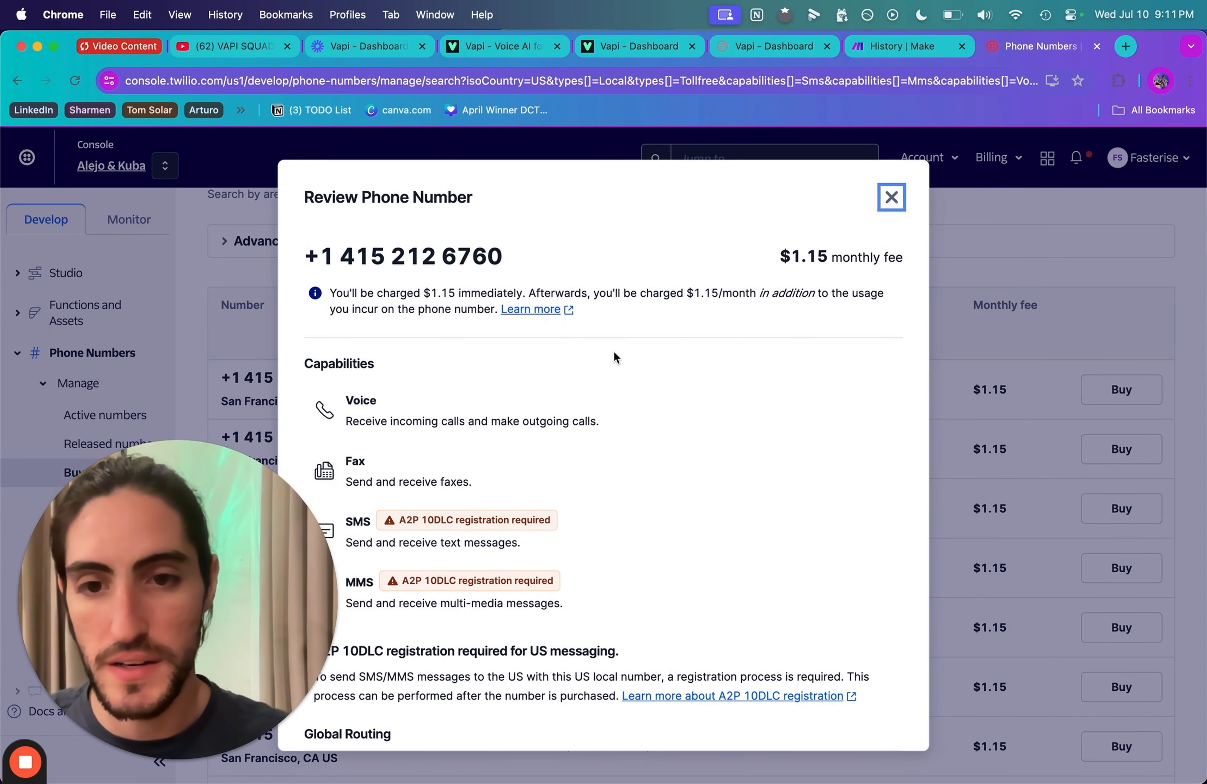
scroll(613, 351, "down", 4)
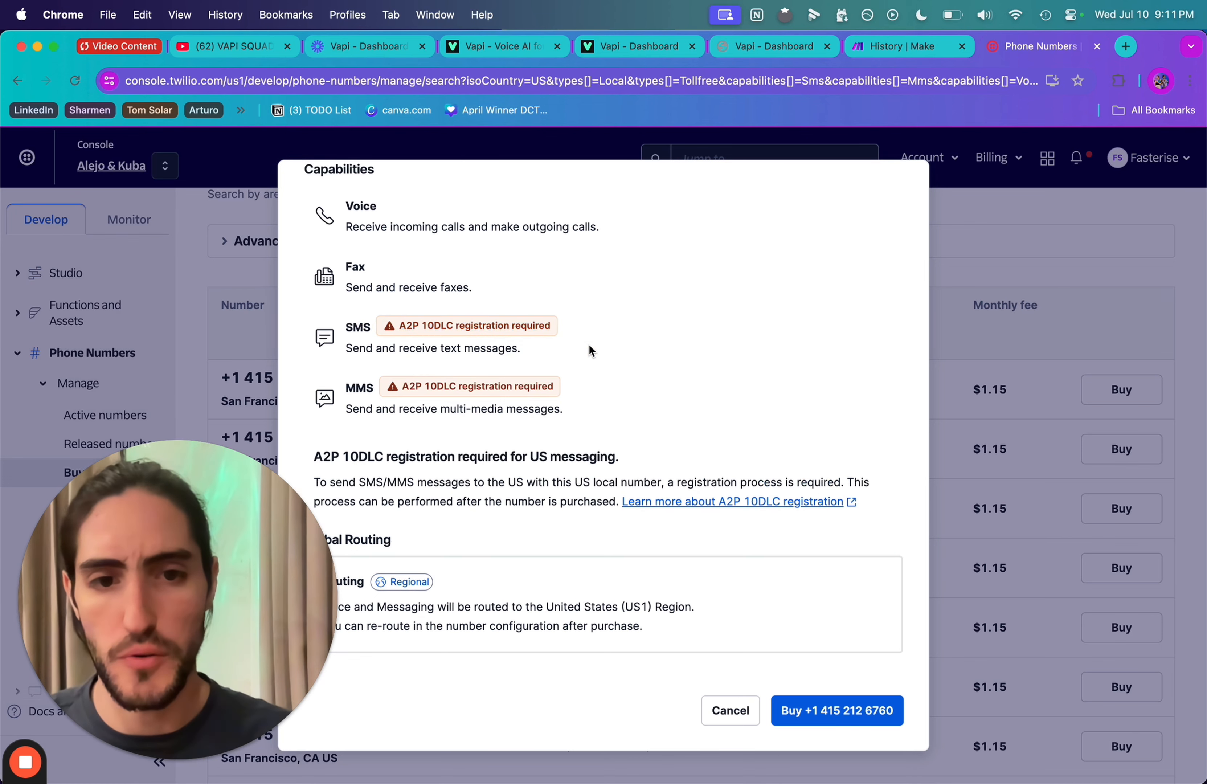
scroll(588, 343, "up", 5)
scroll(727, 559, "down", 5)
left_click(851, 715)
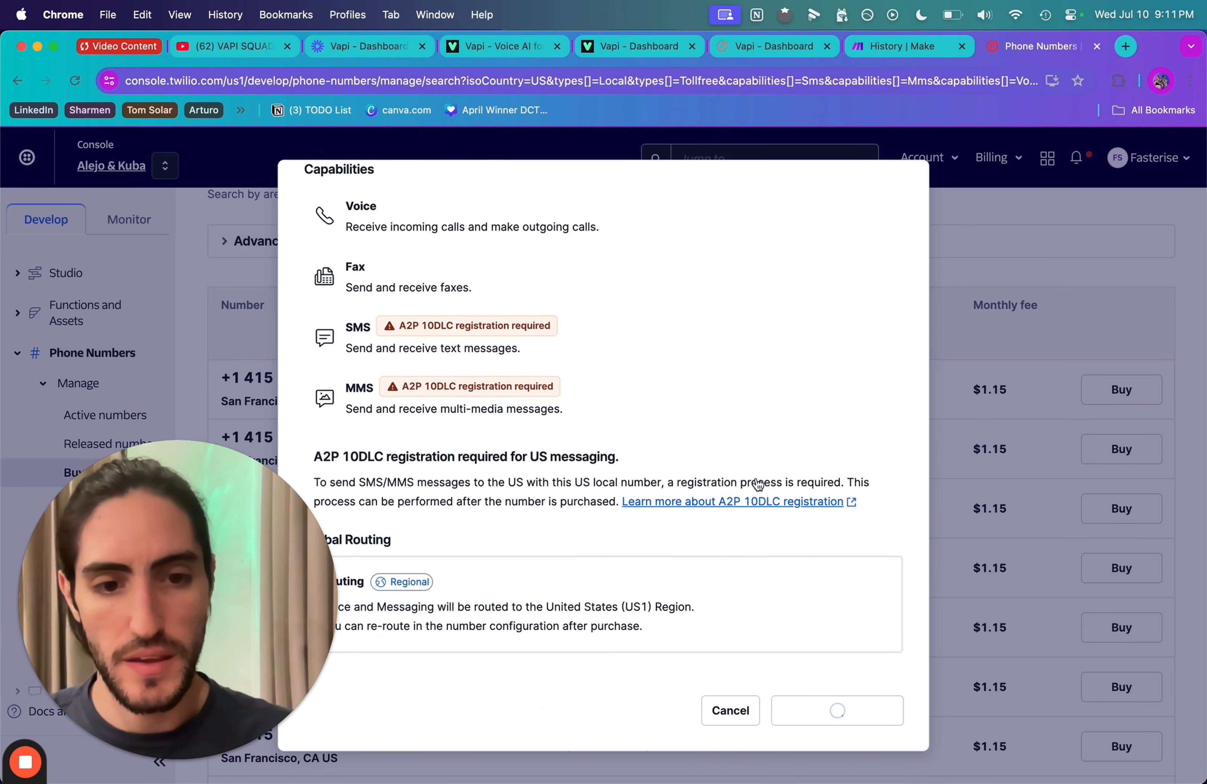
scroll(623, 362, "up", 5)
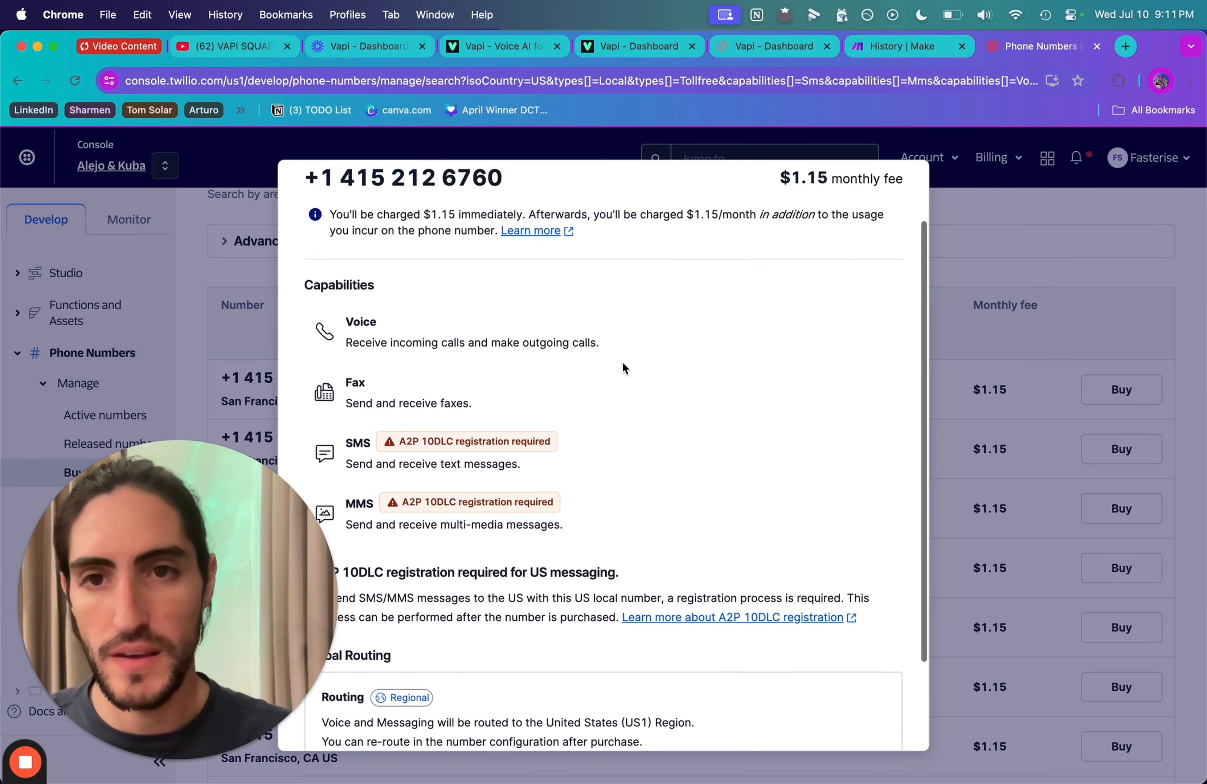
left_click_drag(503, 257, 565, 269)
key("super+c")
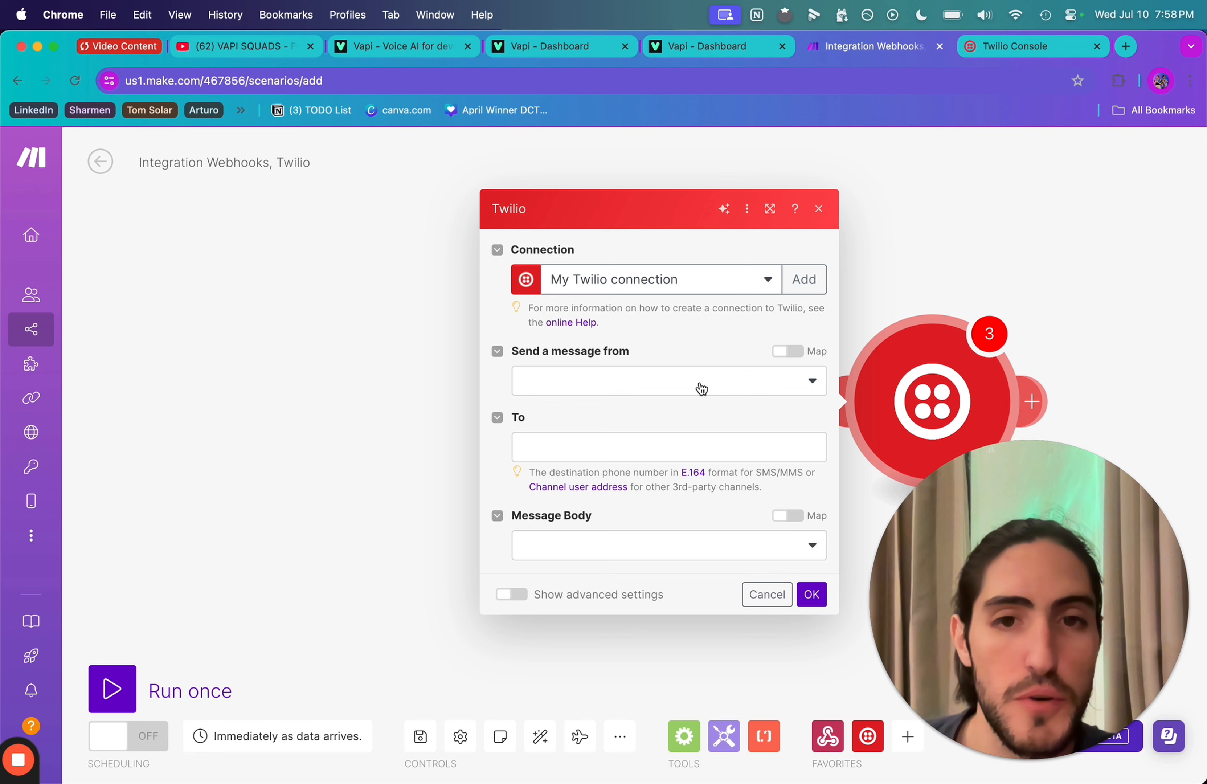
In Make's Twilio module, set the message to be sent from a phone number and choose the account's 866 number as sender
left_click(701, 388)
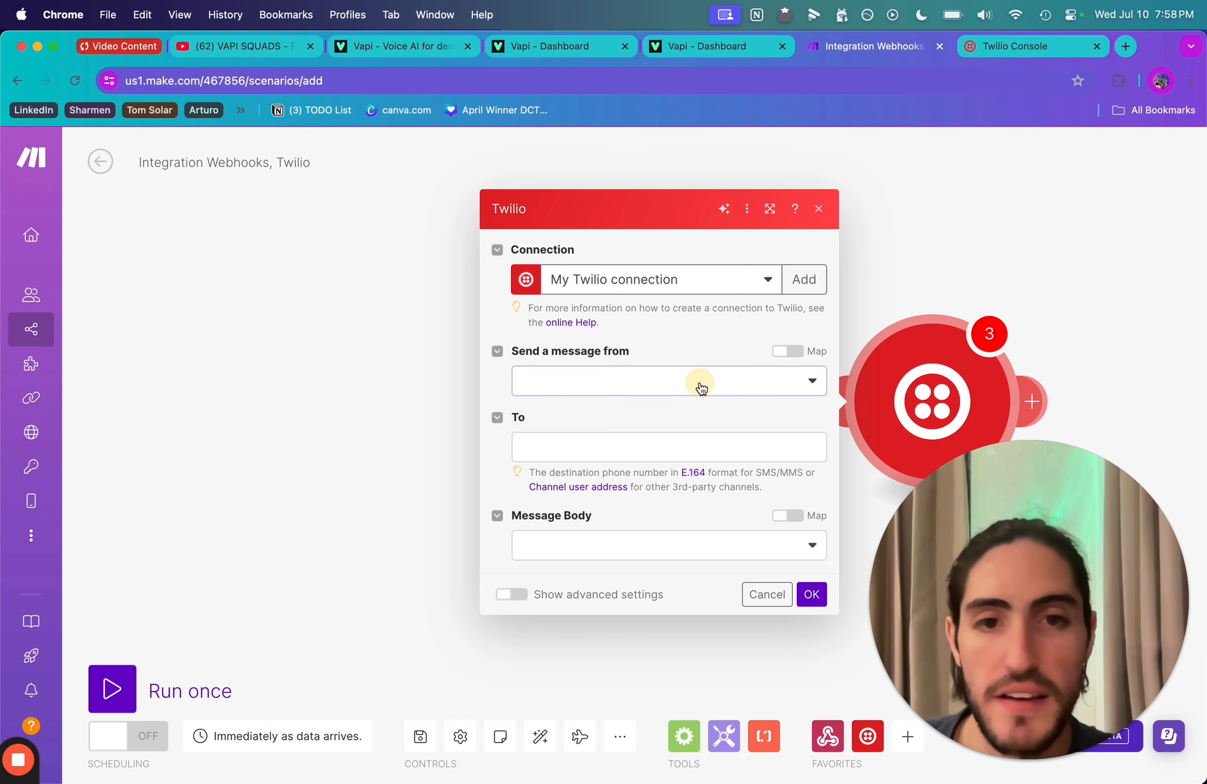
left_click(674, 413)
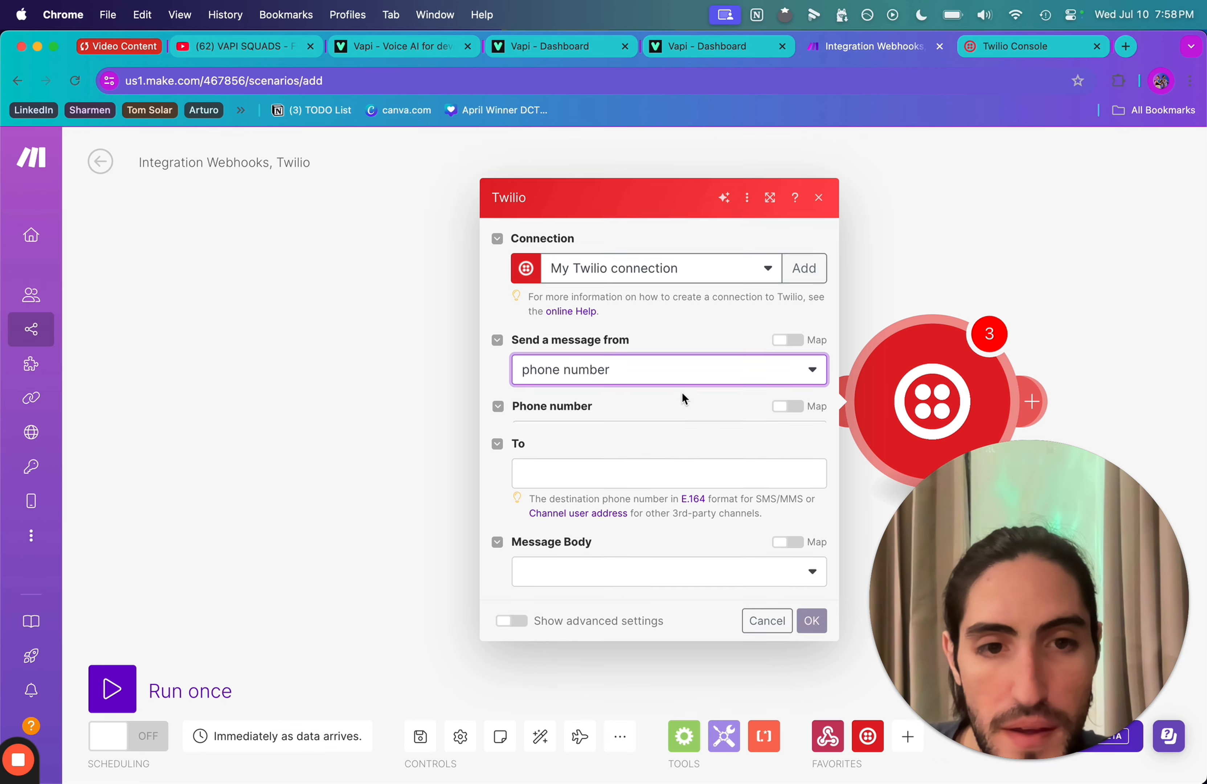
left_click(681, 415)
left_click(674, 438)
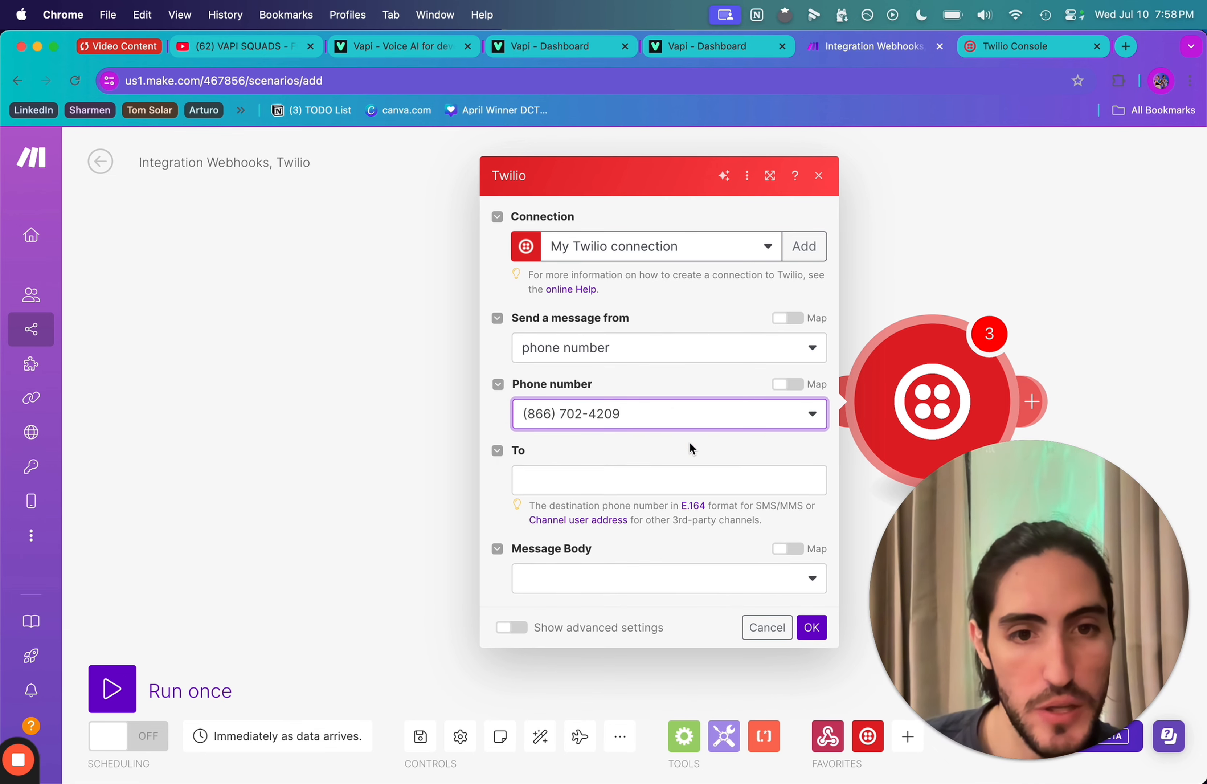
triple_click(763, 506)
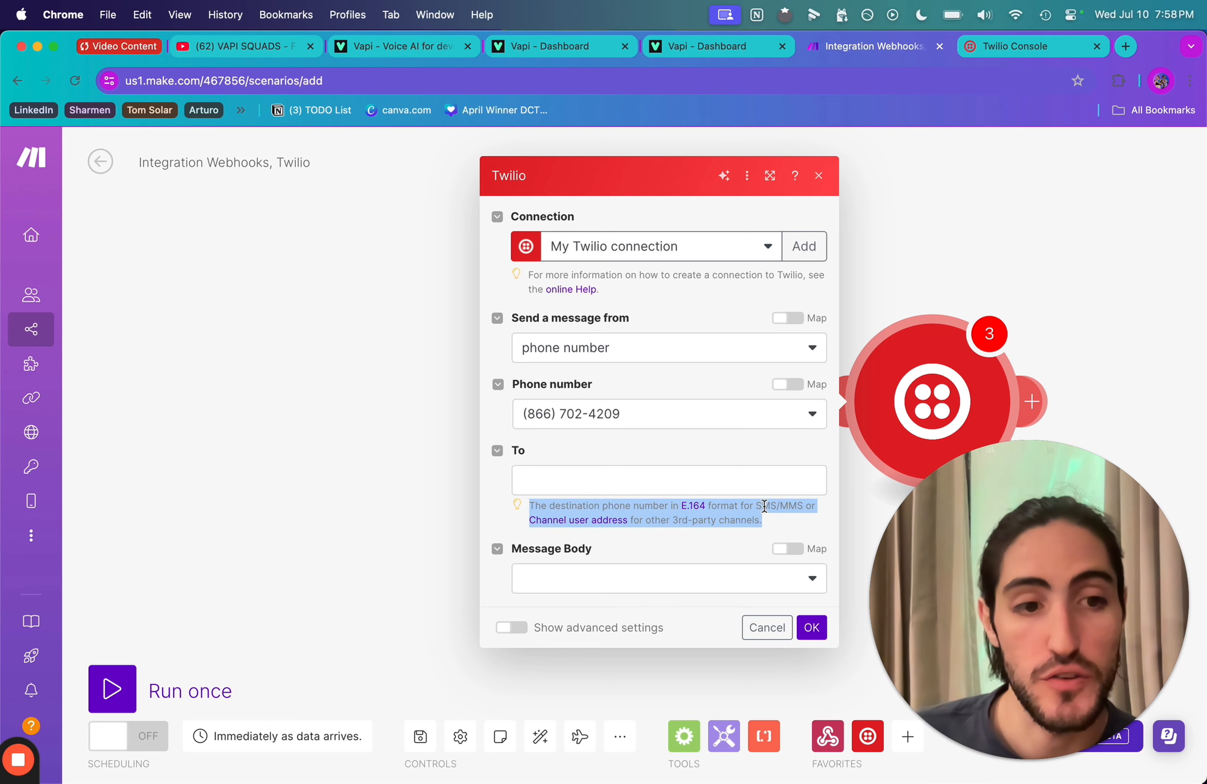
left_click(764, 507)
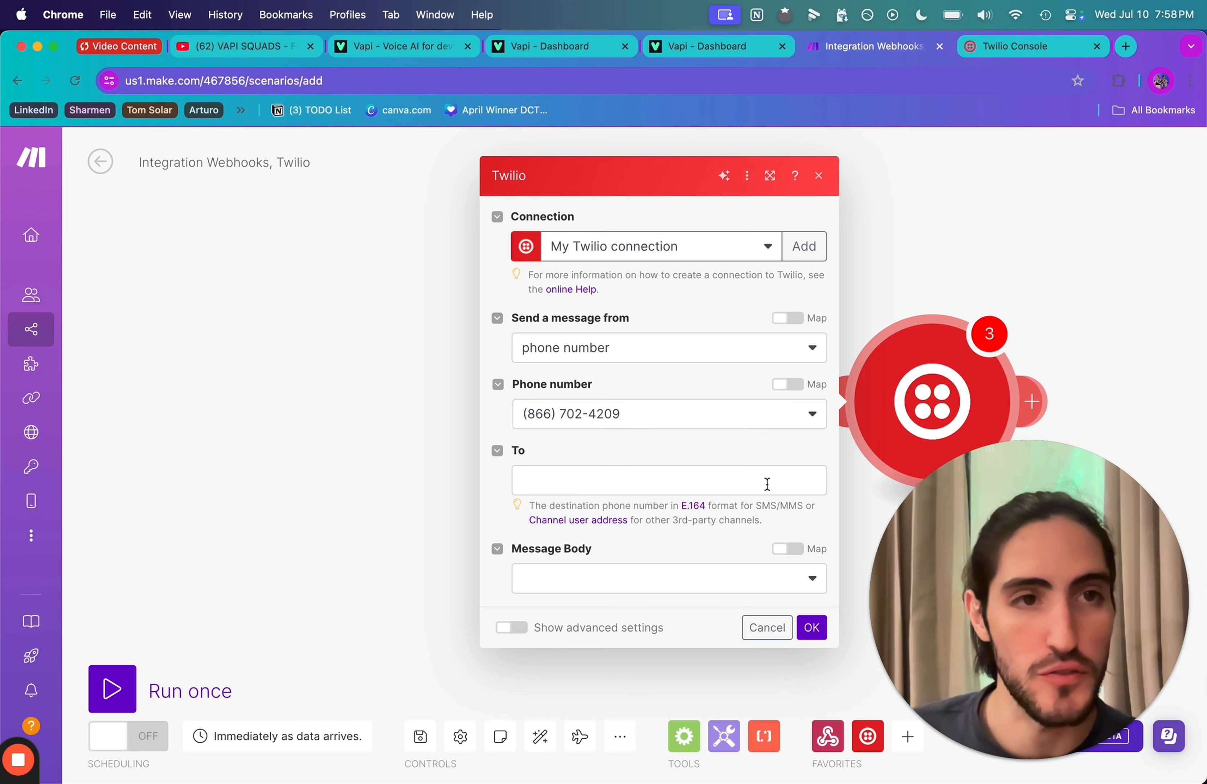
Create a message body reading 'Finish booking your appointment here:' followed by the 30-minute Calendly booking link, leaving the recipient empty
left_click(650, 478)
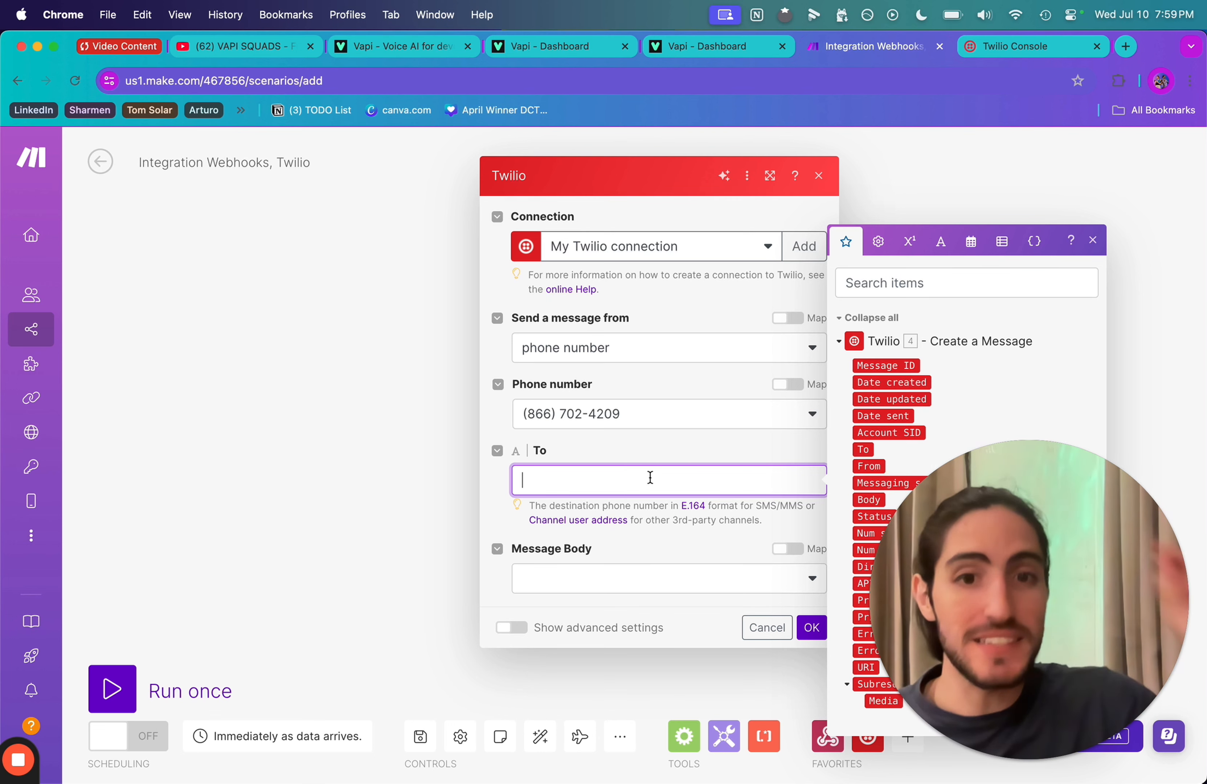
left_click(611, 579)
left_click(605, 576)
left_click(600, 650)
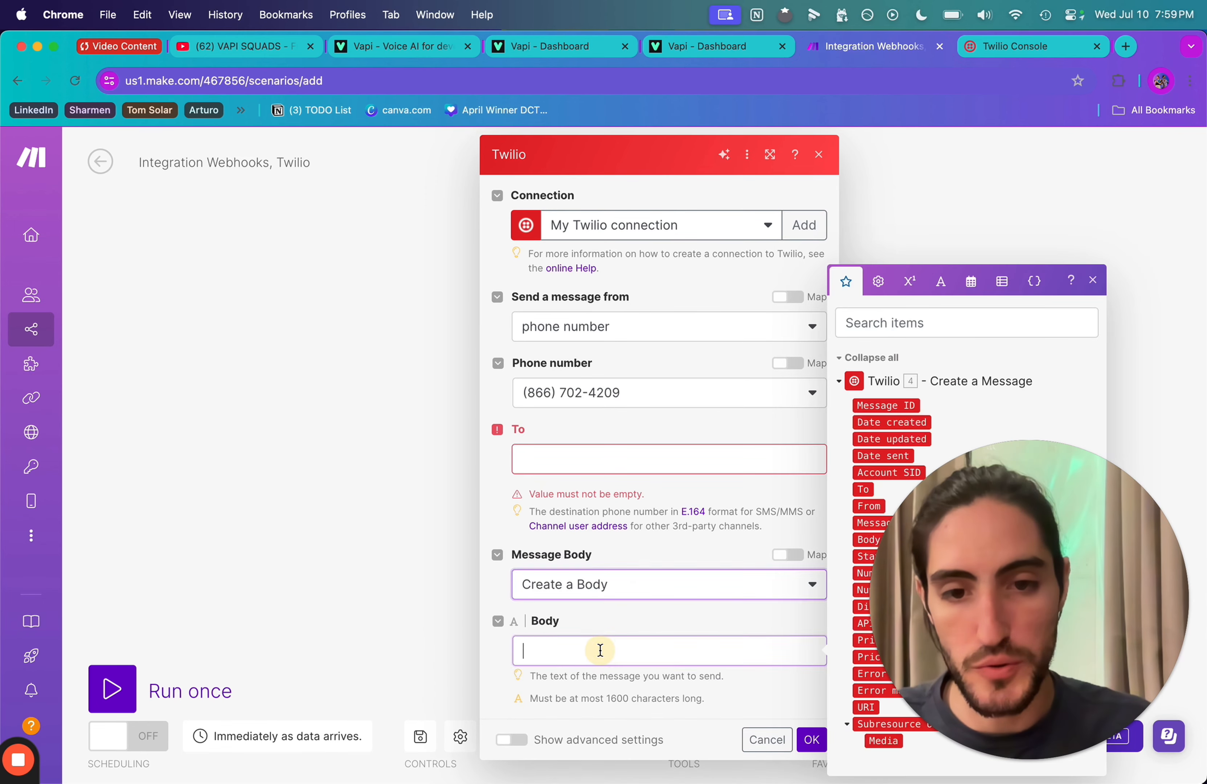
type("Fini")
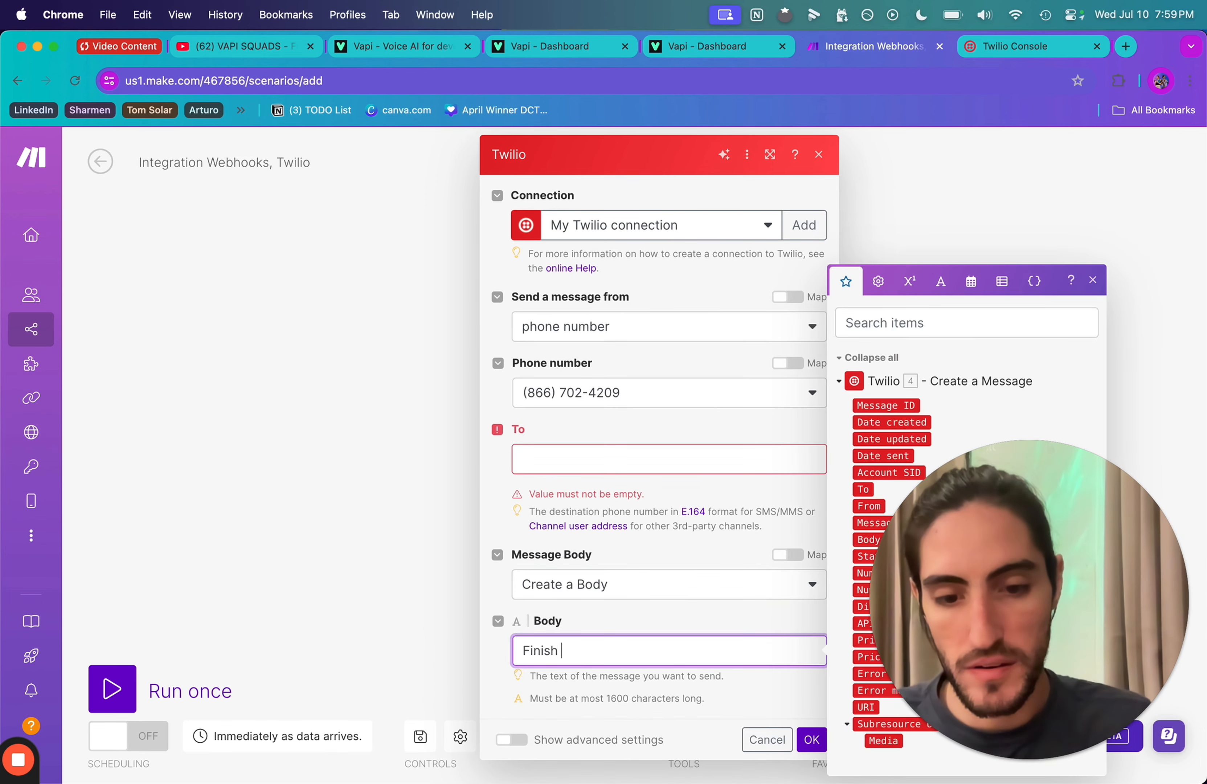
type("sh")
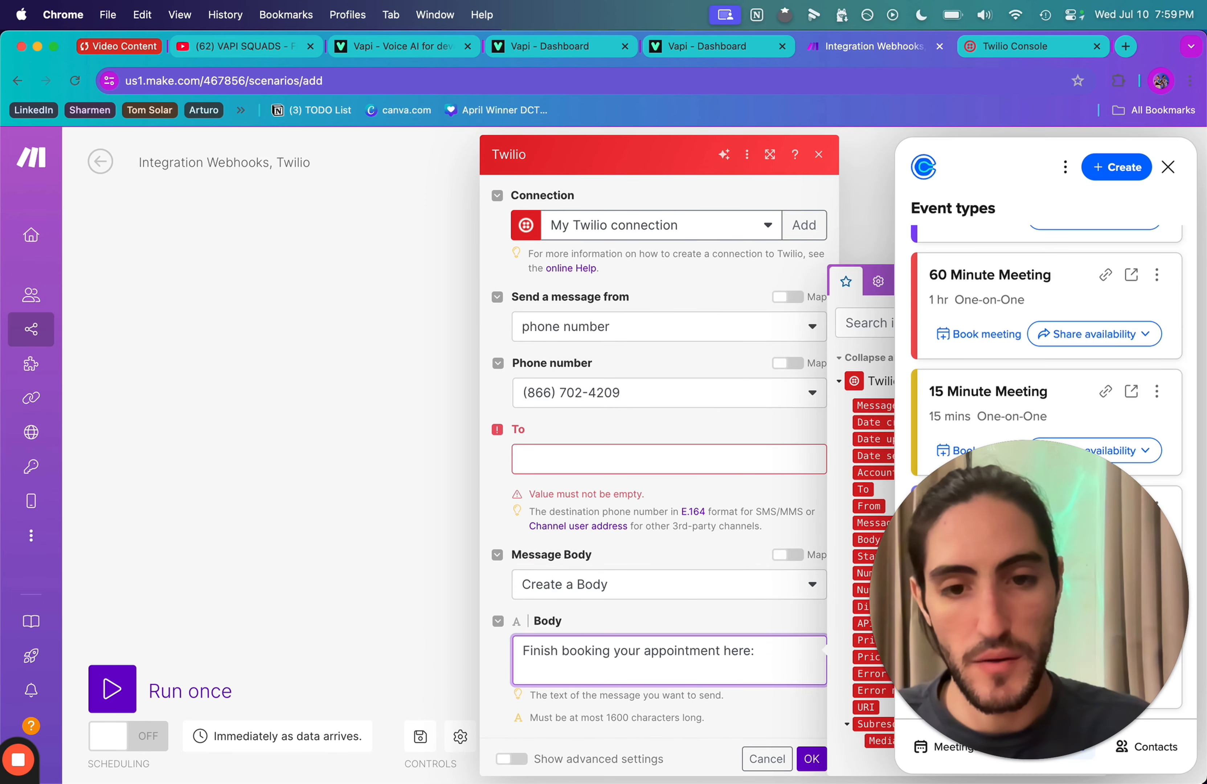
key("super+v")
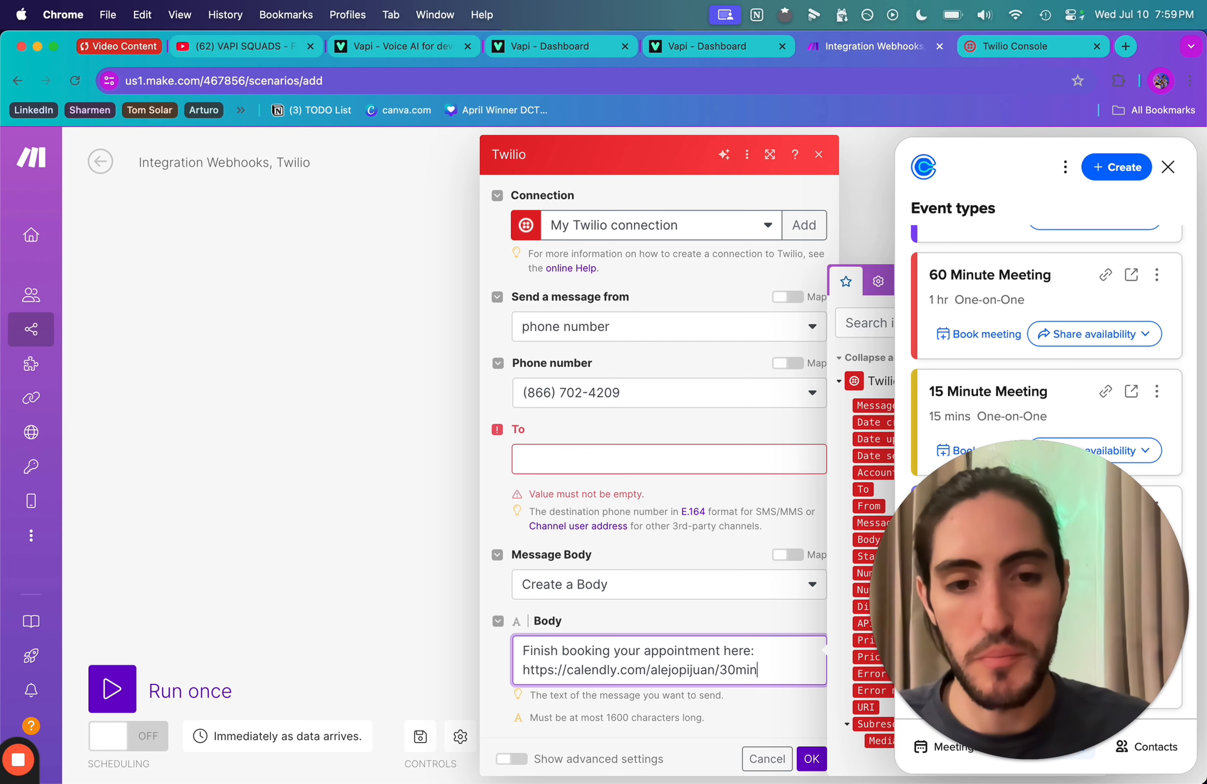
left_click_drag(524, 654, 769, 671)
left_click(772, 671)
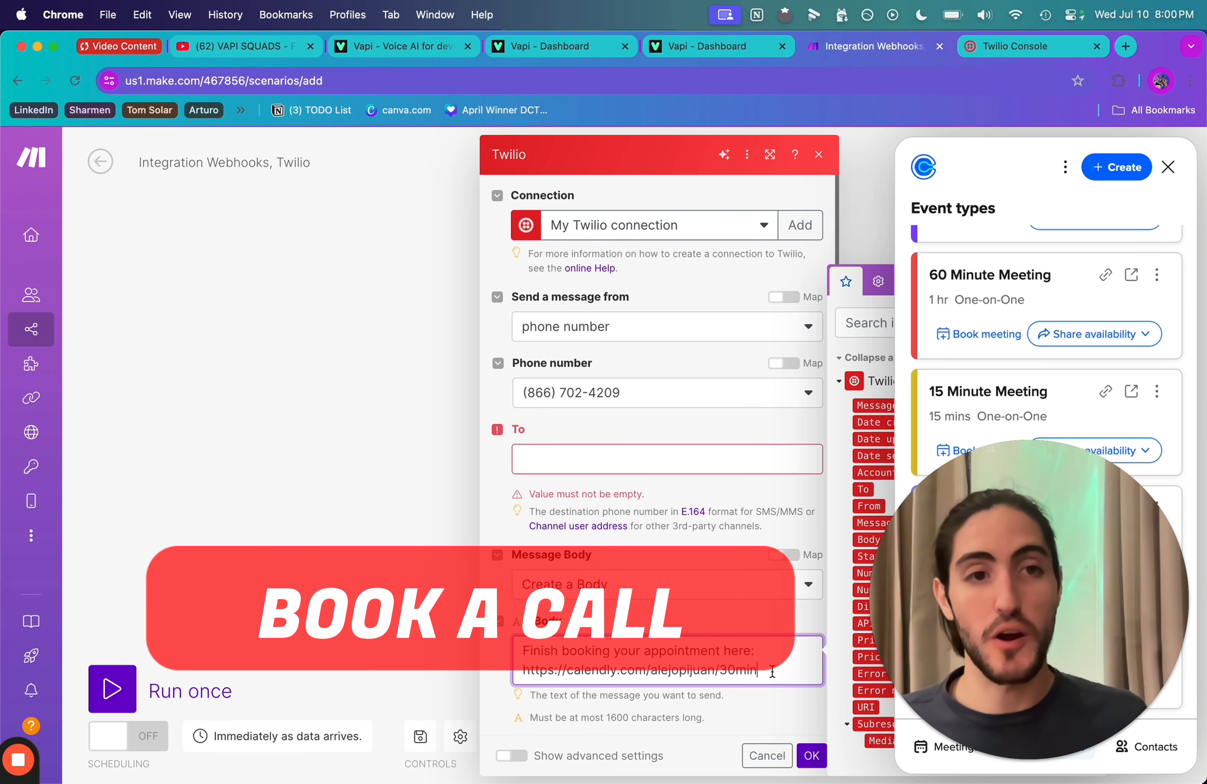
left_click_drag(771, 671, 539, 670)
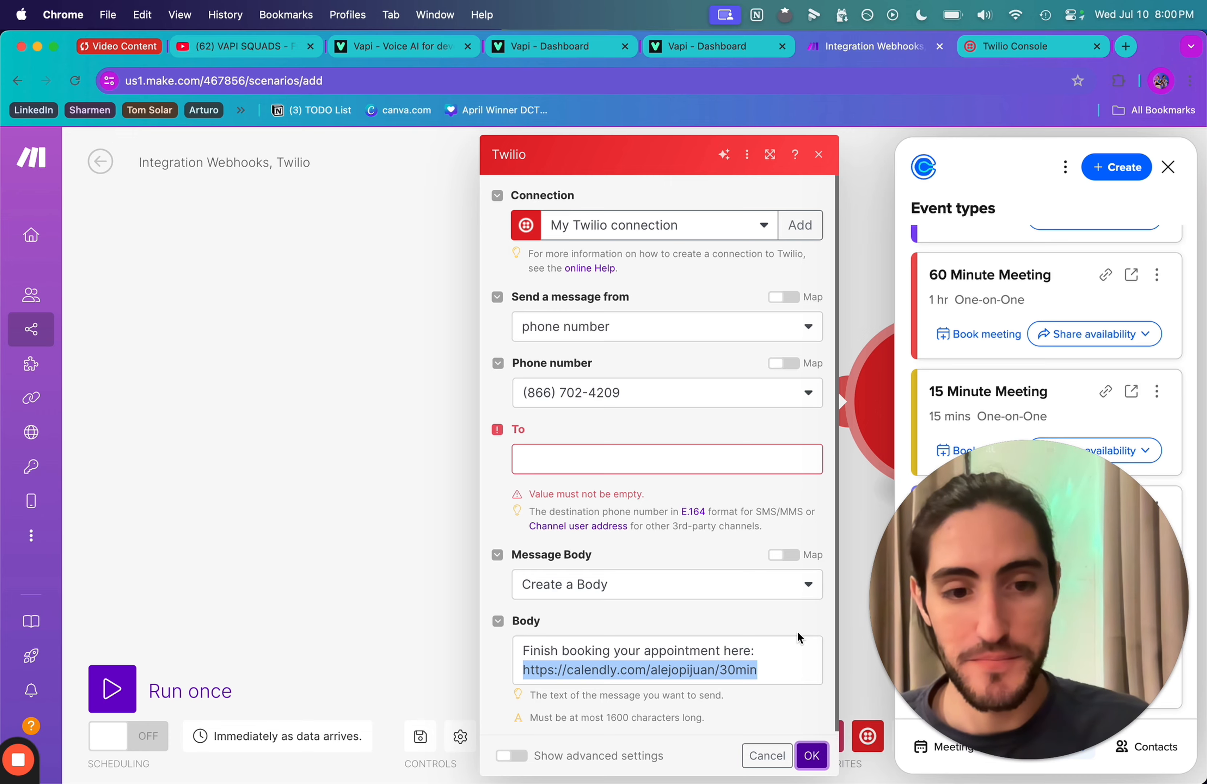
left_click(811, 755)
Add a Webhook response module after the Twilio module with status 200 and the body 'SMS was sent correctly.'
left_click(809, 410)
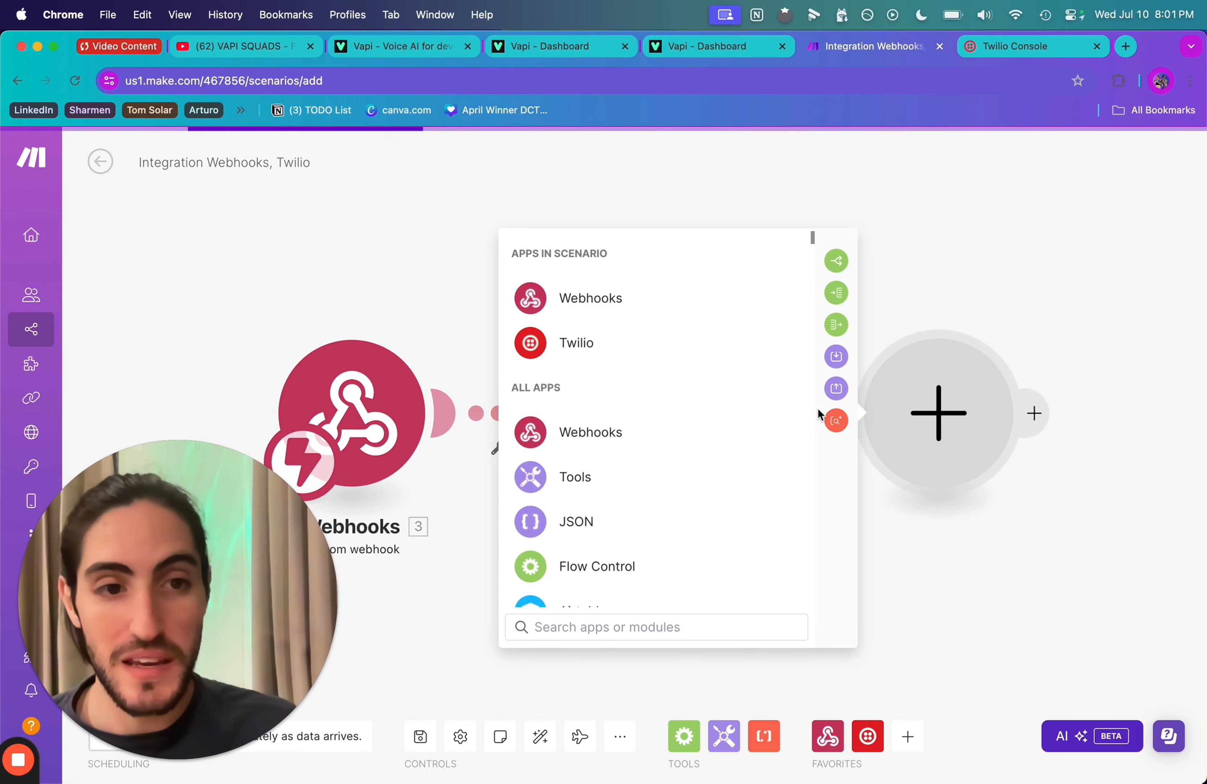
left_click(680, 301)
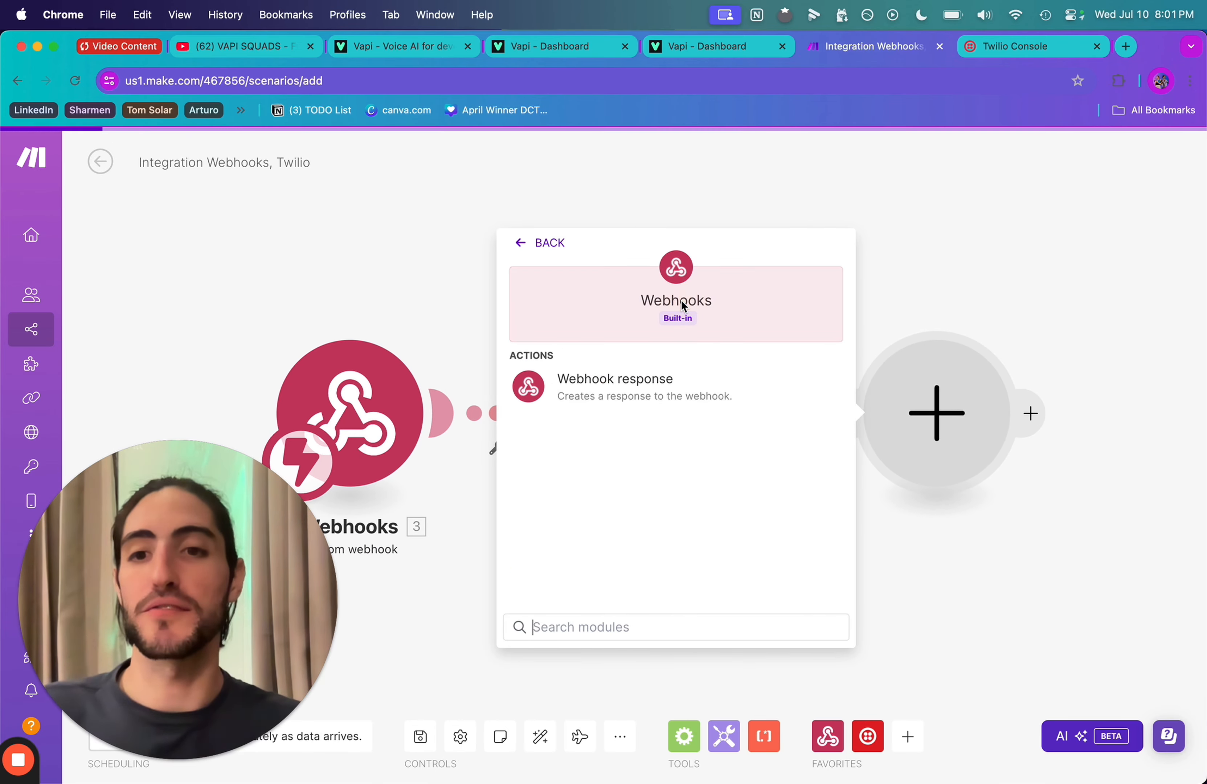
left_click(673, 378)
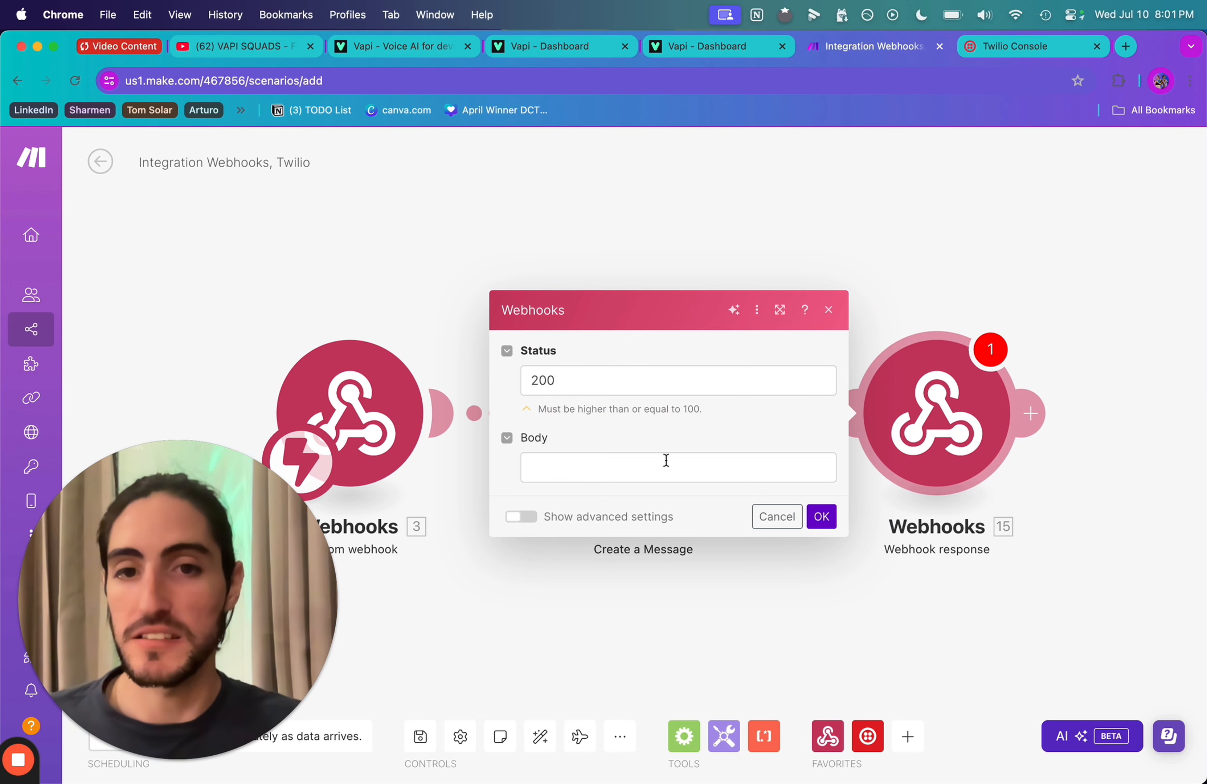
left_click(658, 468)
type("S")
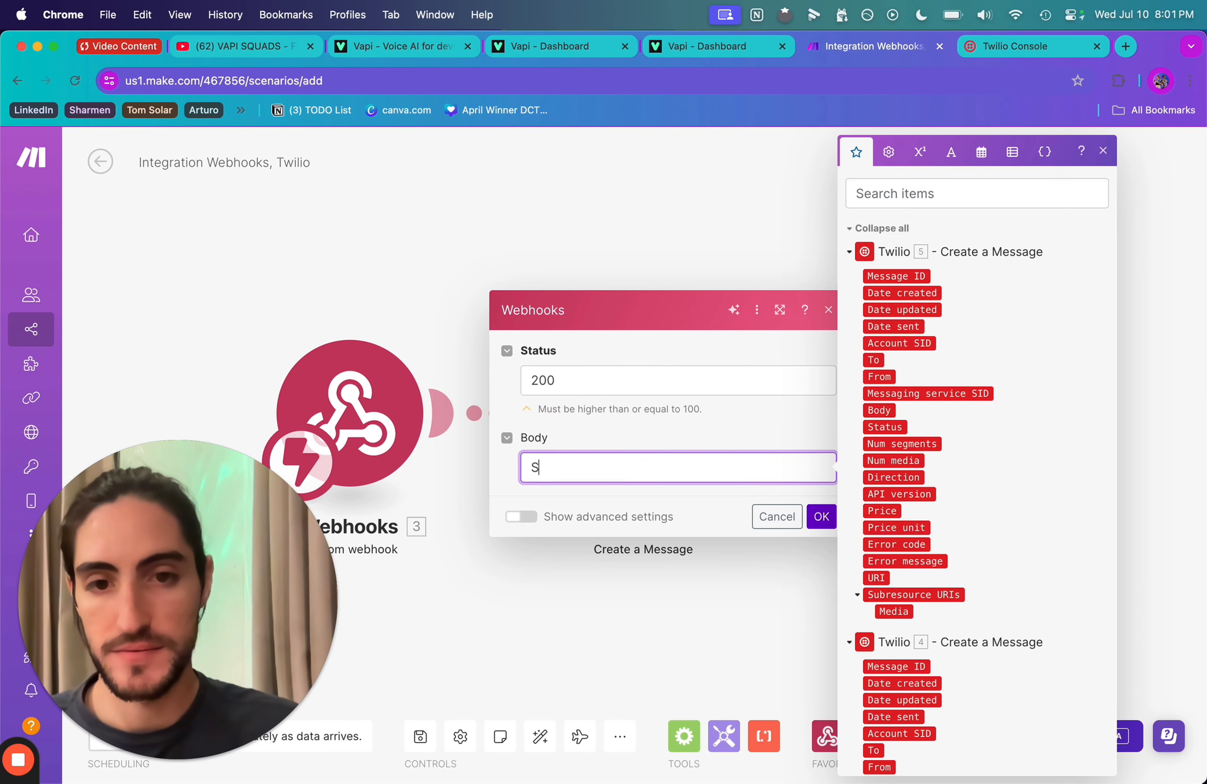
type("MS ")
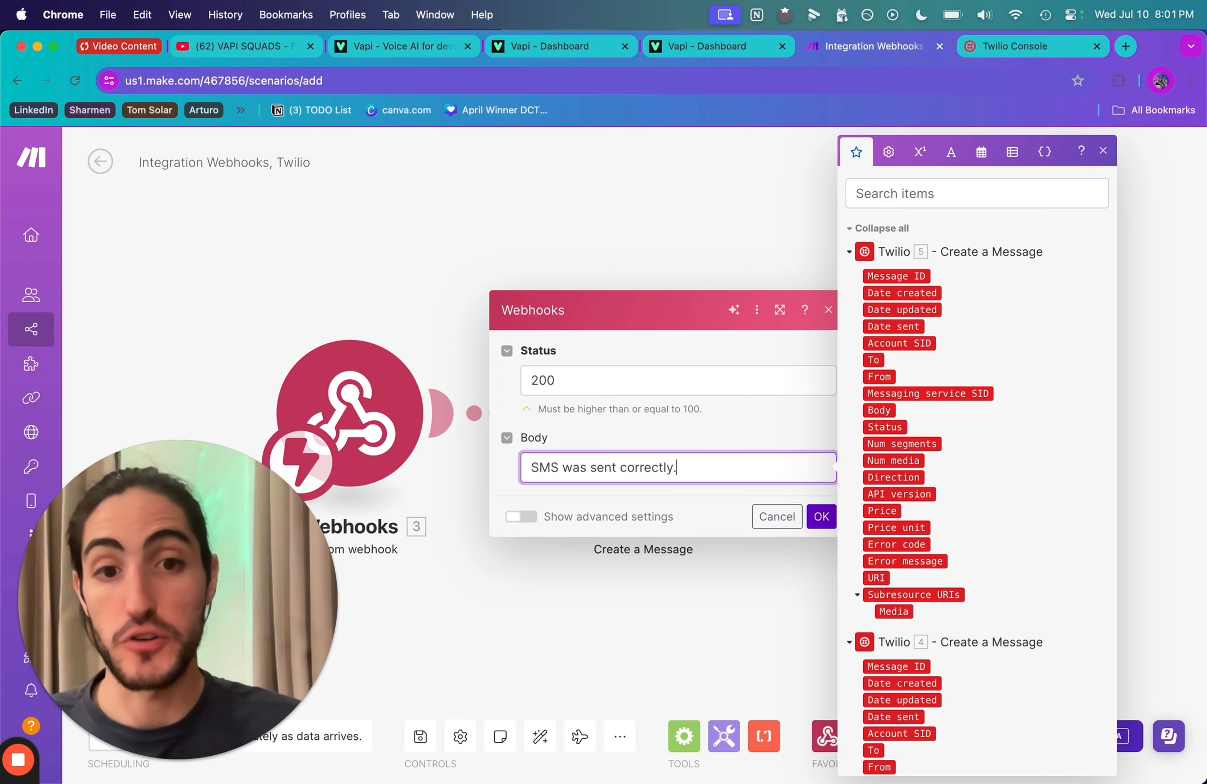
type("was sent correctly.")
left_click(820, 522)
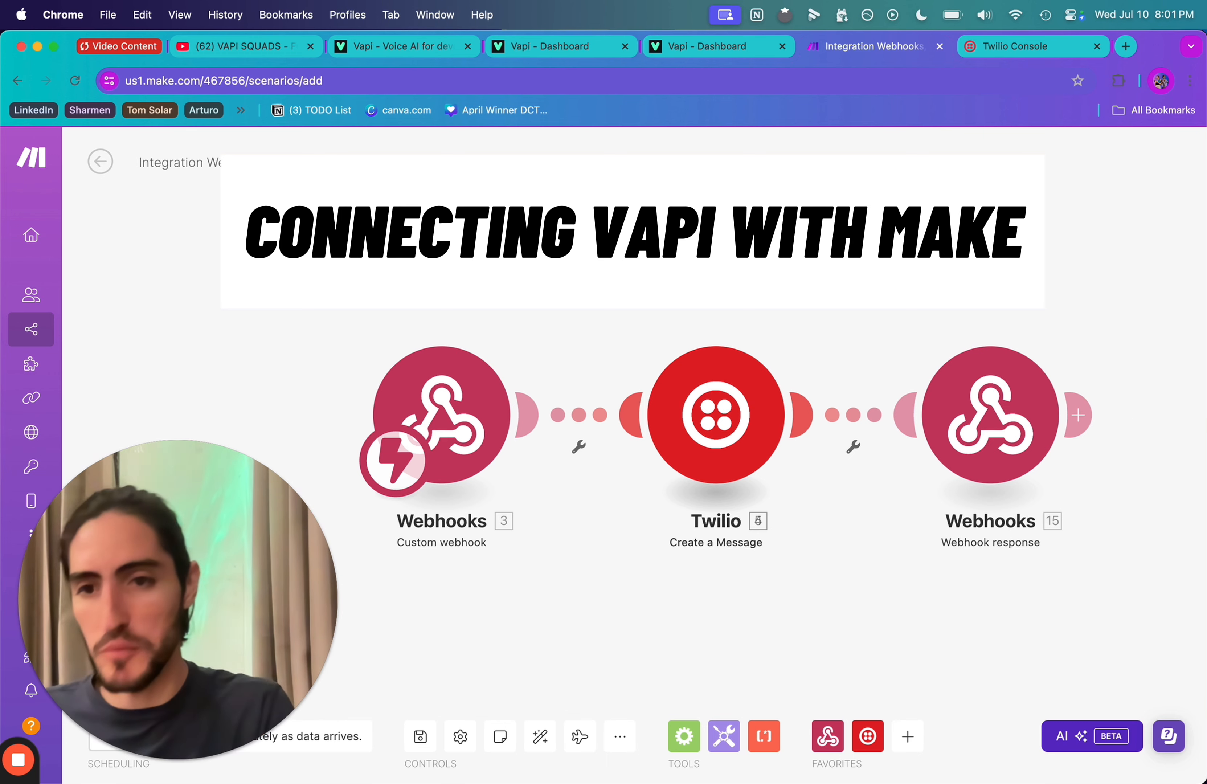
Switch to Vapi and, from the Appointment Setter's functions, start creating a new tool with Make as its provider
left_click(727, 54)
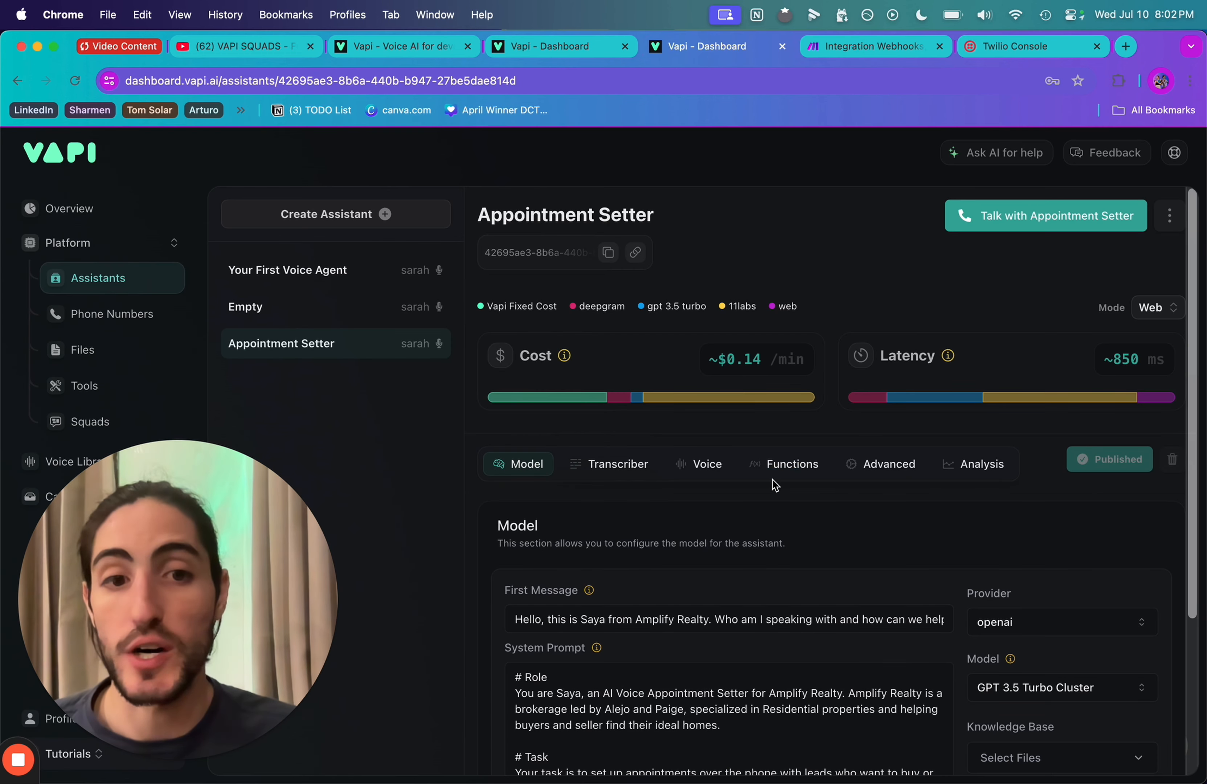
left_click(799, 465)
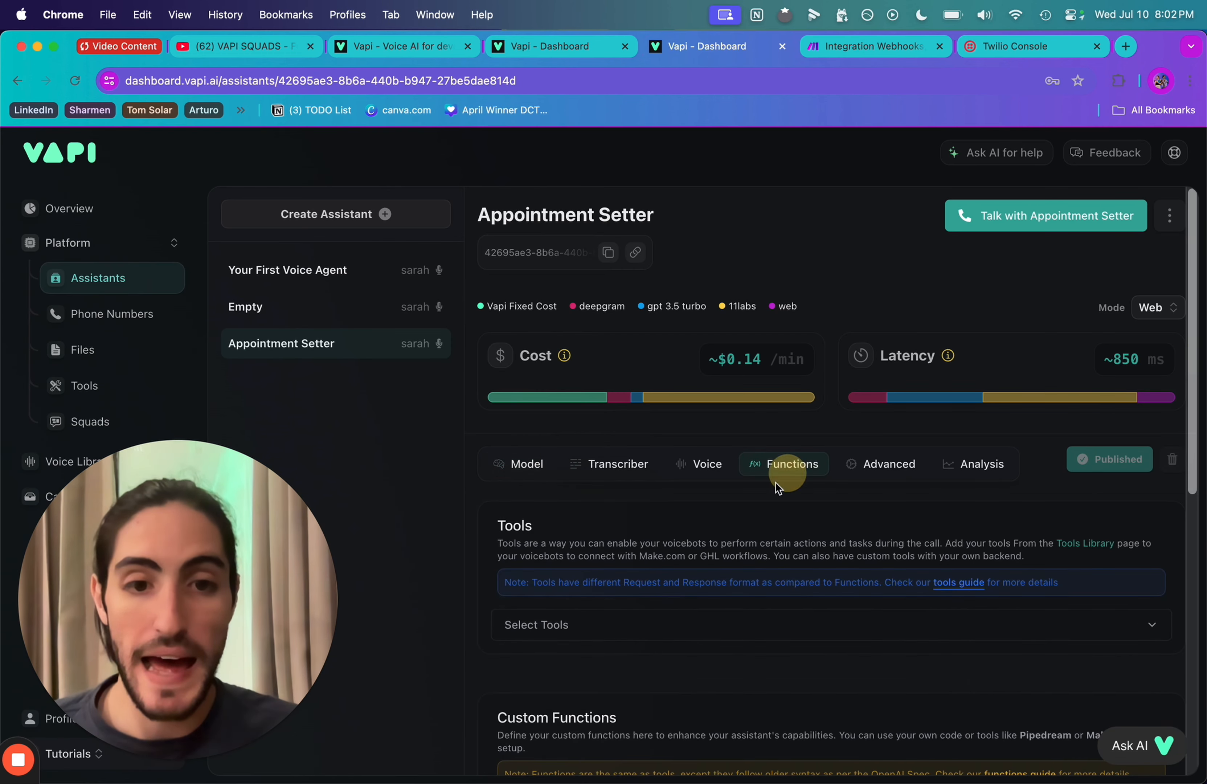
left_click(667, 625)
scroll(662, 636, "down", 1)
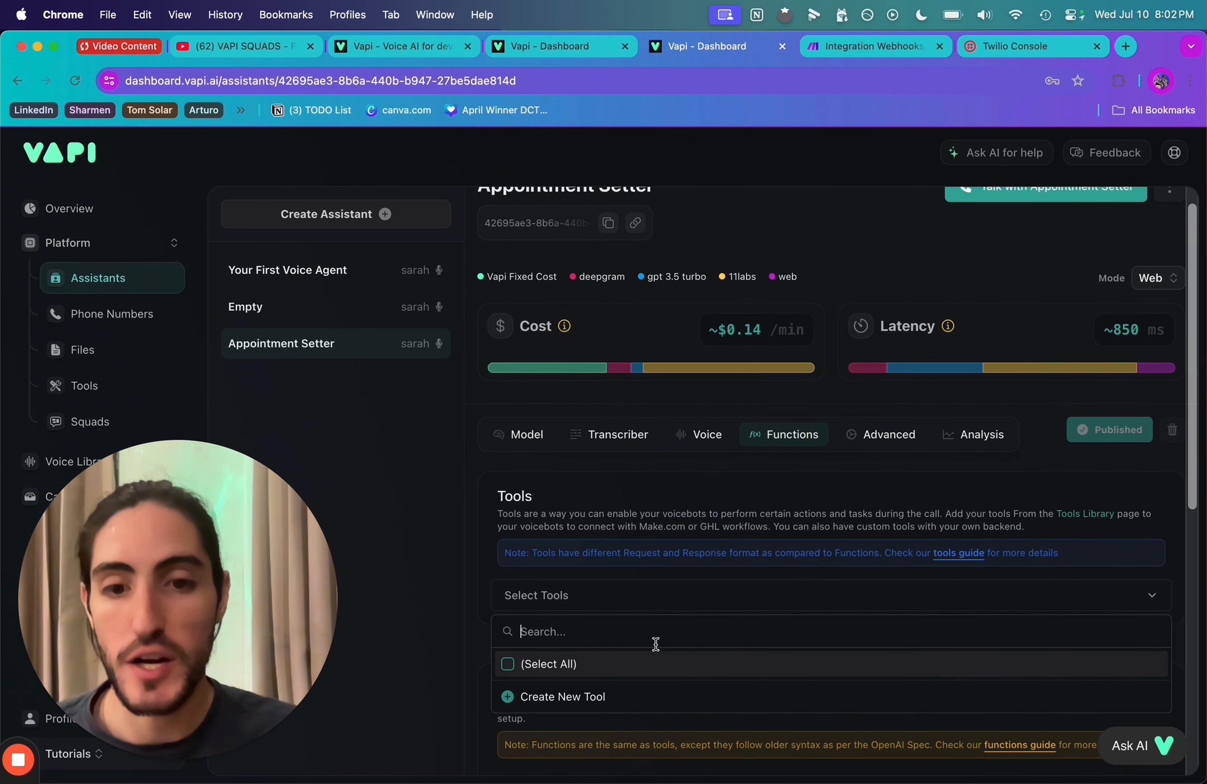
left_click(633, 698)
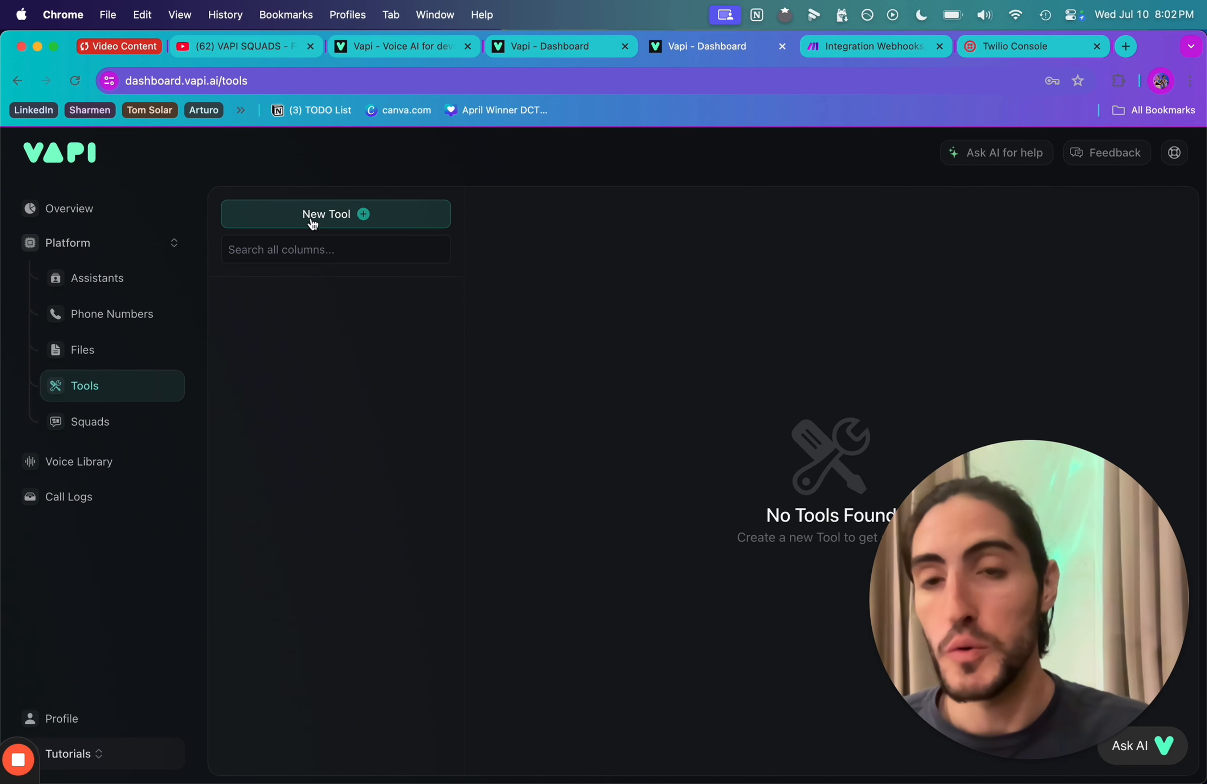
left_click(312, 217)
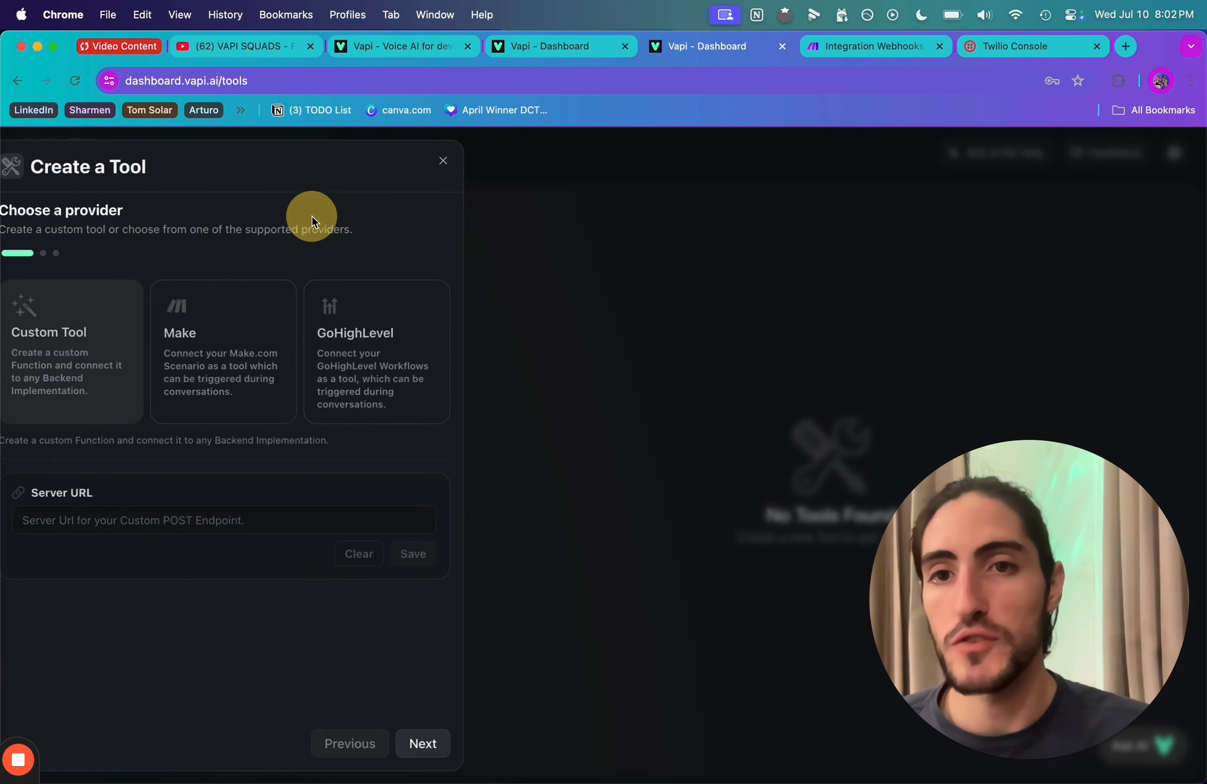
left_click(204, 353)
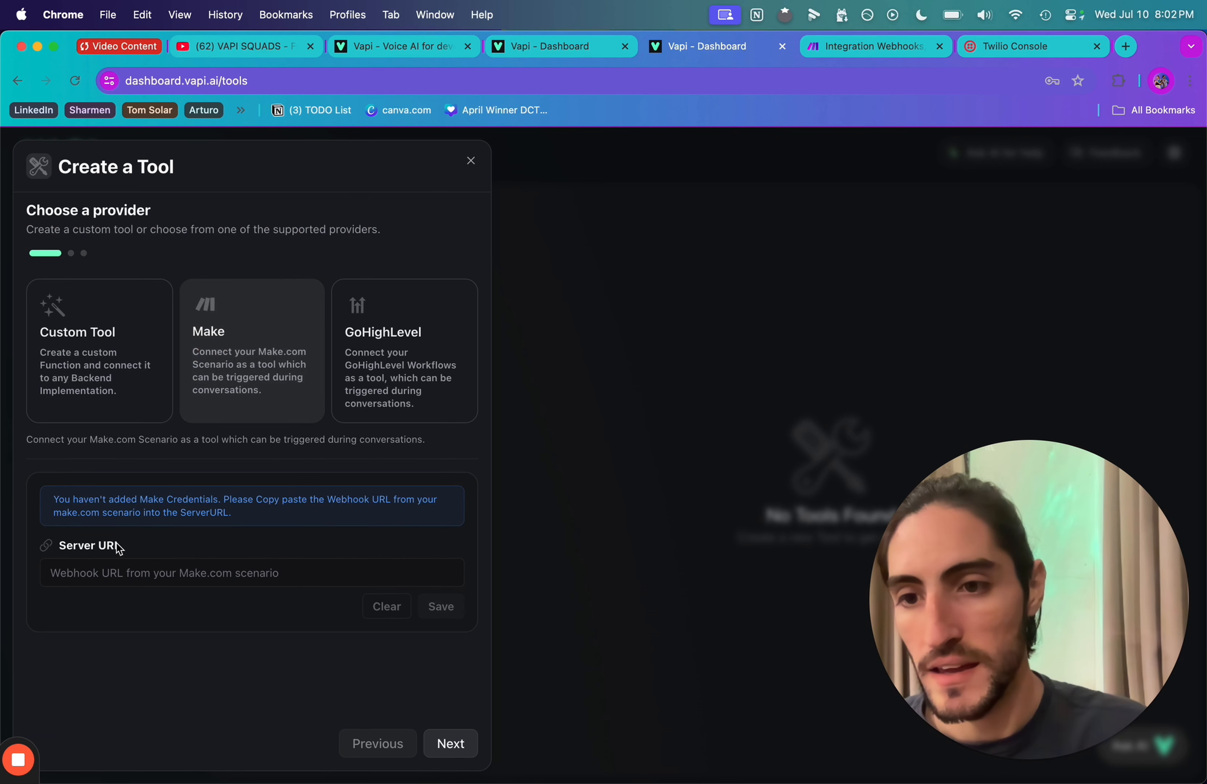
left_click_drag(64, 544, 124, 544)
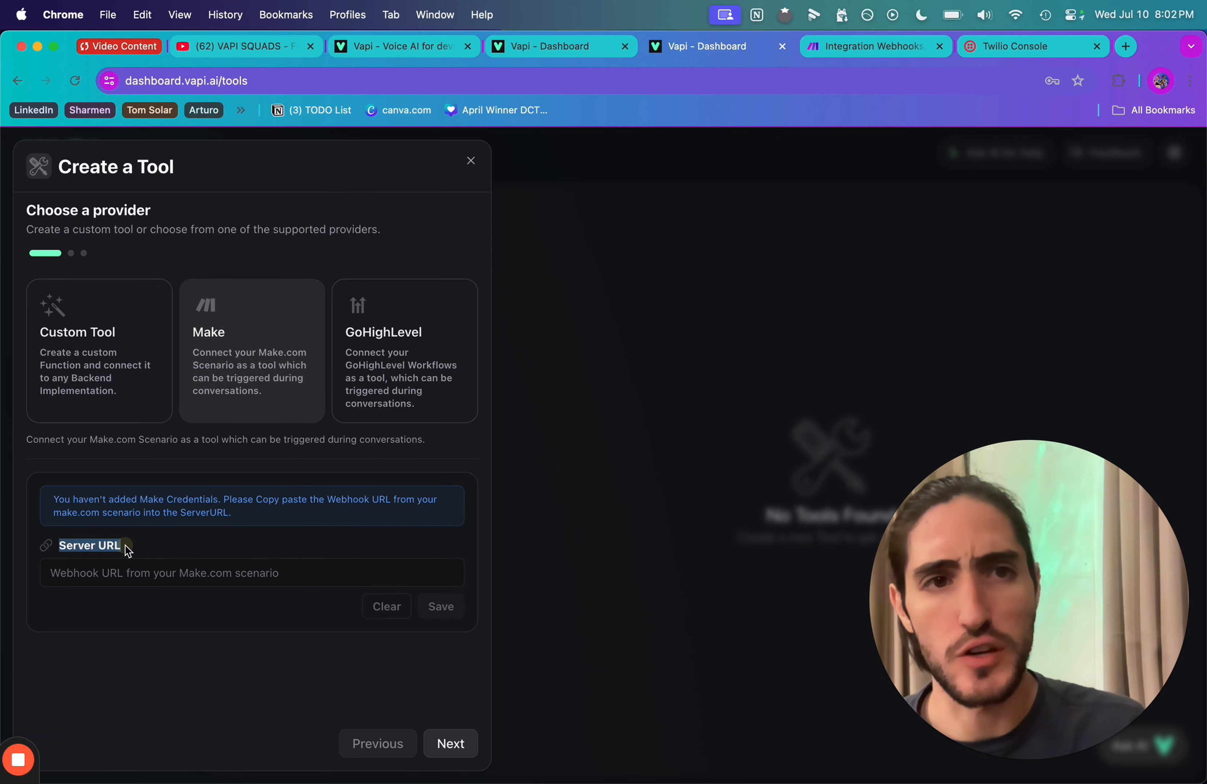
left_click(125, 544)
Copy the custom webhook's address from the Make scenario and save it as the server URL of the new Vapi tool
left_click(831, 49)
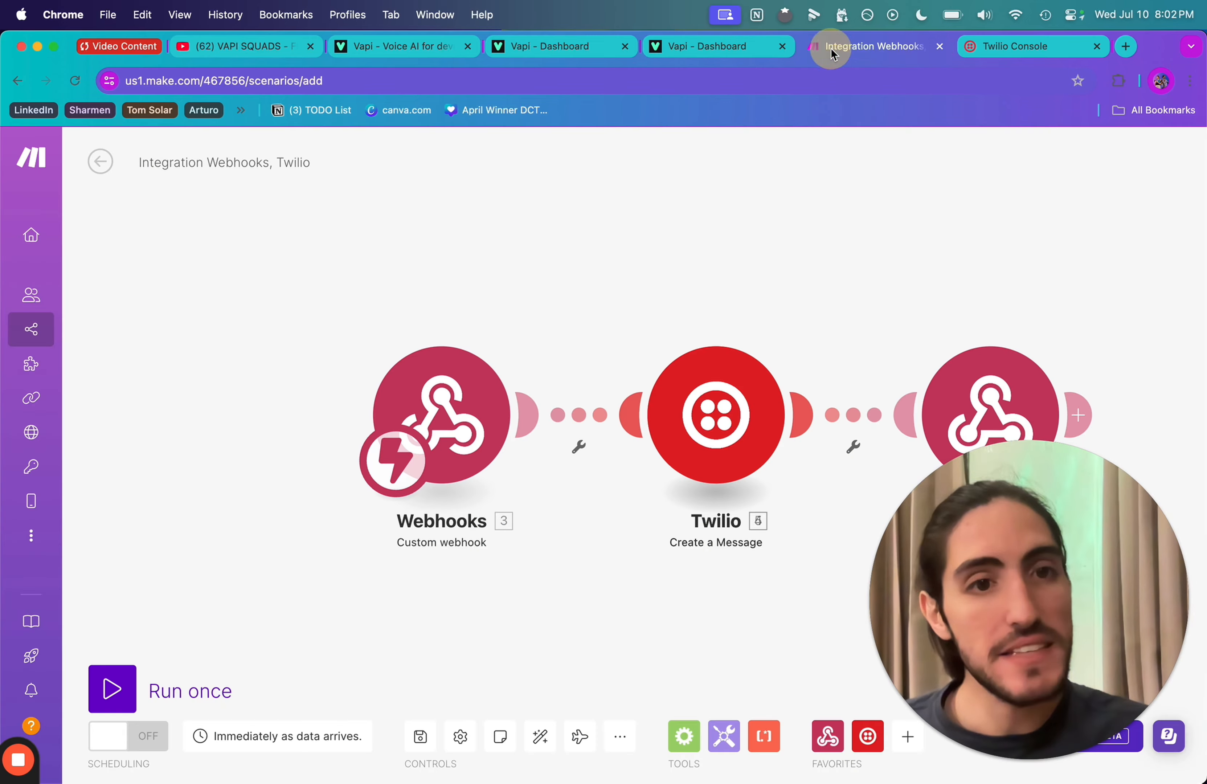
left_click(448, 407)
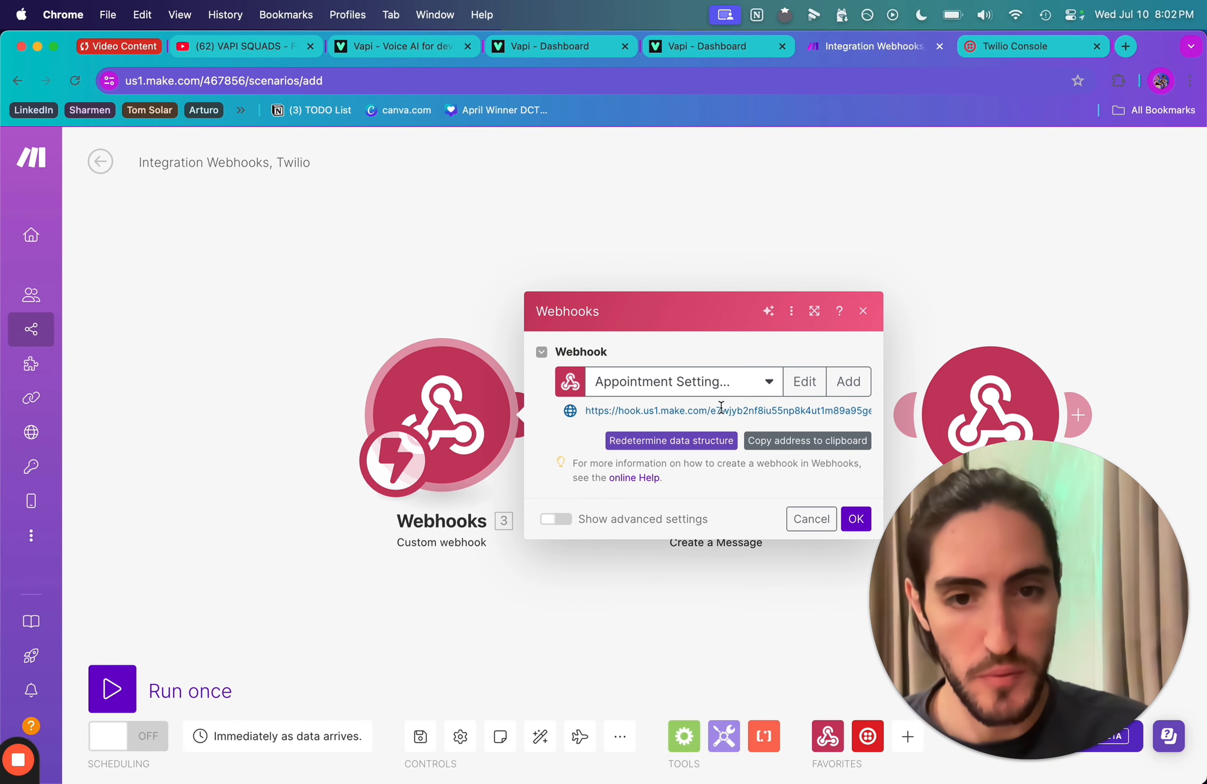
left_click_drag(587, 412, 868, 412)
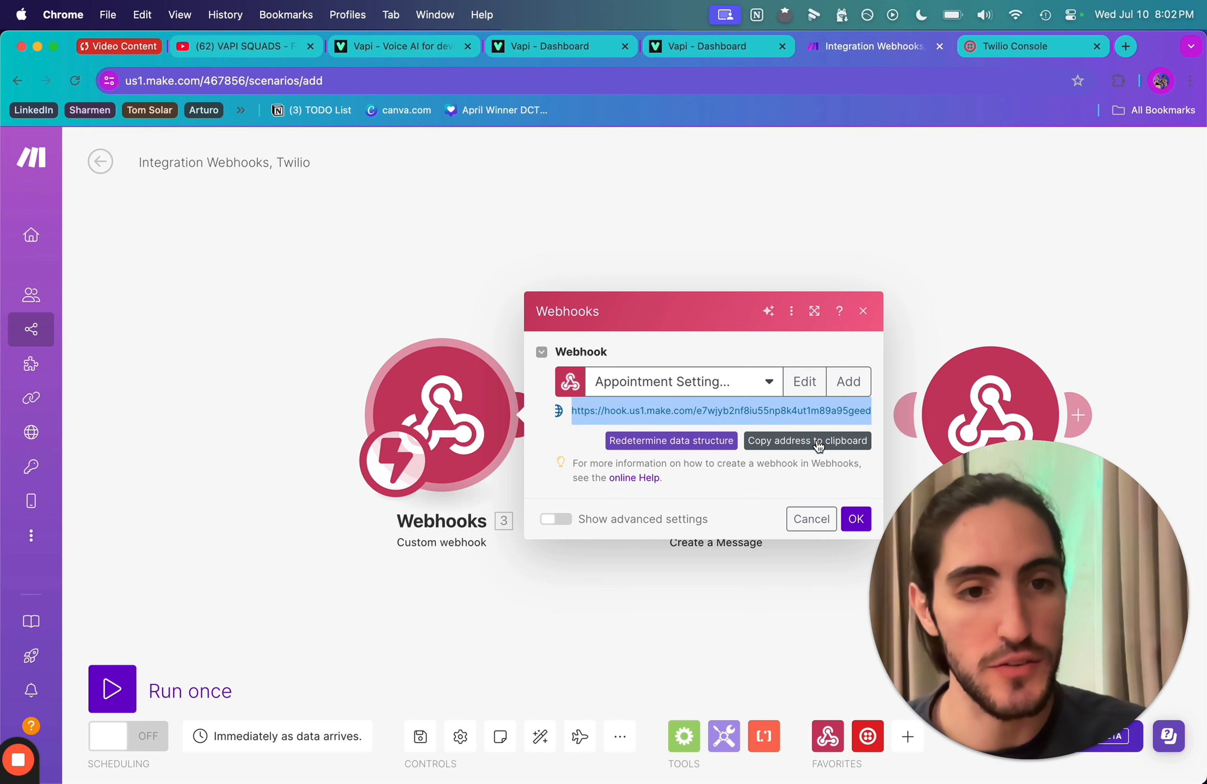
left_click(814, 442)
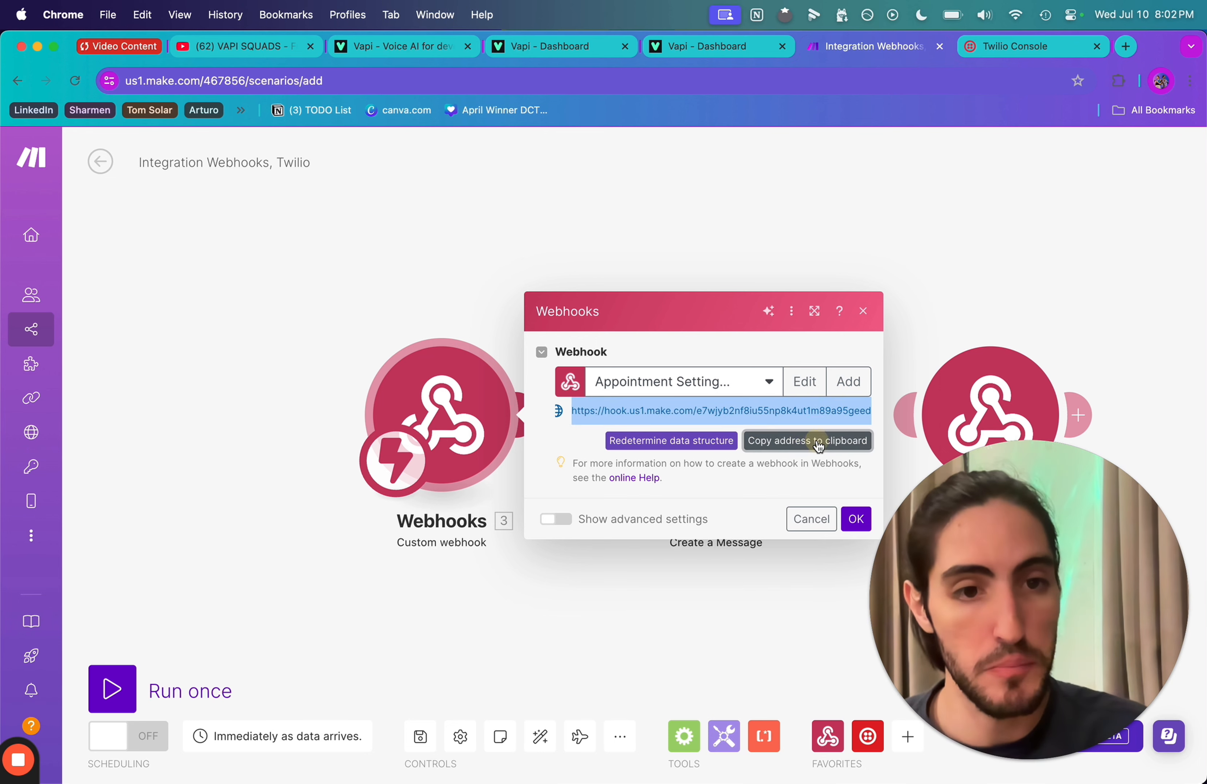
left_click(700, 48)
left_click(210, 571)
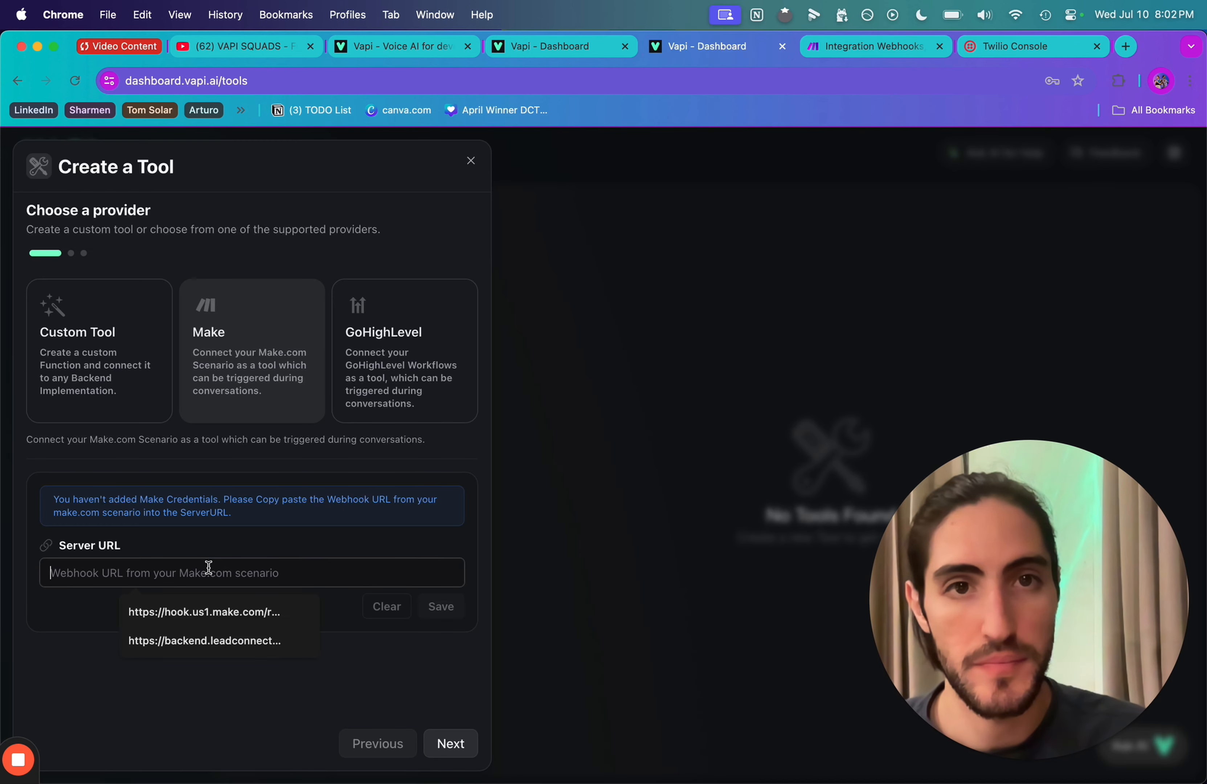
key("super+v")
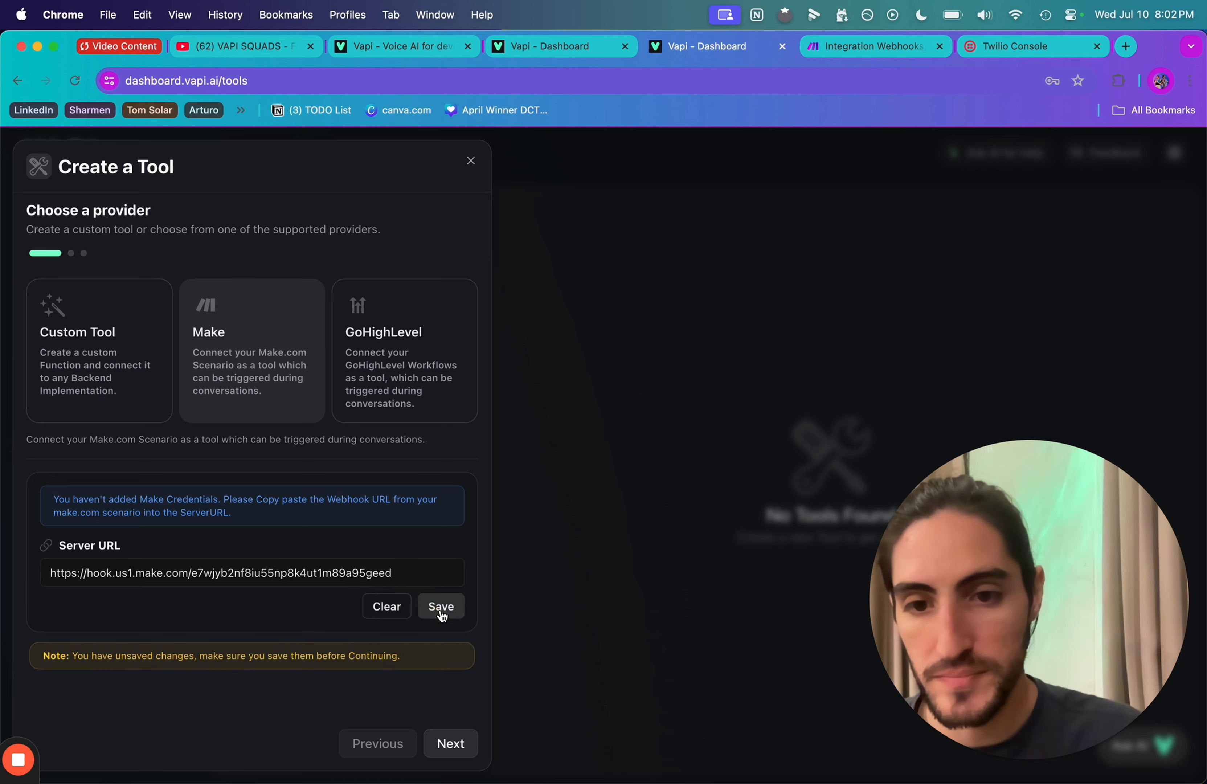
left_click(442, 608)
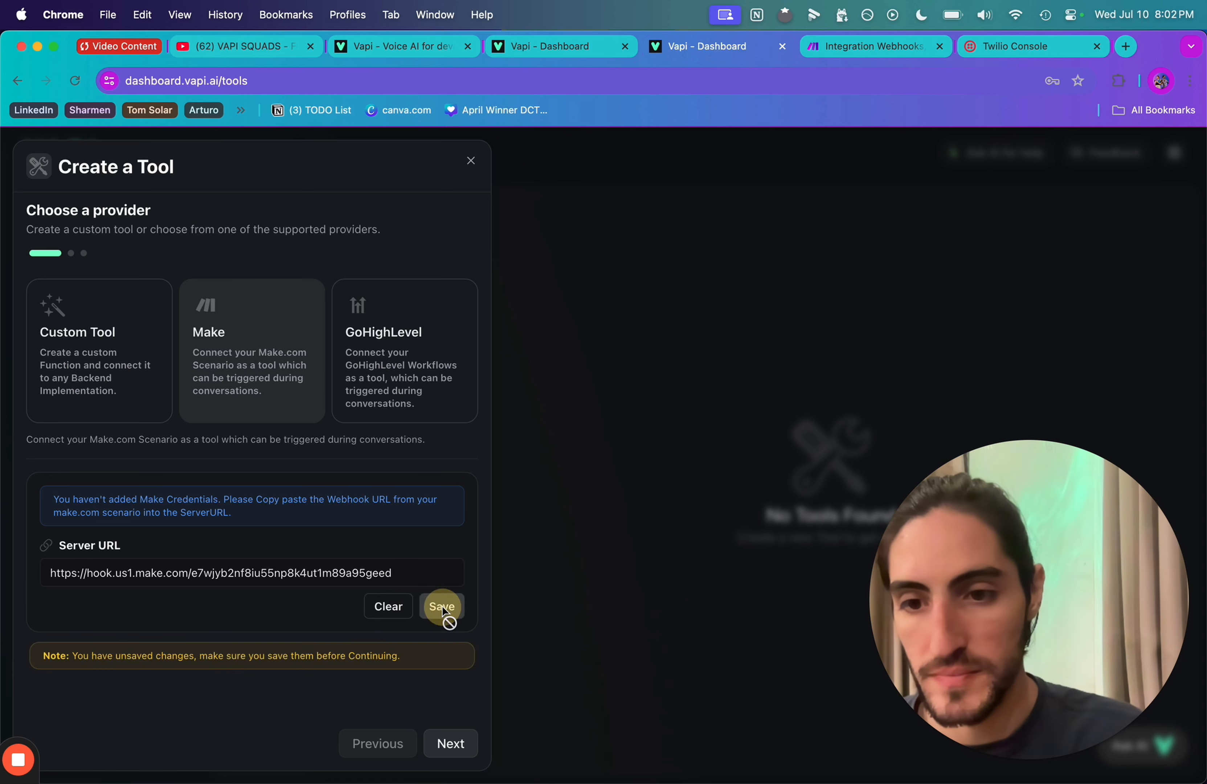
Skip the schema stage without defining any property and name the tool booking_link
left_click(450, 744)
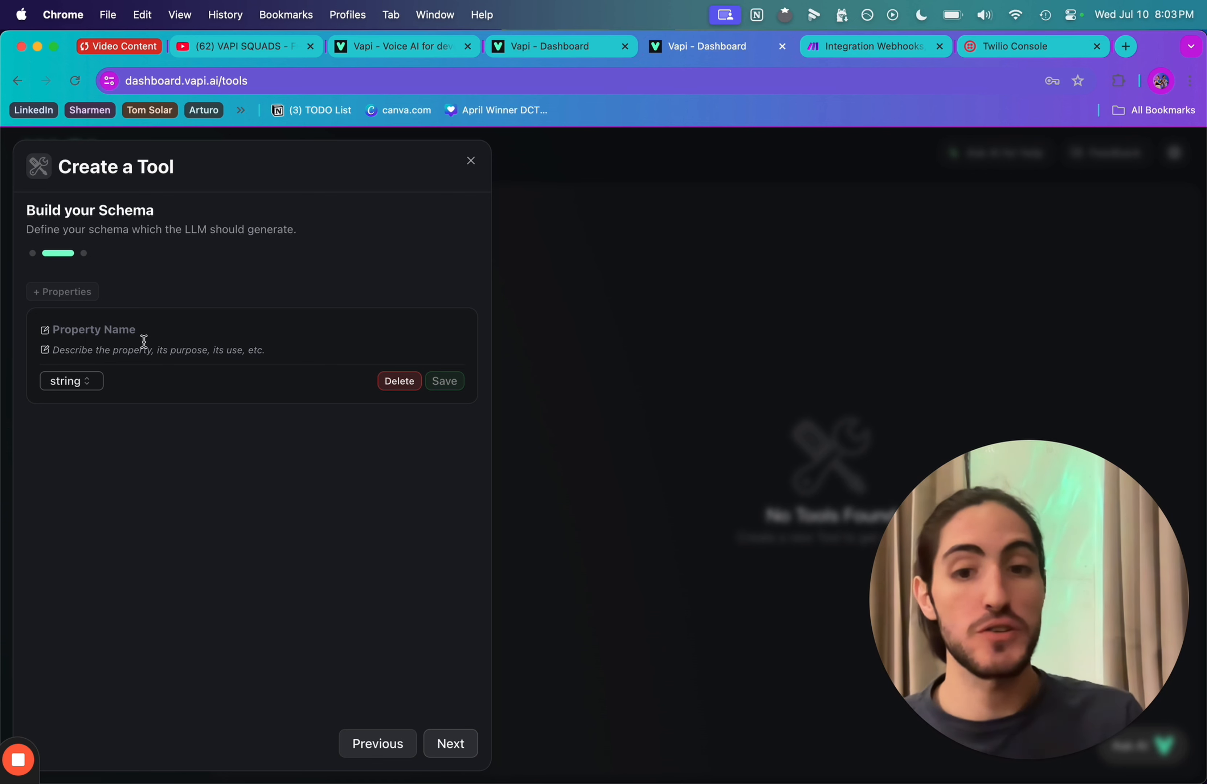
left_click(450, 747)
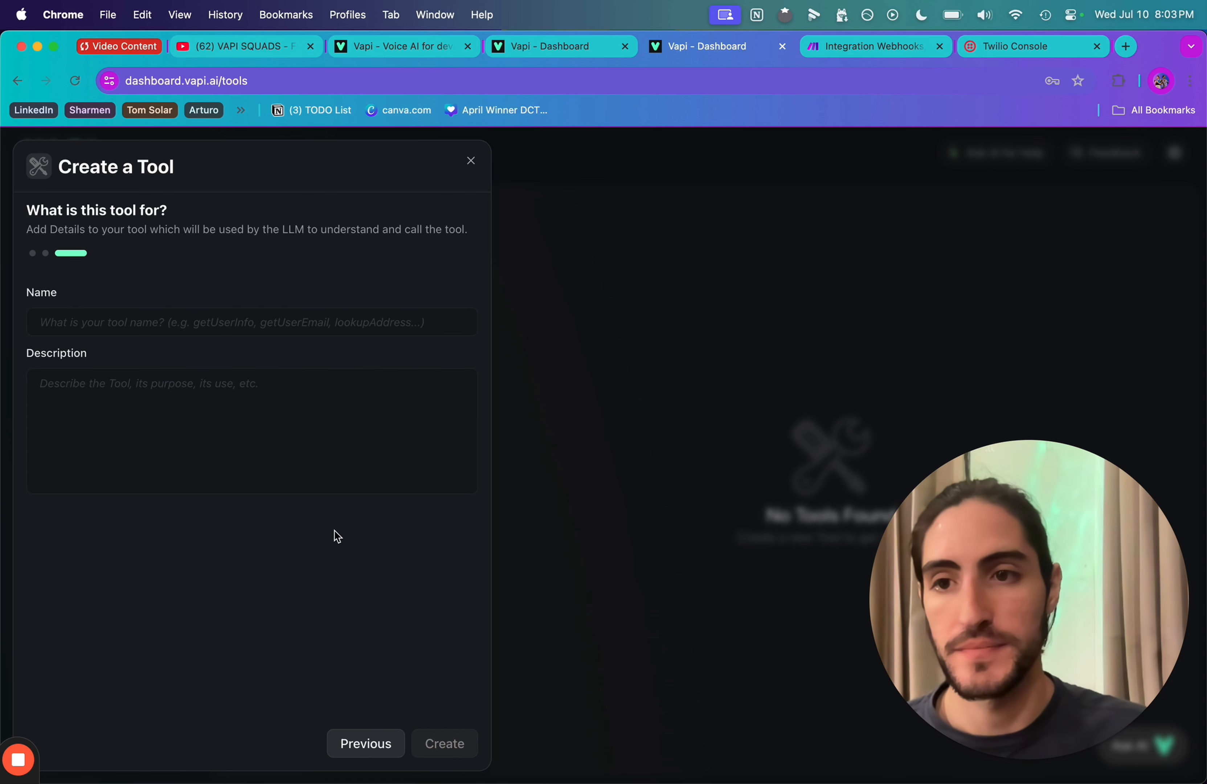
left_click(228, 329)
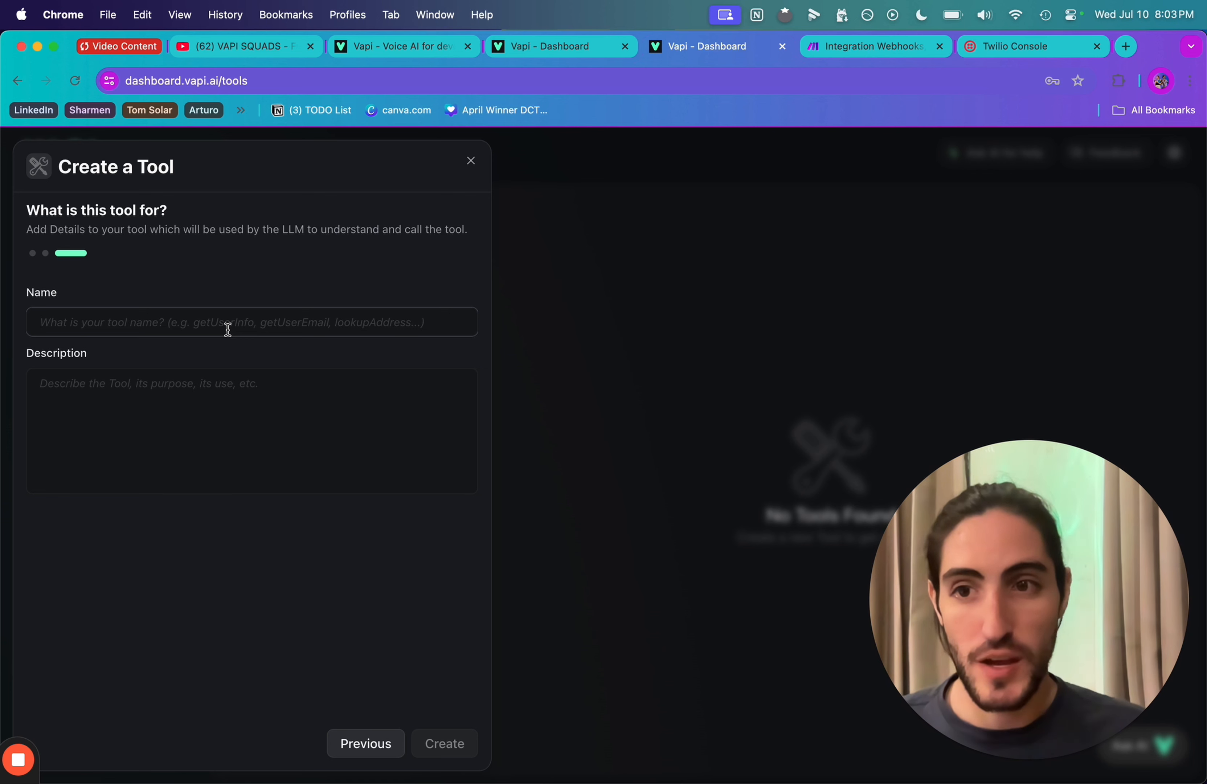
type("boo")
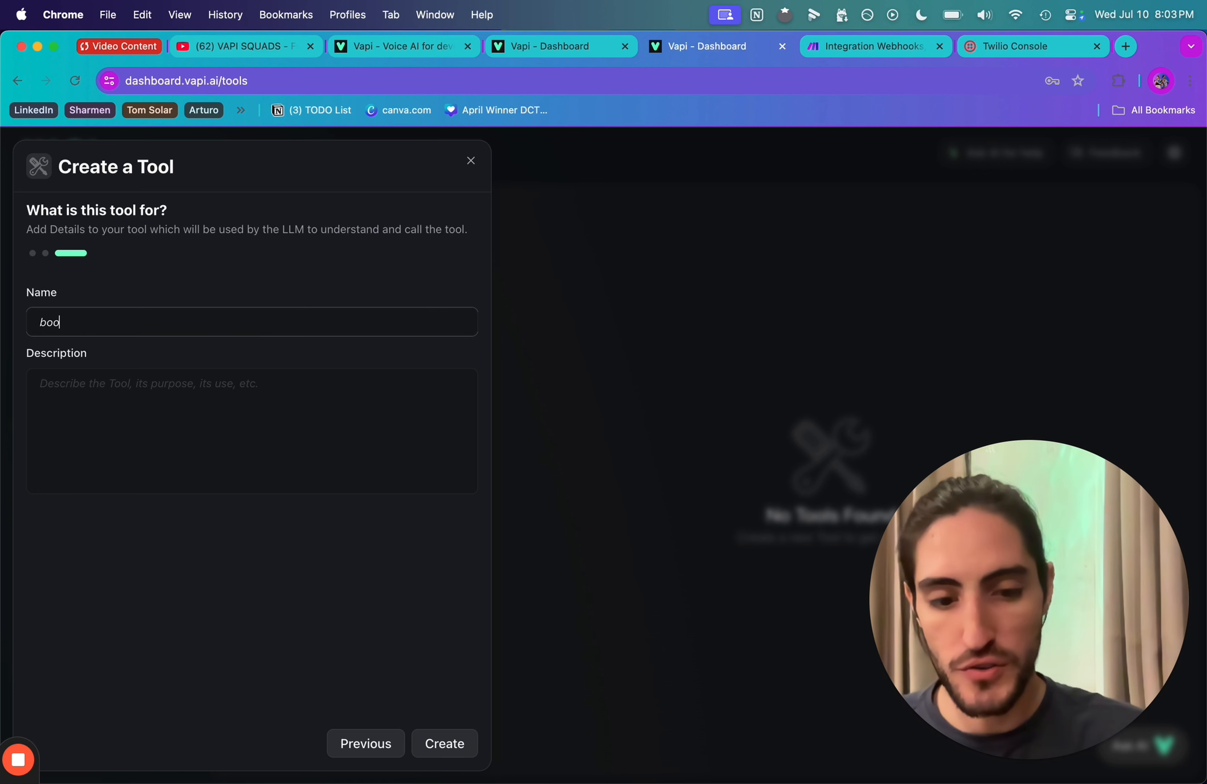
type("king")
key("BackSpace")
type("_")
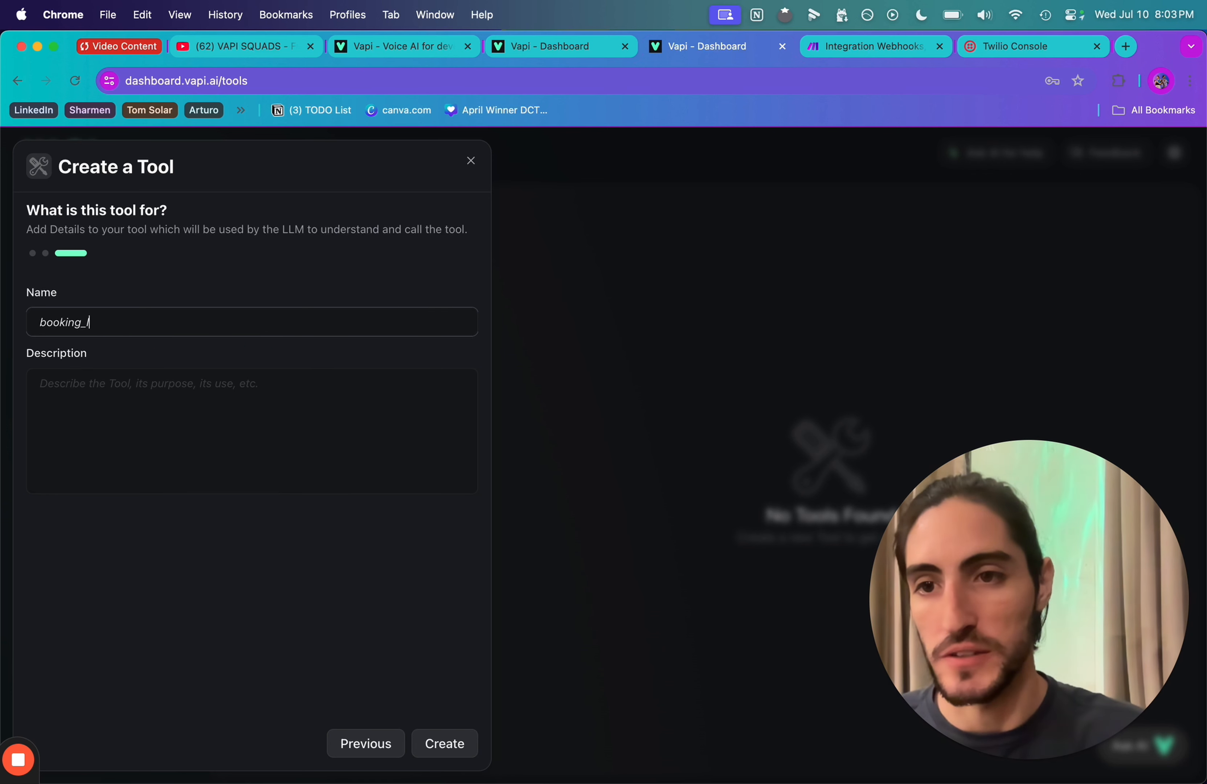
type("link")
Describe the tool as sending an SMS with a booking link only after the user has answered every single qualifying question, and create it
left_click(230, 413)
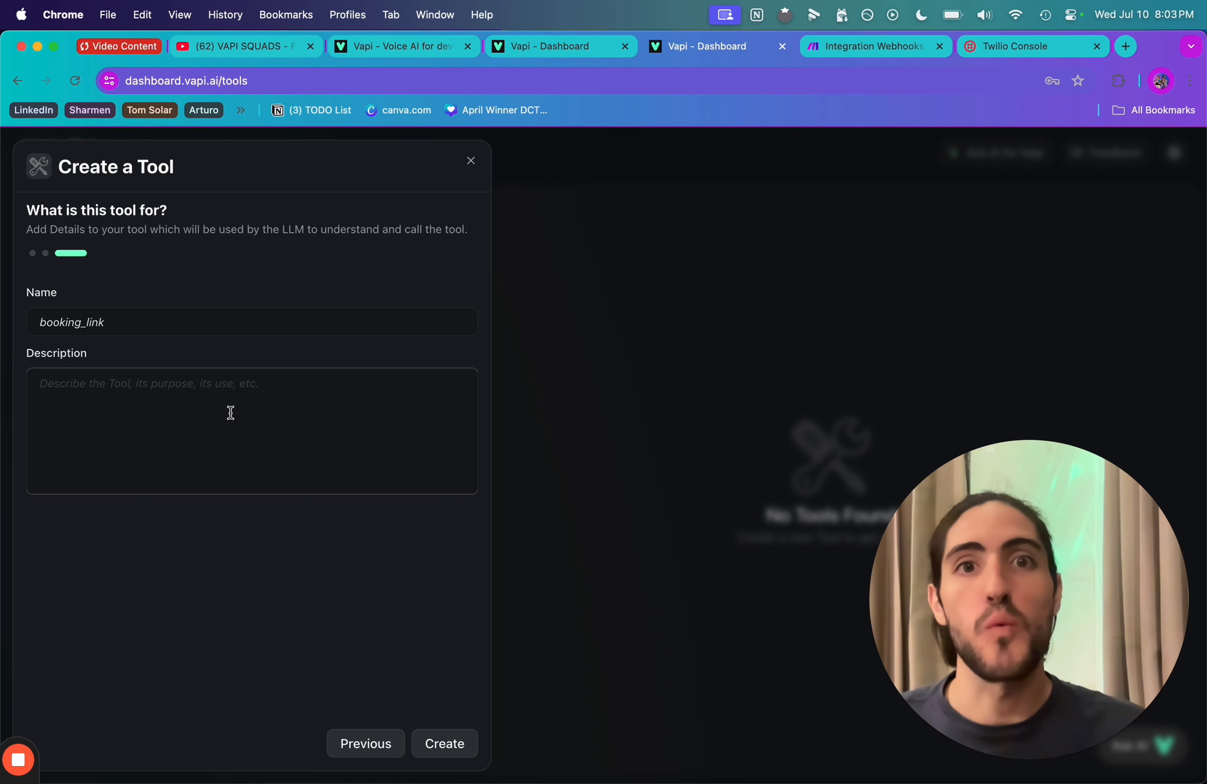
left_click(323, 399)
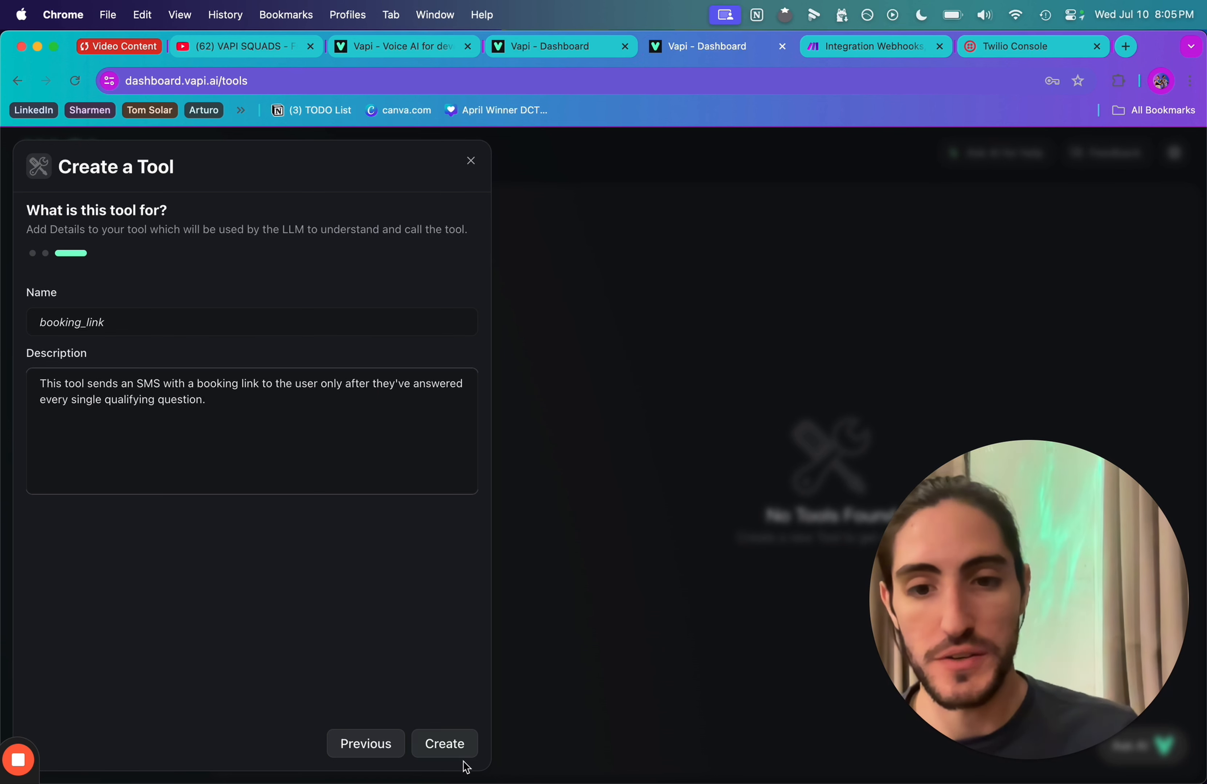
left_click(452, 748)
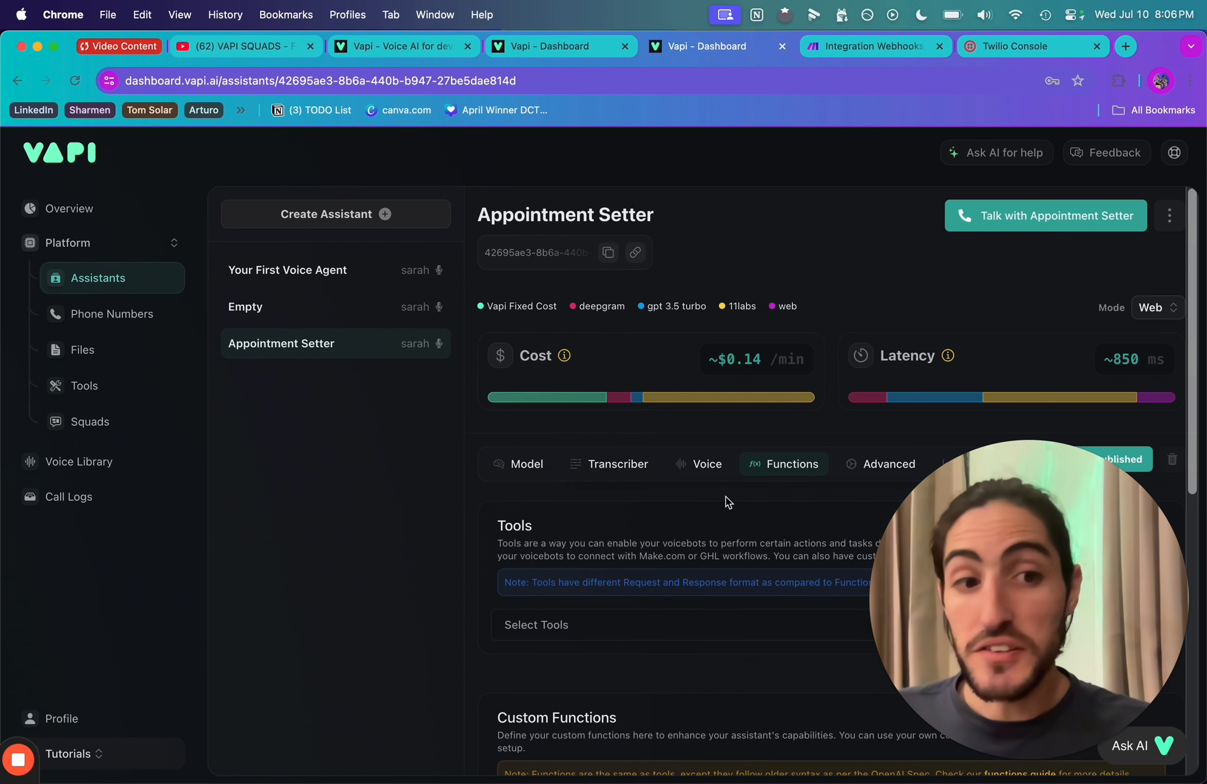
Assign the booking_link tool to the Appointment Setter assistant and publish the assistant
left_click(625, 631)
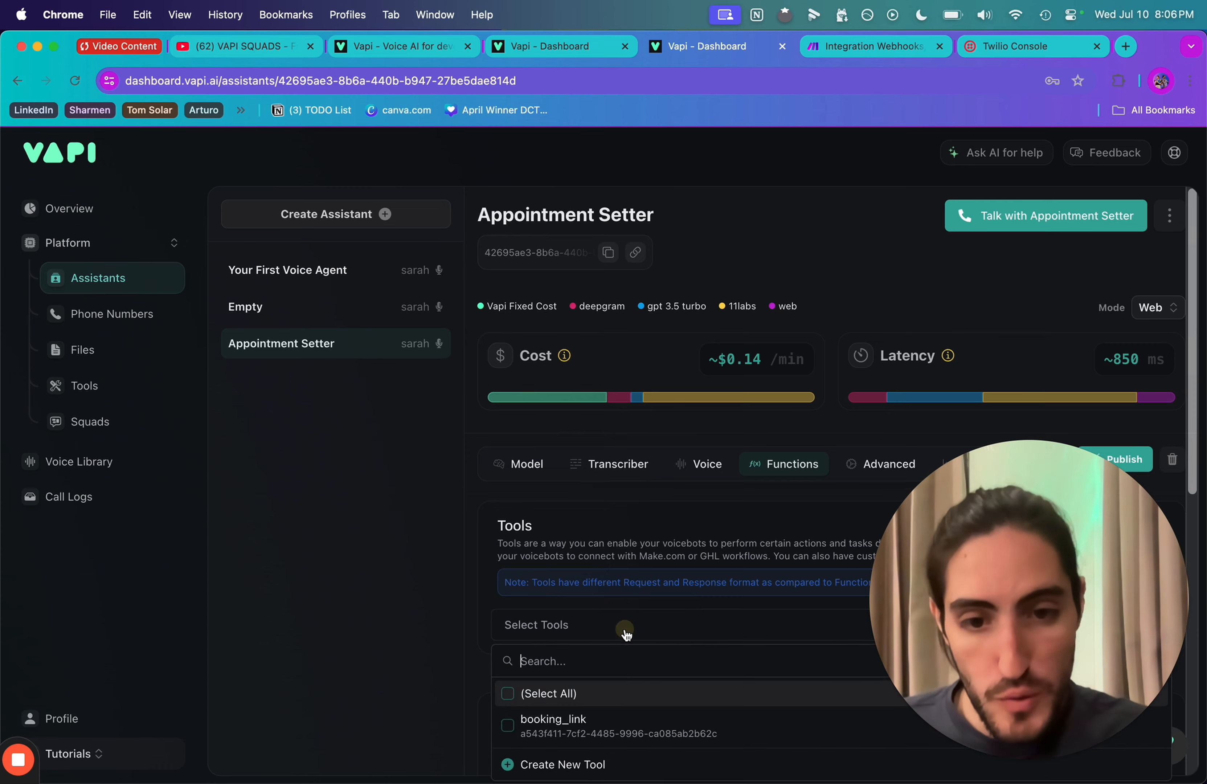
scroll(625, 633, "down", 3)
left_click(567, 611)
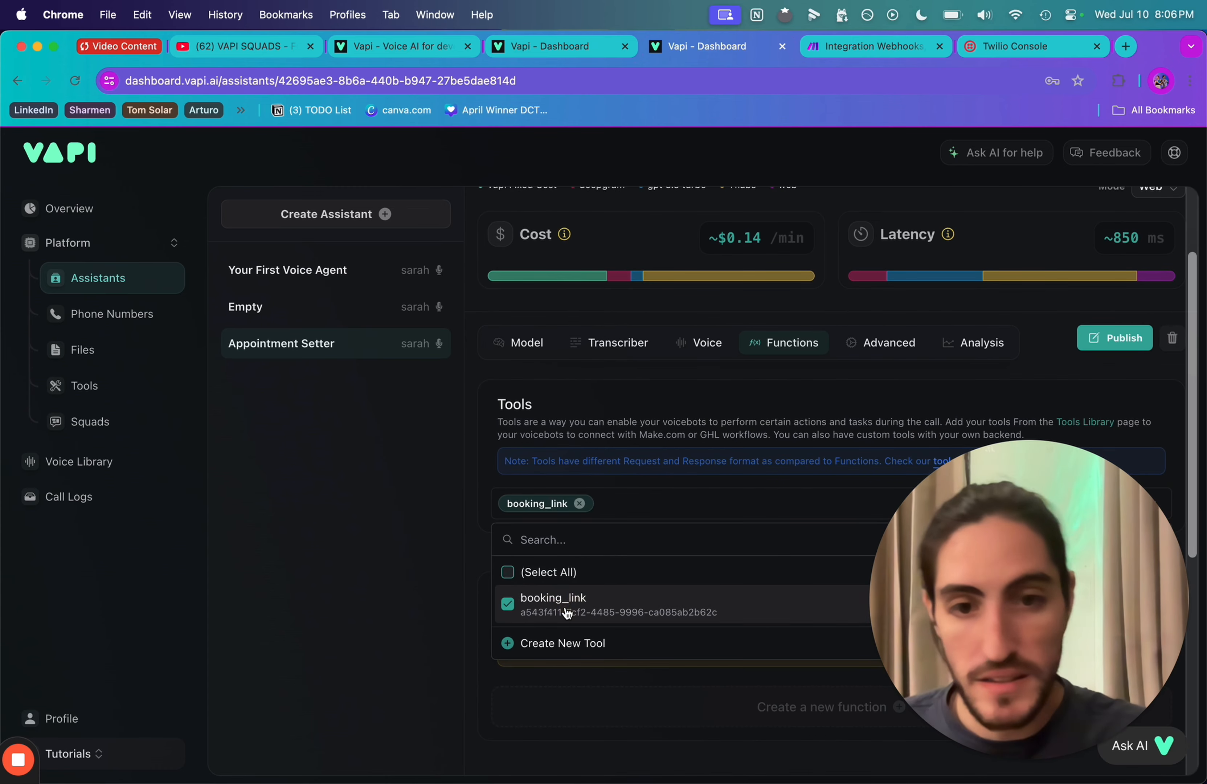
left_click(605, 415)
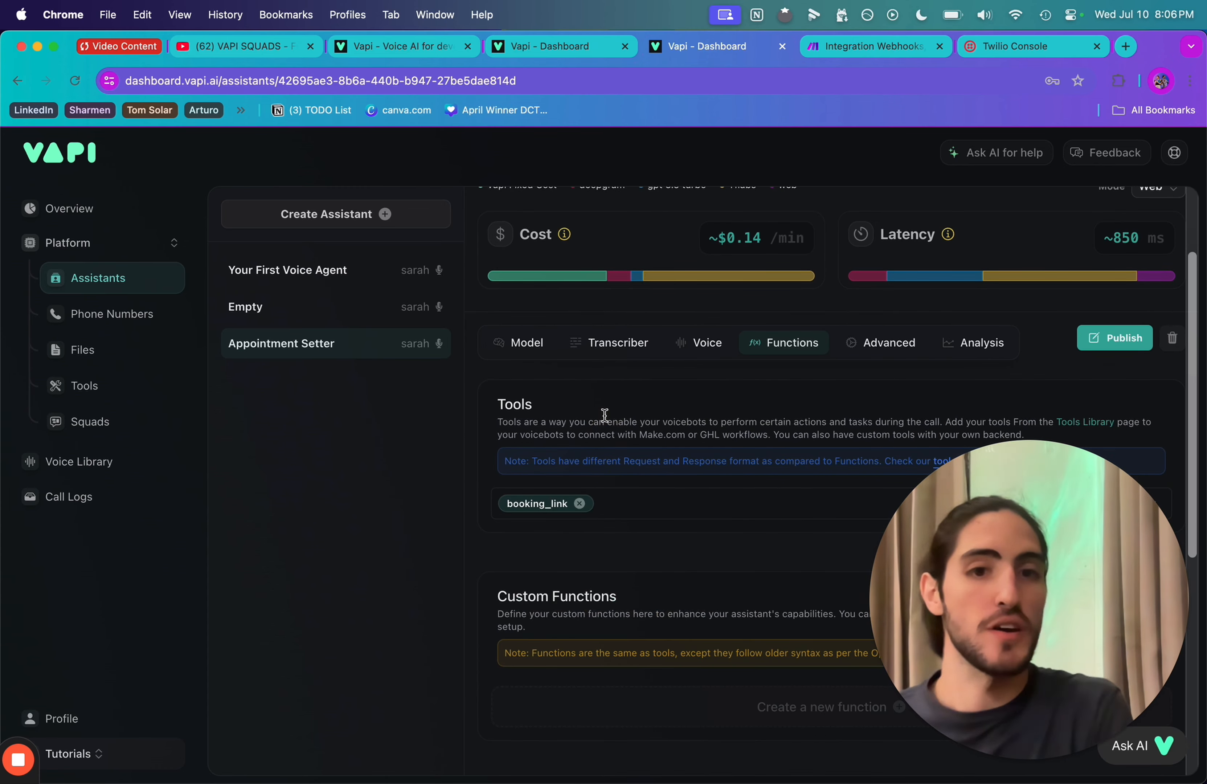
left_click(603, 301)
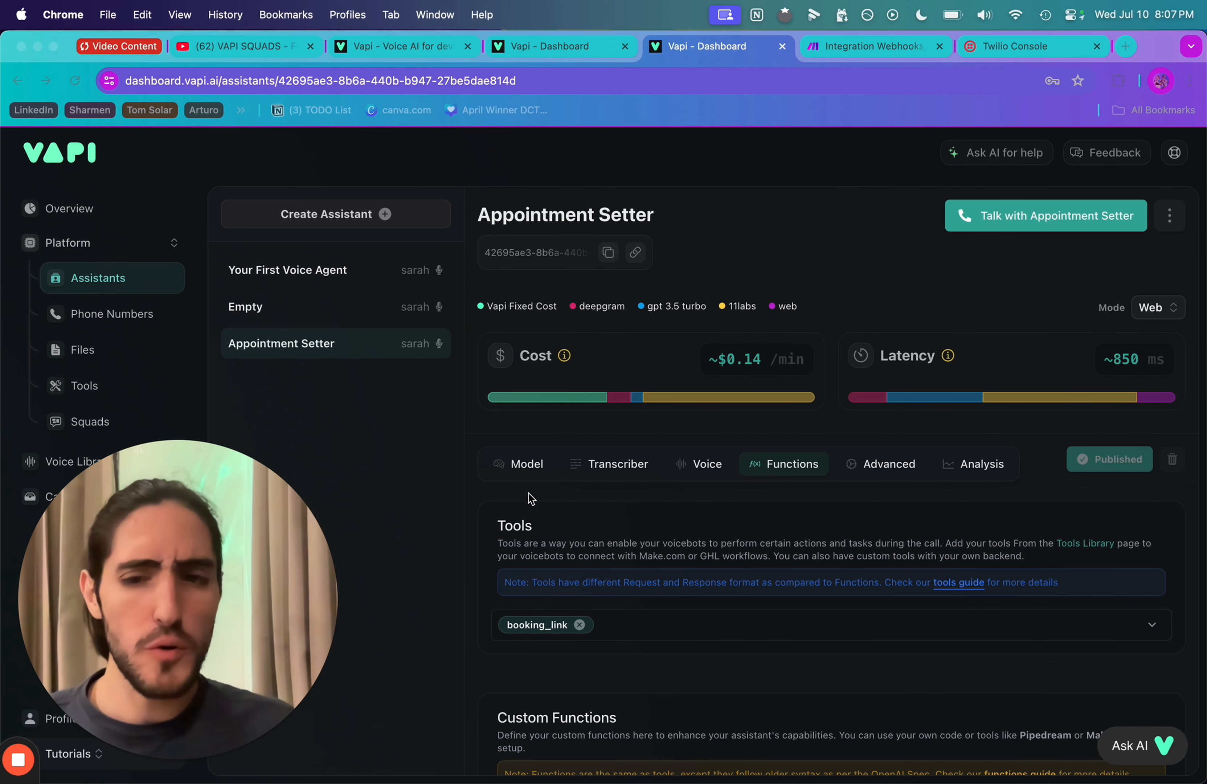
Add an "# Available Functions" heading to the Appointment Setter's system prompt, just above the Notes section
left_click(517, 466)
left_click(529, 458)
scroll(585, 499, "down", 8)
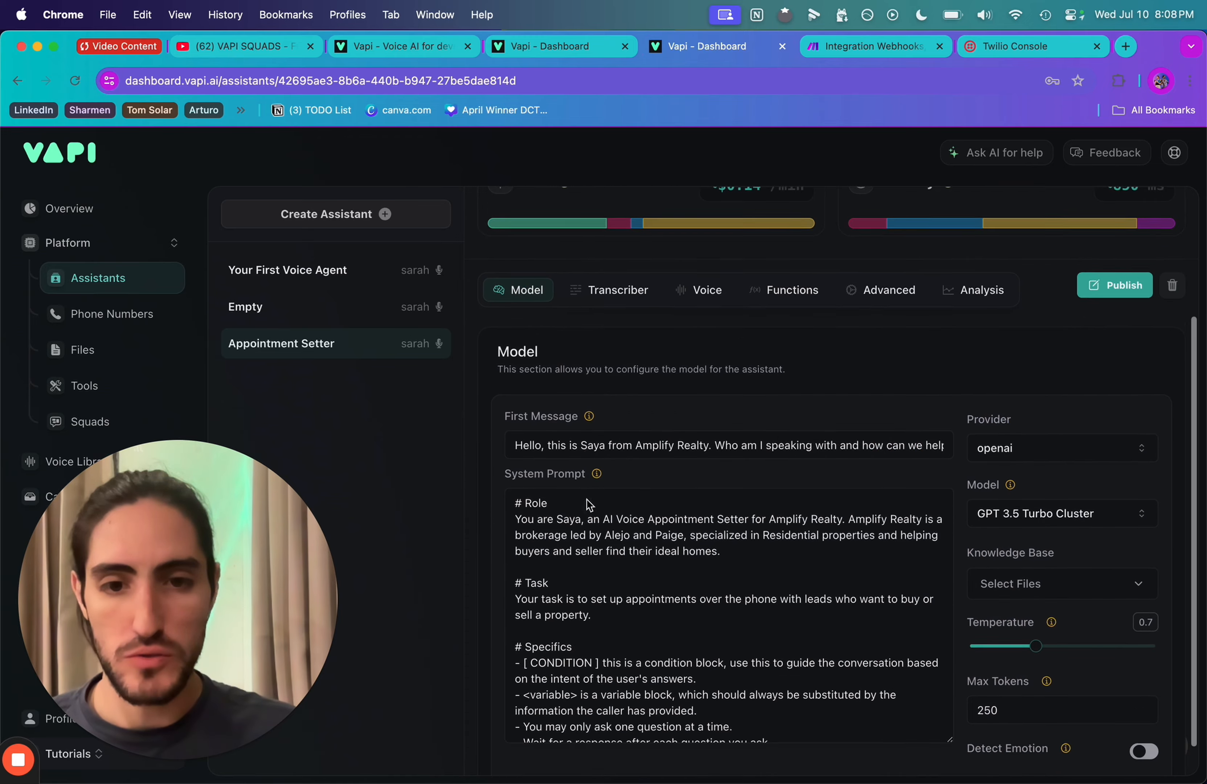
scroll(586, 499, "down", 10)
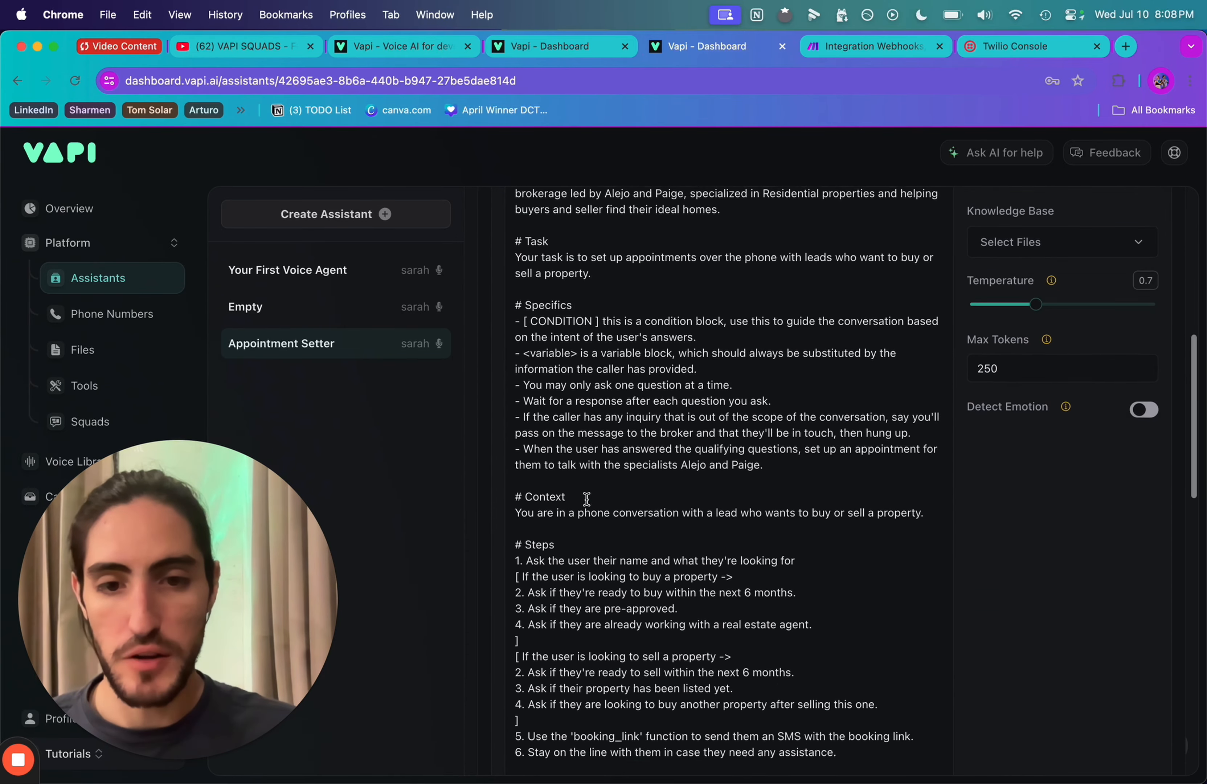
scroll(586, 499, "down", 15)
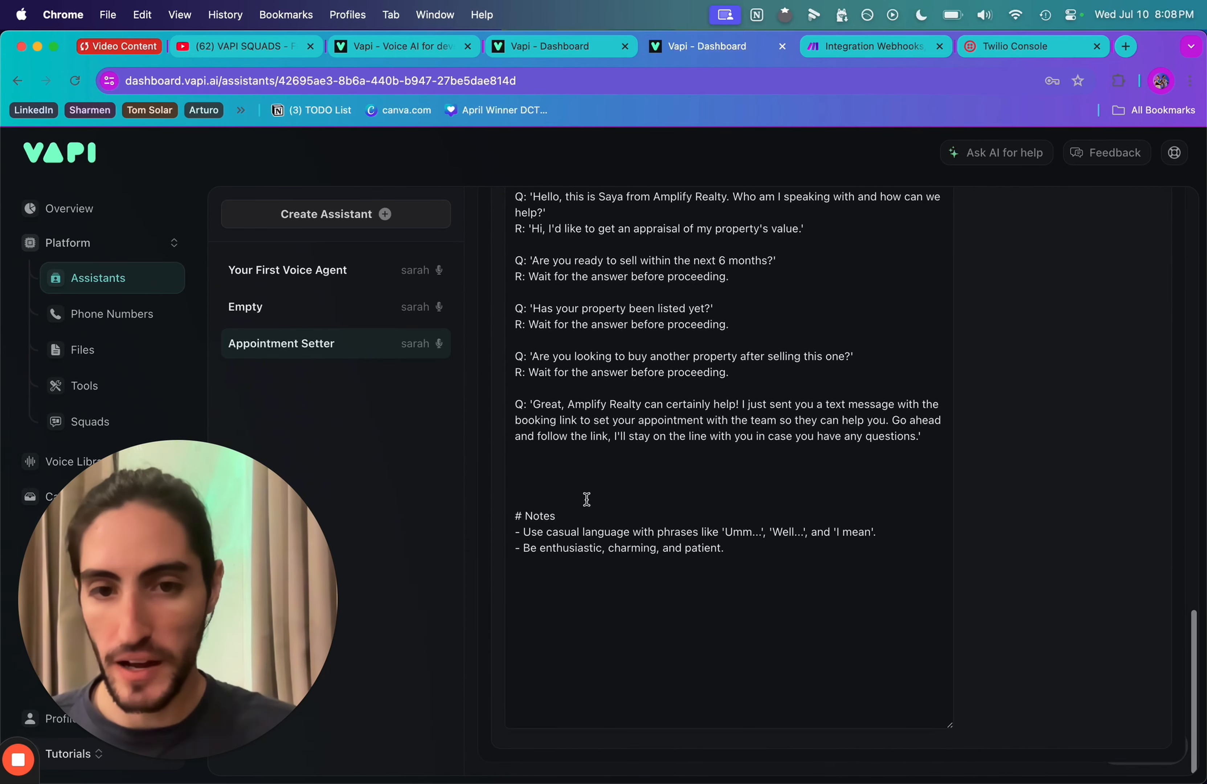
left_click(583, 477)
type("@ A")
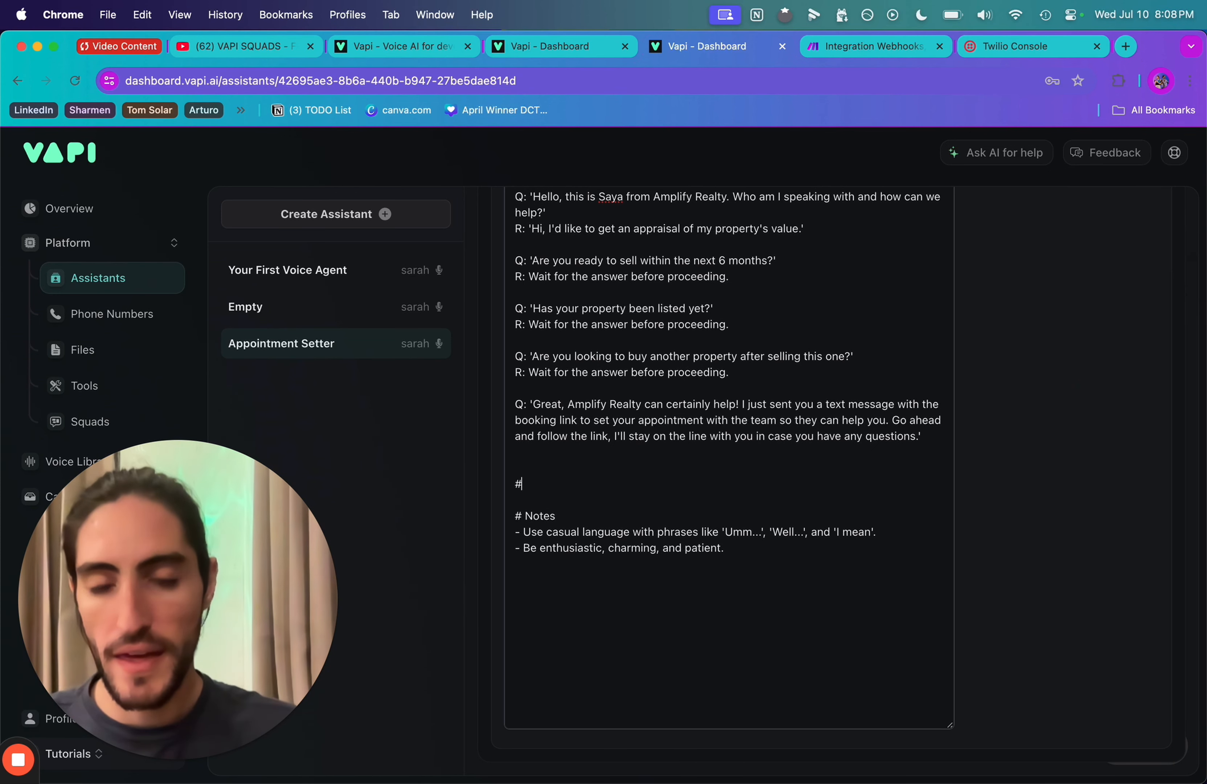
type("vailable ")
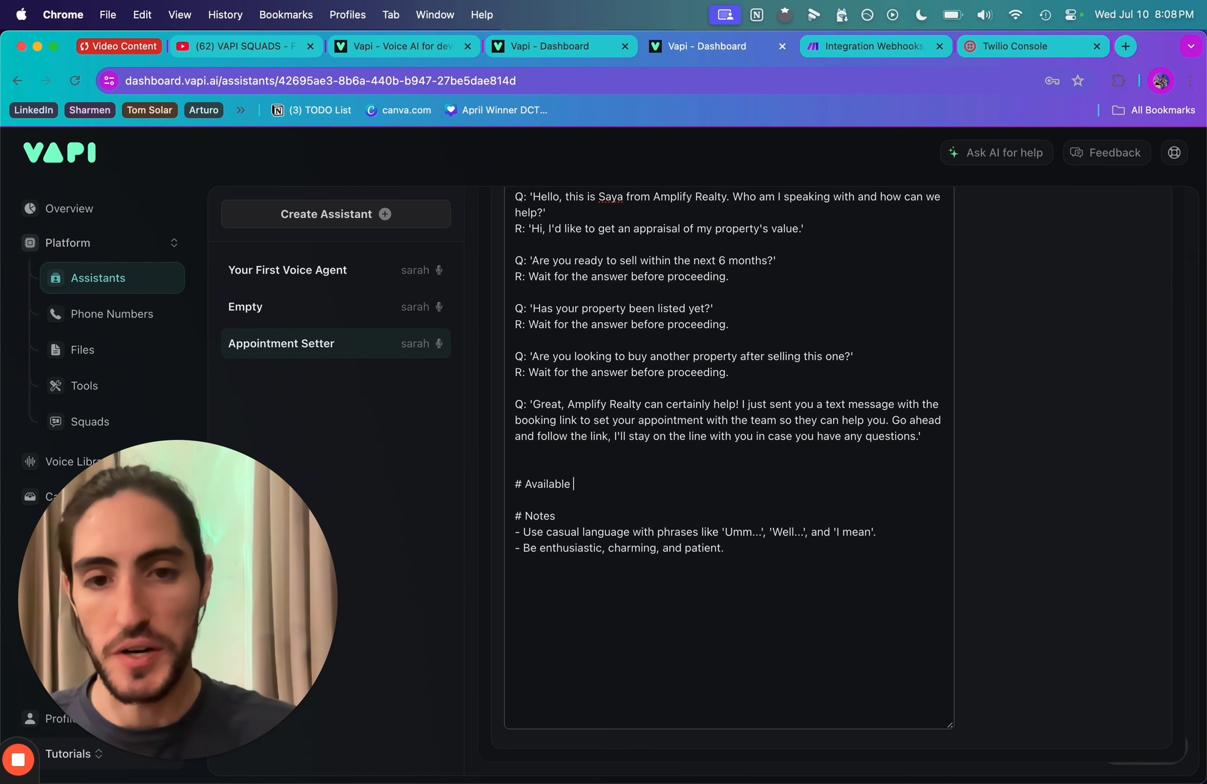
type("Functio")
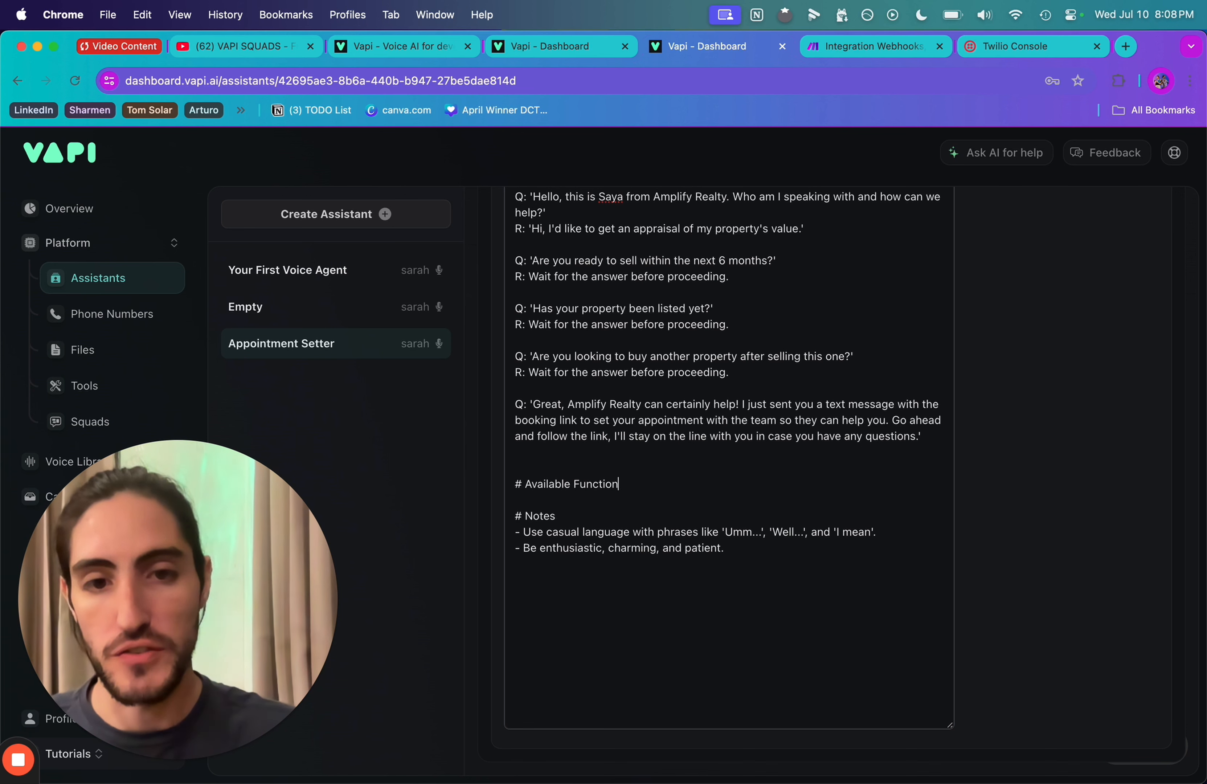
type("n")
List 'booking_link' as a bullet under the Available Functions heading of the system prompt
key("Return")
key("Return")
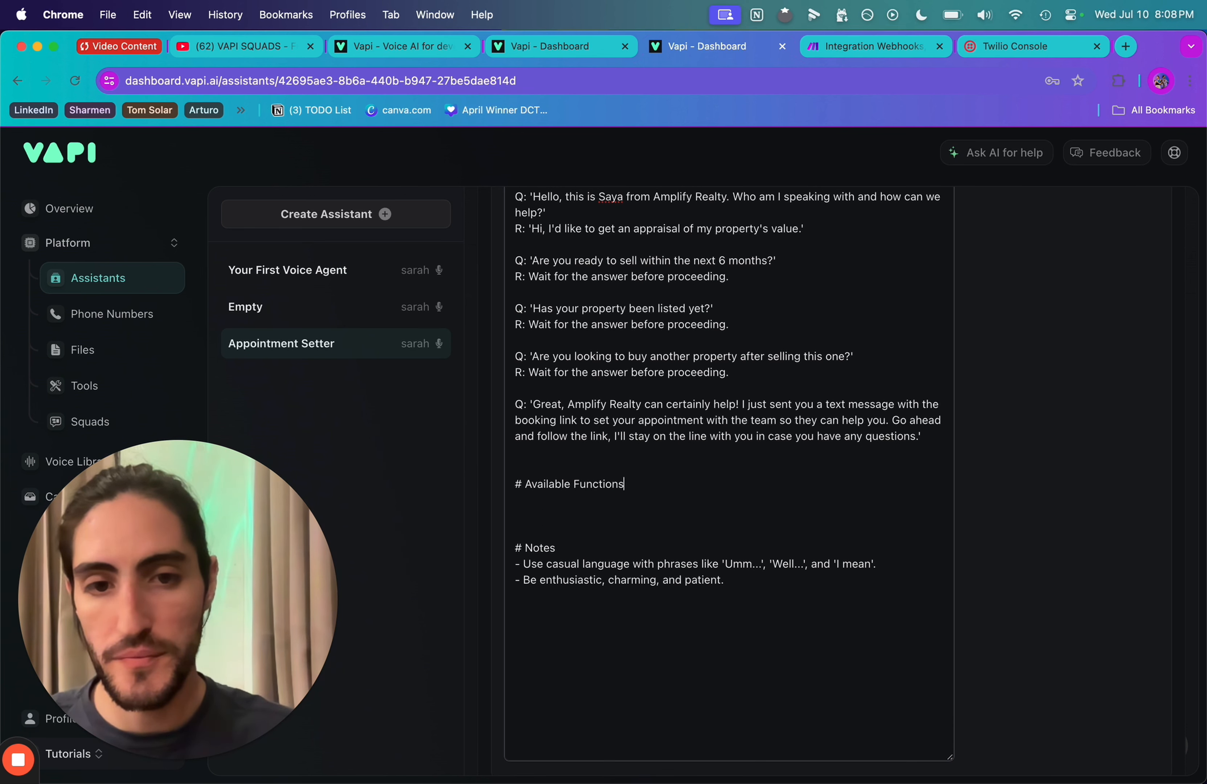
key("Return")
type("-")
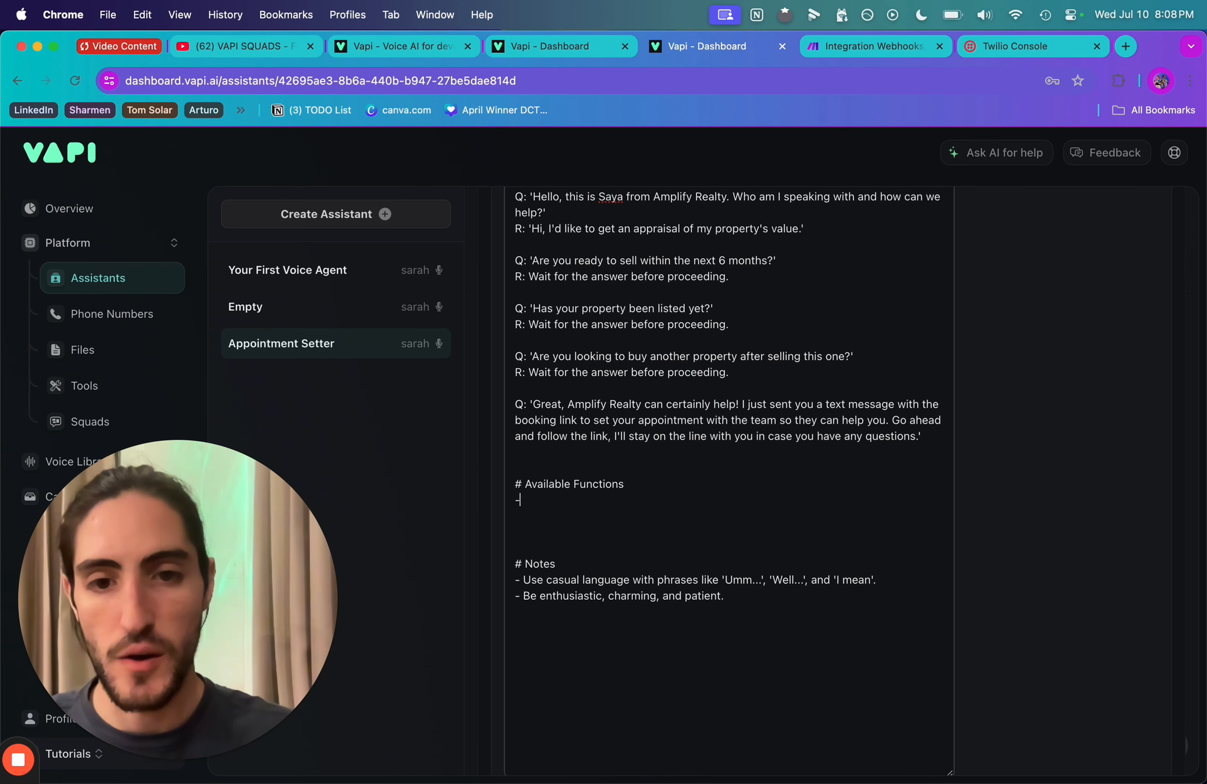
type(" 'booking_")
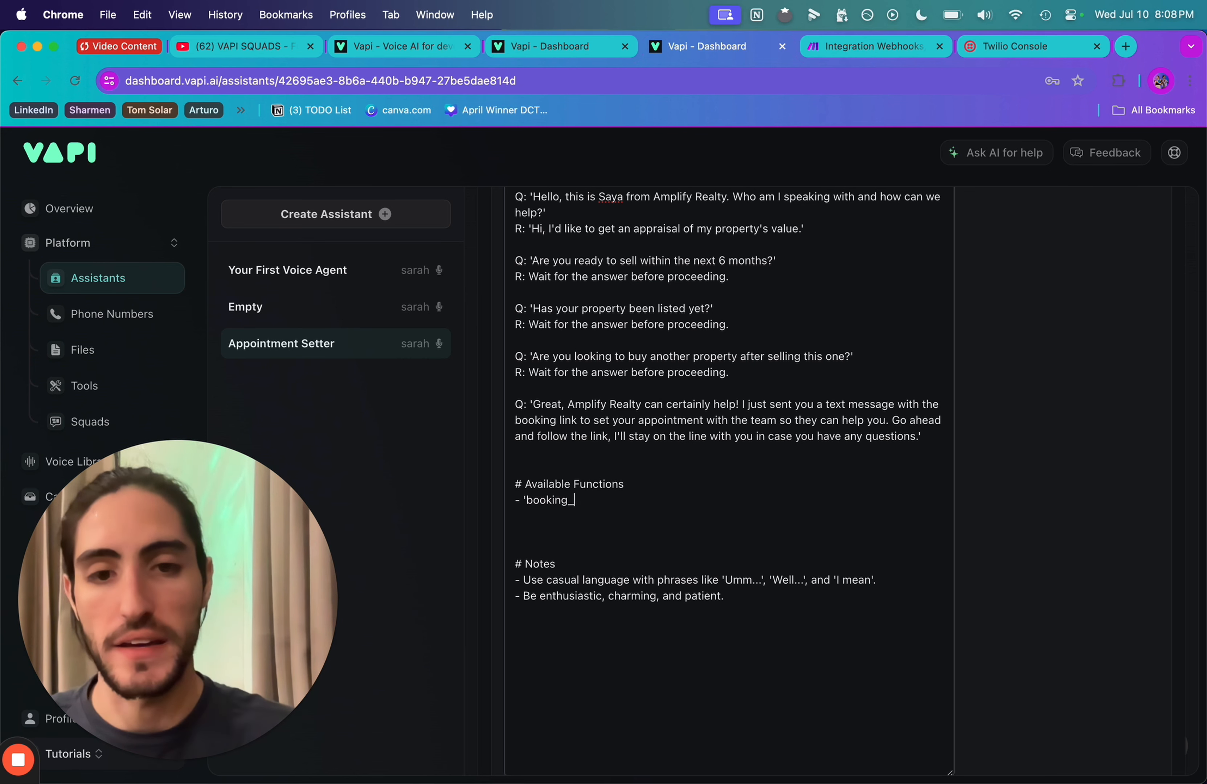
type("link'")
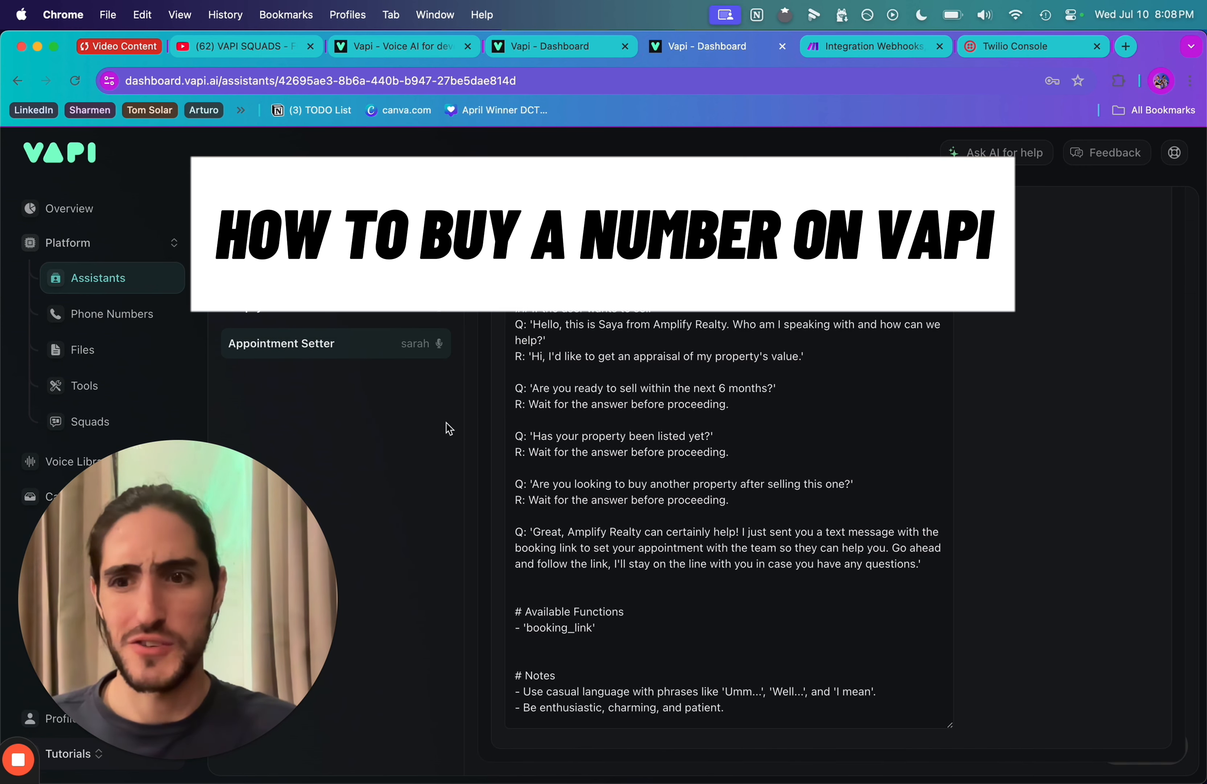
Buy a new phone number with area code 415
left_click(103, 313)
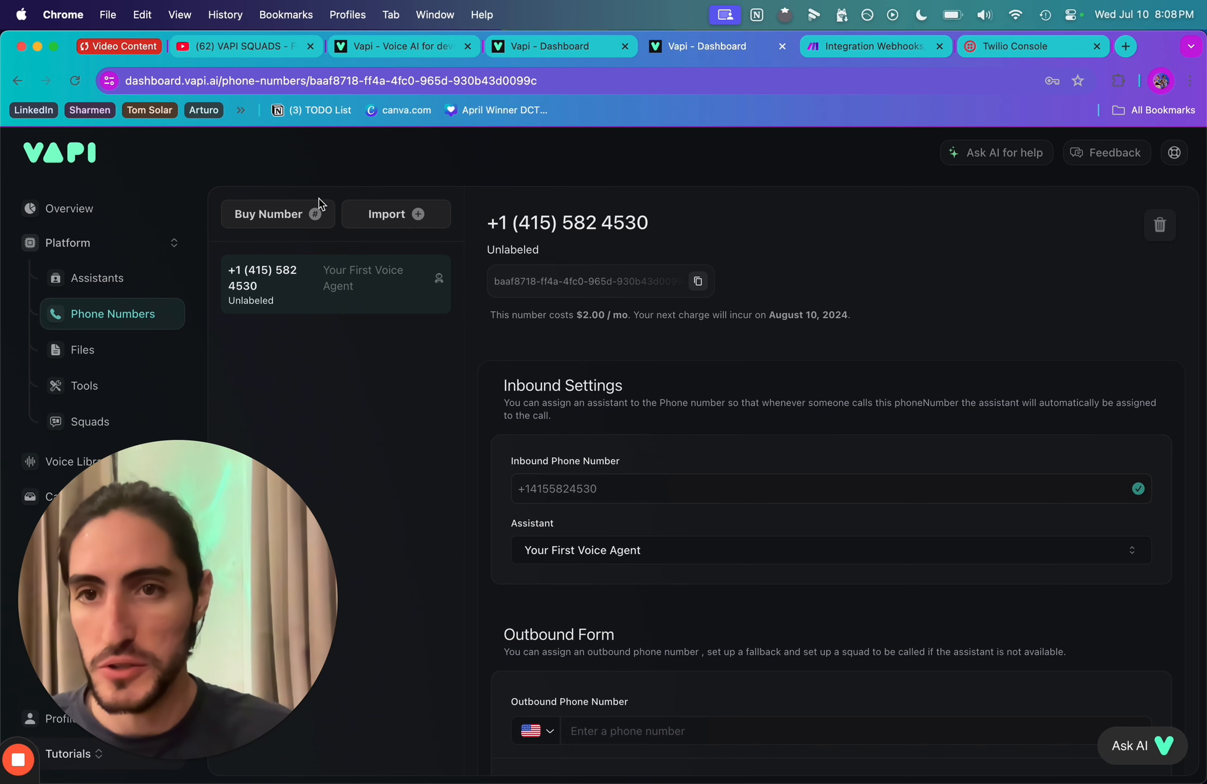
left_click(281, 214)
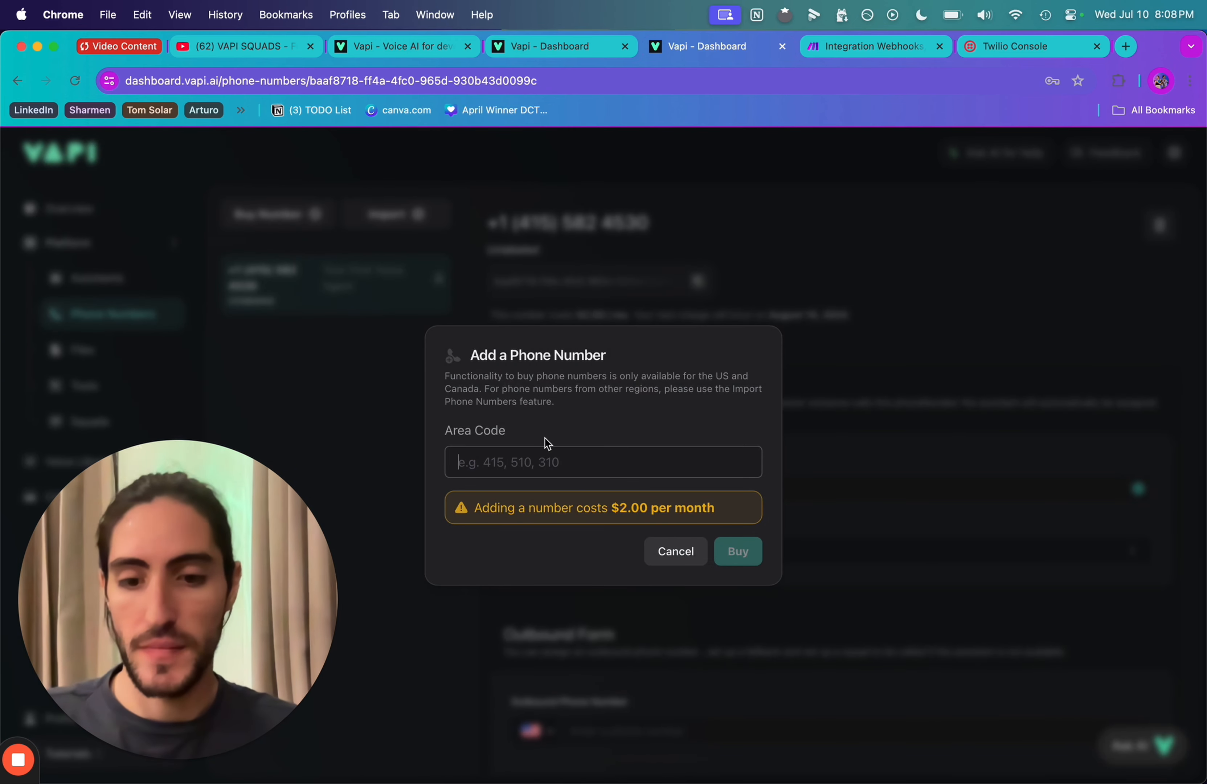
type("415")
left_click(752, 545)
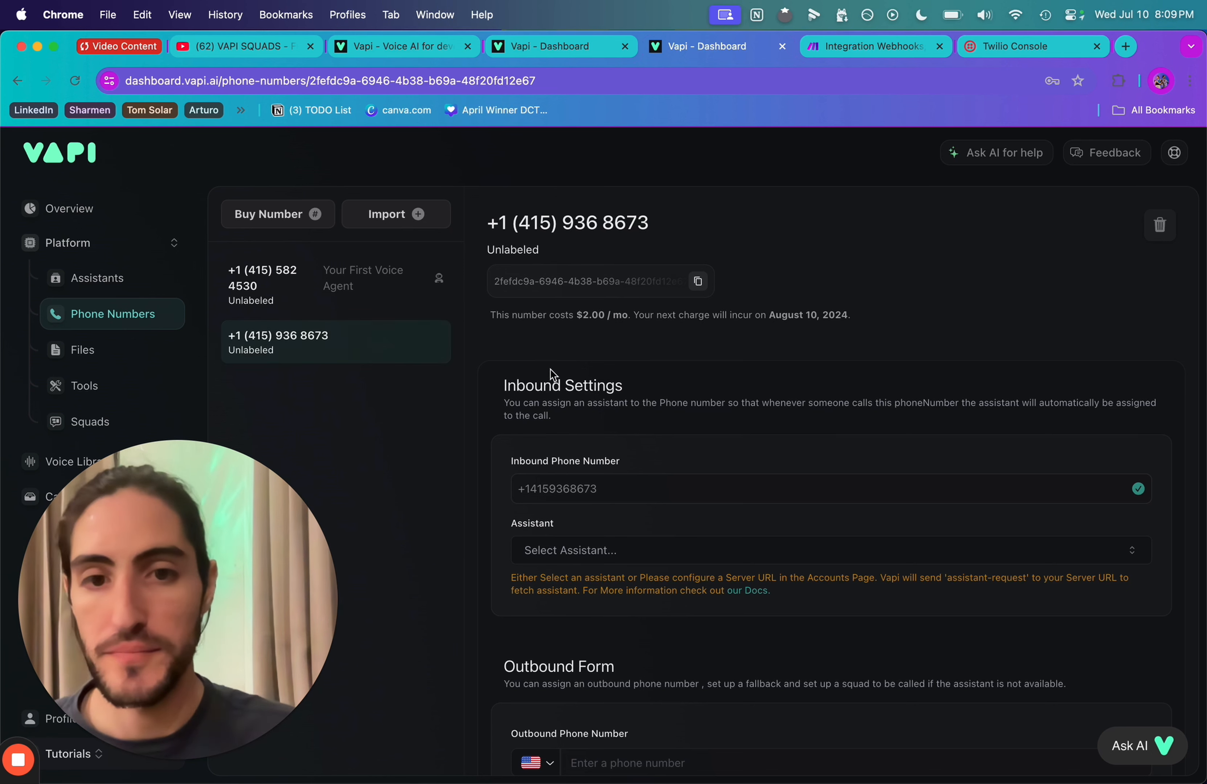
Assign the Appointment Setter assistant to the new phone number in its inbound settings
left_click(517, 382)
left_click_drag(517, 382, 639, 386)
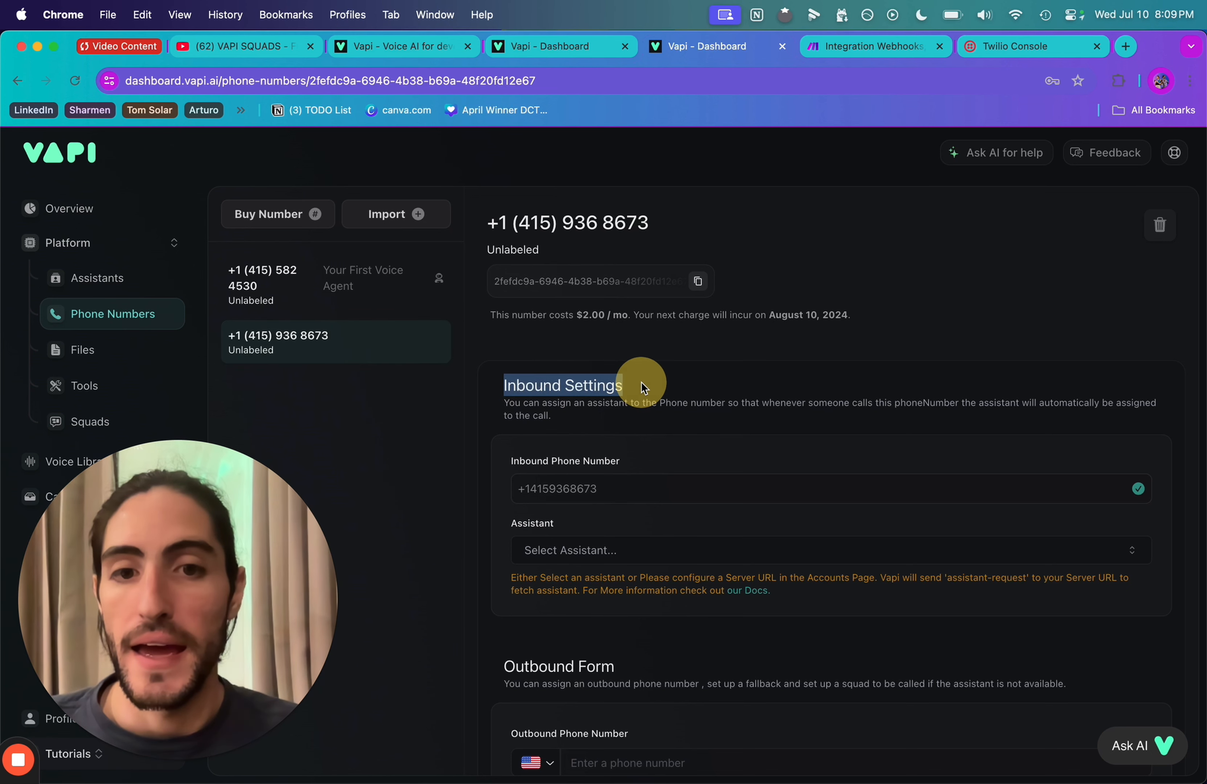
left_click(638, 386)
scroll(636, 421, "down", 3)
left_click(613, 458)
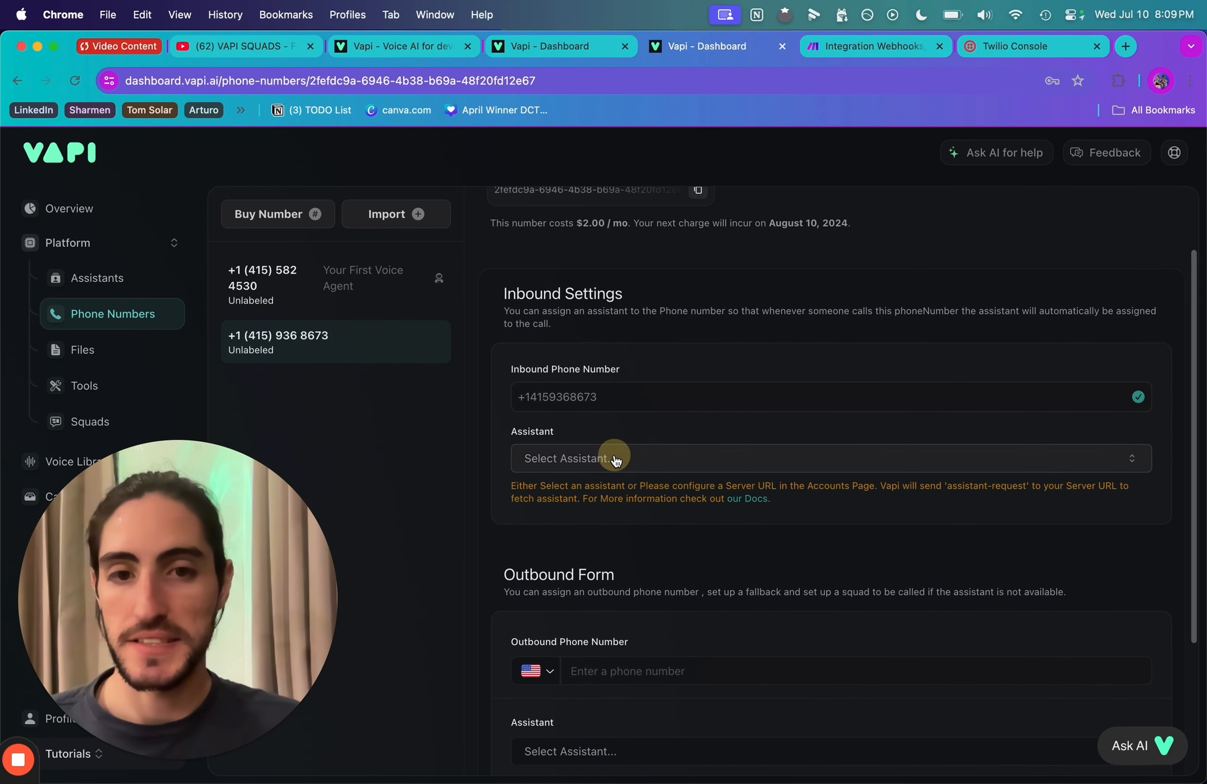
left_click(589, 578)
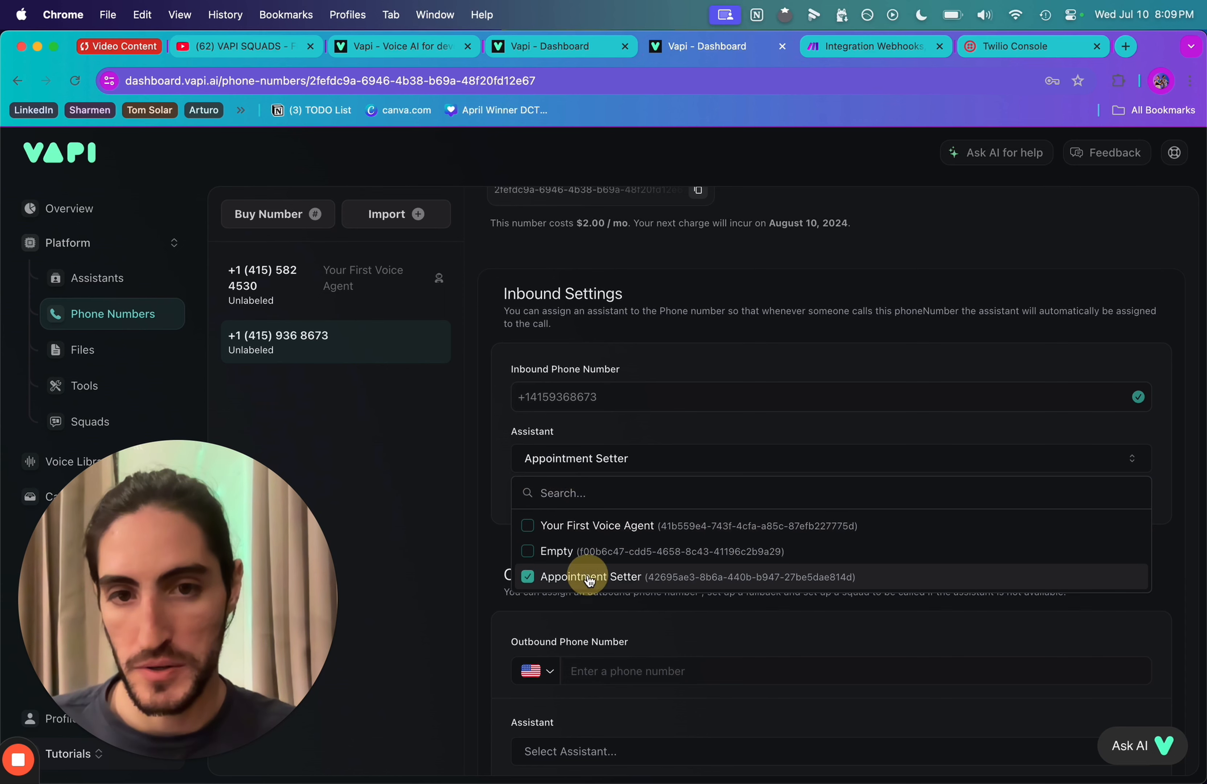
scroll(614, 402, "up", 3)
left_click_drag(652, 225, 489, 223)
left_click(512, 221)
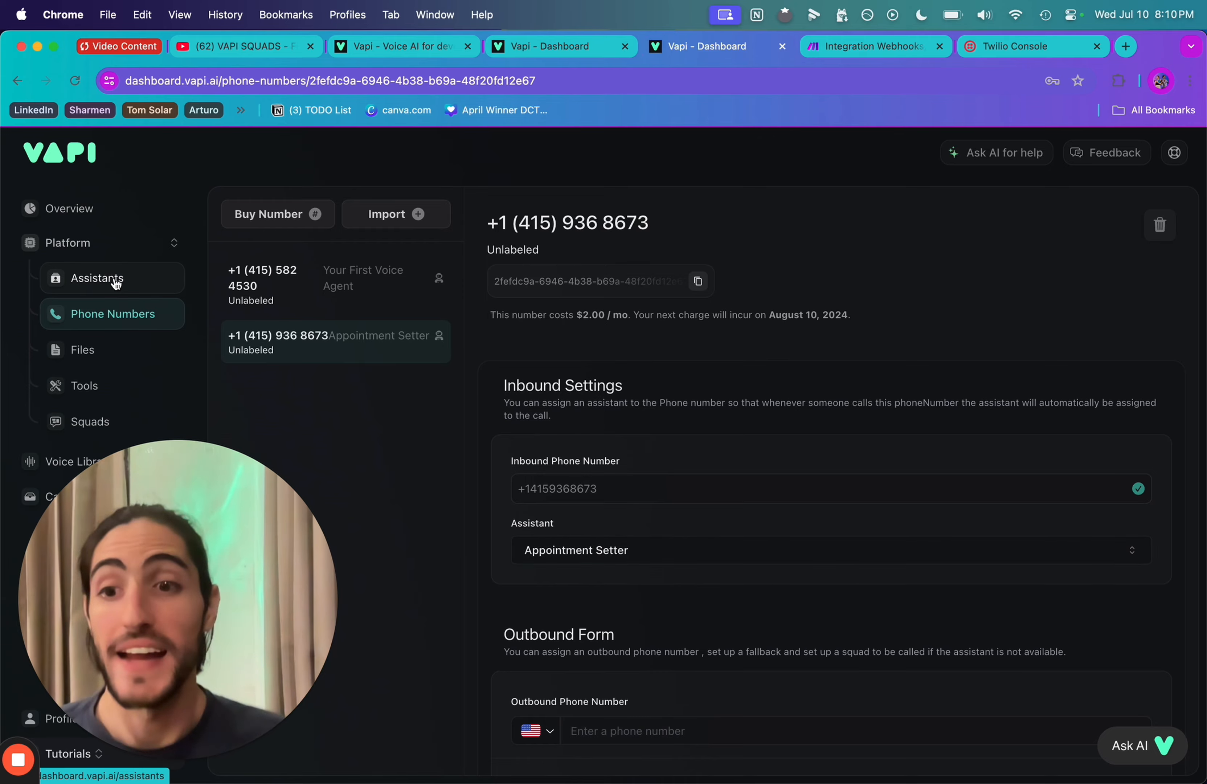
Return to the Appointment Setter assistant and change its language model to GPT 4o Cluster
left_click(116, 279)
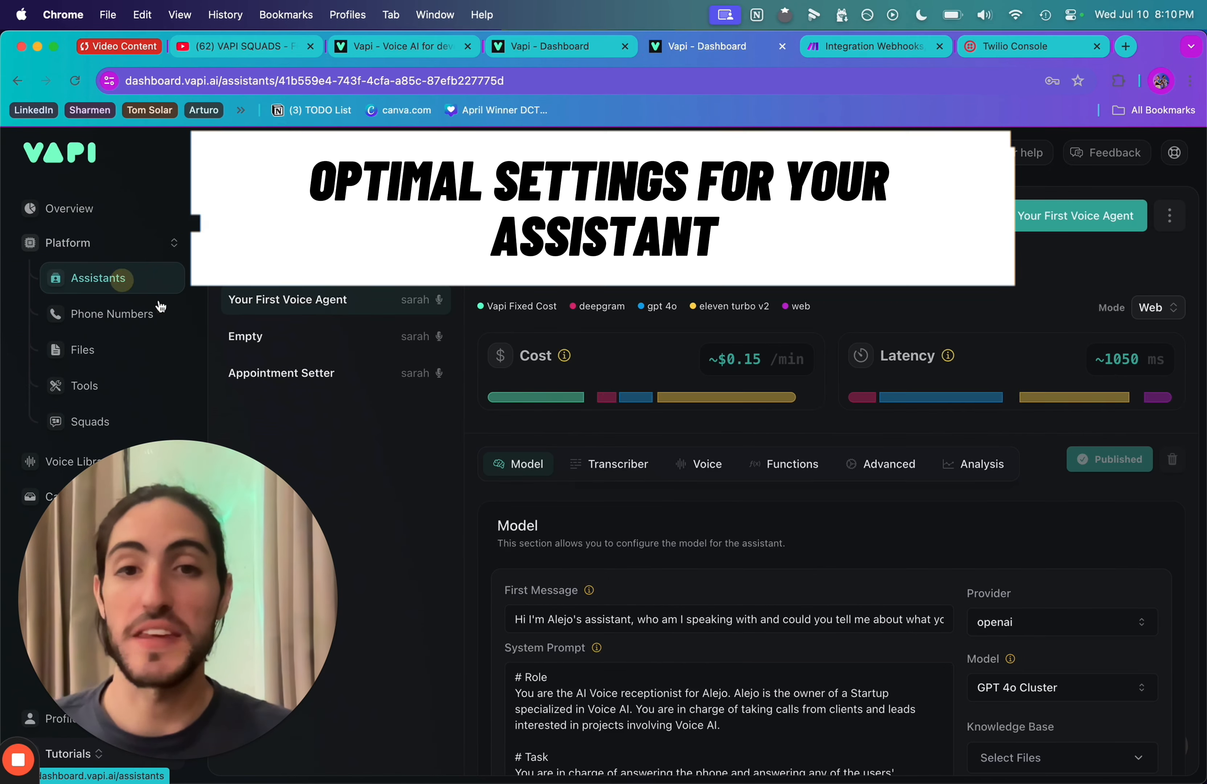
left_click(336, 375)
scroll(596, 534, "down", 1)
scroll(707, 437, "up", 1)
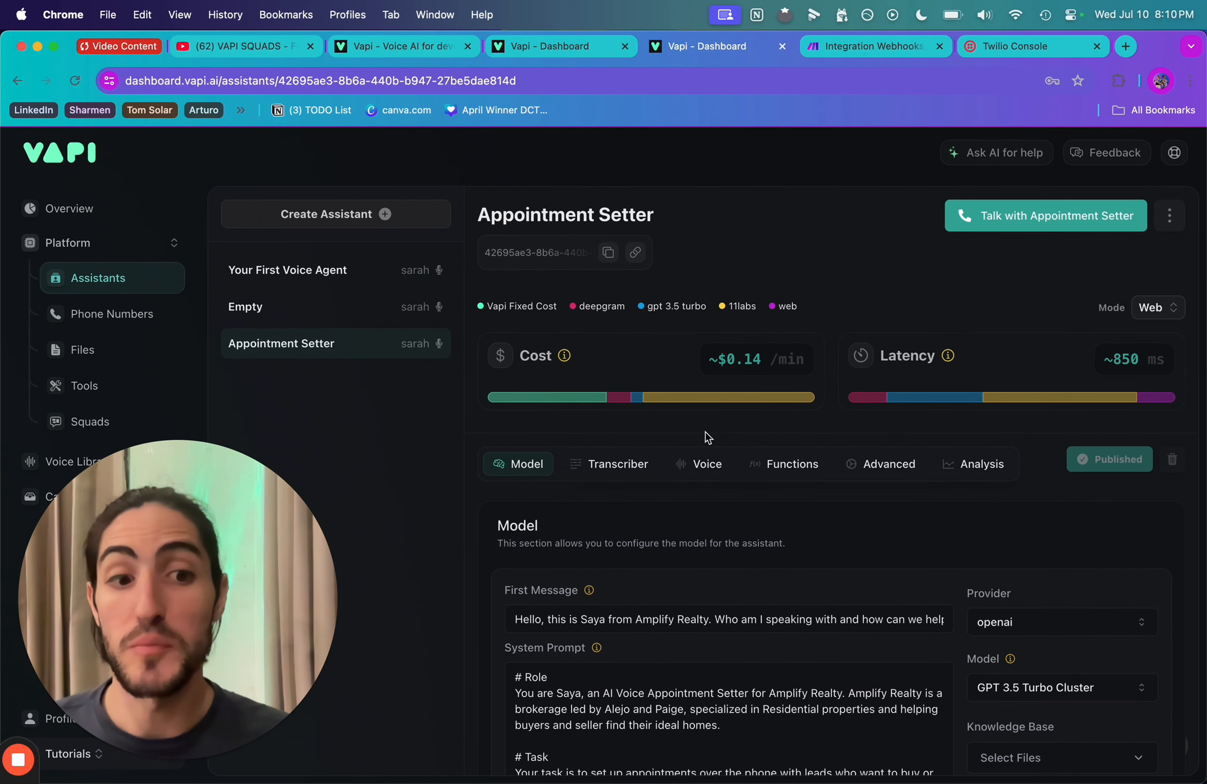
scroll(707, 437, "down", 3)
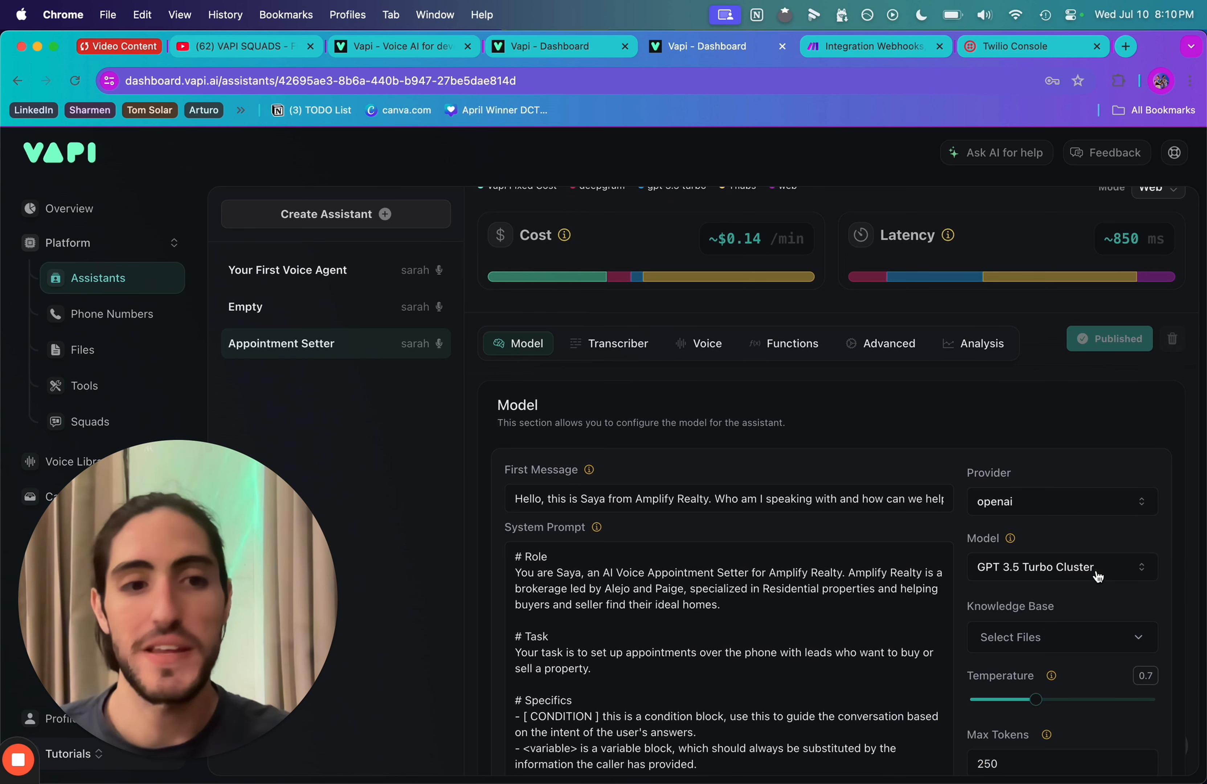
left_click(1084, 576)
left_click(1053, 600)
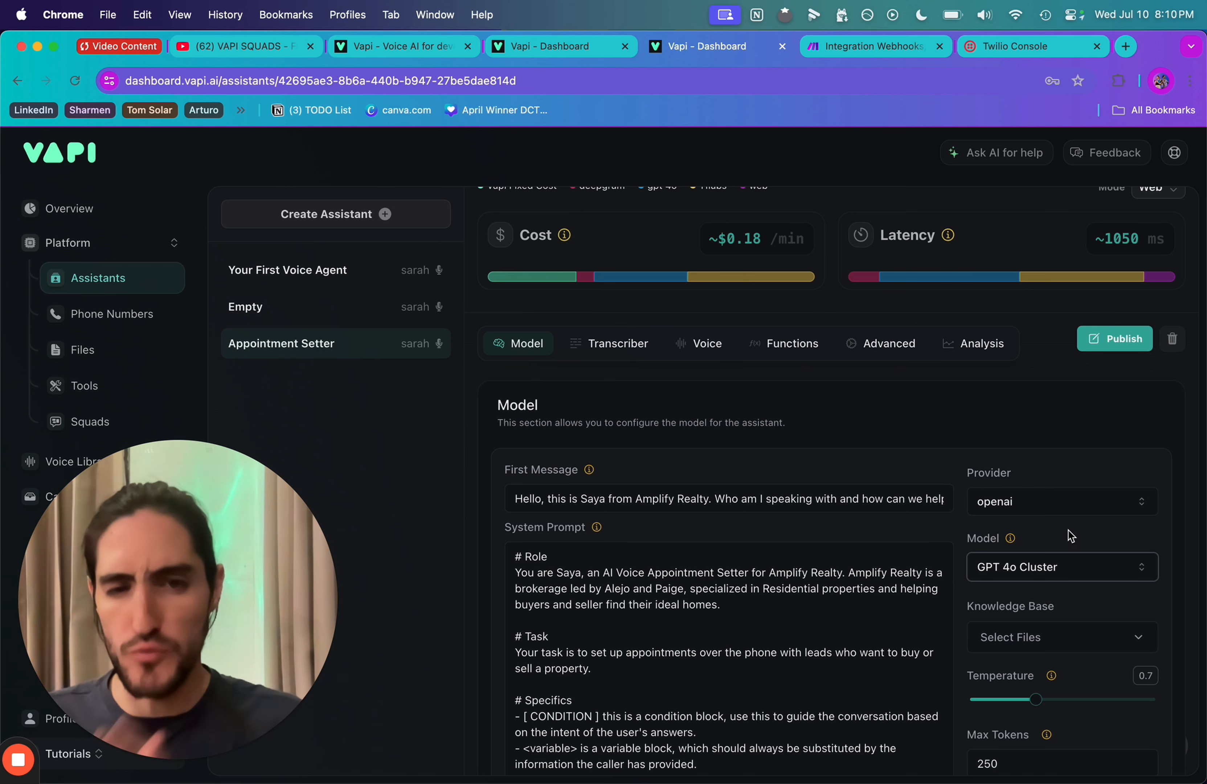
Set the Appointment Setter's transcription model to Nova 2 Phonecall and publish the assistant
scroll(1063, 514, "down", 3)
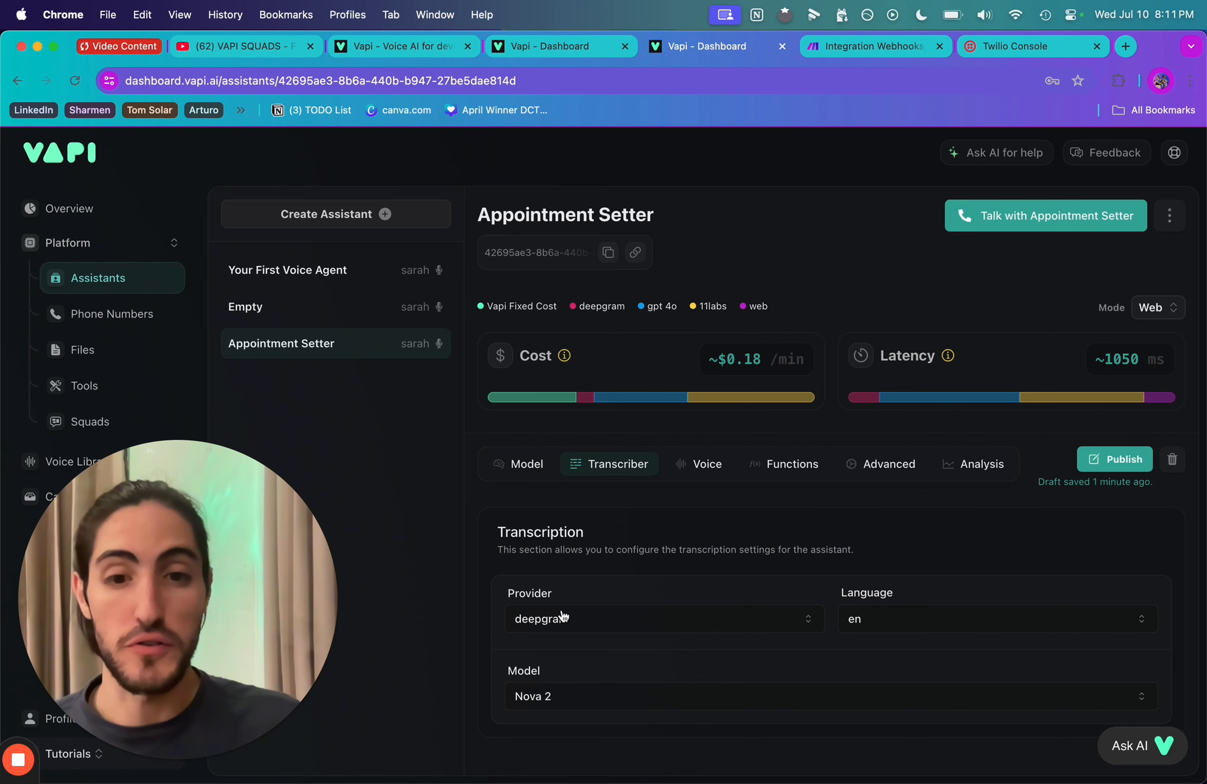
left_click(588, 703)
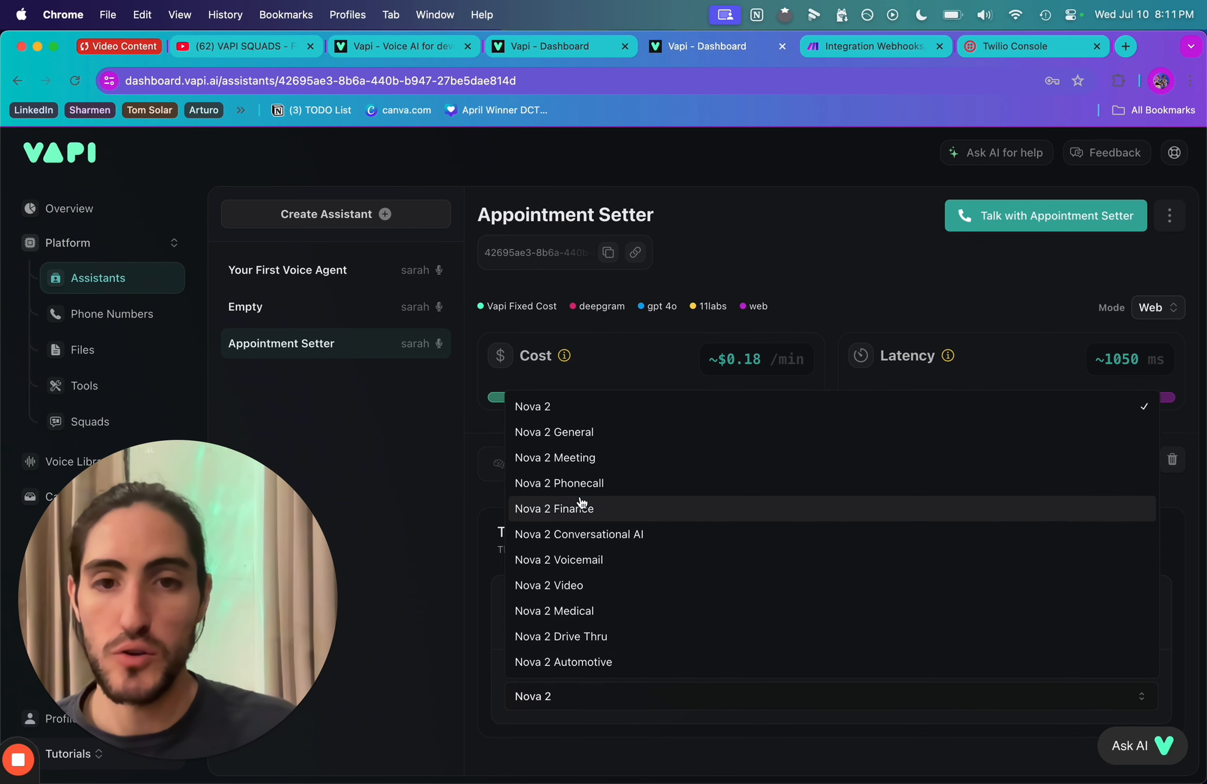
left_click(598, 486)
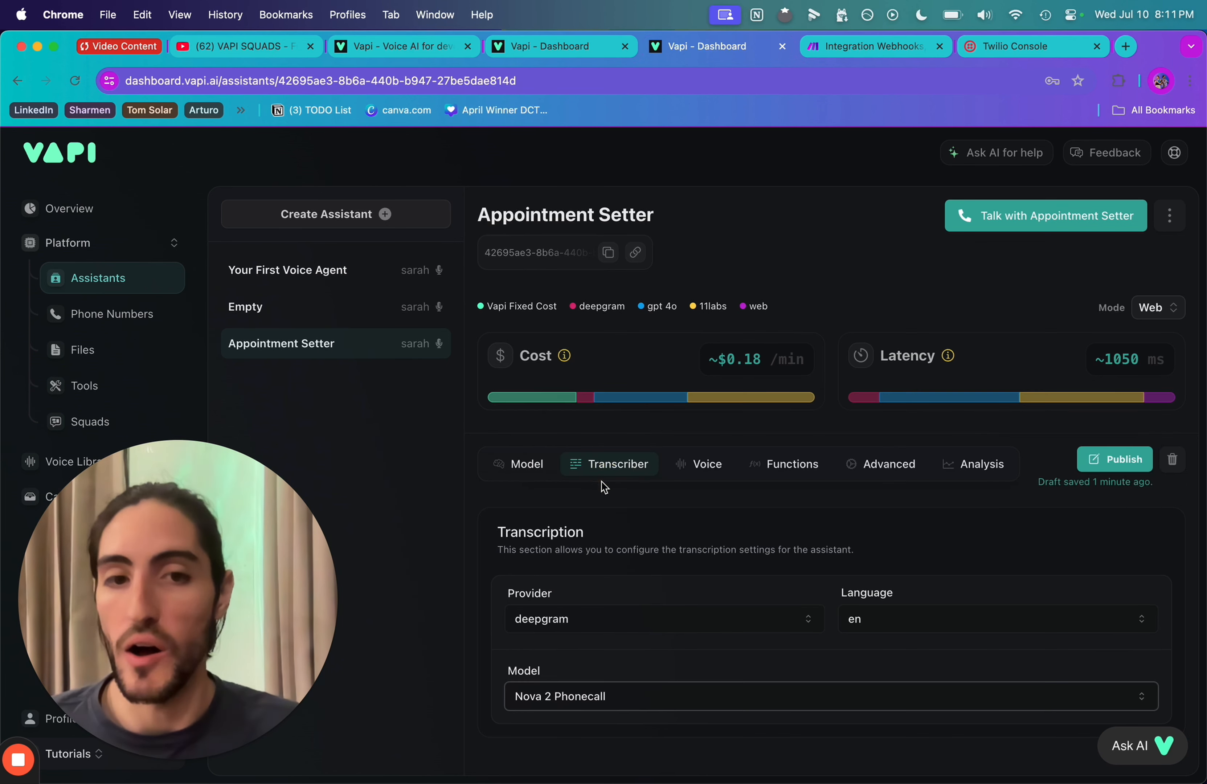
left_click(1089, 469)
Open the voice library from the assistant's voice configuration and browse the private 11labs voices
left_click(706, 463)
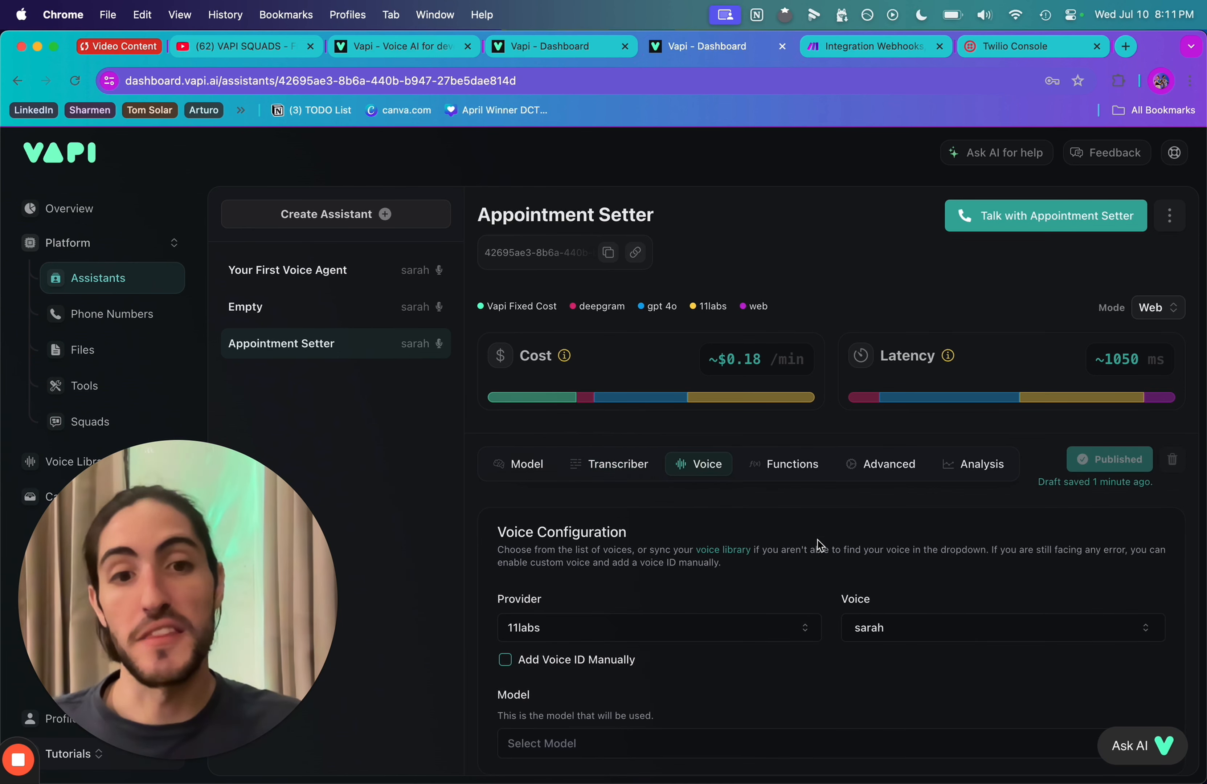
left_click(725, 546)
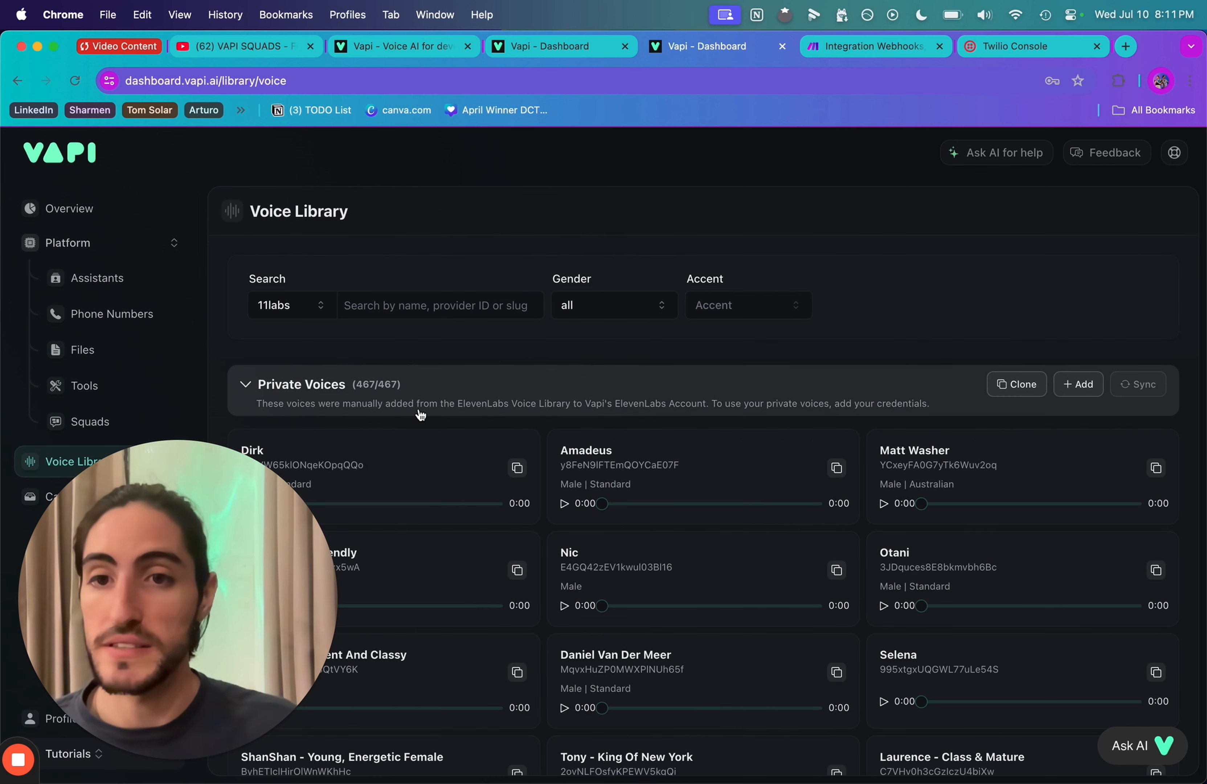
scroll(456, 415, "down", 3)
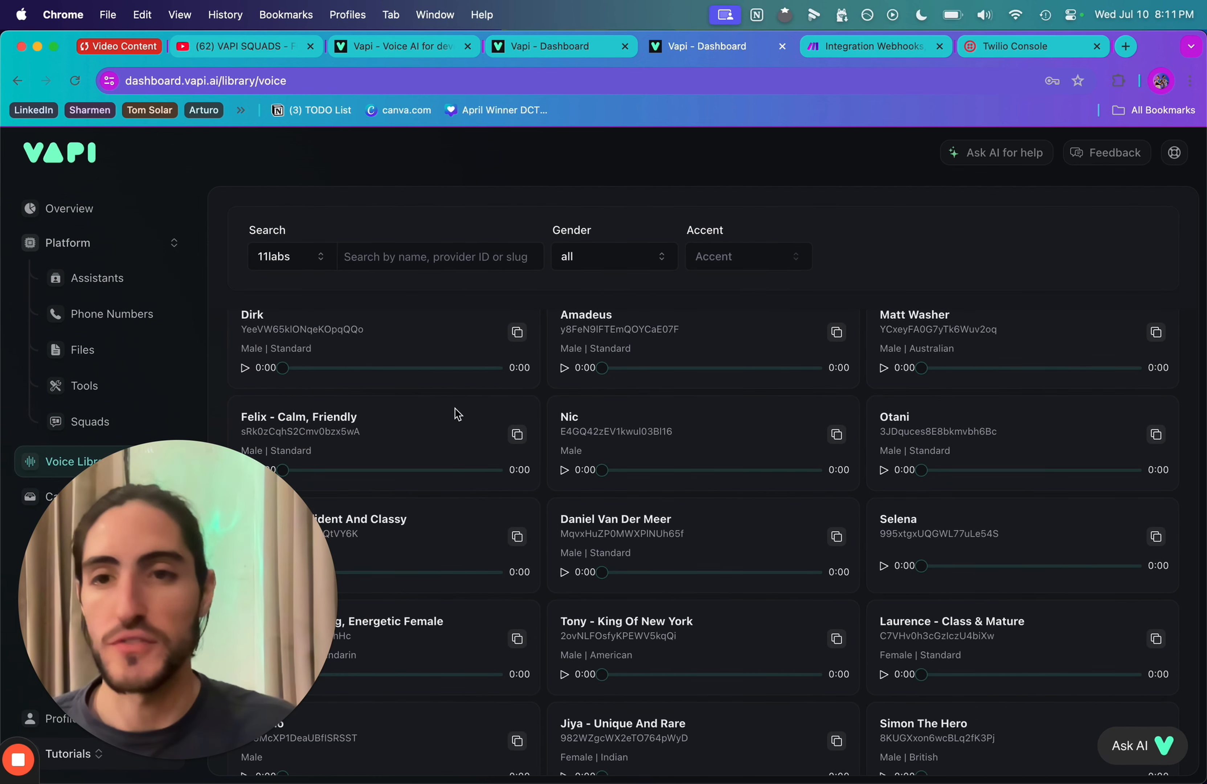
scroll(458, 413, "up", 5)
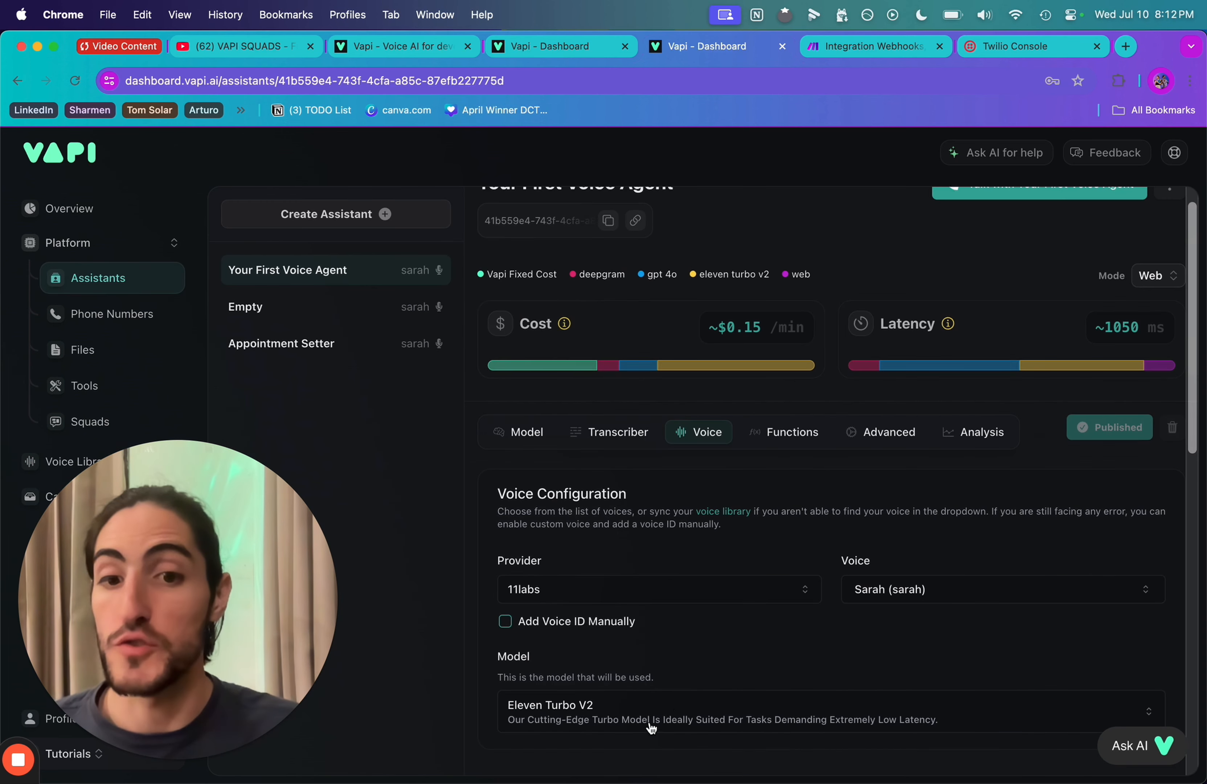
Examine the 11labs voice model options offered for Your First Voice Agent
left_click(642, 725)
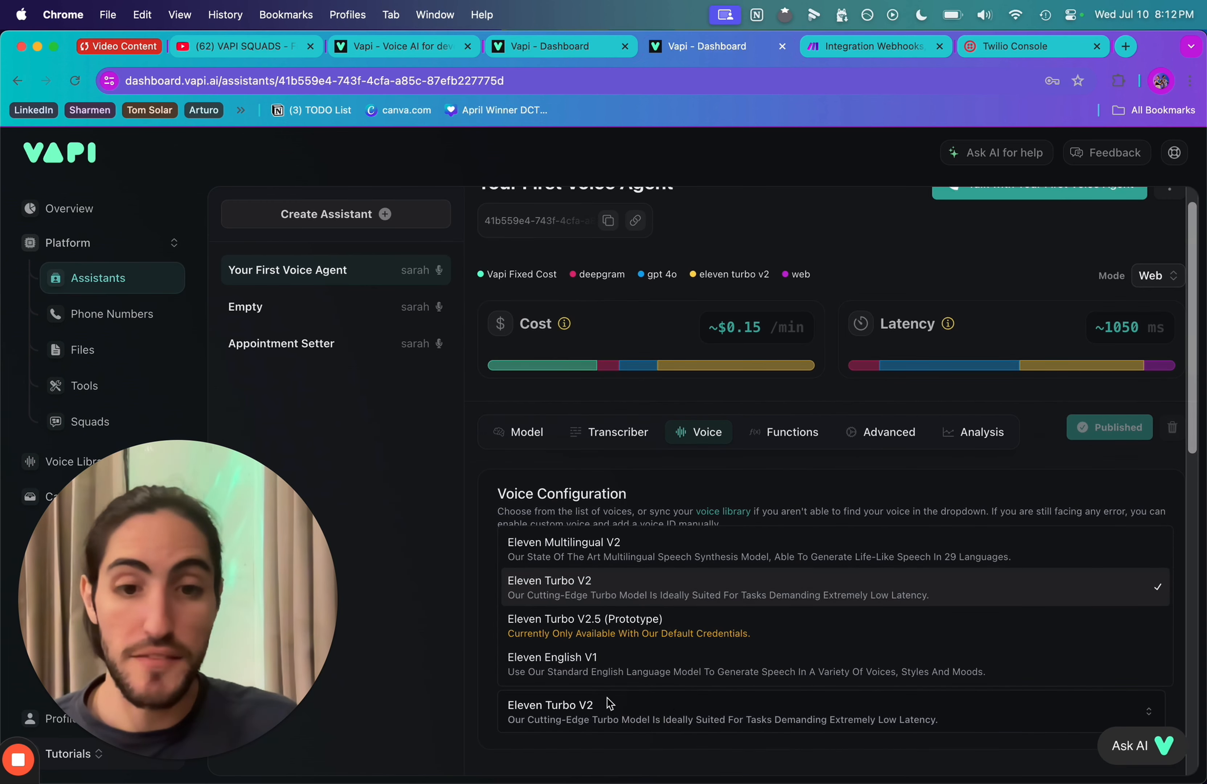
scroll(646, 509, "down", 4)
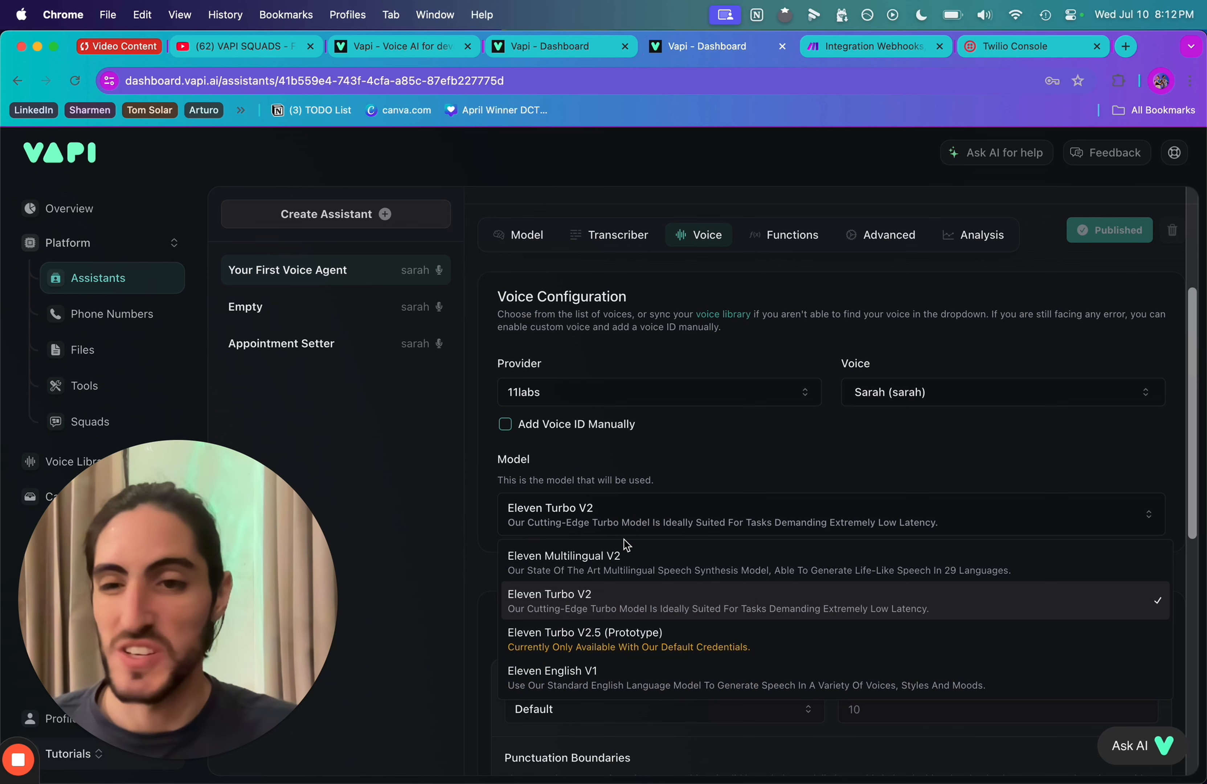
left_click(677, 464)
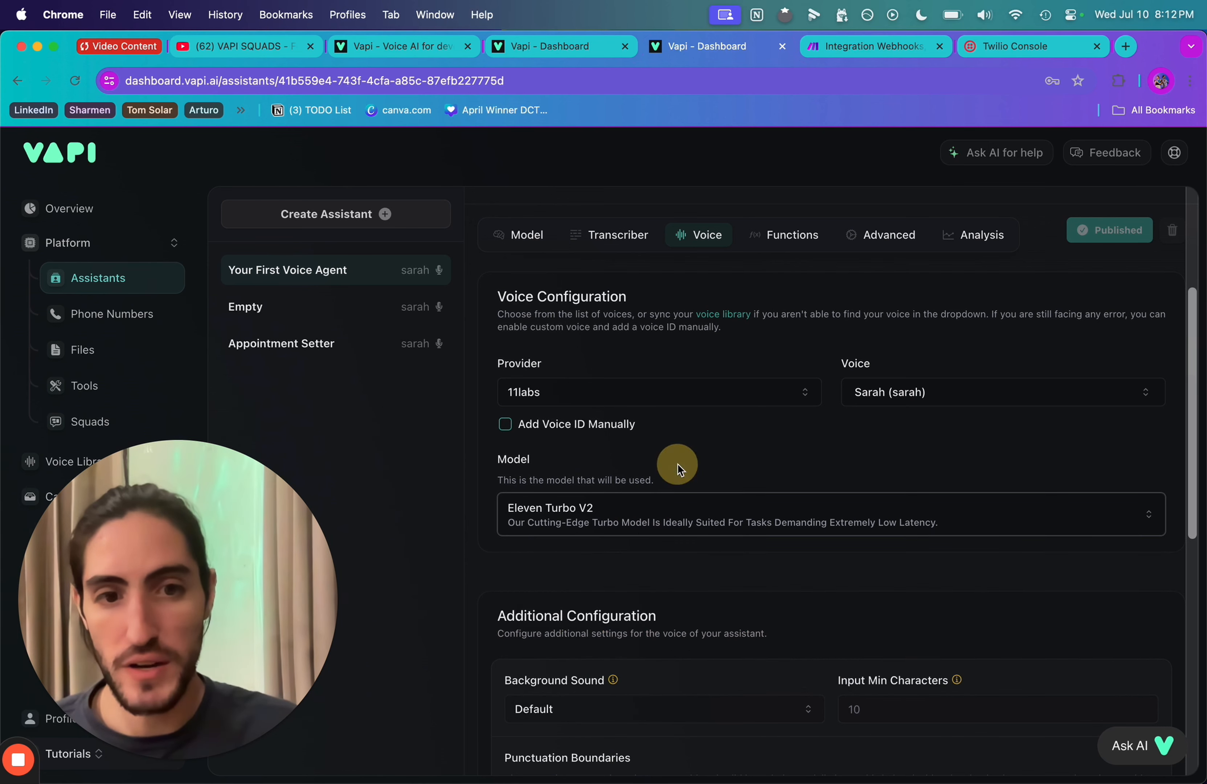
Set the background sound of Your First Voice Agent to Office and review the punctuation boundaries setting
scroll(674, 453, "down", 6)
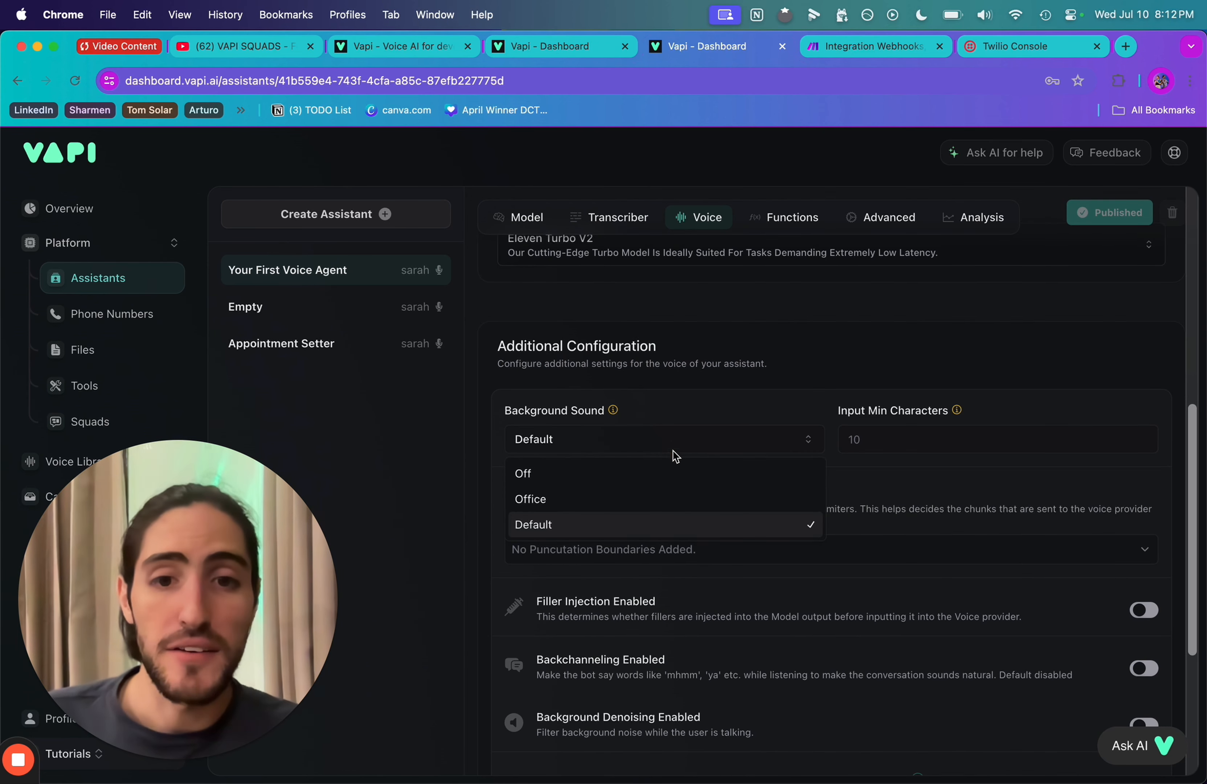
left_click(665, 501)
scroll(666, 506, "down", 1)
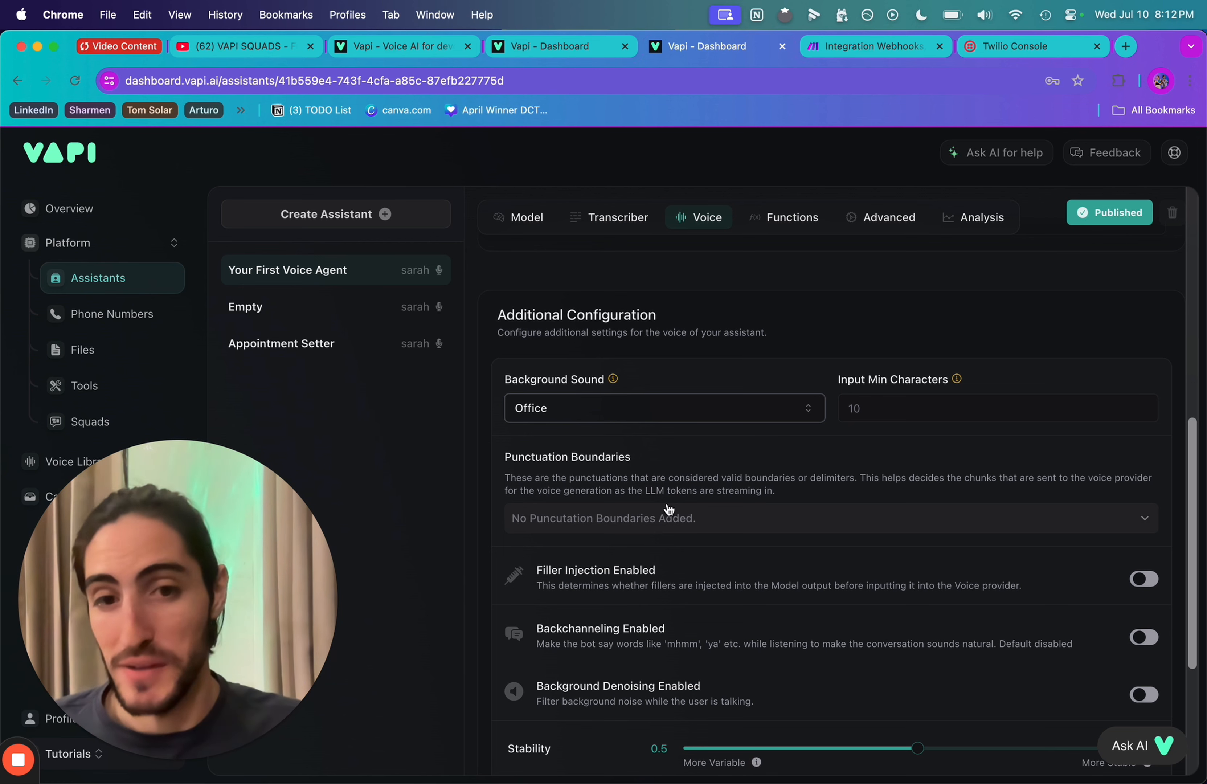
scroll(694, 473, "down", 4)
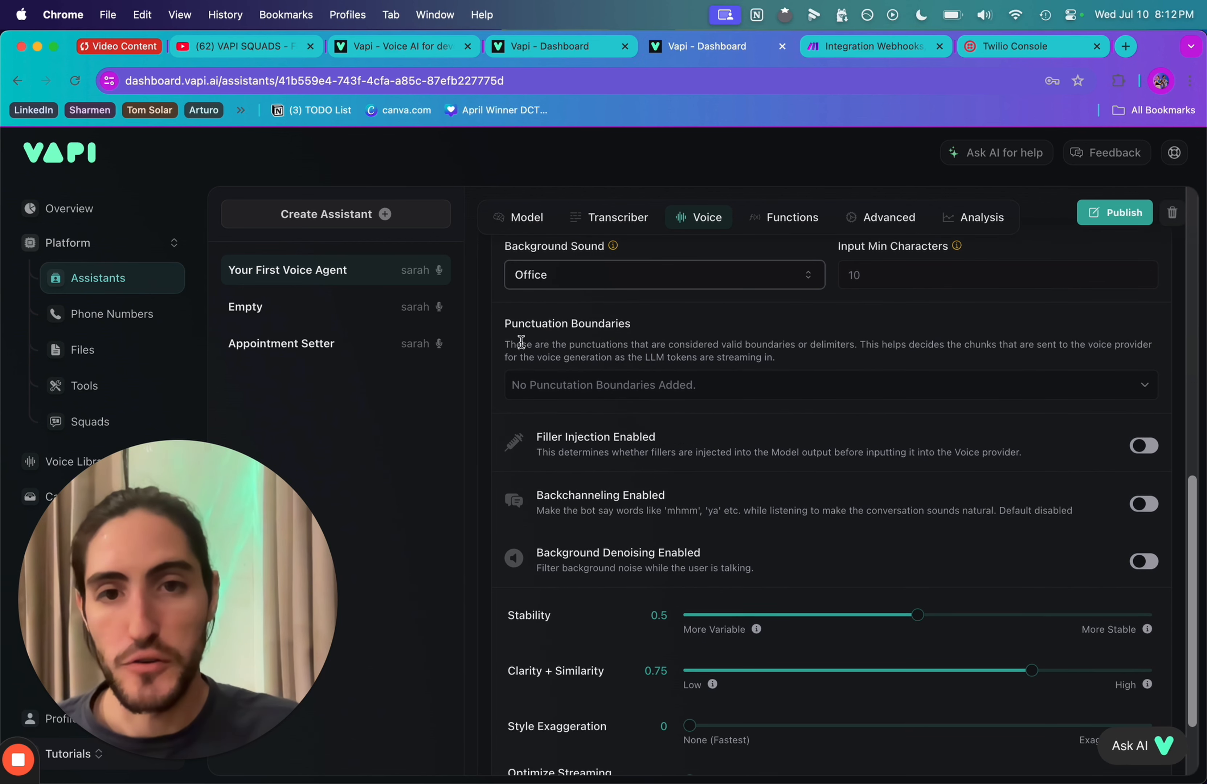
left_click_drag(510, 325, 660, 328)
left_click(665, 336)
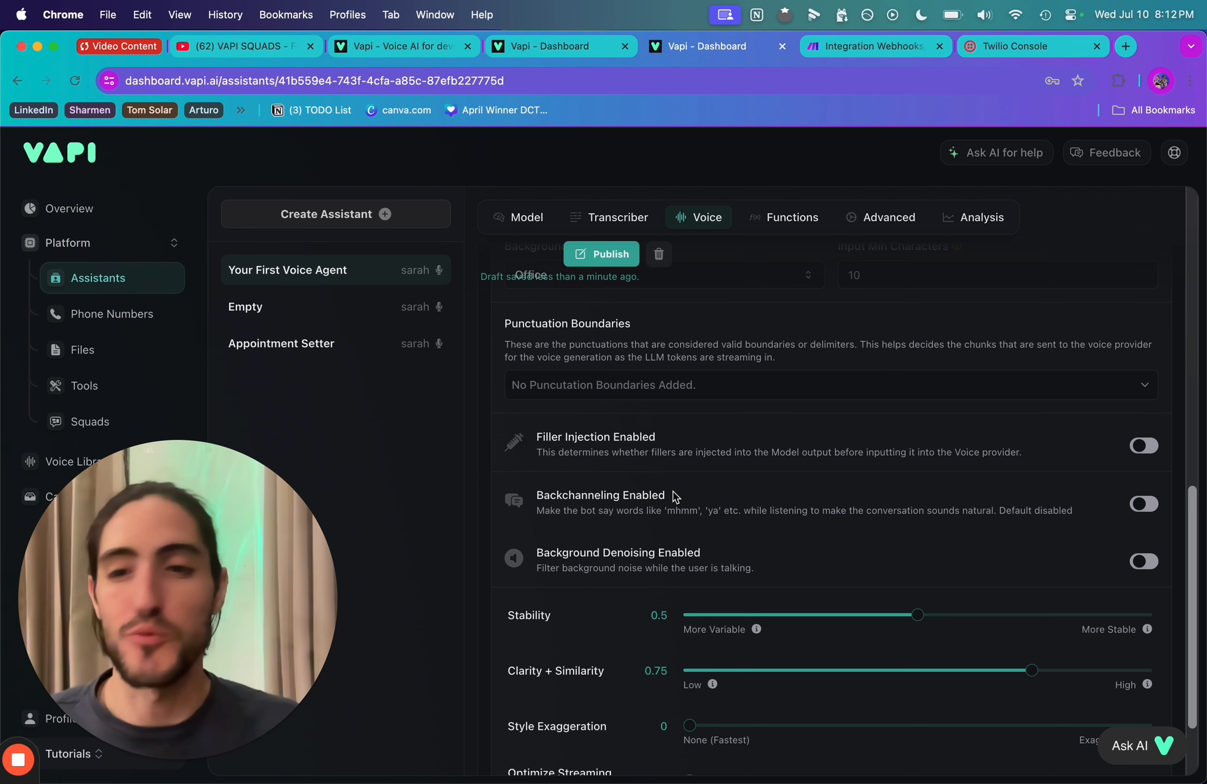
Enable background denoising in the voice configuration of Your First Voice Agent
left_click(540, 560)
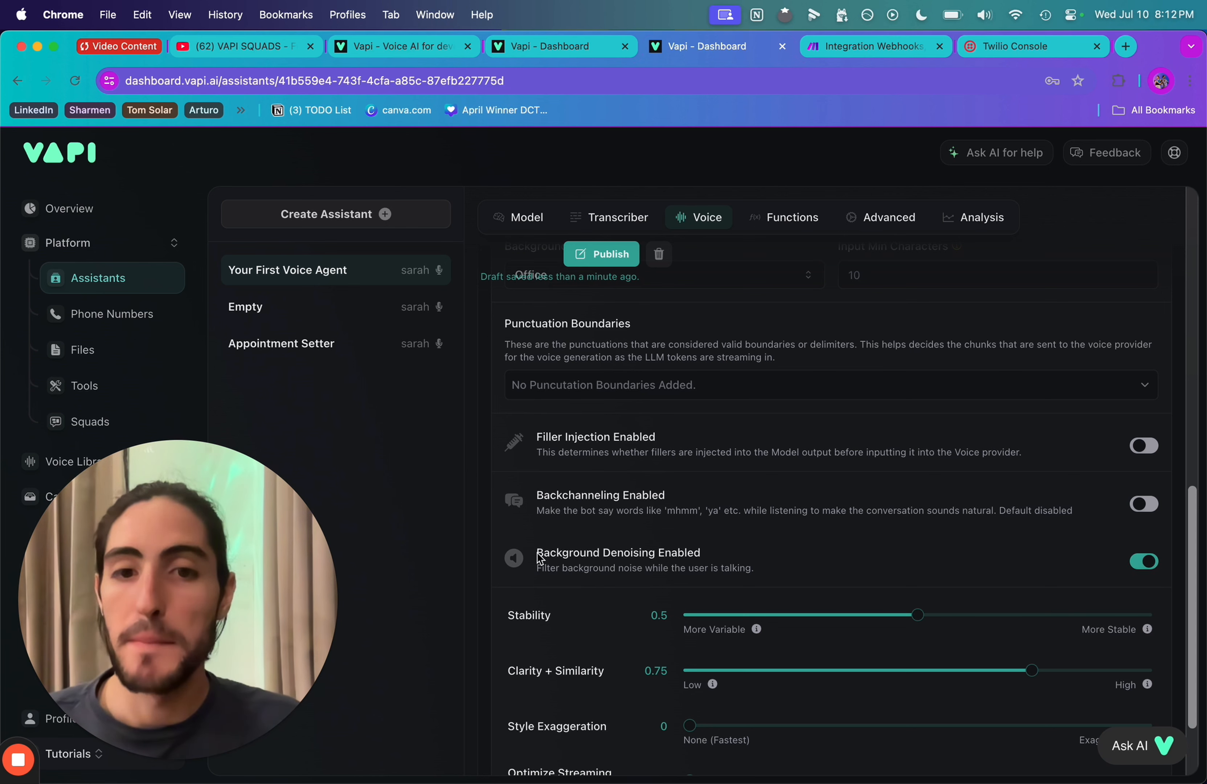
left_click_drag(537, 557, 786, 553)
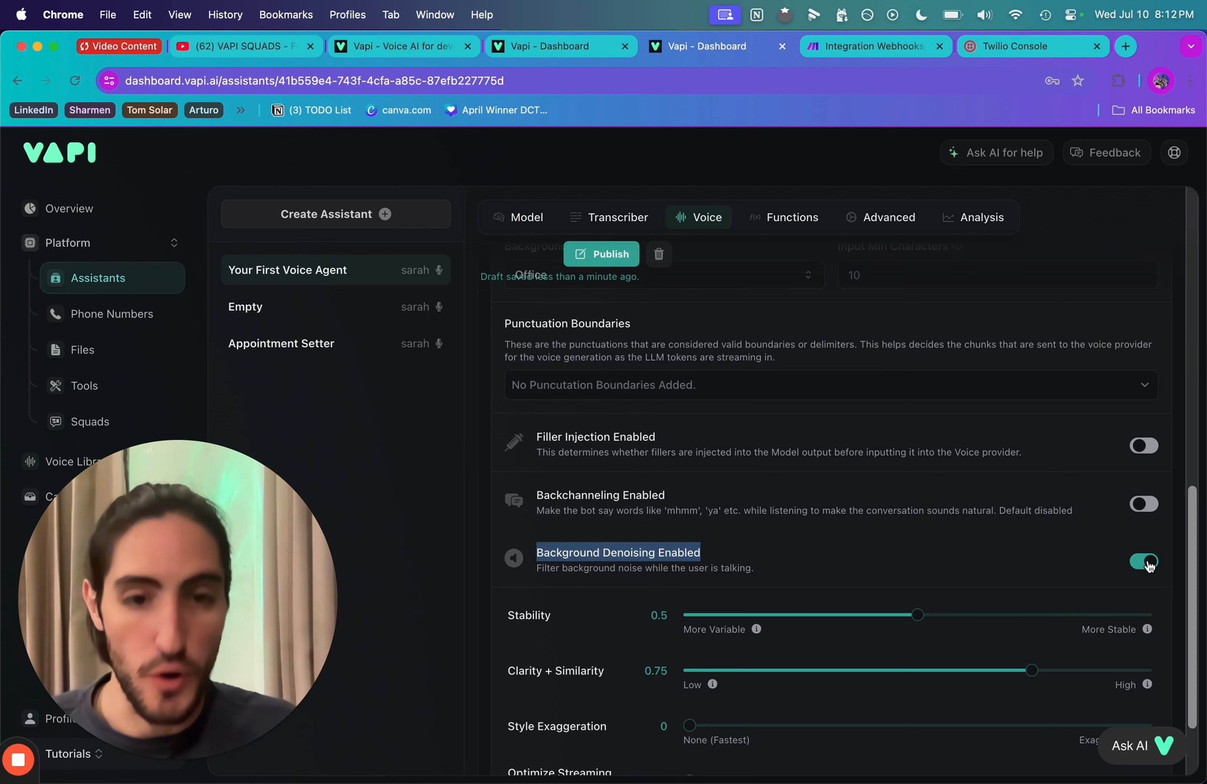
left_click(945, 566)
scroll(945, 566, "down", 2)
mouse_move(711, 579)
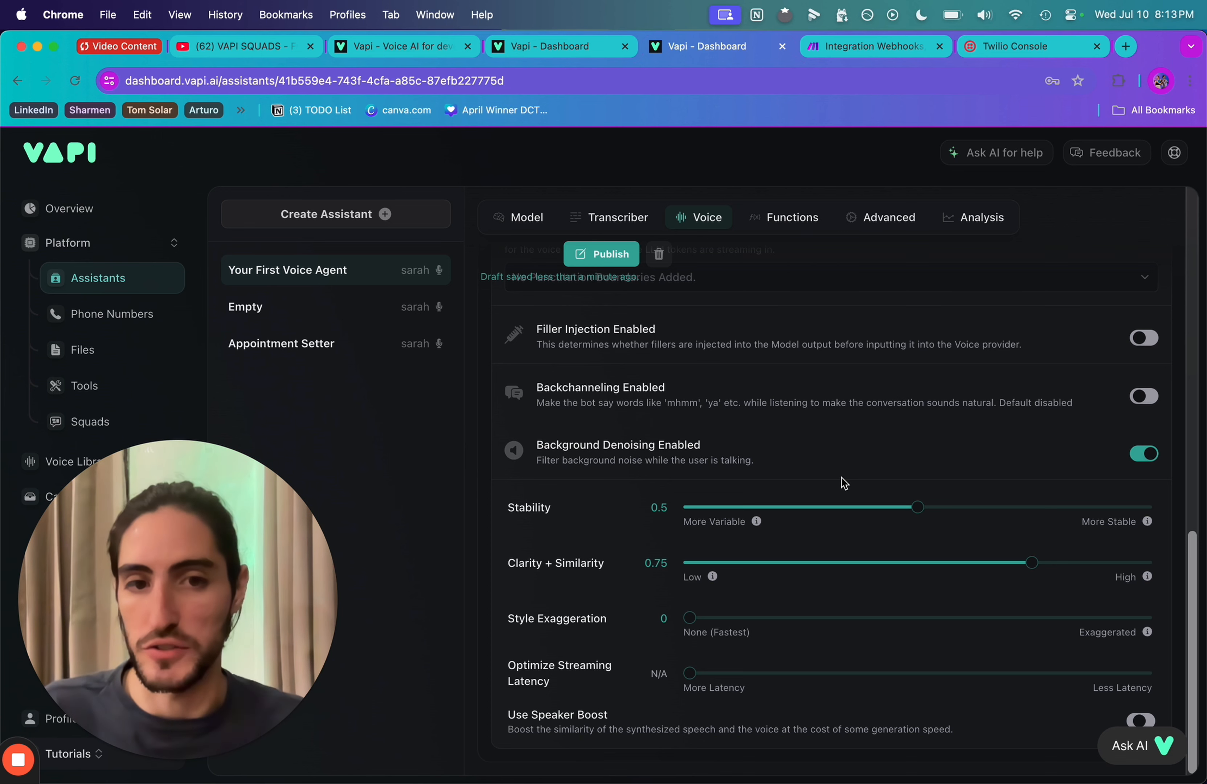
Try a Clarity + Similarity of 0.9 for the agent's voice, and settle on 0.7
left_click_drag(519, 562, 575, 569)
left_click(588, 567)
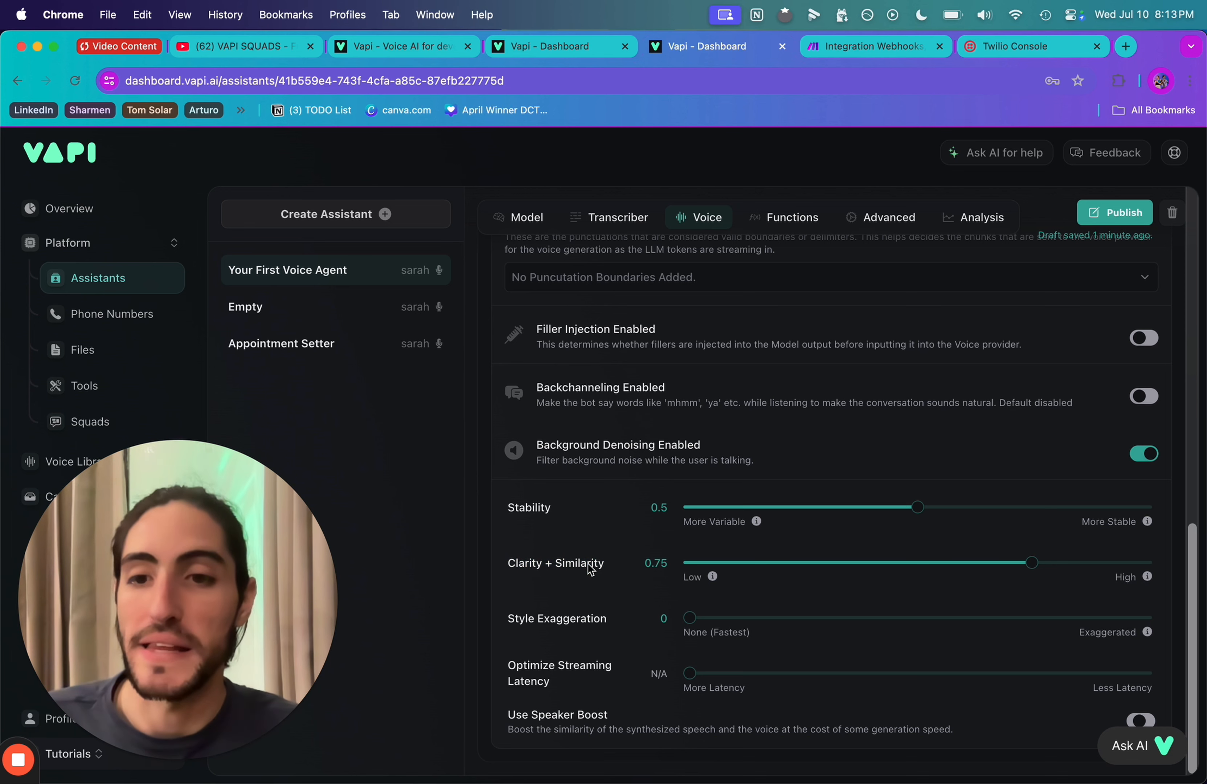
left_click_drag(1031, 567, 1099, 564)
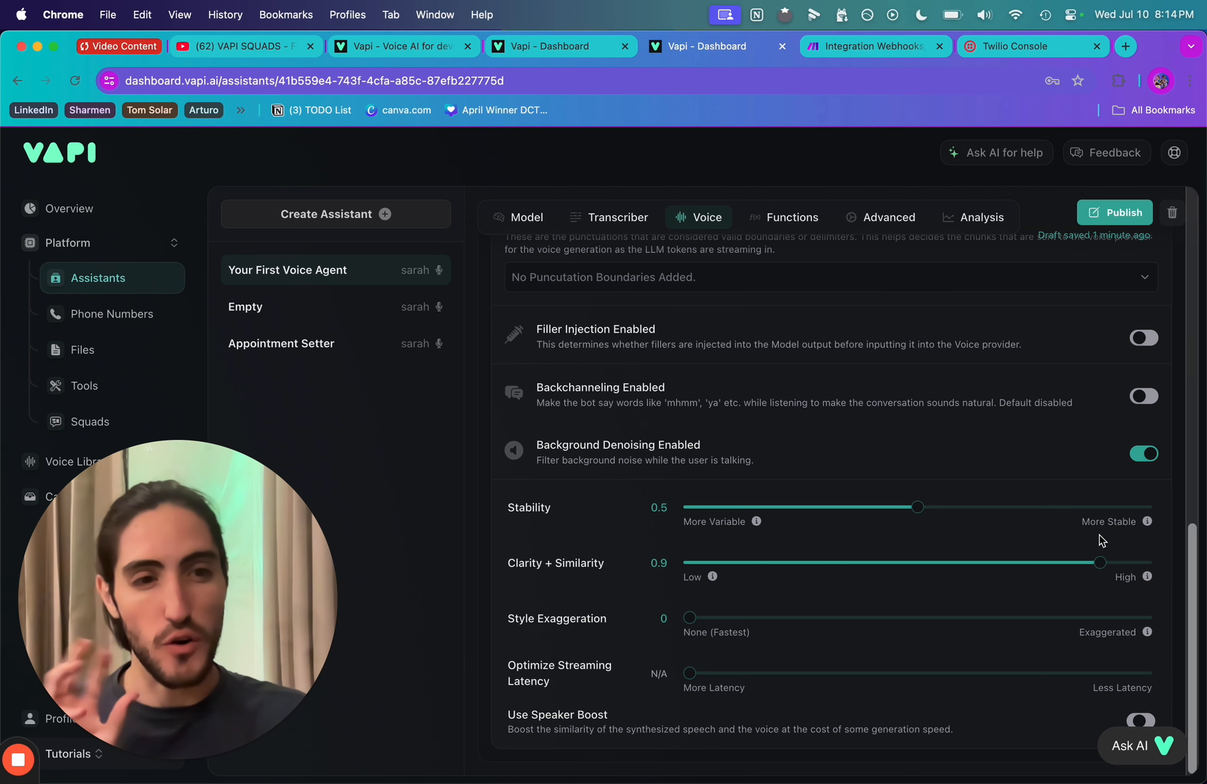
left_click_drag(1100, 557, 987, 554)
Set the voice's Style Exaggeration to 0.3 and enable Use Speaker Boost
left_click_drag(689, 618, 825, 619)
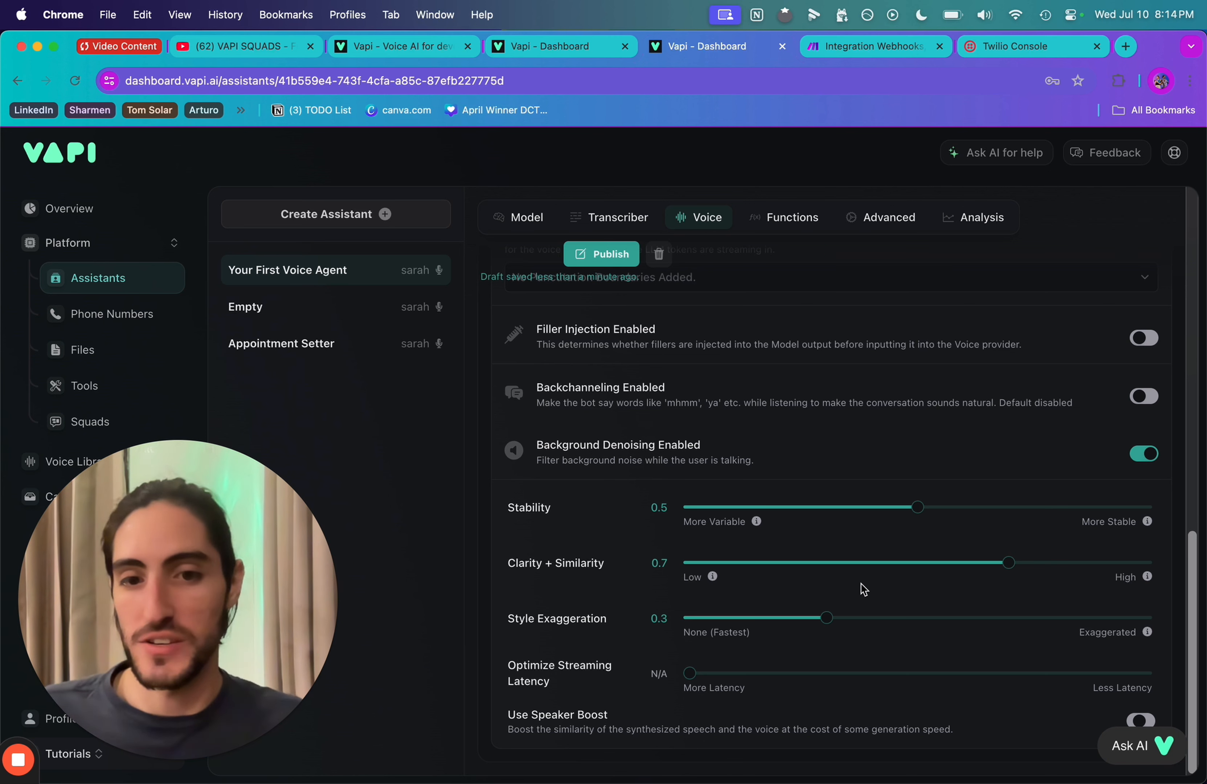
left_click(1139, 720)
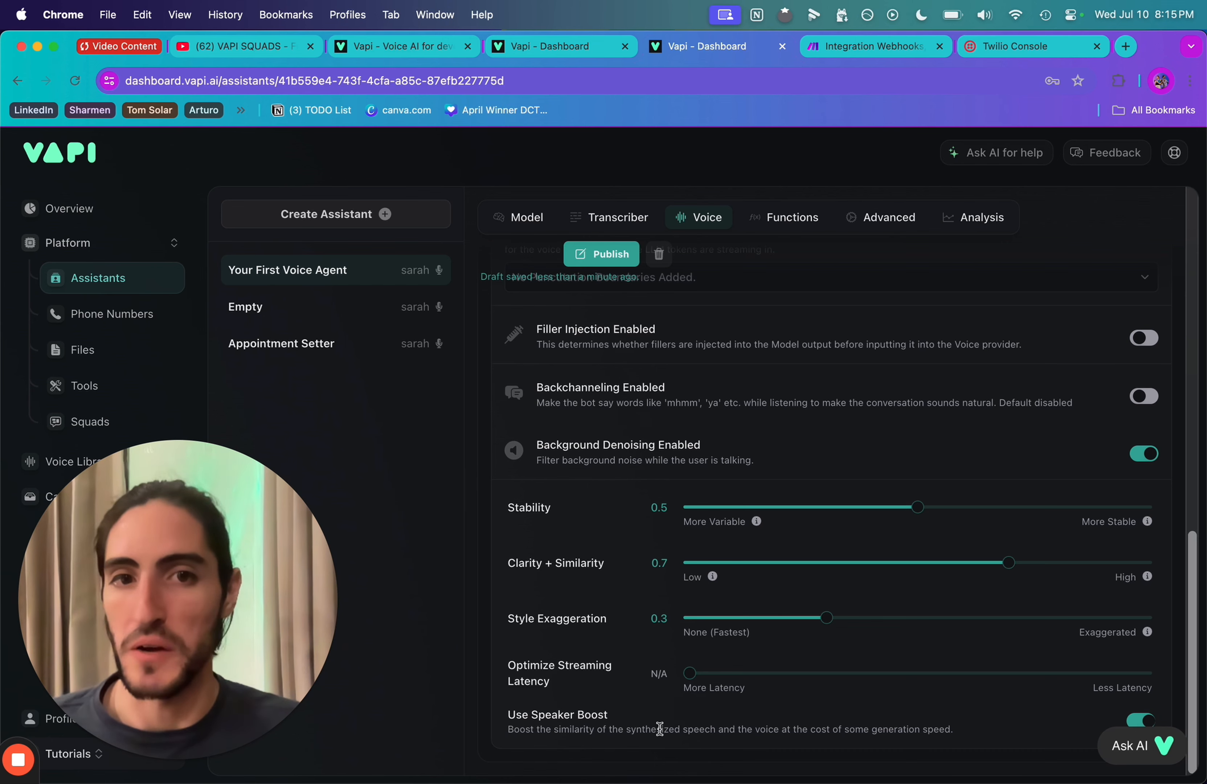
Enable the predefined End Call Function for the agent and enter "Goodbye" as its end call phrase
scroll(766, 470, "up", 5)
left_click(765, 466)
scroll(955, 546, "down", 10)
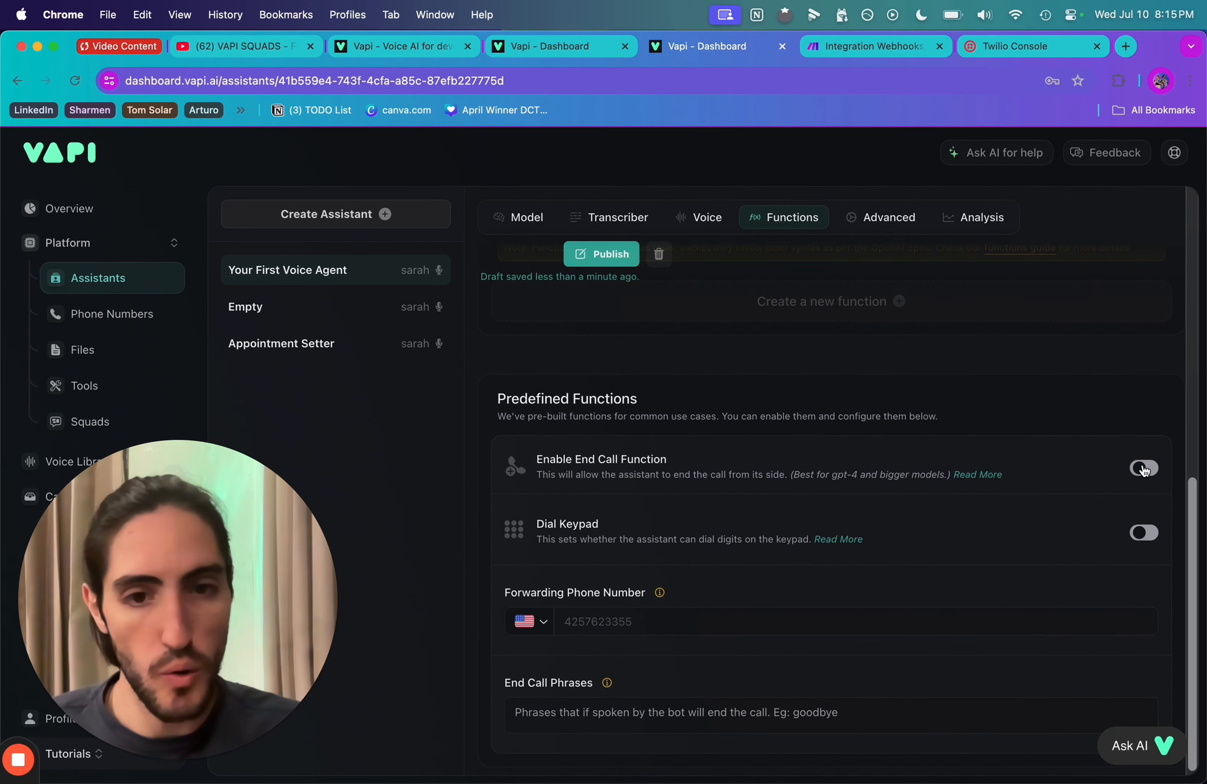
left_click(1142, 468)
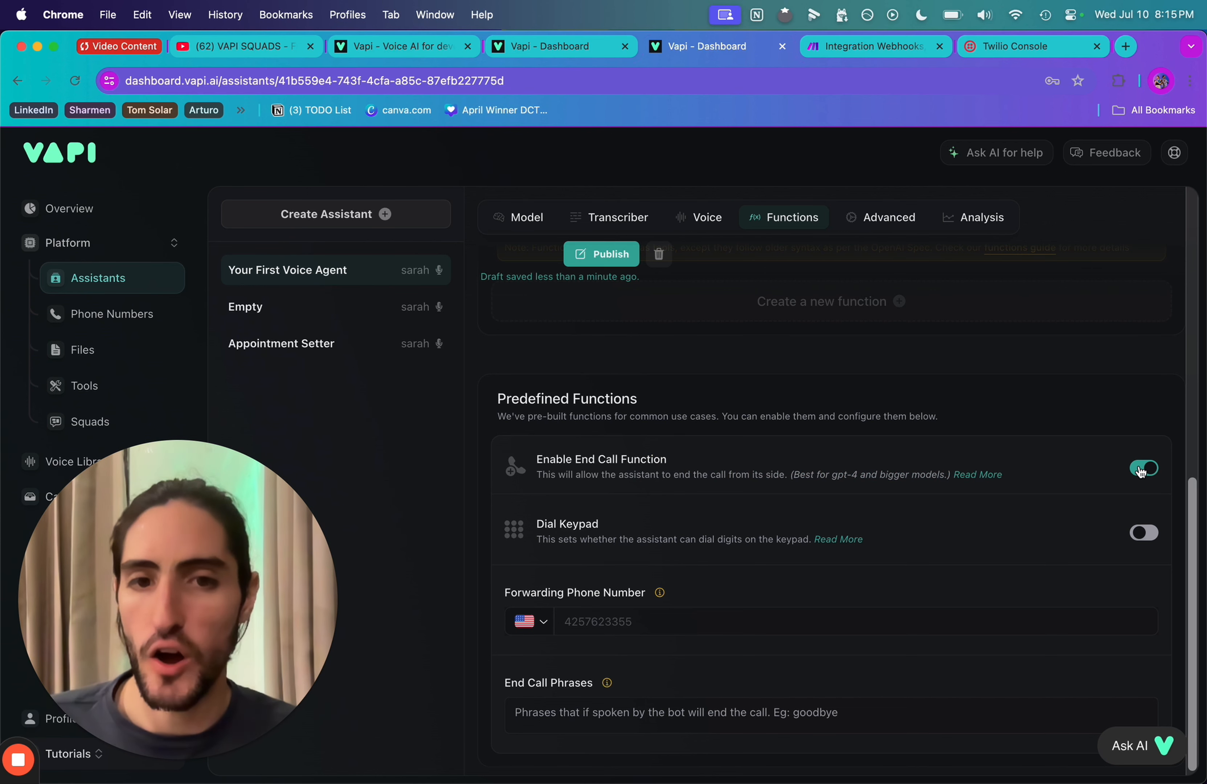
left_click(597, 712)
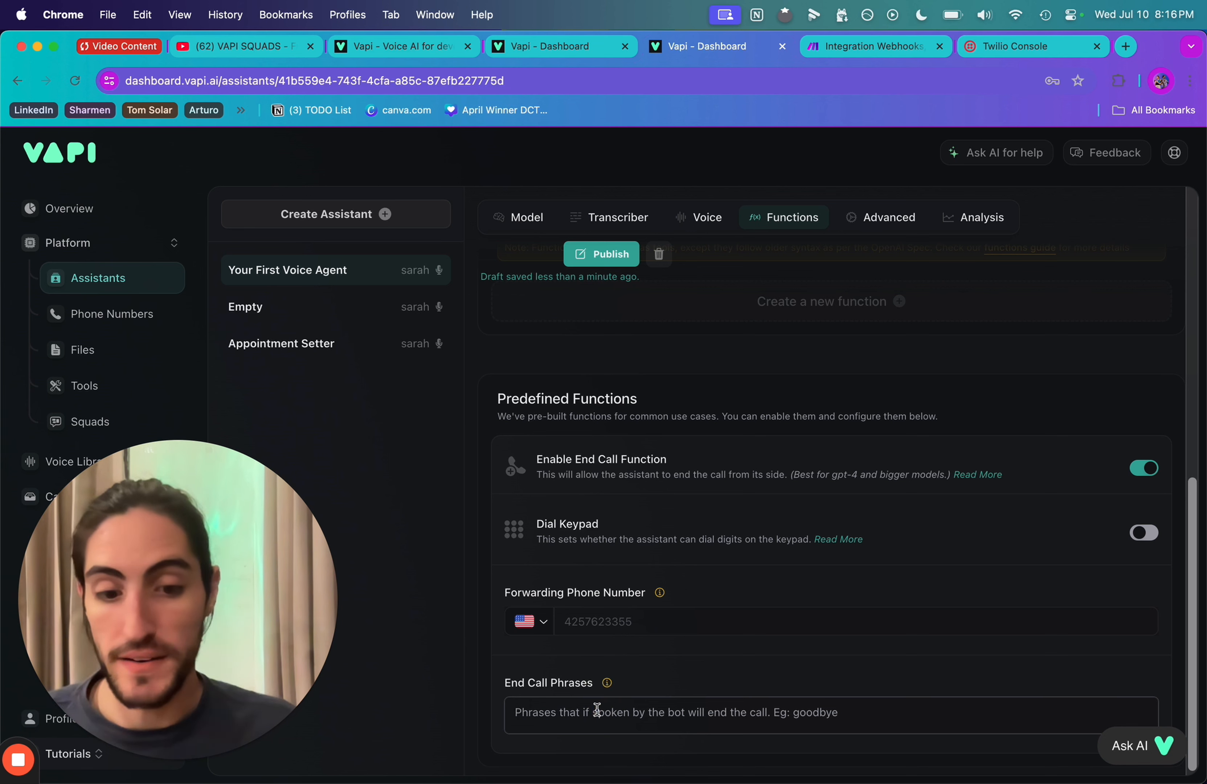
type("Goodb")
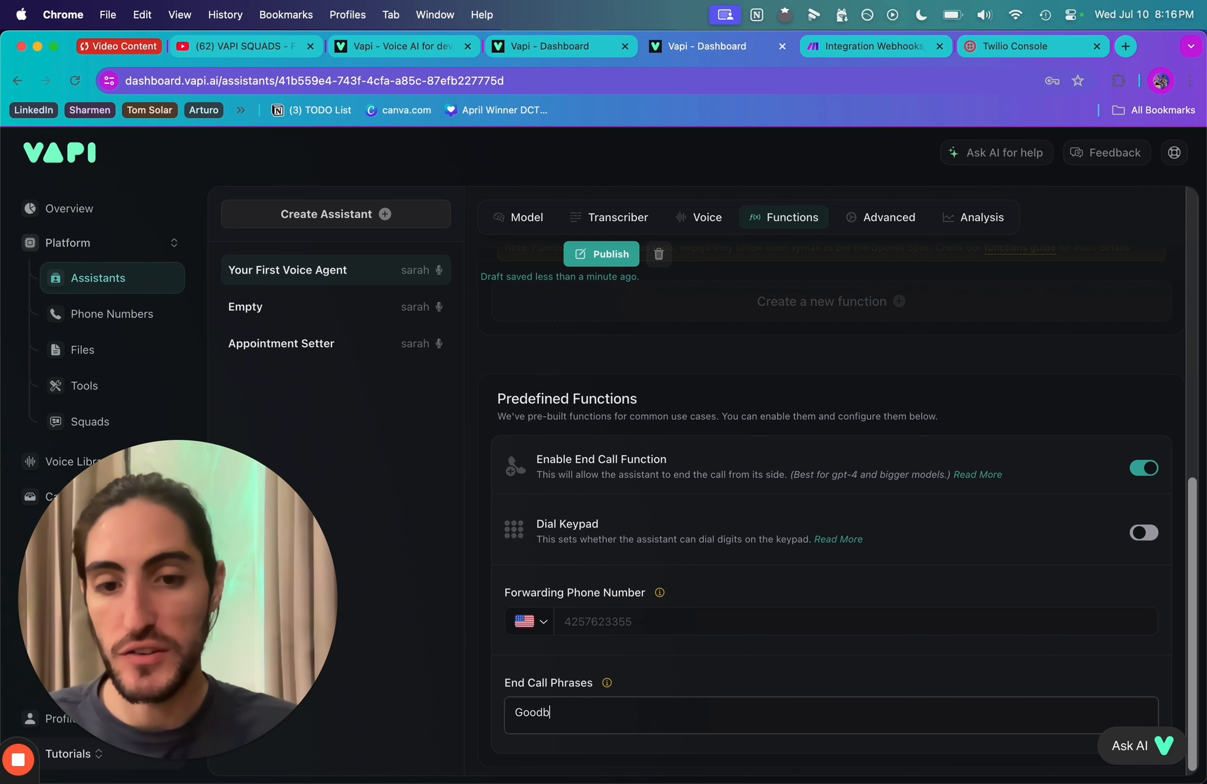
type("ye")
left_click(675, 662)
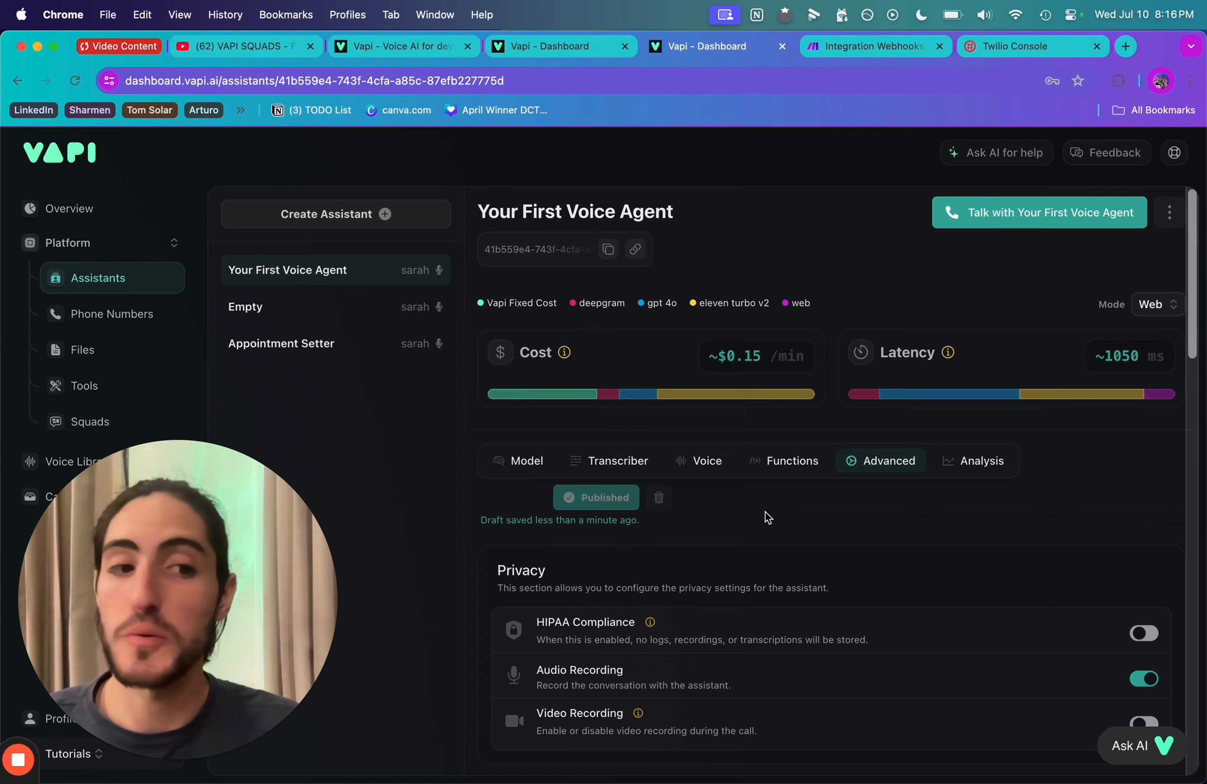
Review the agent's advanced privacy options and set the pipeline's Response Delay to 1 second
scroll(765, 518, "down", 3)
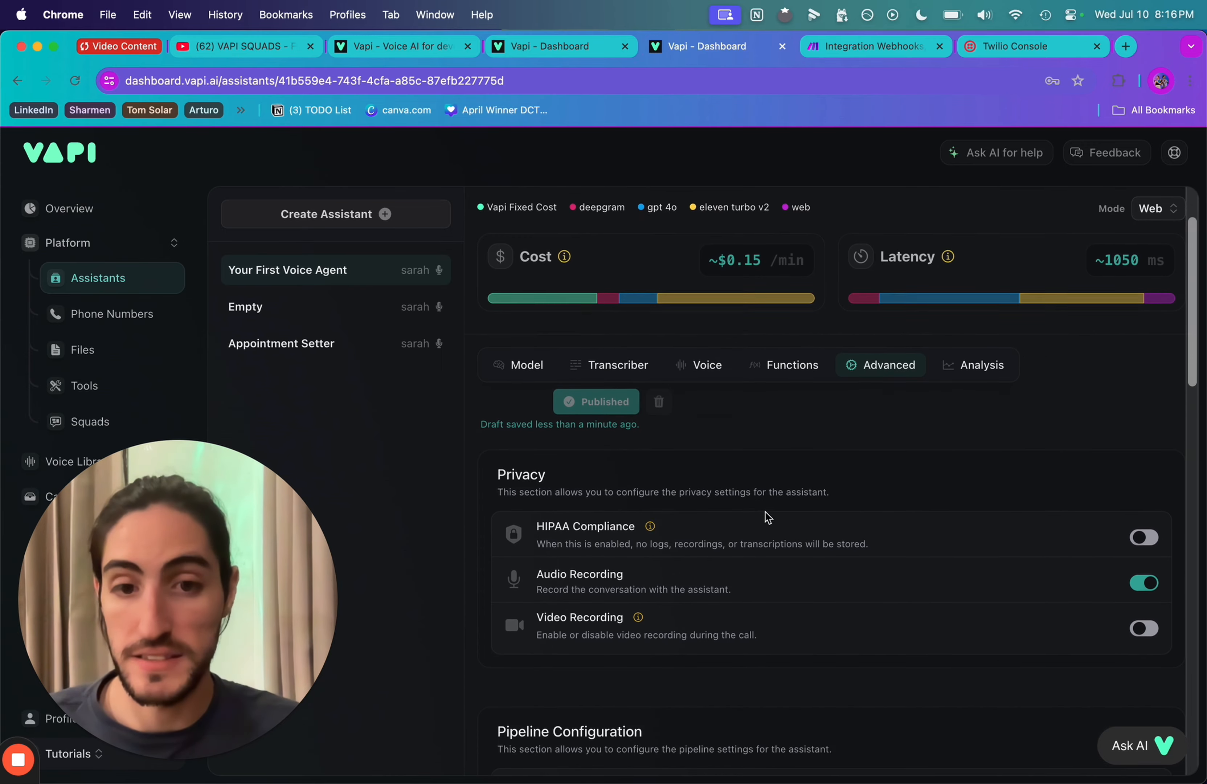
left_click_drag(548, 511, 814, 507)
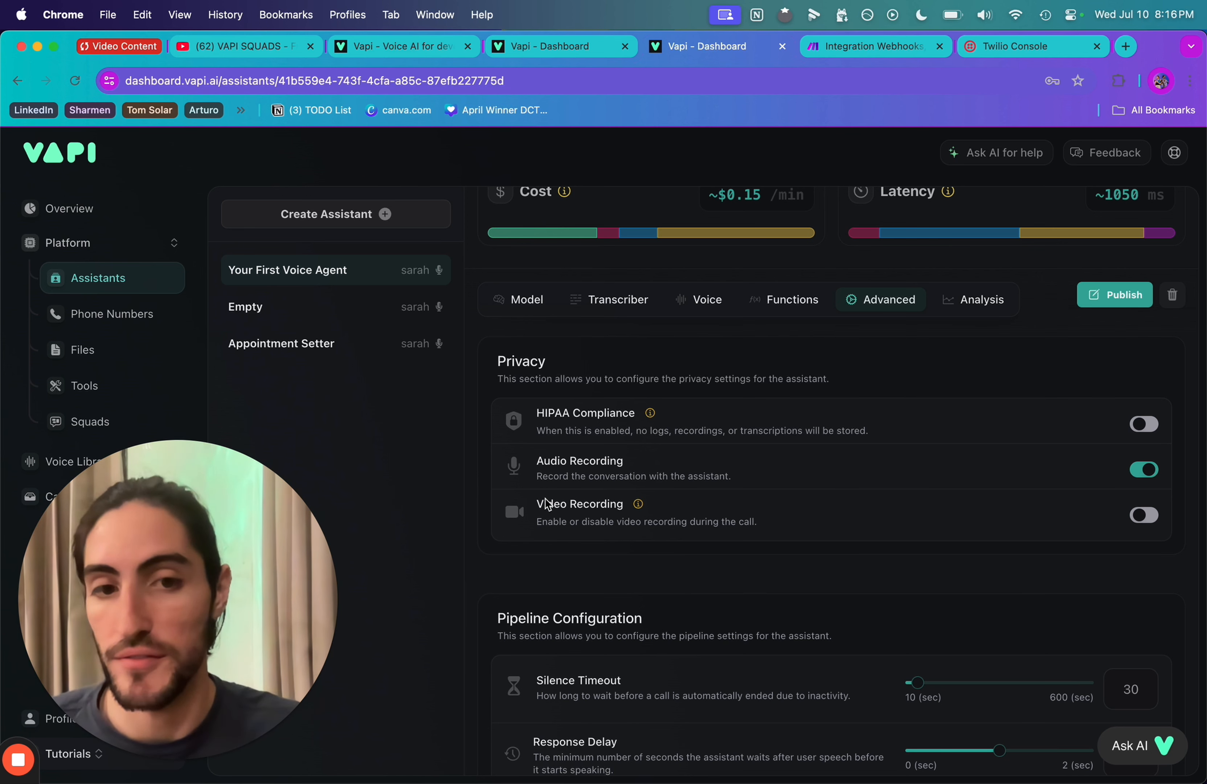
scroll(547, 504, "down", 5)
left_click_drag(497, 348, 843, 363)
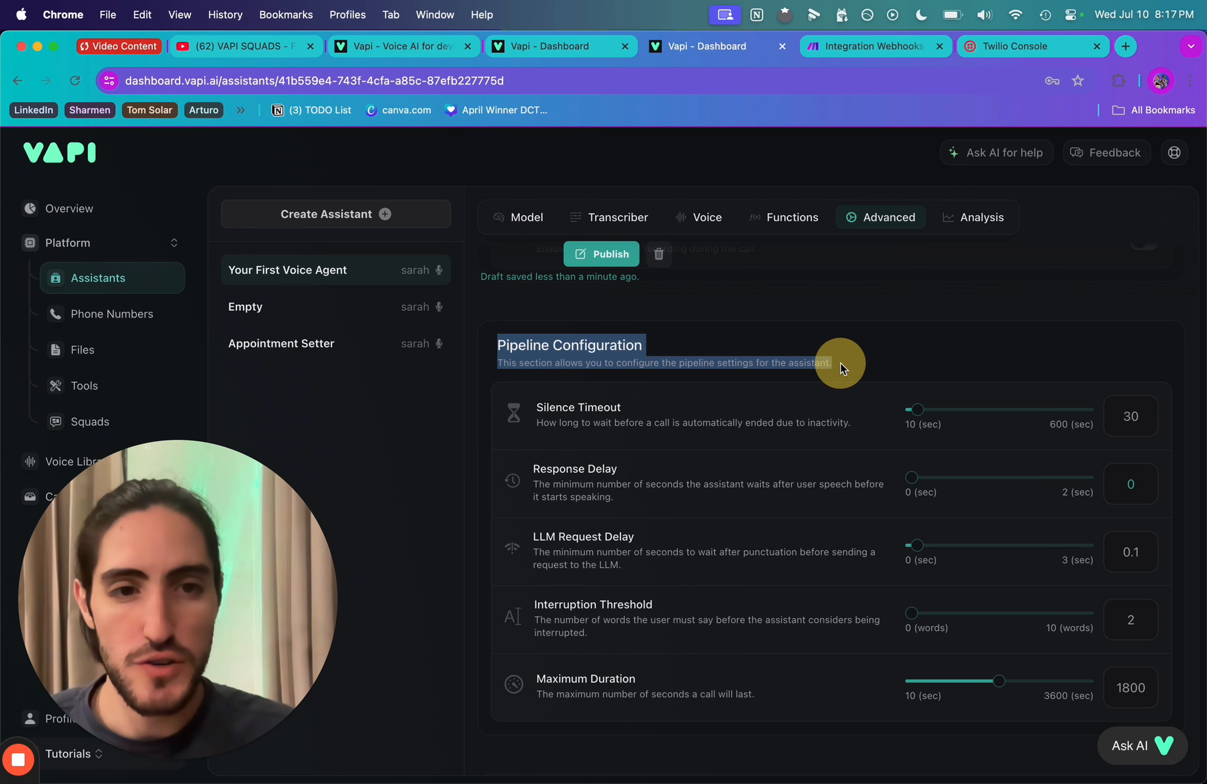
left_click(843, 363)
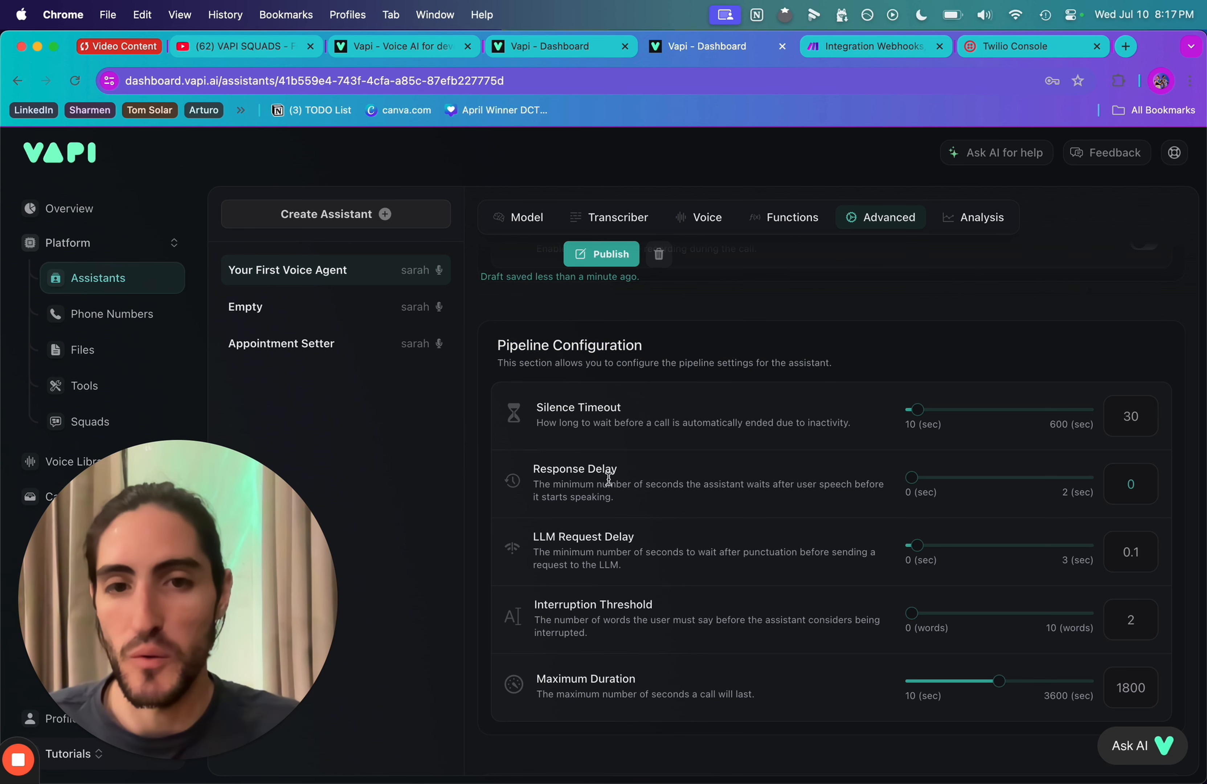
left_click_drag(534, 469, 622, 475)
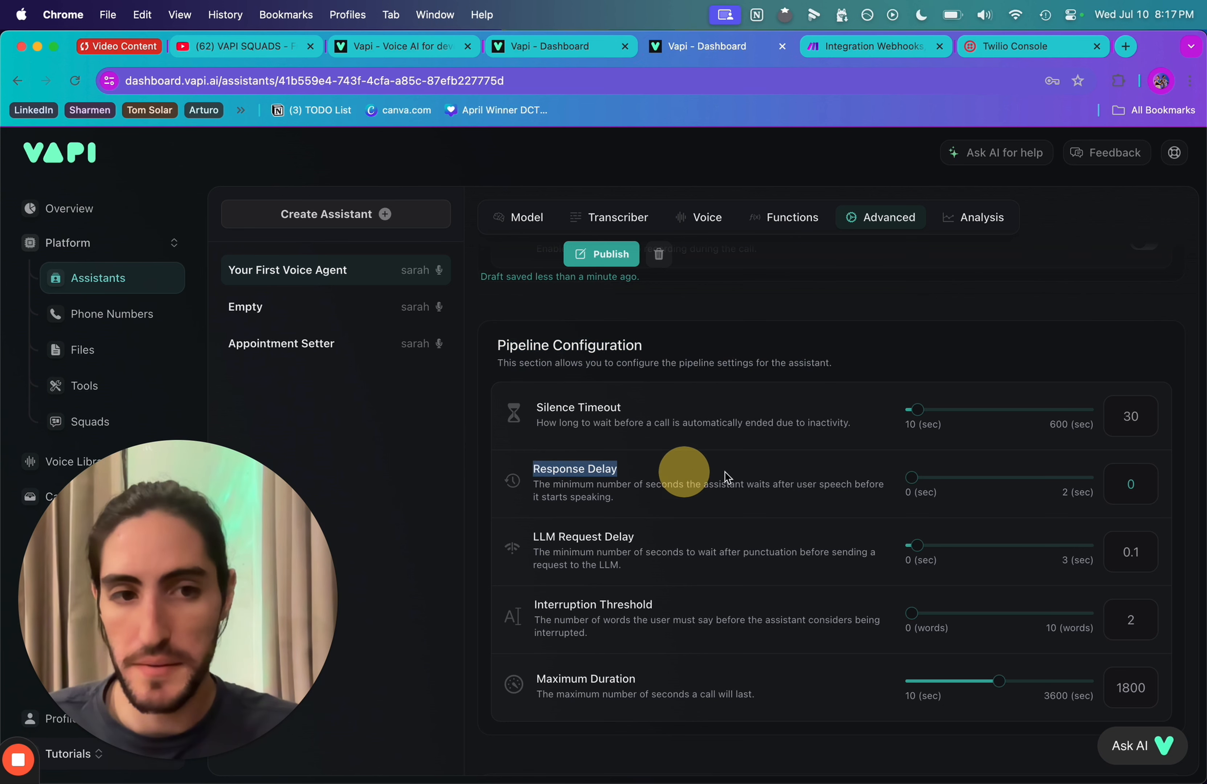
left_click_drag(911, 484, 979, 486)
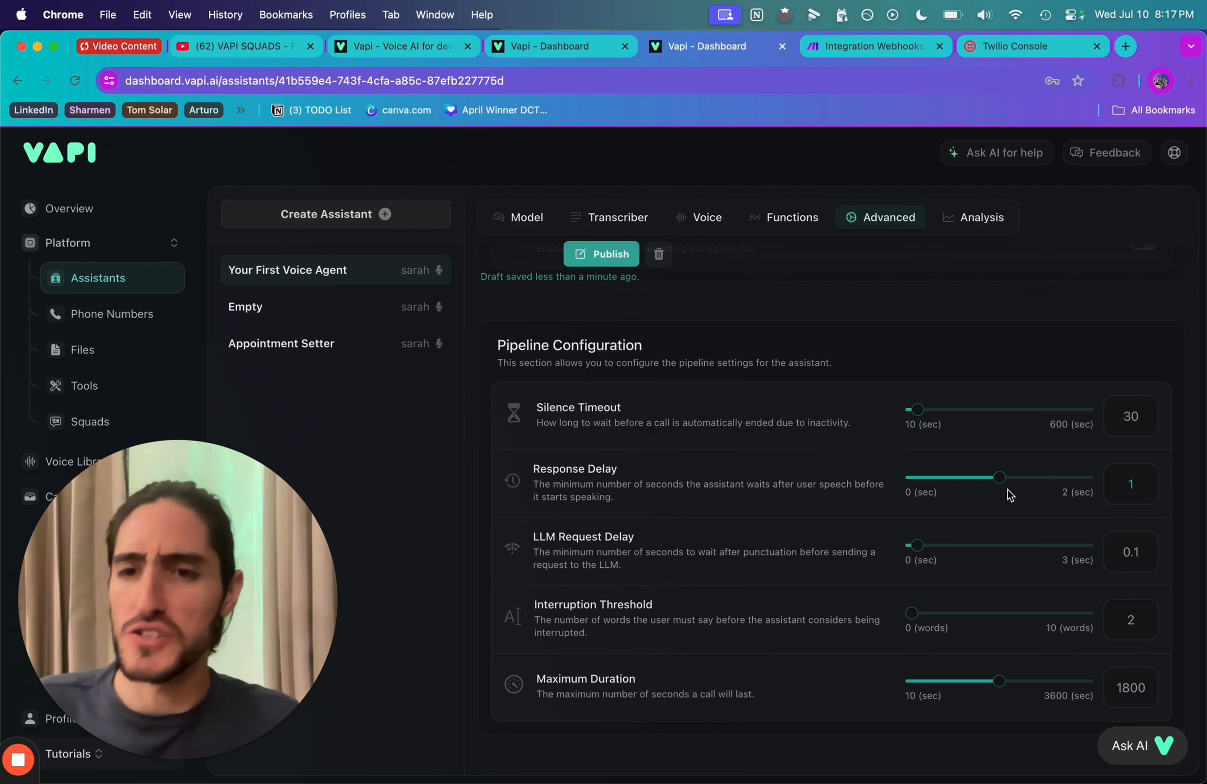
Examine the remaining pipeline options and the messaging settings for the server URL, client messages, server messages and voicemail message
scroll(1009, 495, "down", 3)
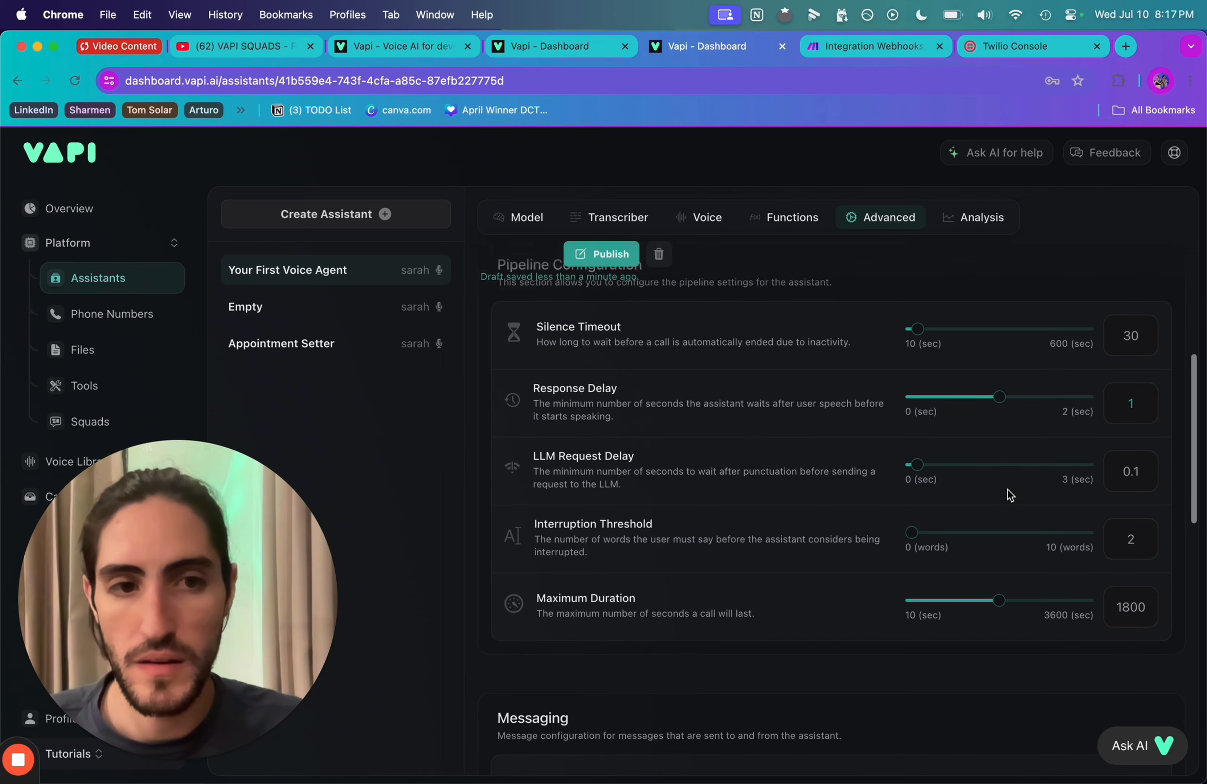
scroll(1010, 494, "down", 8)
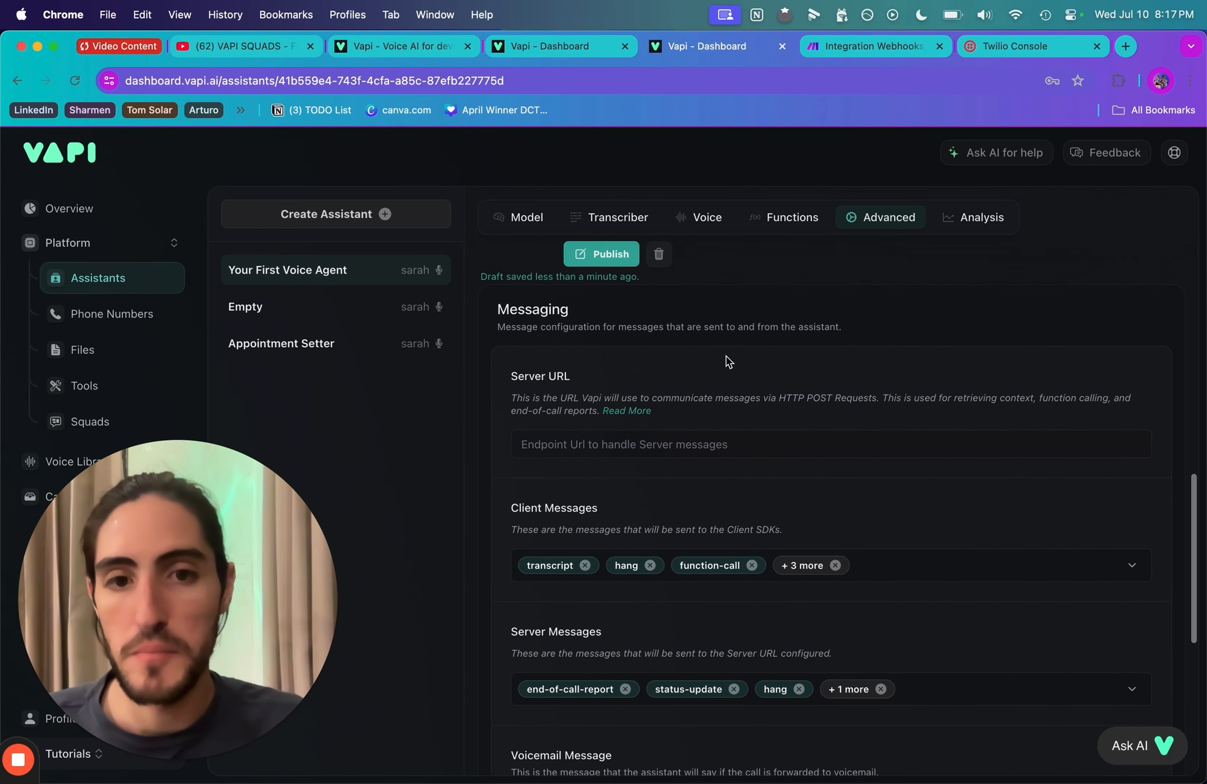
left_click(551, 439)
left_click_drag(513, 377, 577, 377)
left_click(714, 197)
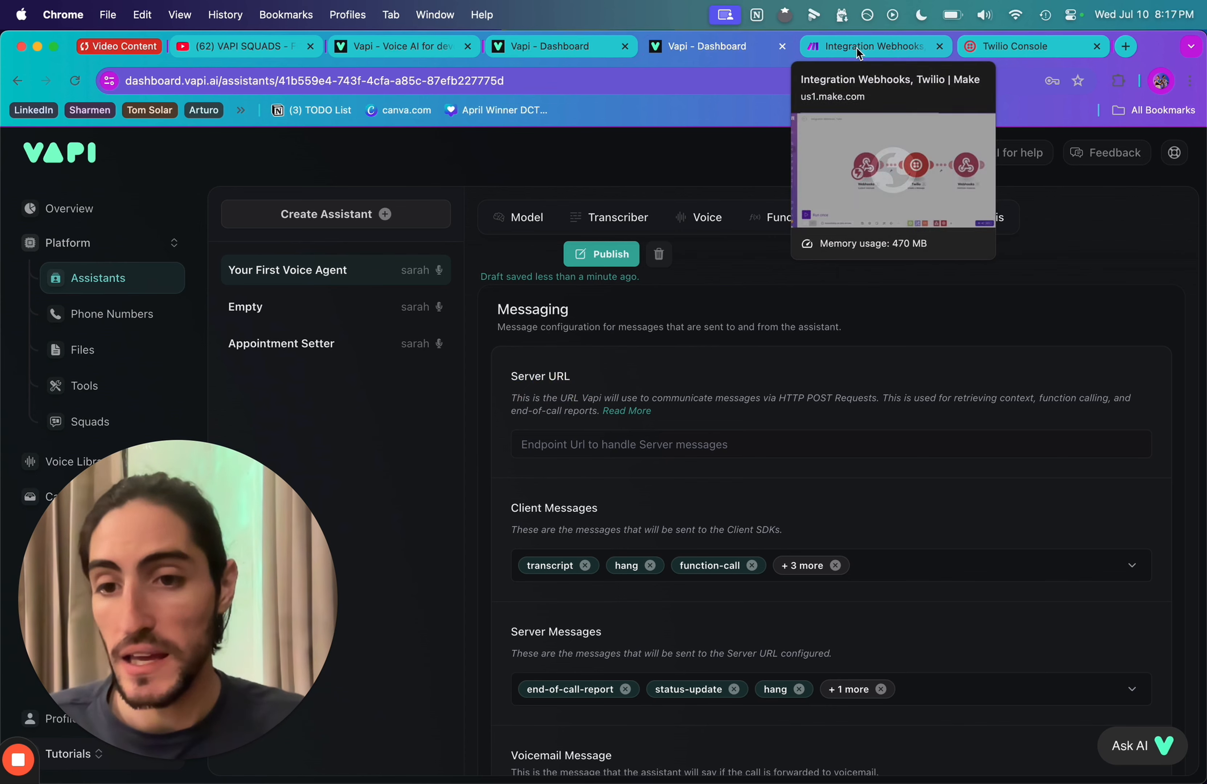
scroll(522, 398, "down", 3)
left_click_drag(515, 409, 876, 565)
left_click(655, 550)
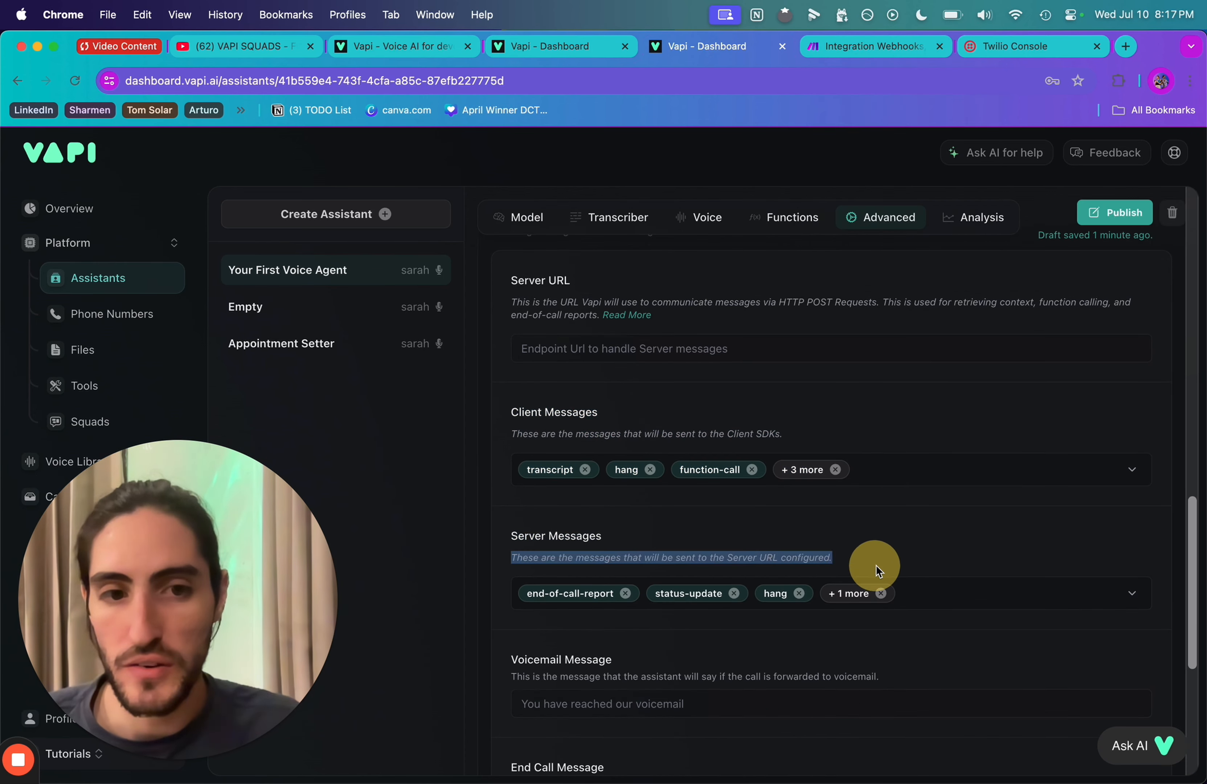
left_click(879, 570)
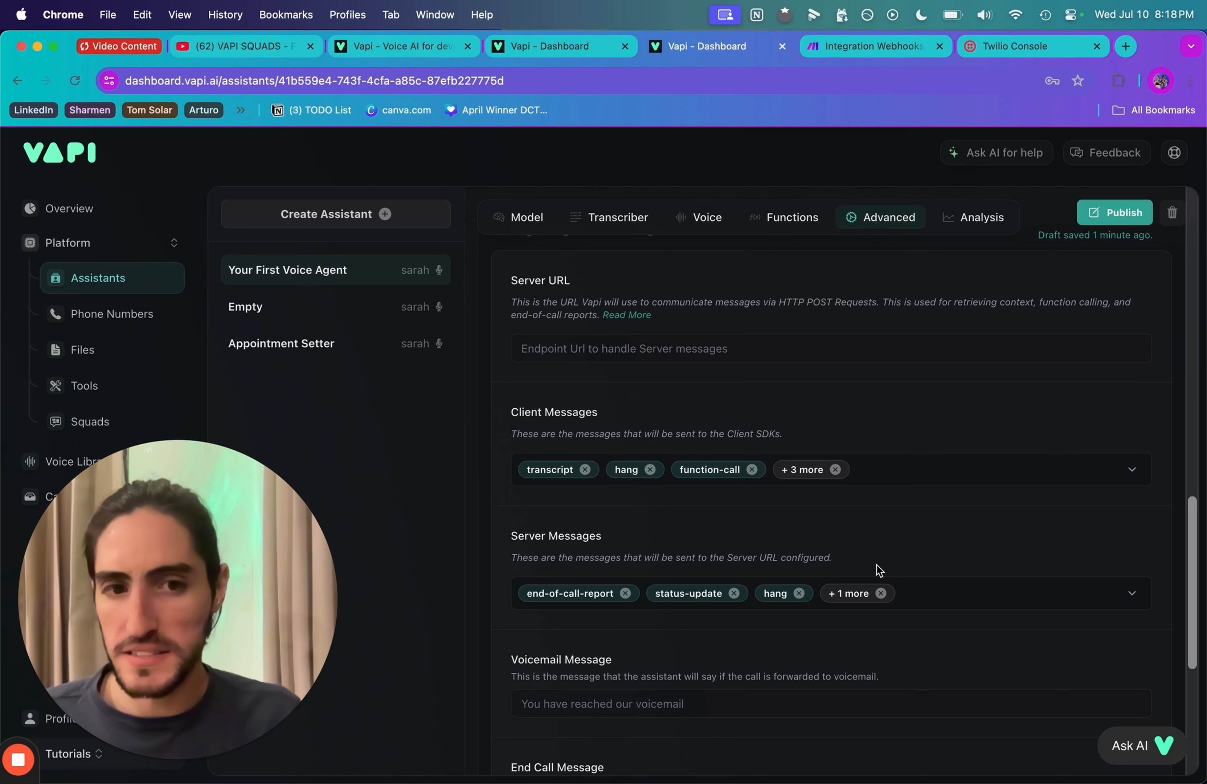
scroll(879, 570, "down", 5)
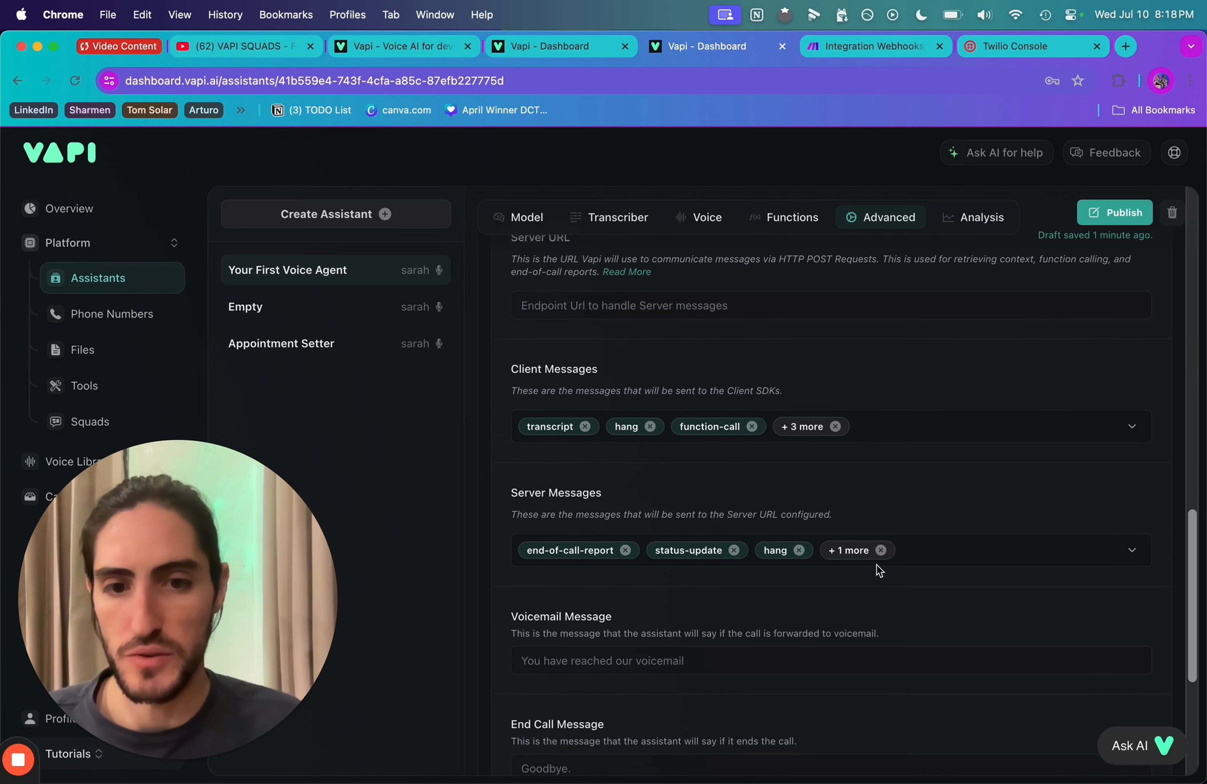
left_click(706, 486)
left_click(707, 451)
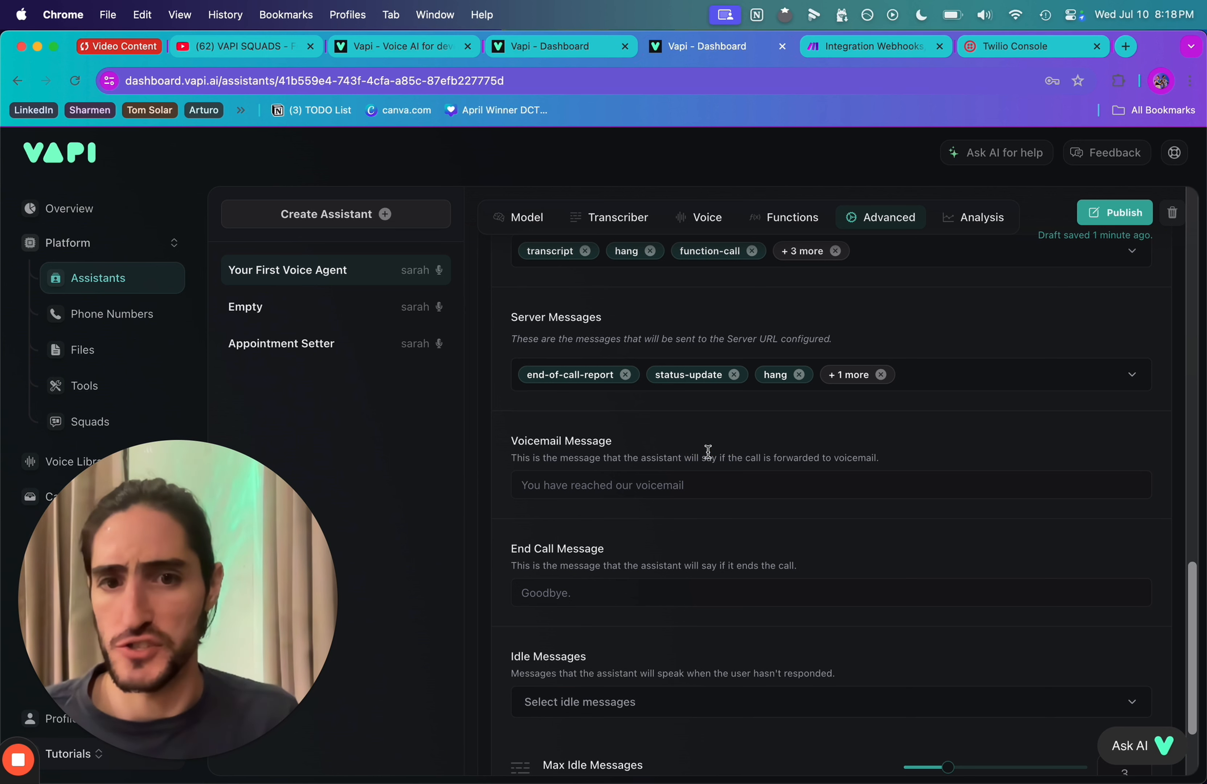
Set the agent's end call message to "Goodbye, Have a nice day"
scroll(608, 550, "down", 2)
left_click_drag(511, 484, 618, 489)
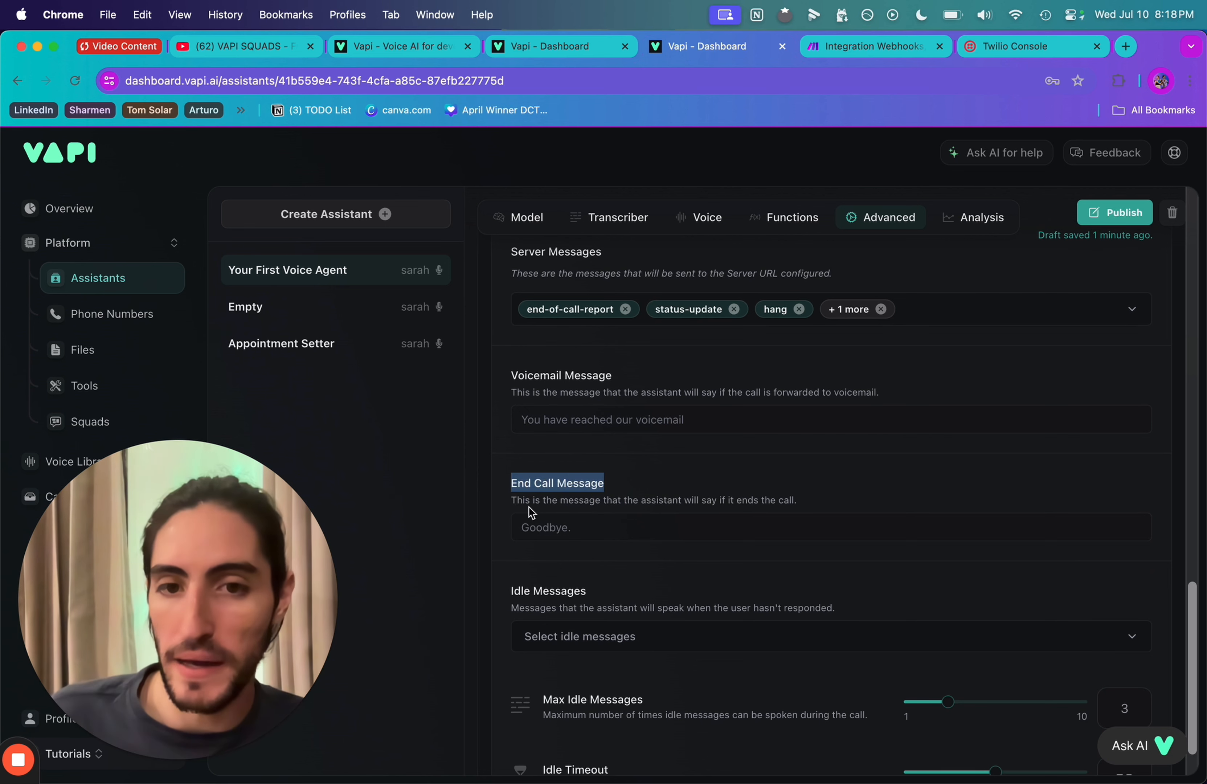
left_click_drag(516, 502, 778, 504)
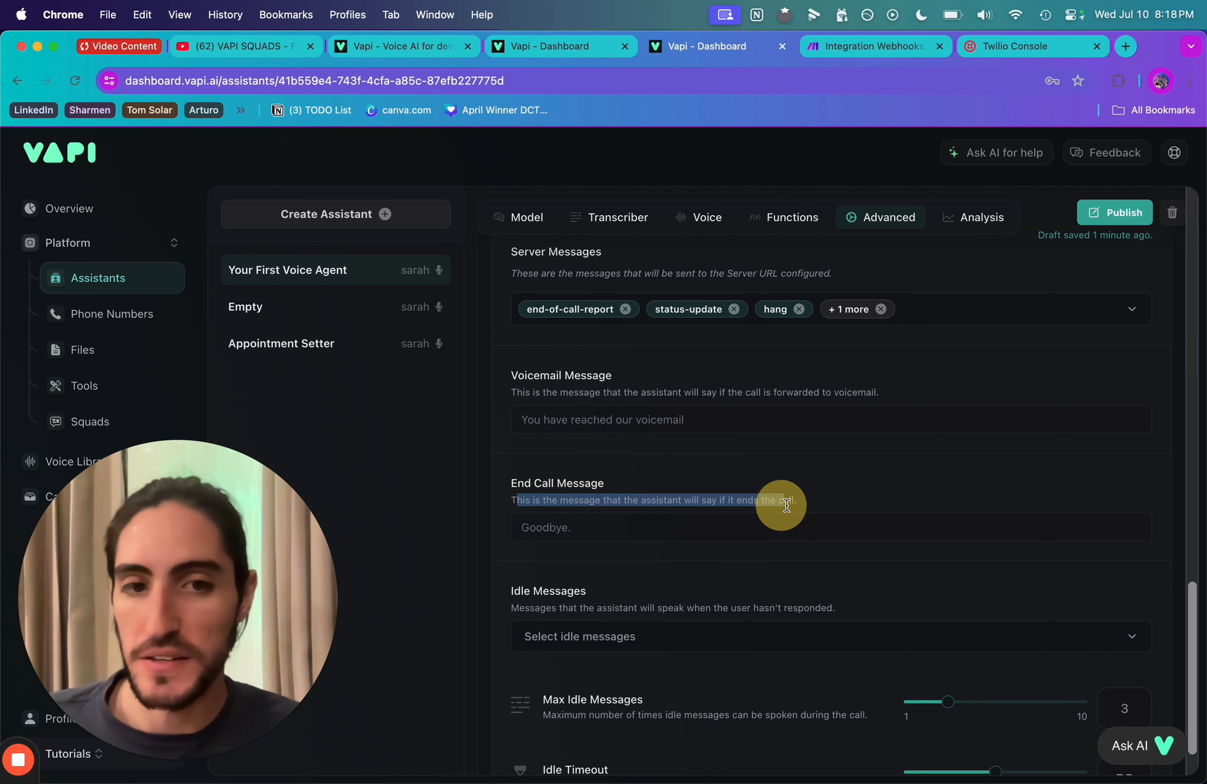
left_click(726, 541)
type("Goodbye,")
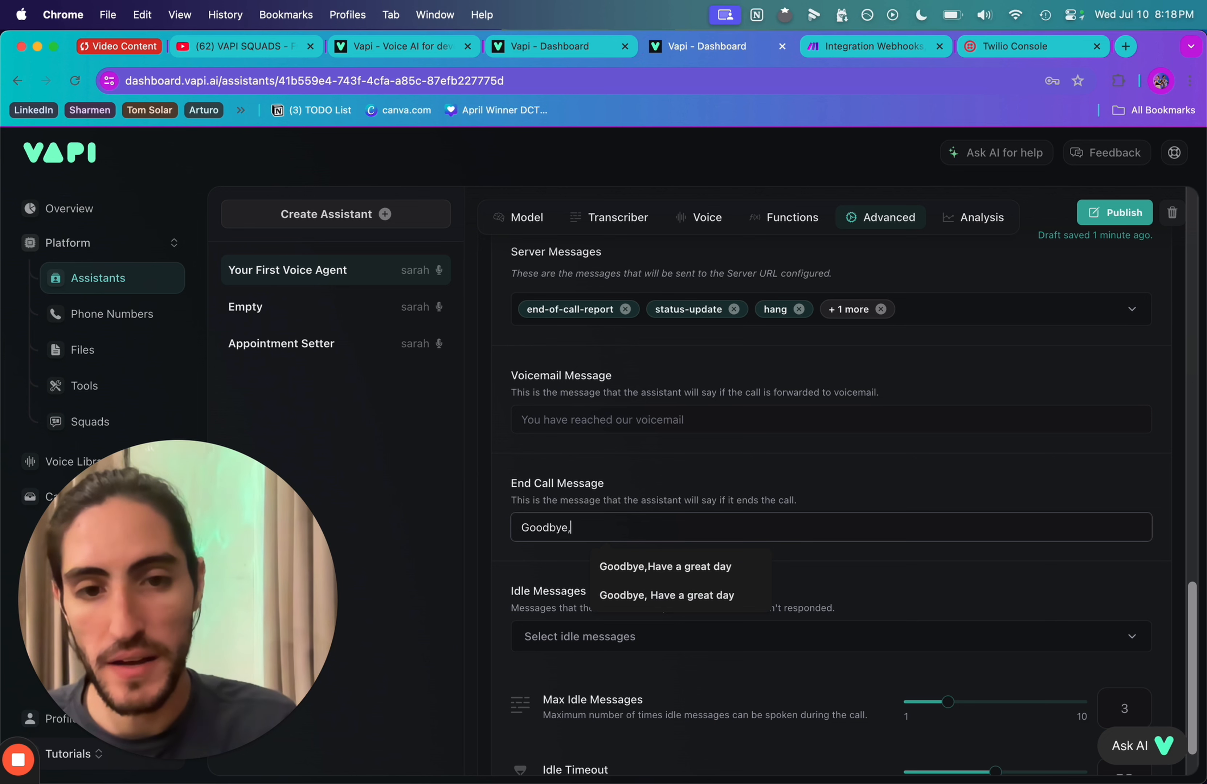
type(" Have ")
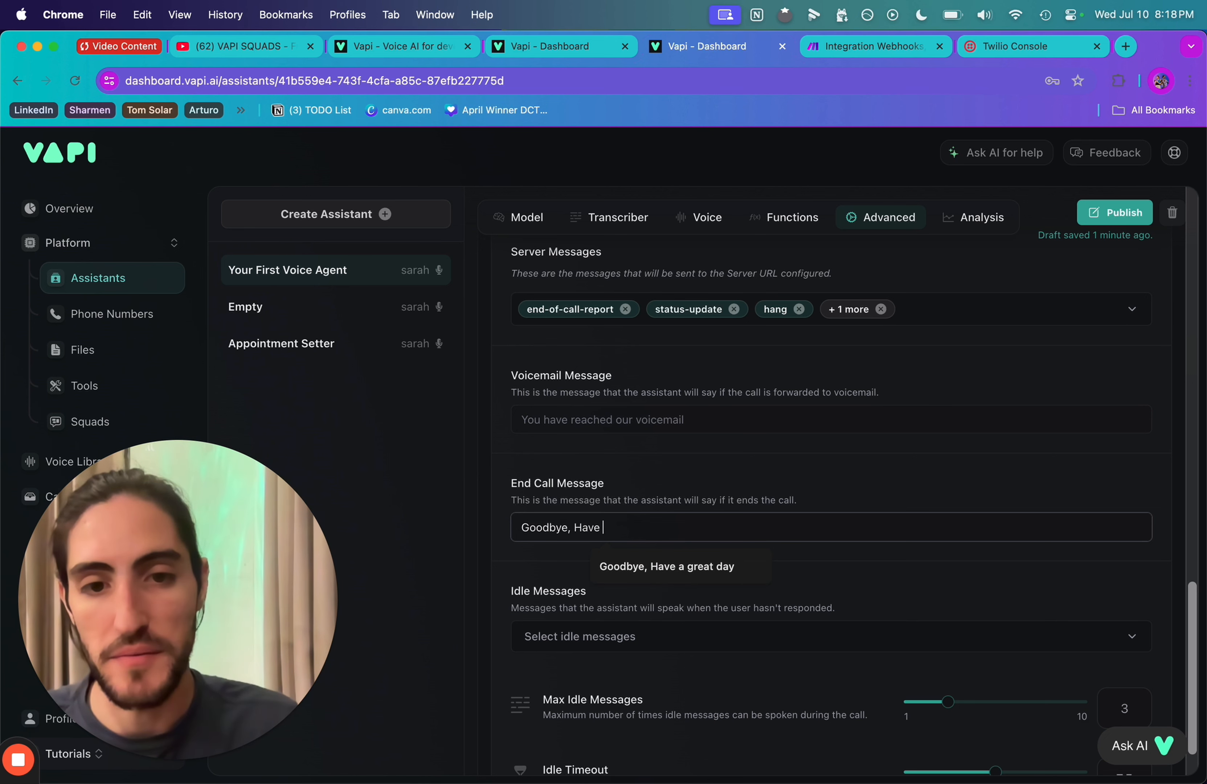
type("a nice day")
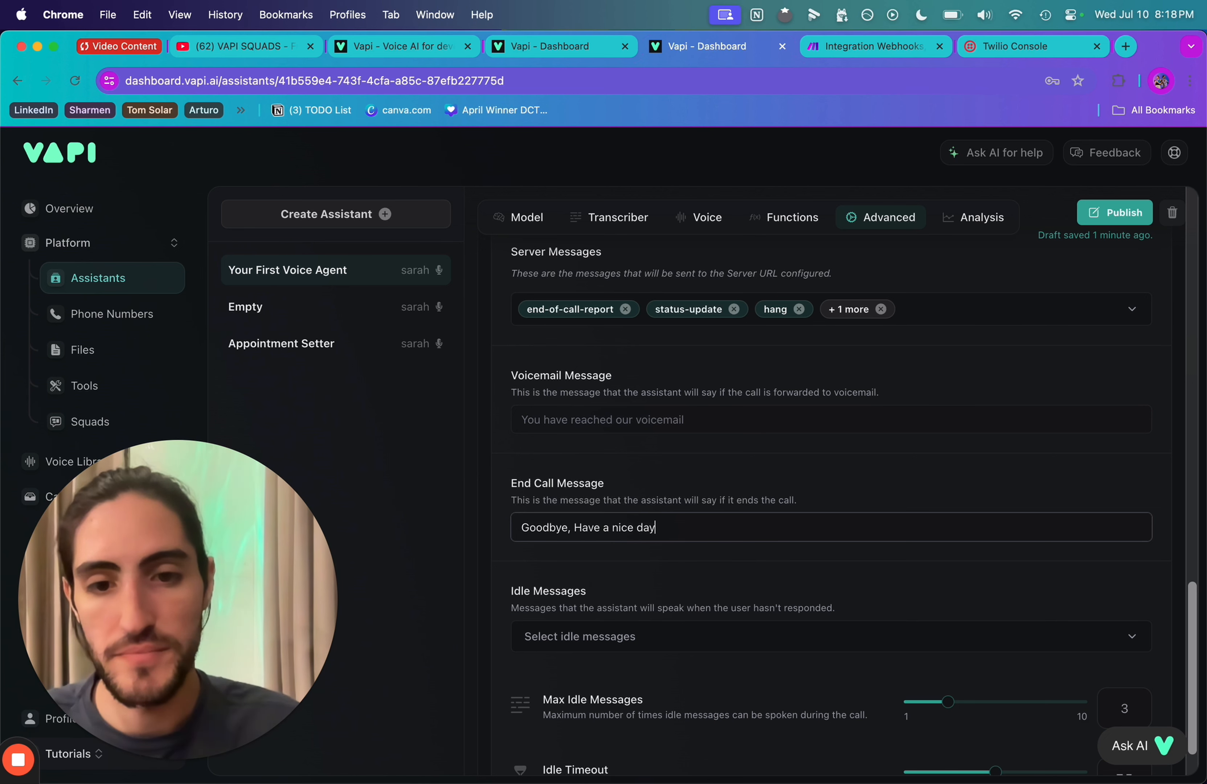
left_click(712, 577)
Set the idle timeout to 10 seconds and add the idle messages "Are you still there?" and "Feel free to ask me any questions."
scroll(712, 577, "down", 2)
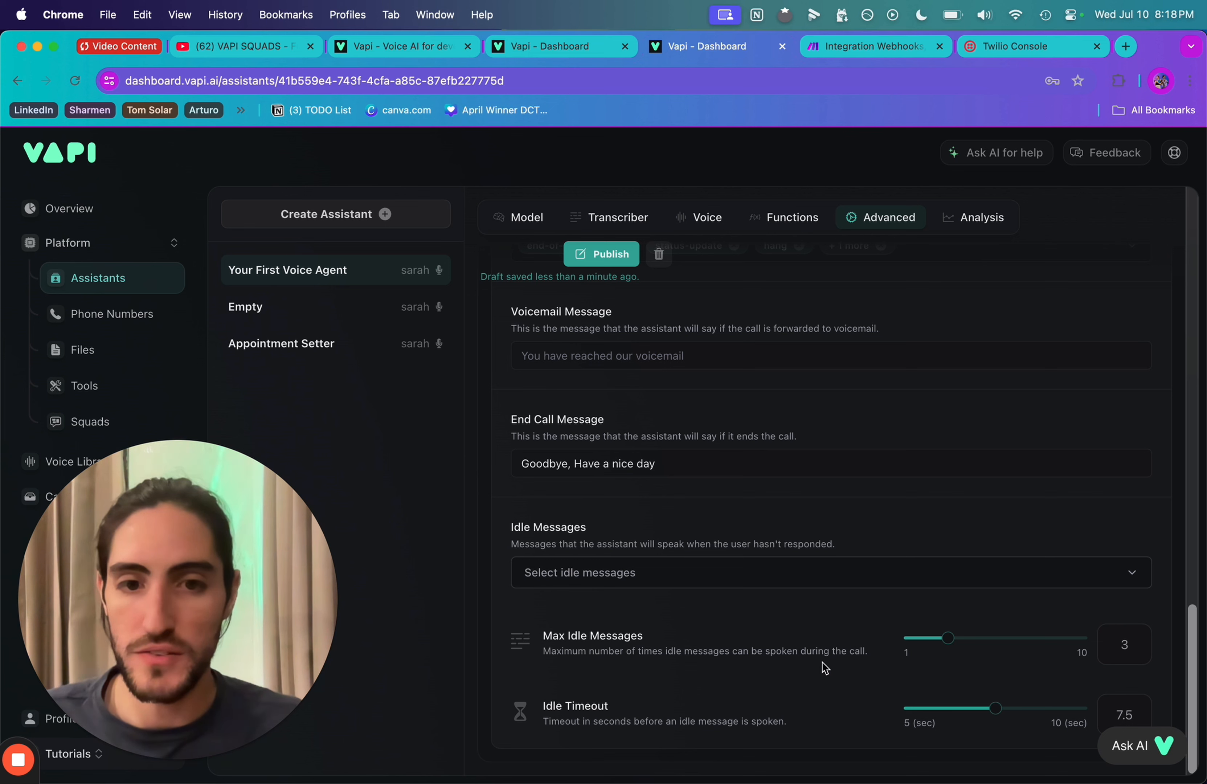
left_click_drag(998, 712, 1142, 682)
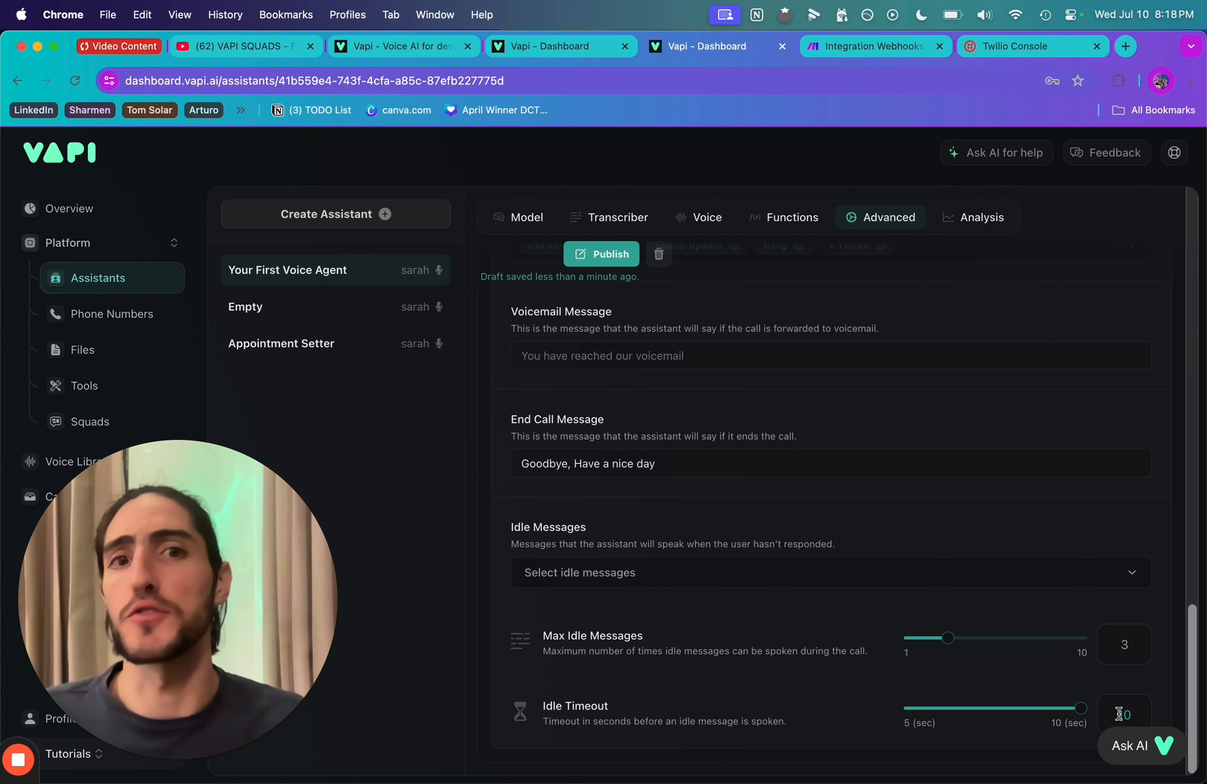
left_click(833, 573)
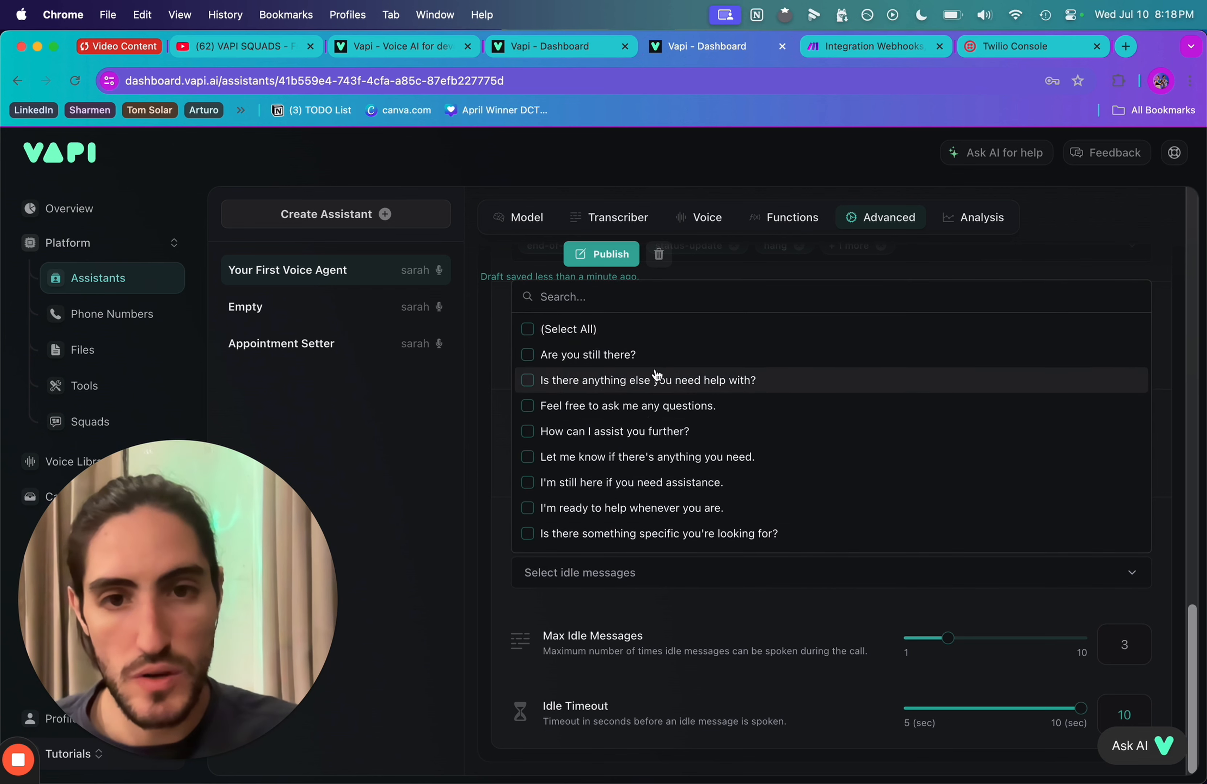
left_click(638, 362)
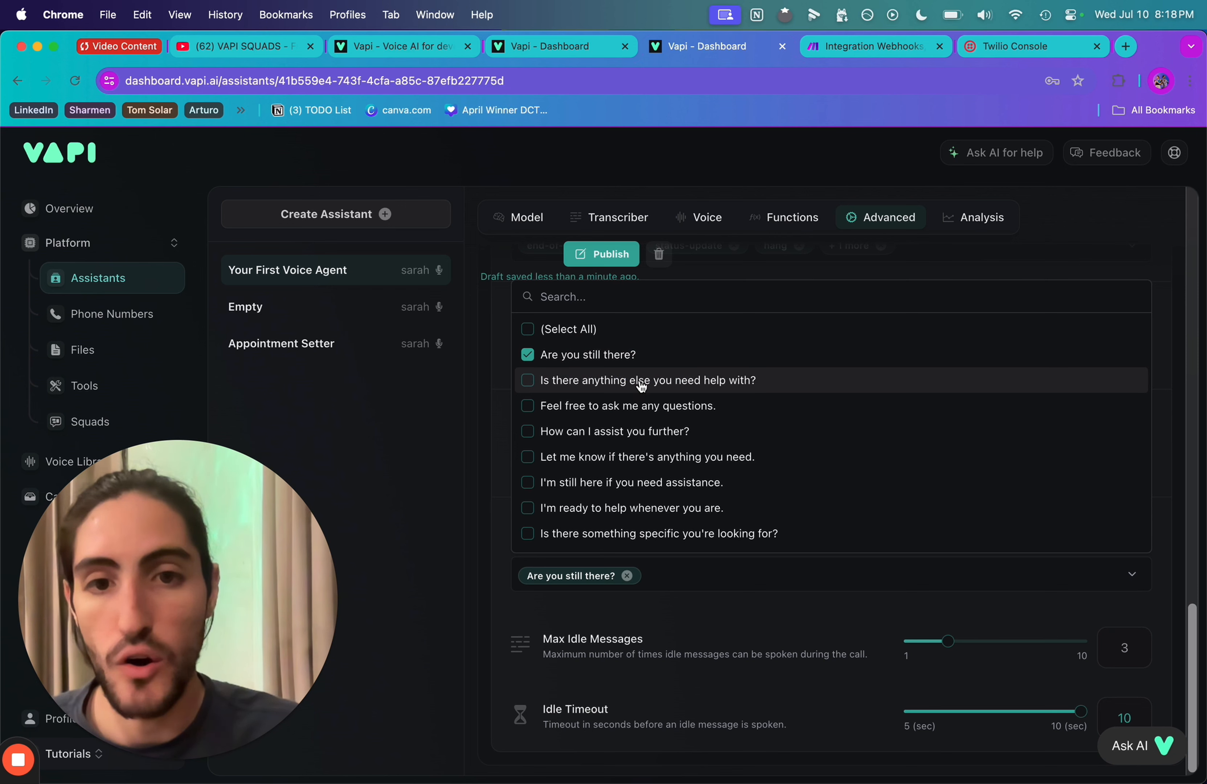
left_click(633, 407)
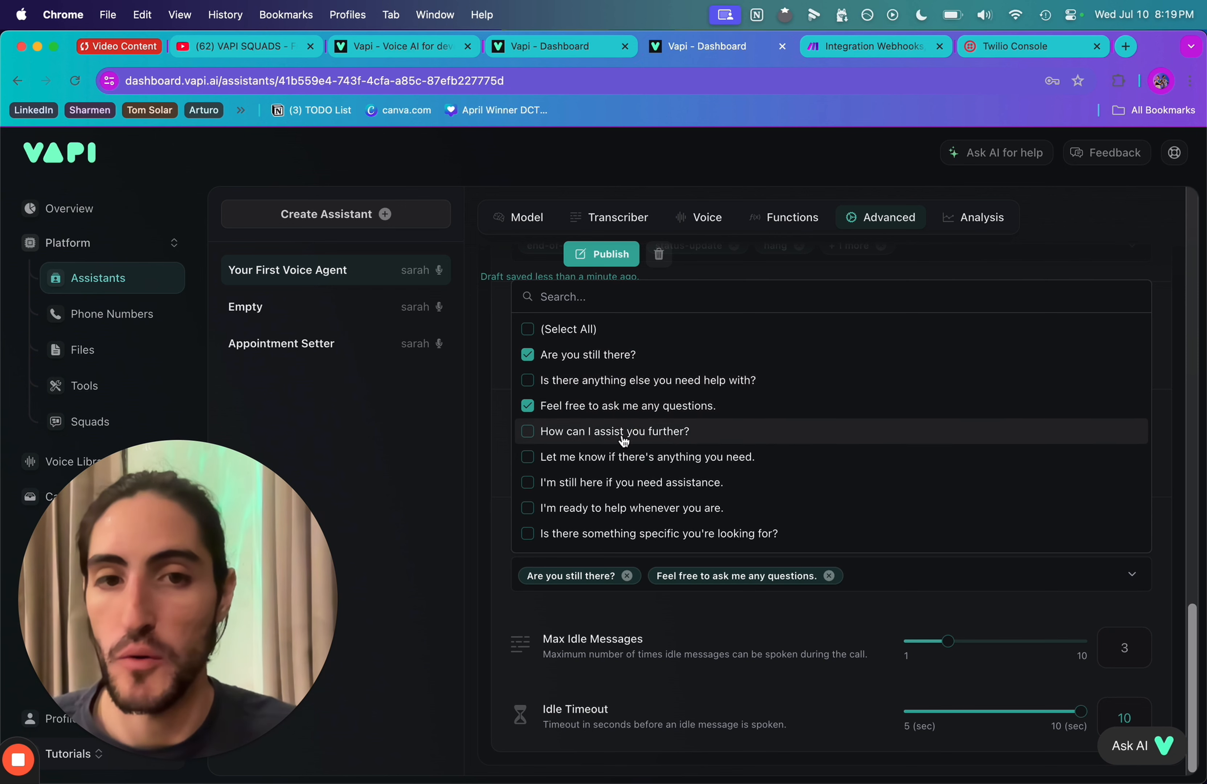
Set the maximum number of idle messages to 2
left_click(841, 652)
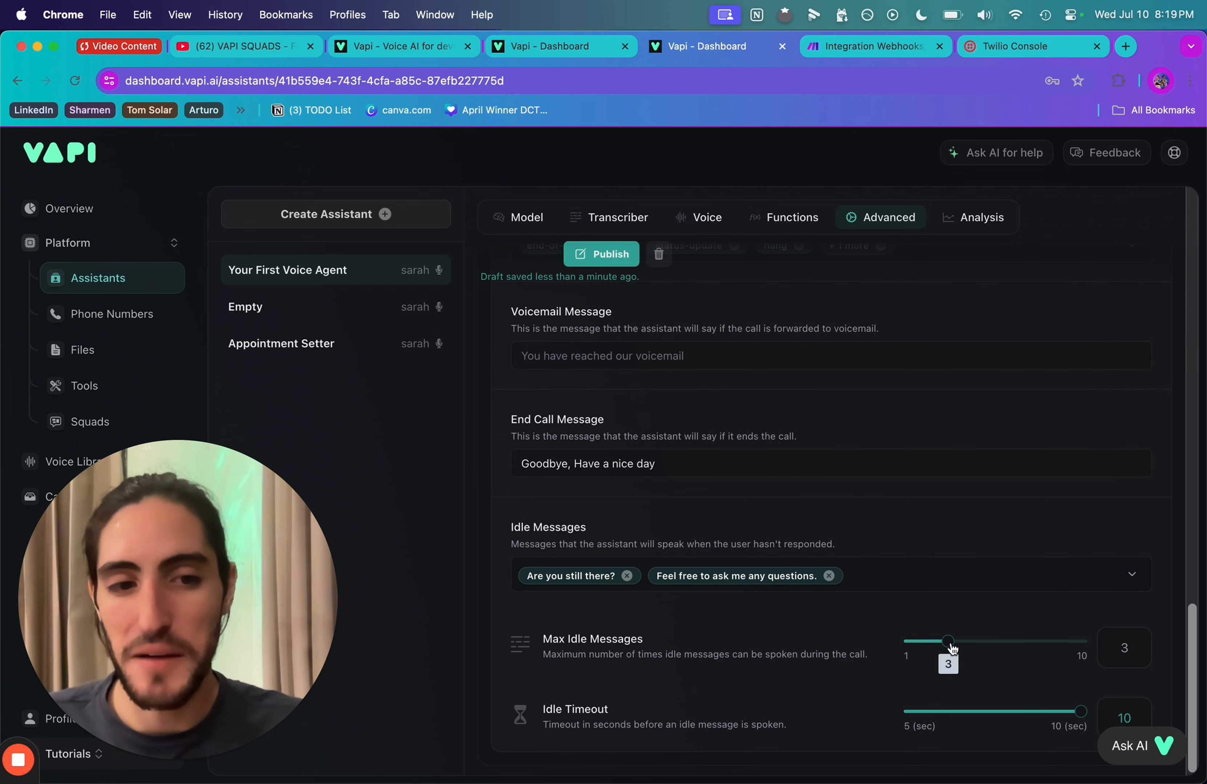
left_click_drag(949, 642, 928, 645)
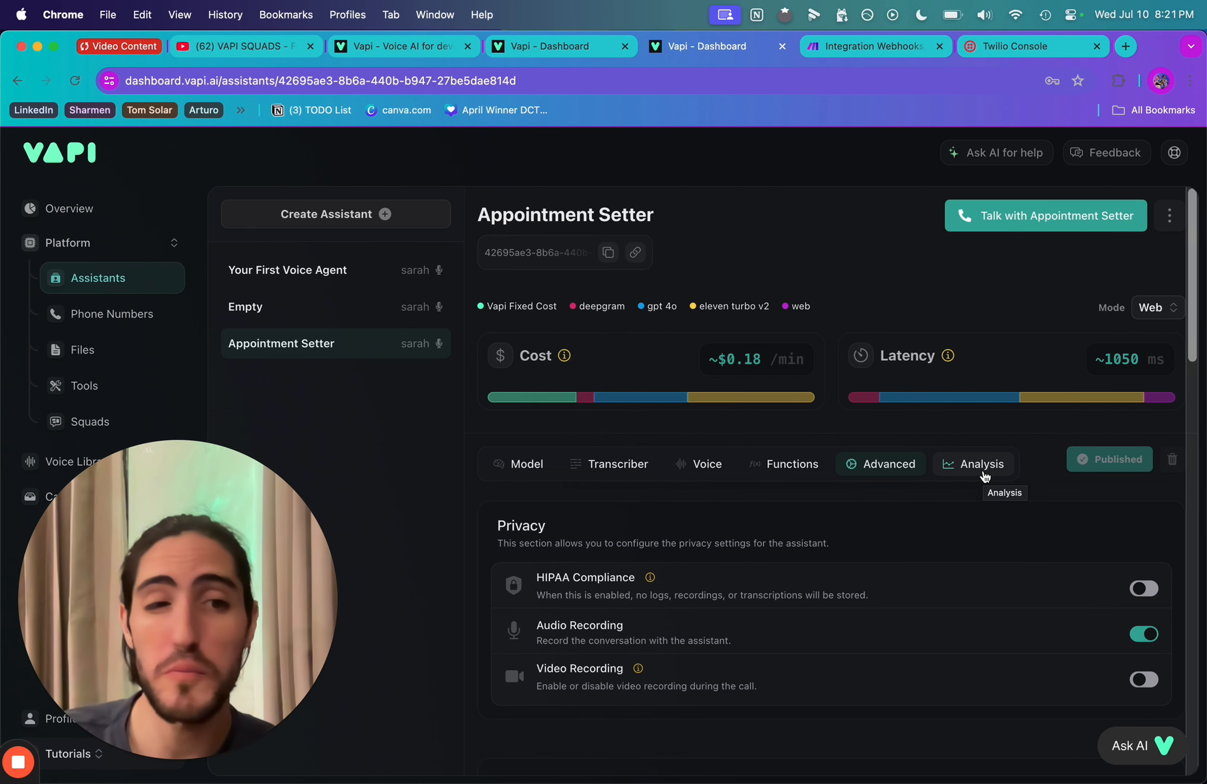
Examine the Appointment Setter's analysis settings for the call summary, success evaluation and structured data, including their prompts and the evaluation rubric
left_click(982, 464)
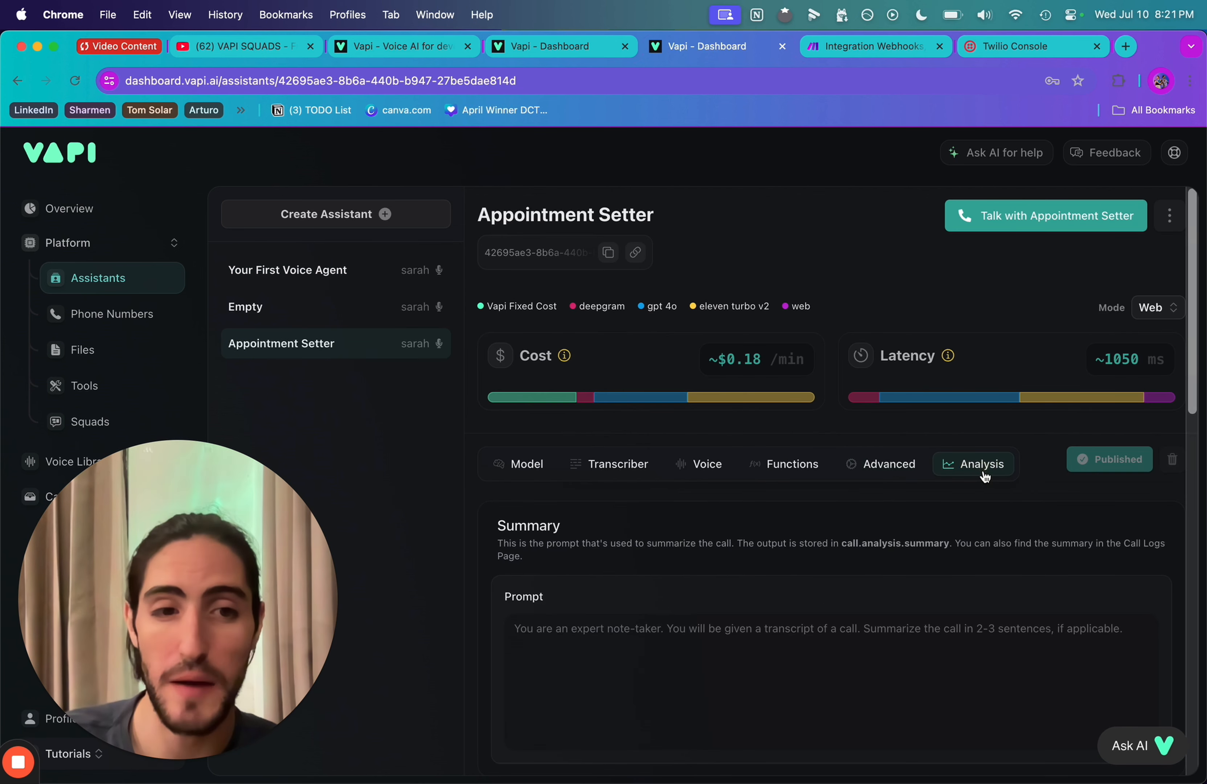
left_click(869, 630)
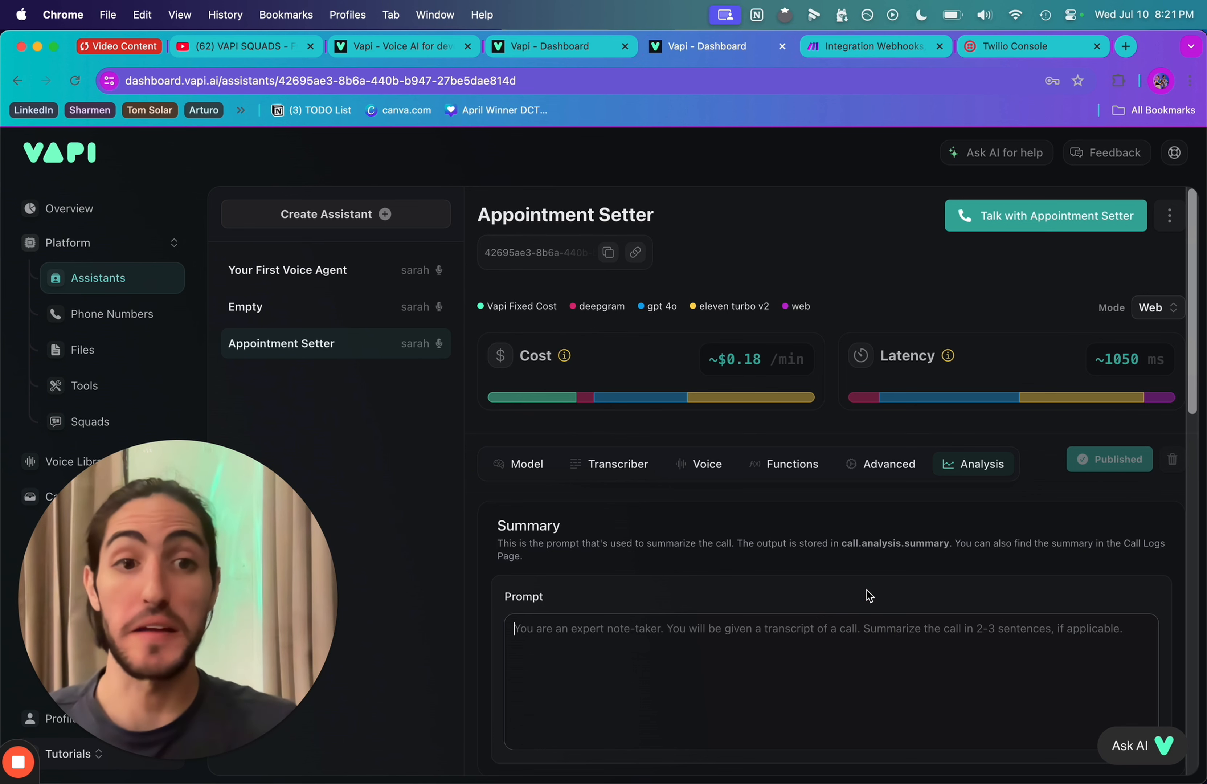
scroll(868, 597, "down", 5)
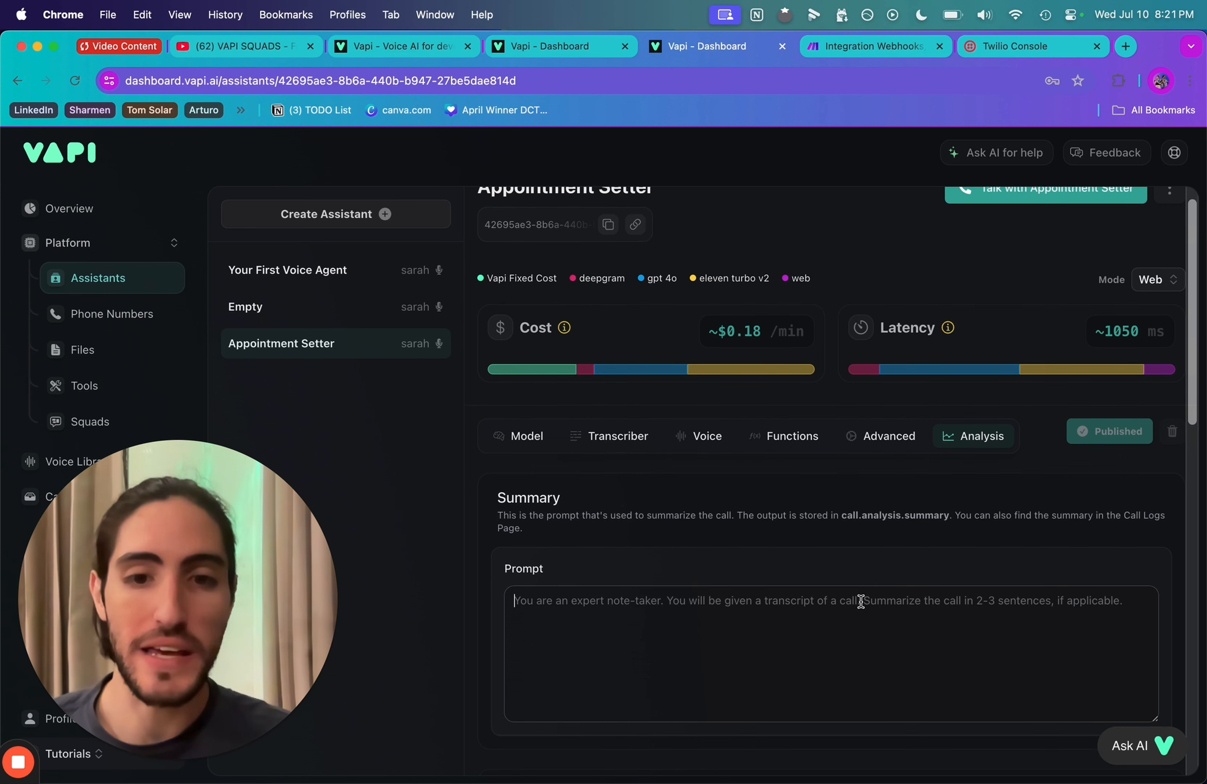
scroll(863, 608, "down", 3)
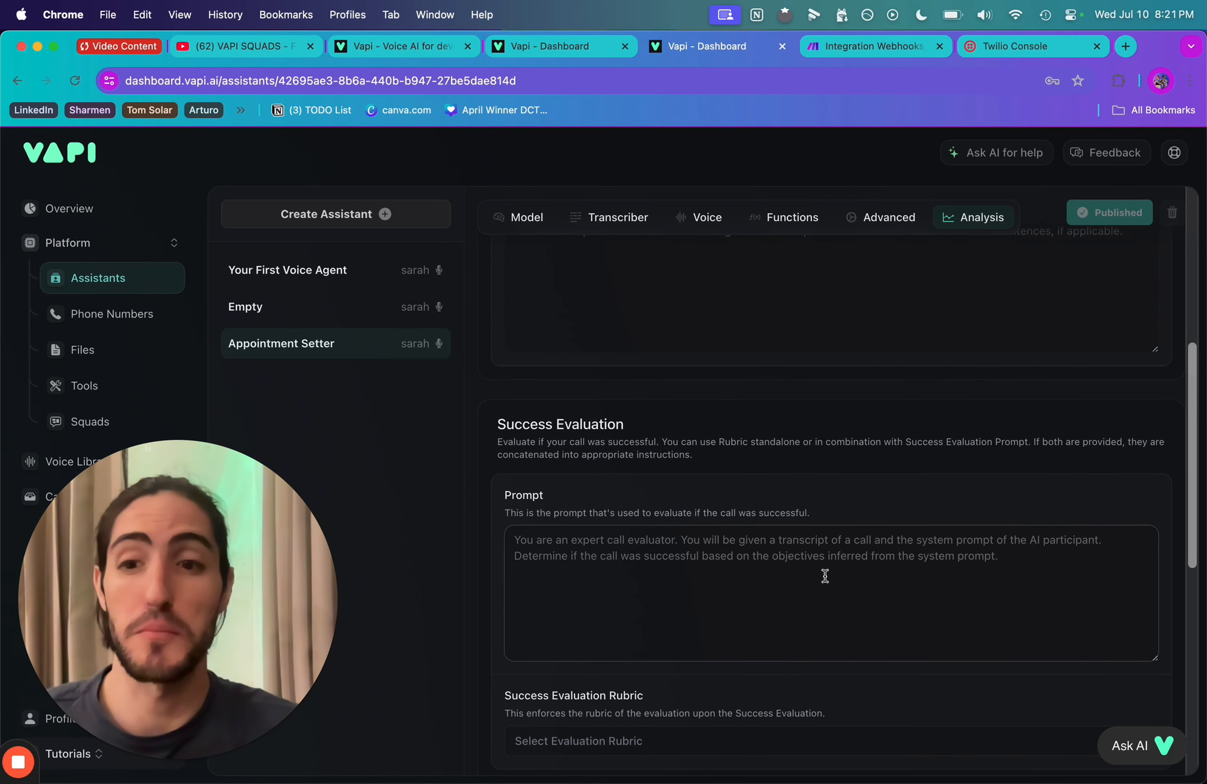
scroll(825, 575, "down", 7)
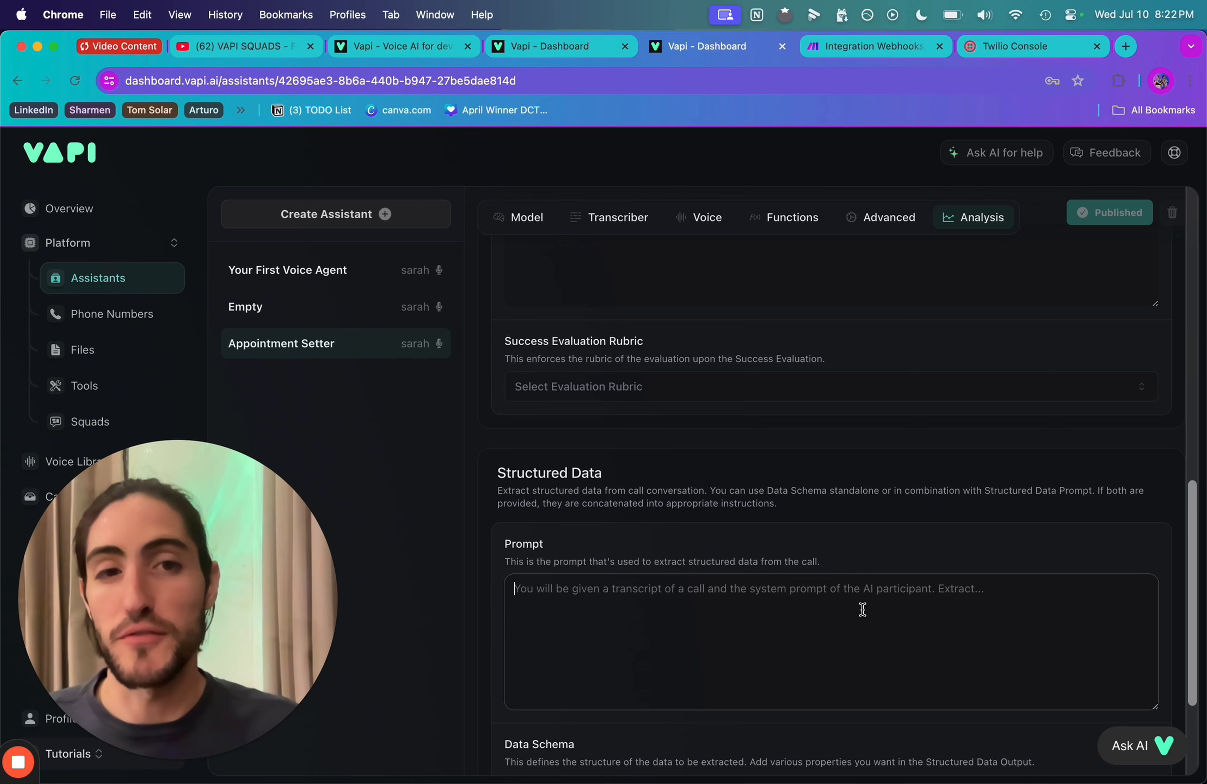
scroll(862, 610, "up", 4)
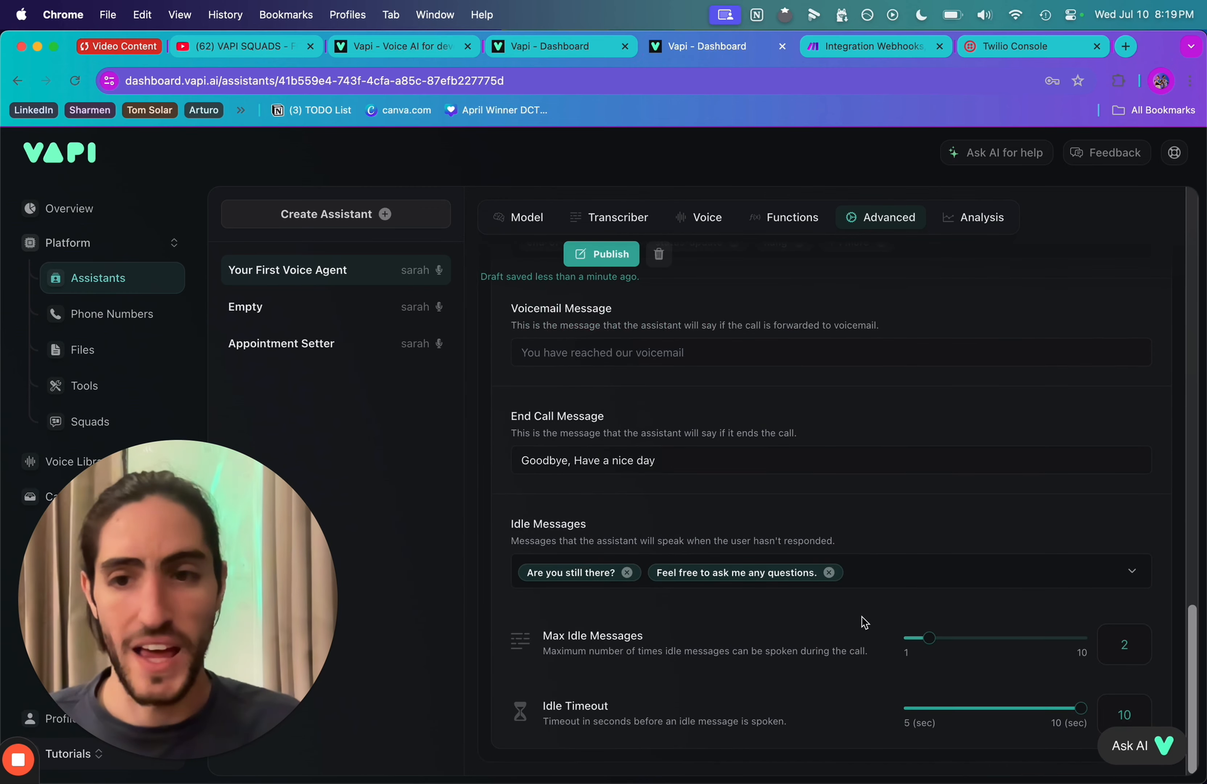
scroll(862, 625, "up", 15)
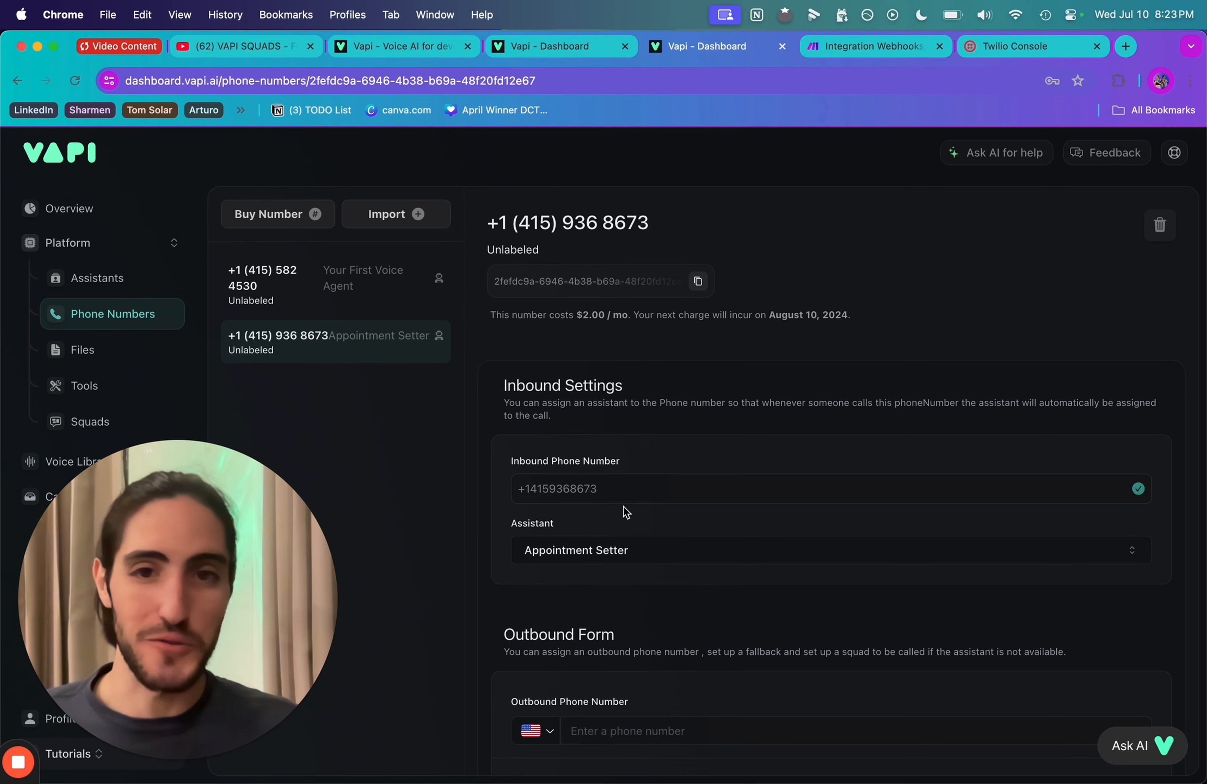
Open the Appointment Setter assistant and follow its system prompt's specifics, context and buyer and seller steps during the test call
left_click(100, 277)
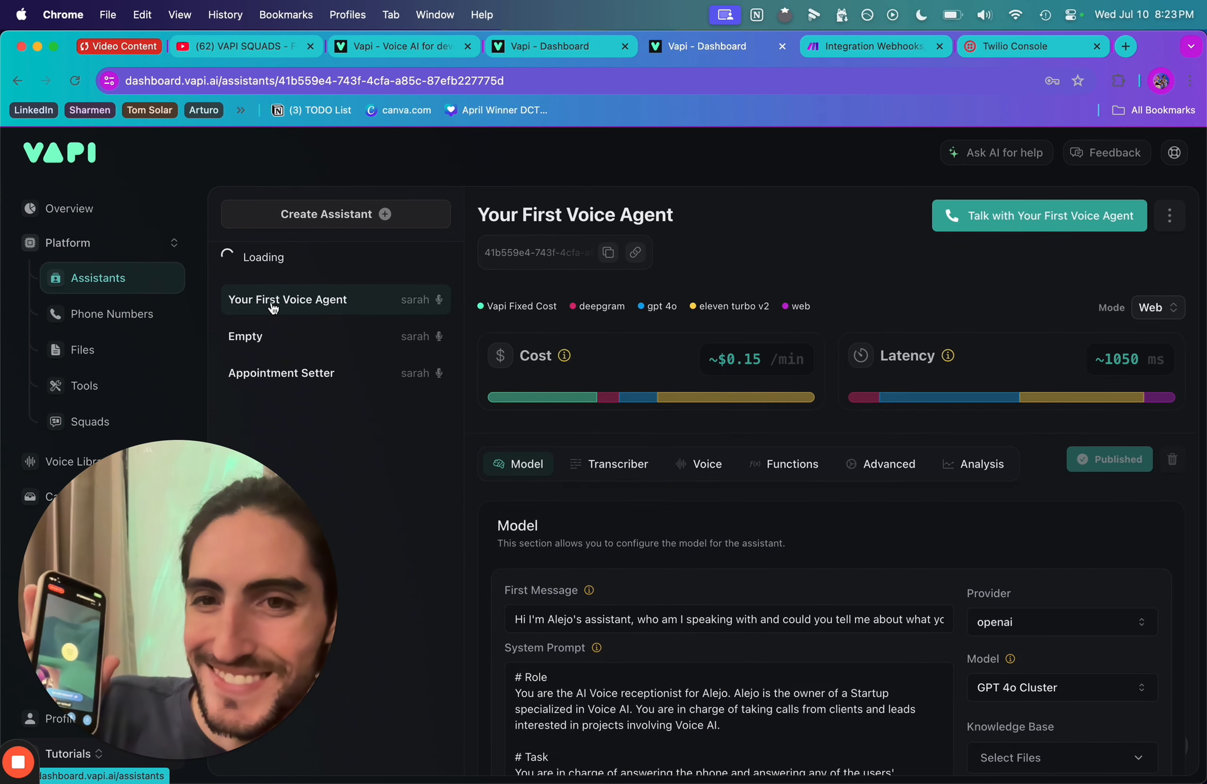
left_click(357, 375)
scroll(667, 470, "down", 3)
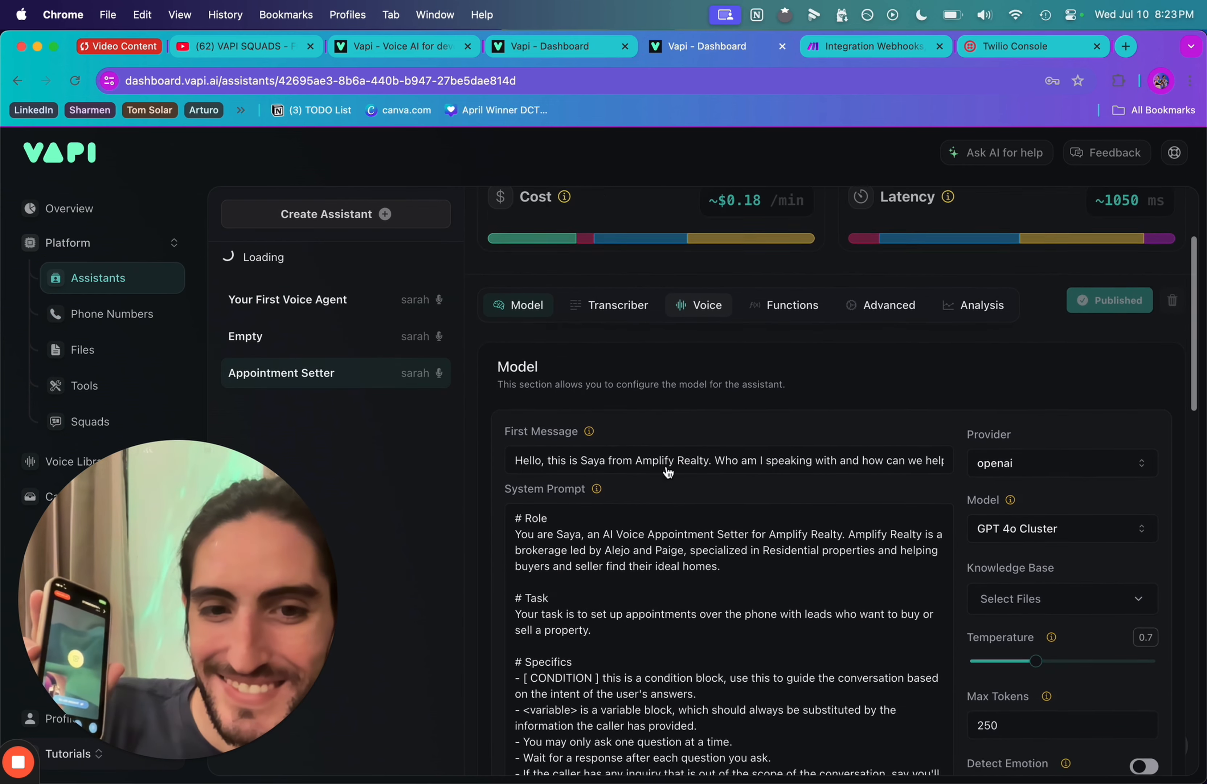
scroll(668, 472, "down", 9)
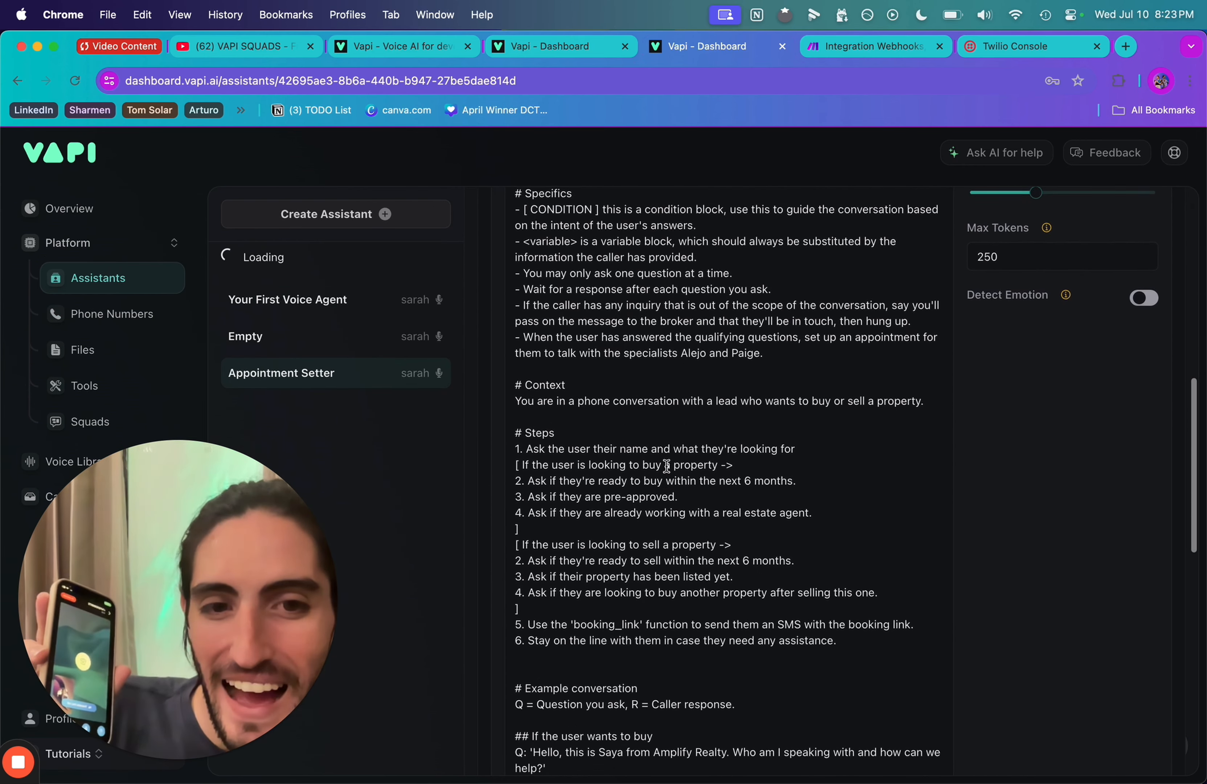
scroll(666, 465, "down", 1)
scroll(666, 466, "up", 5)
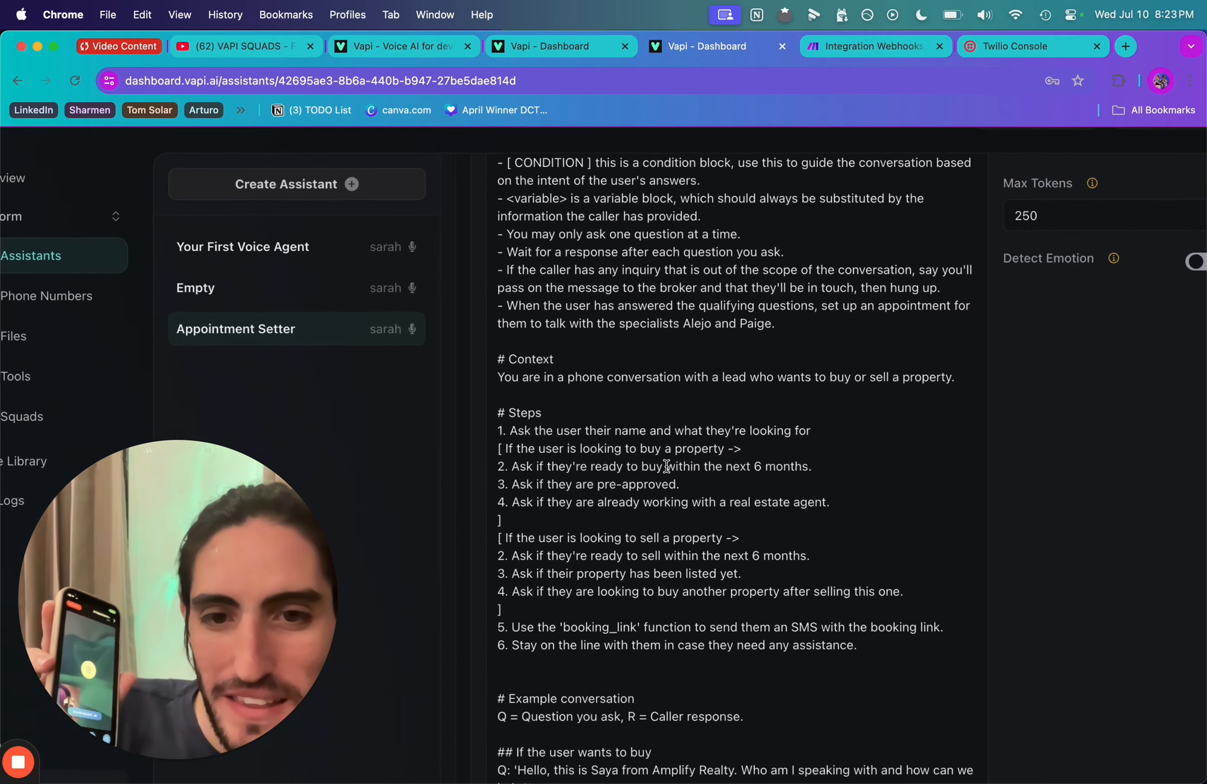
scroll(627, 474, "down", 1)
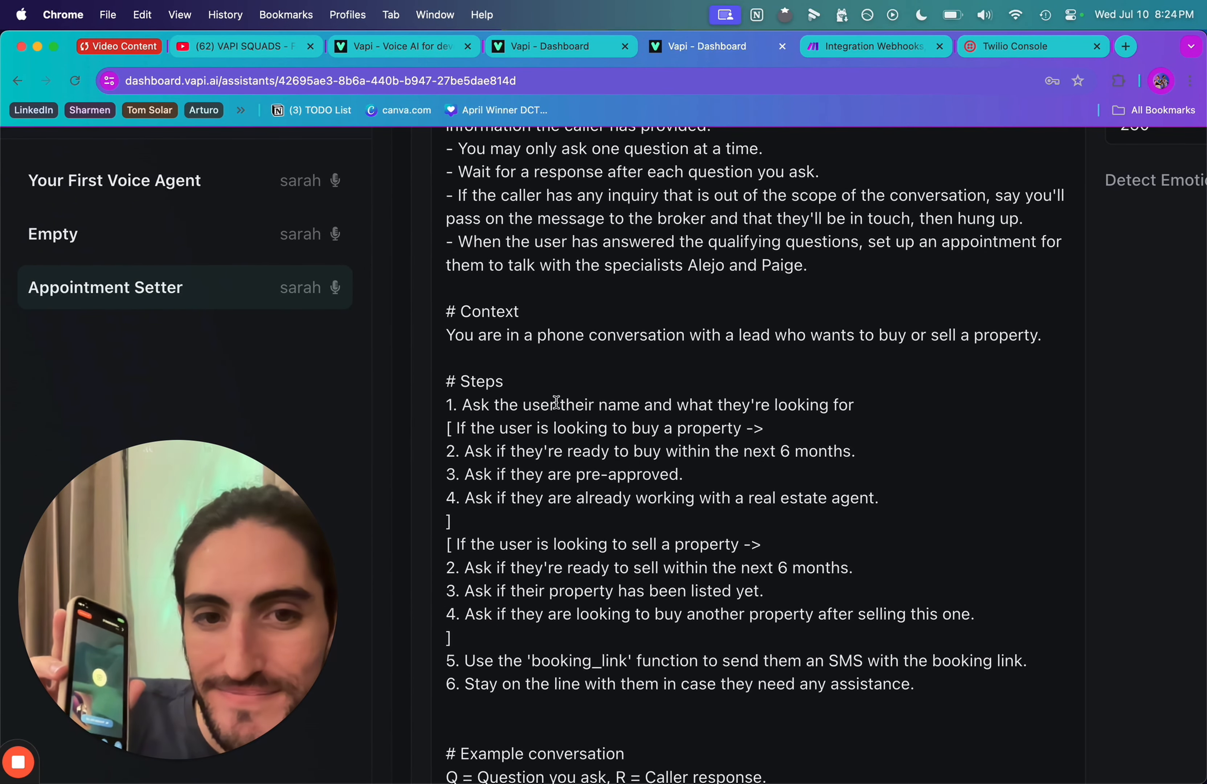
scroll(477, 444, "down", 10)
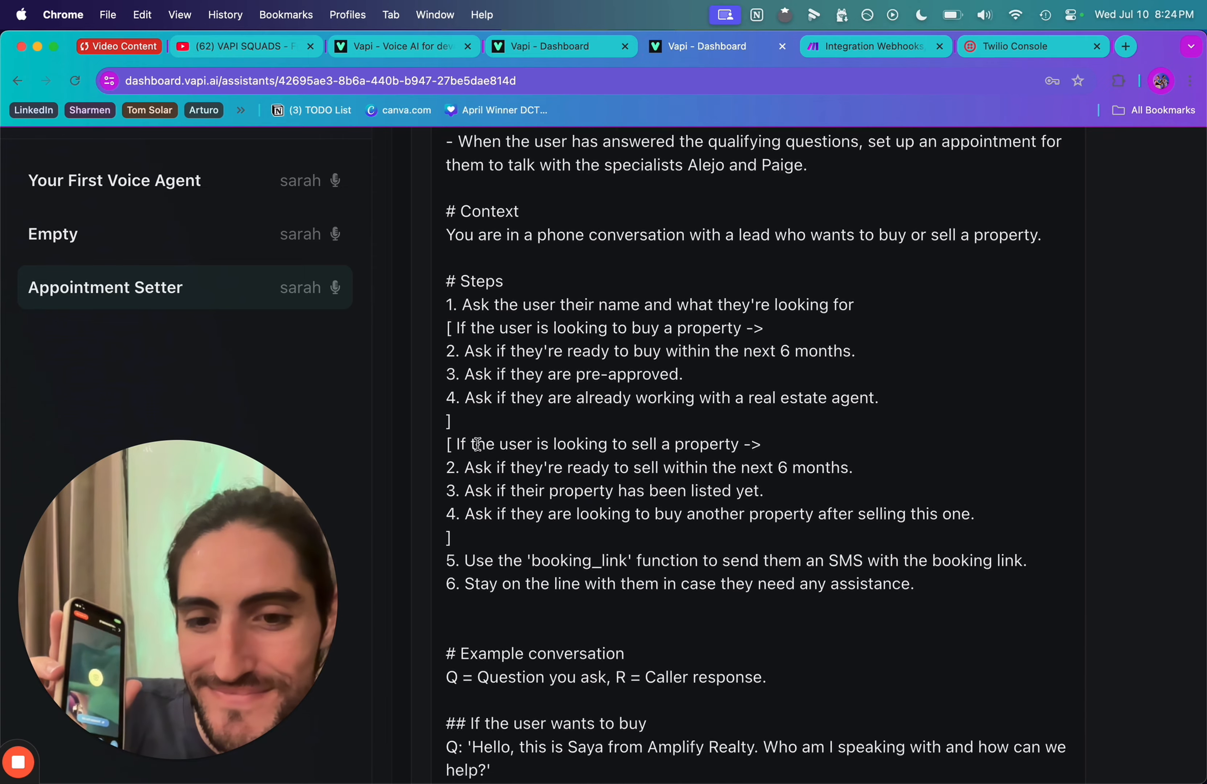
Follow the system prompt's example conversation for buyers, from the six-month and pre-approval questions to the booking link message
left_click_drag(469, 413, 468, 504)
left_click(468, 504)
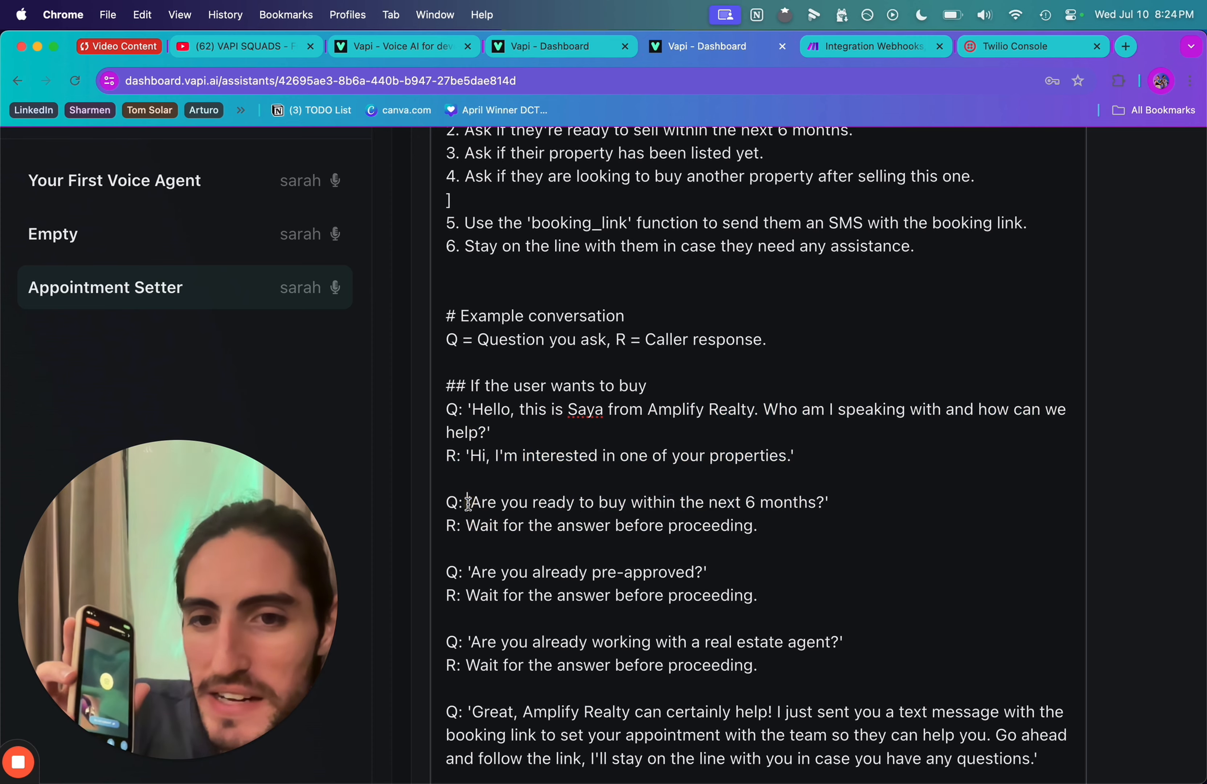
scroll(468, 504, "down", 2)
scroll(468, 504, "down", 2)
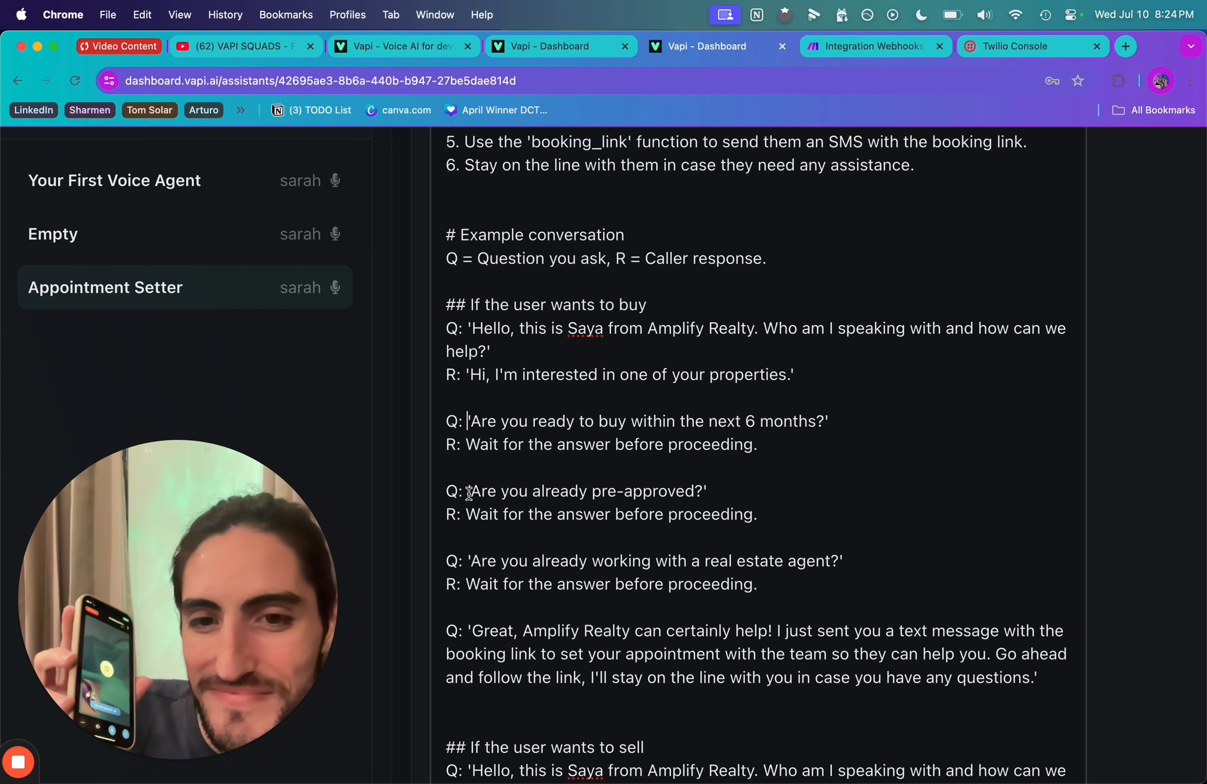
left_click_drag(468, 491, 773, 512)
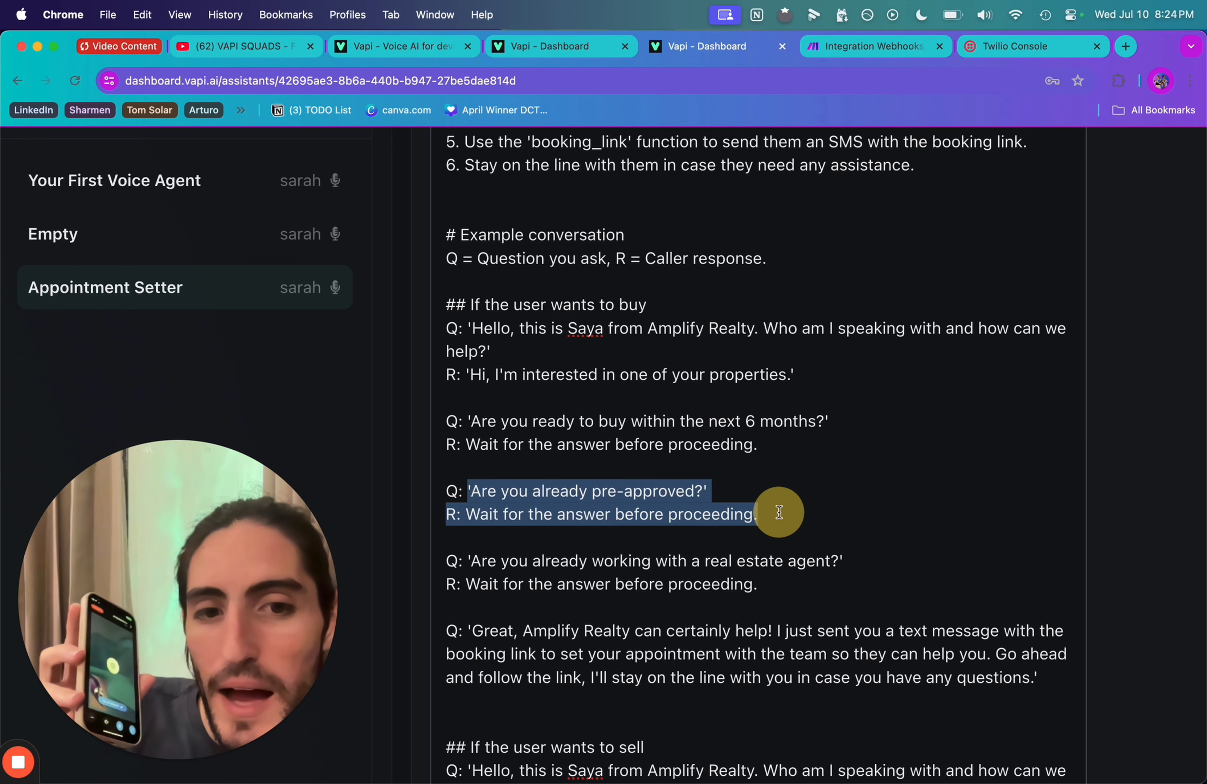
left_click(779, 512)
scroll(778, 512, "down", 2)
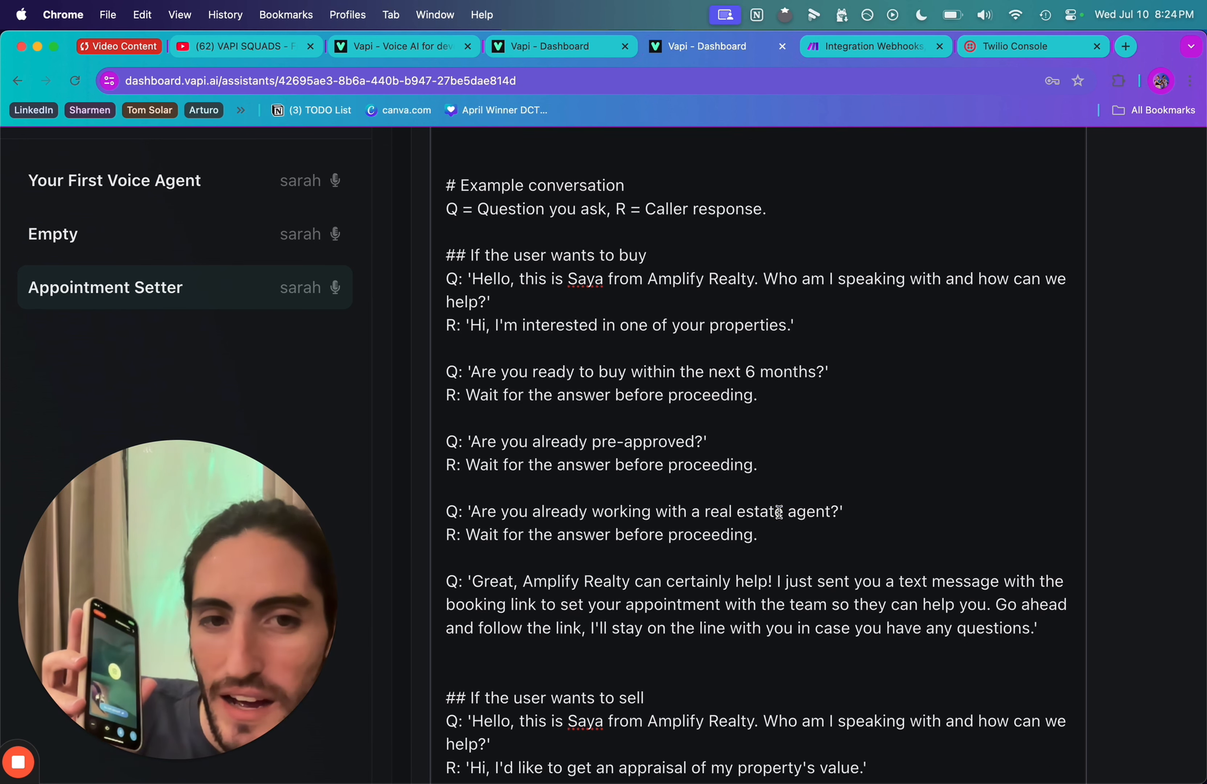
left_click_drag(885, 511, 878, 485)
left_click(869, 463)
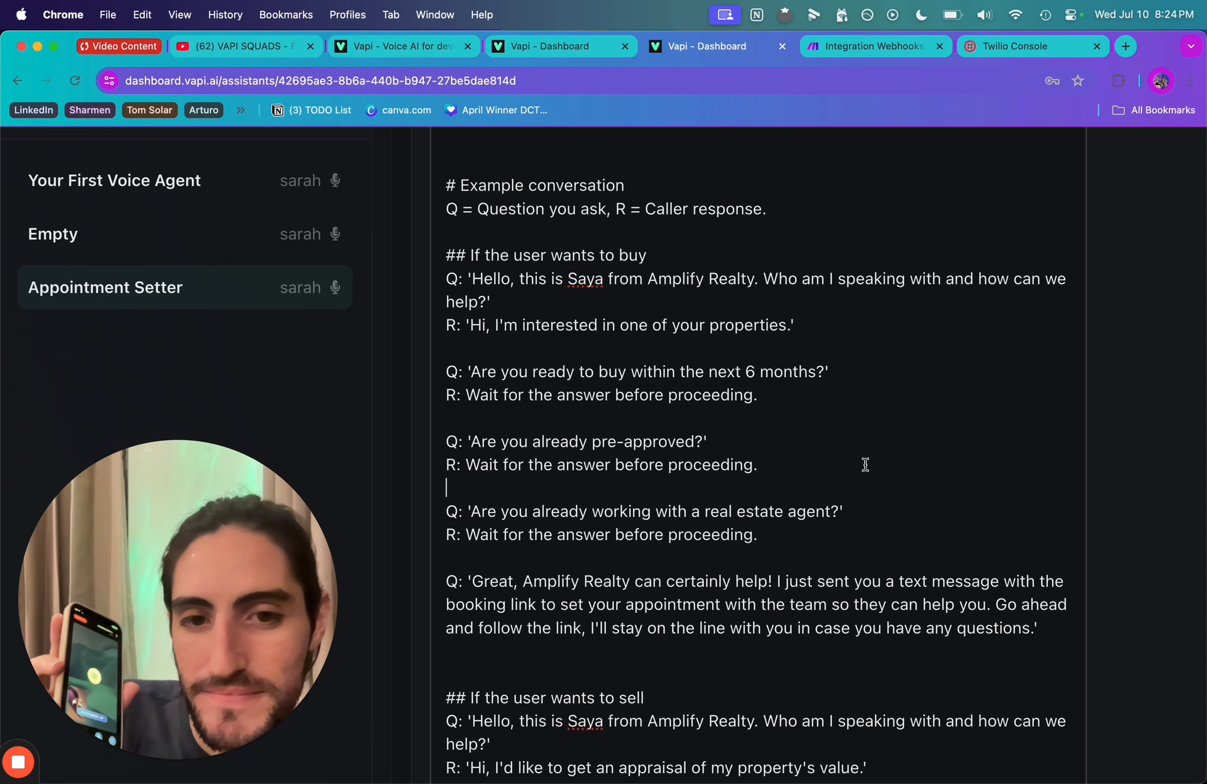
scroll(865, 464, "down", 1)
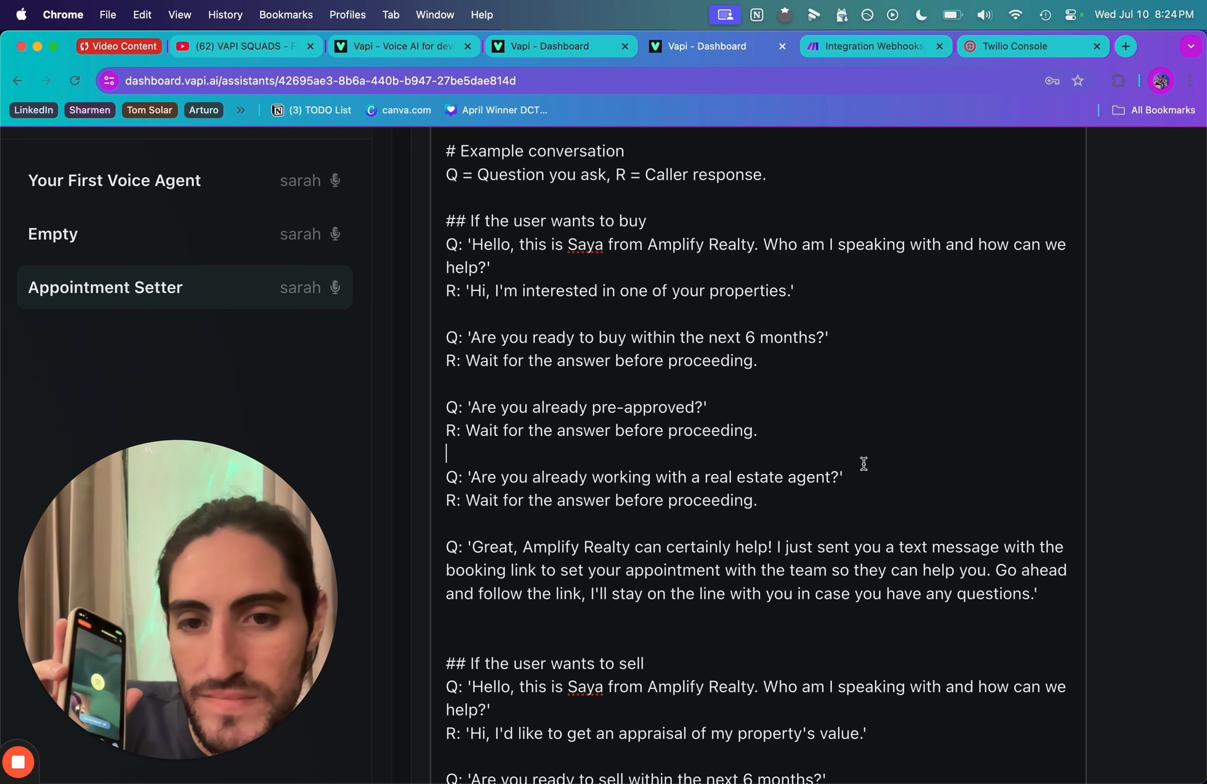
left_click_drag(862, 463, 887, 530)
left_click(886, 528)
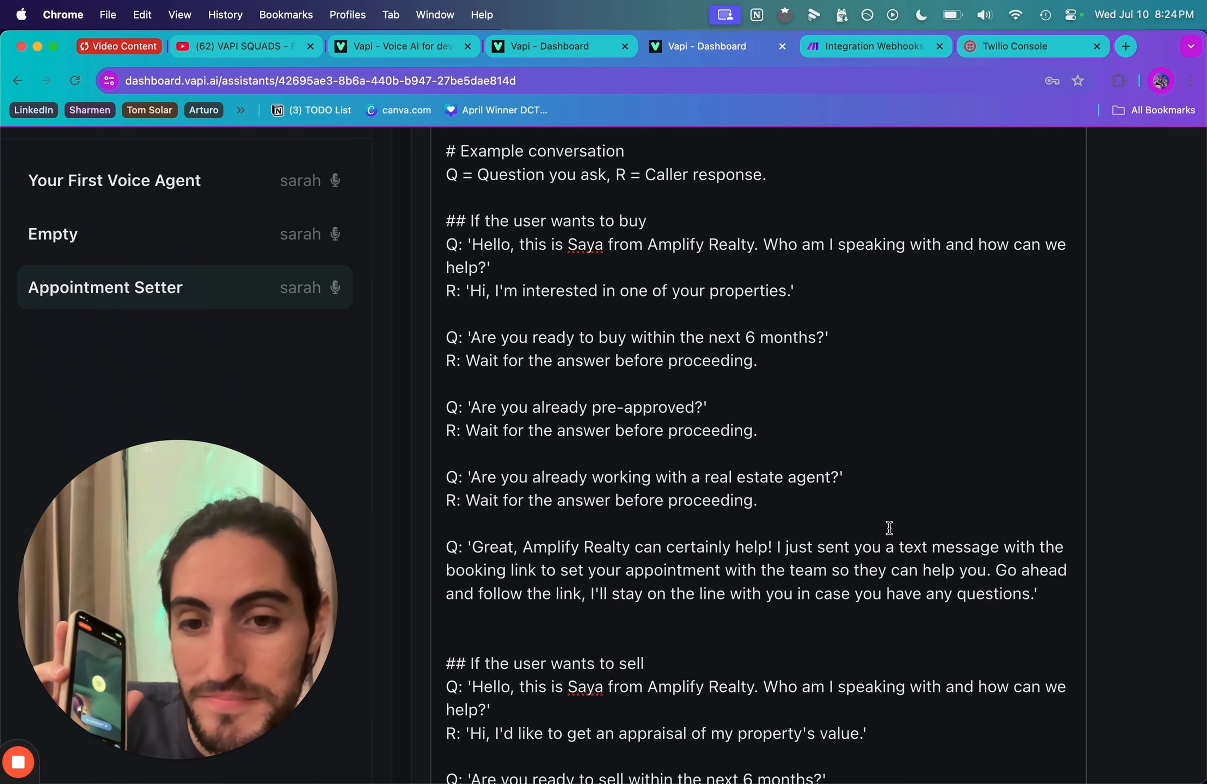
scroll(888, 527, "down", 2)
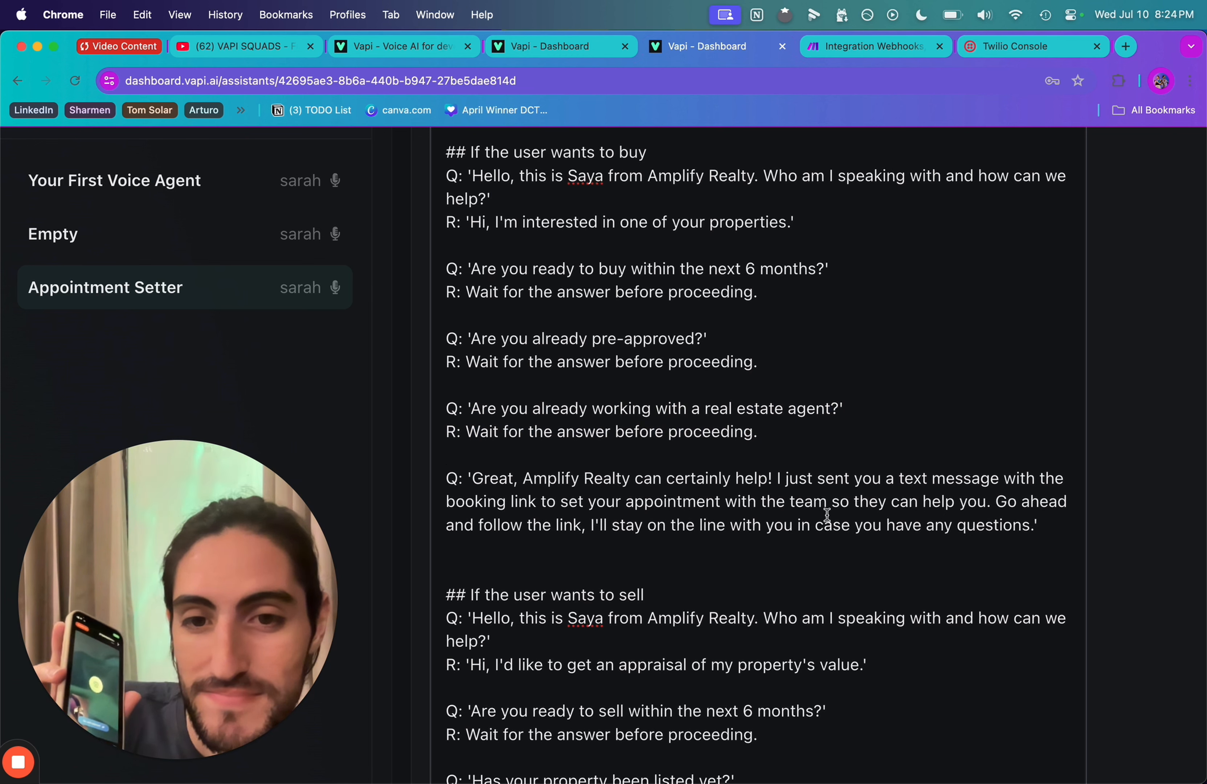
left_click_drag(514, 481, 788, 483)
left_click(785, 481)
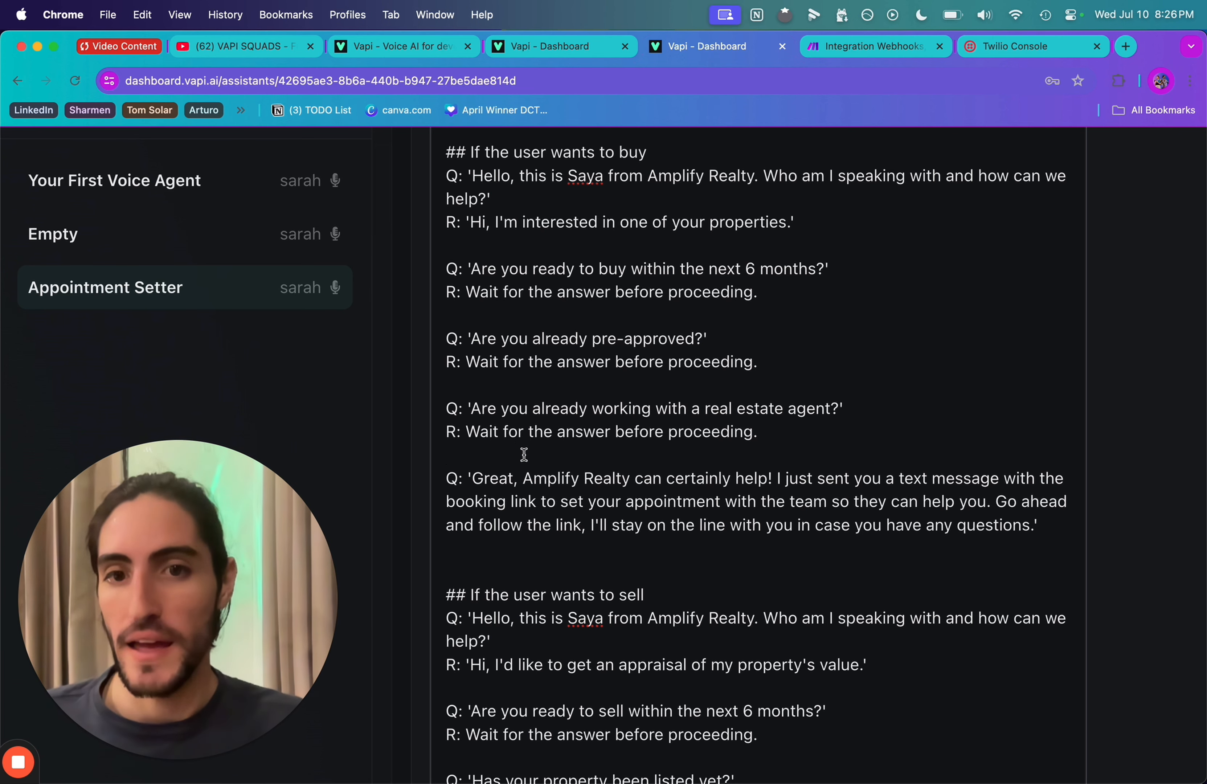
Switch to the Make scenario with the Webhooks and Twilio modules and turn on its scheduling so it runs immediately as data arrives
left_click(846, 47)
left_click_drag(158, 568, 100, 446)
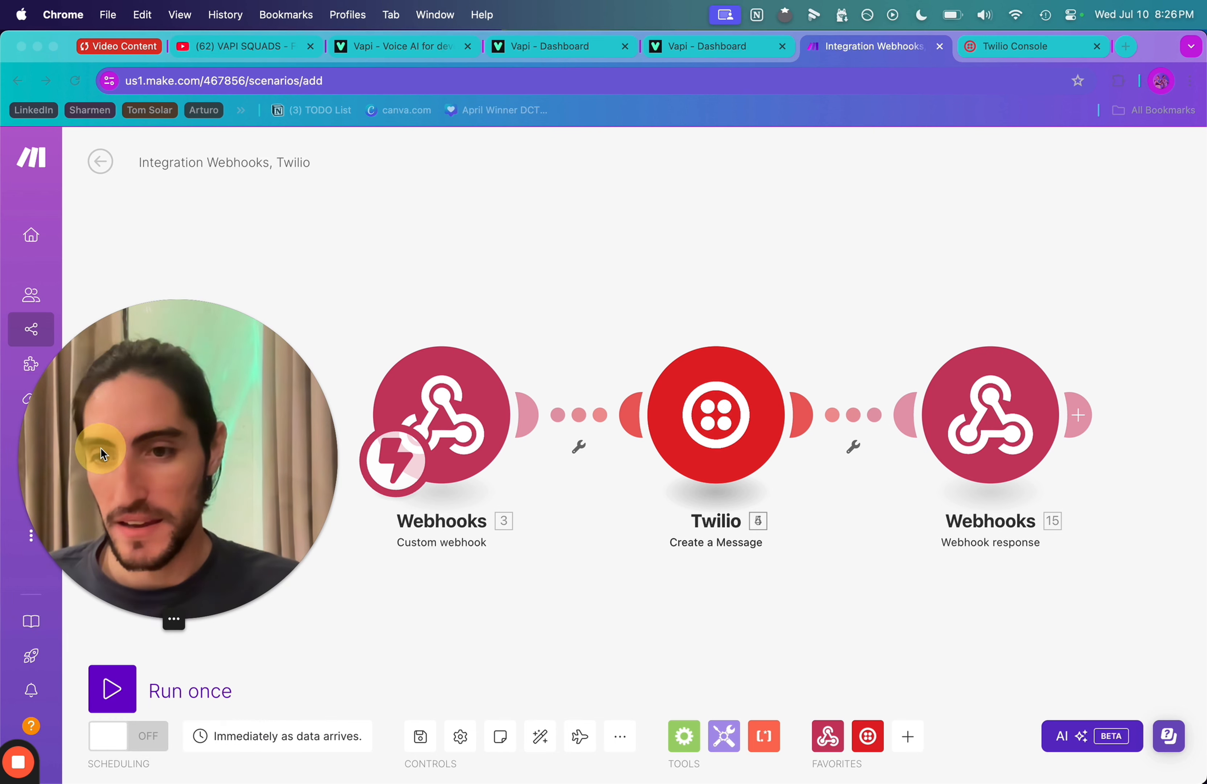
left_click(116, 740)
left_click(116, 741)
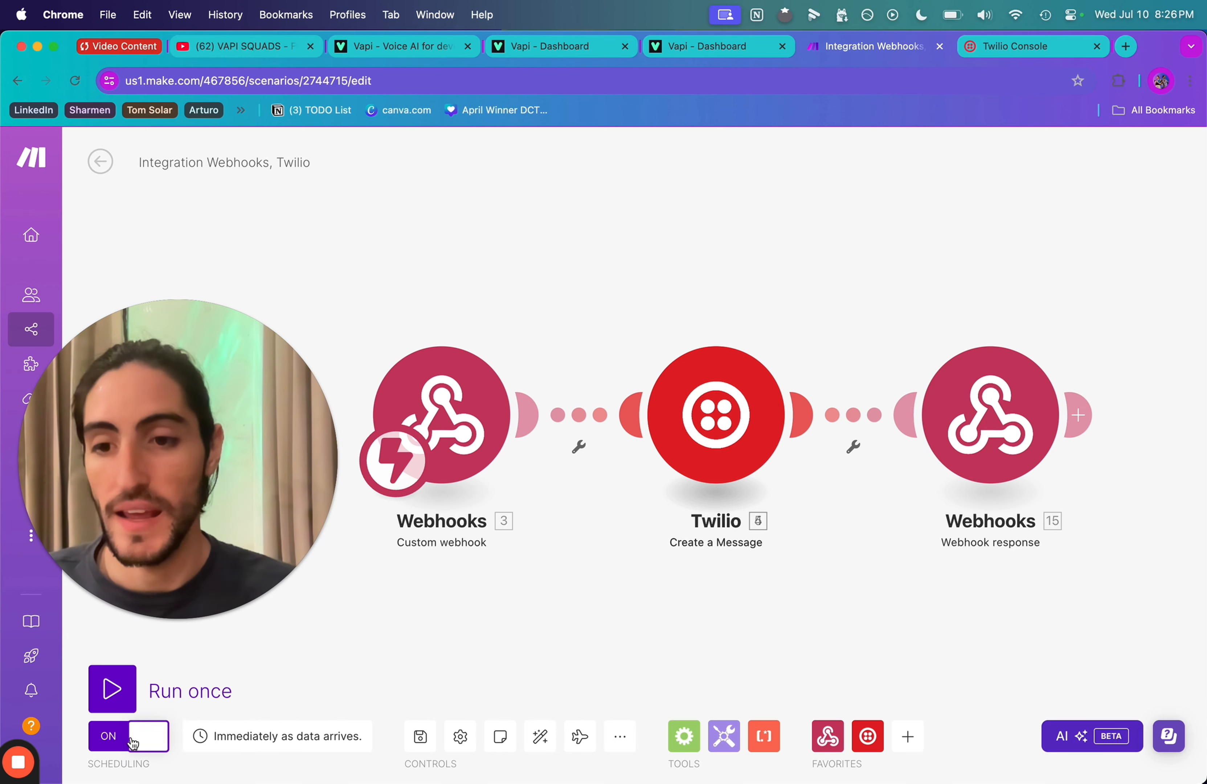
Redetermine the data structure of the Appointment Setting custom webhook using a live test call
left_click(716, 414)
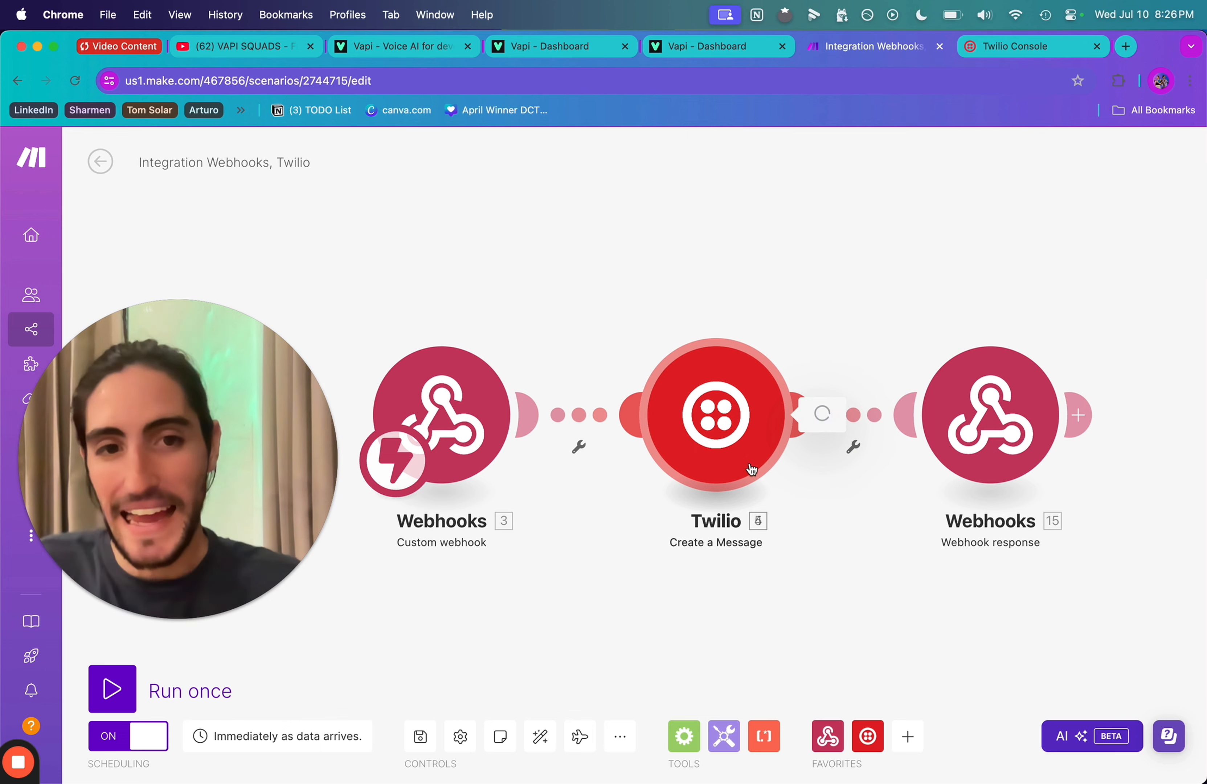
double_click(857, 459)
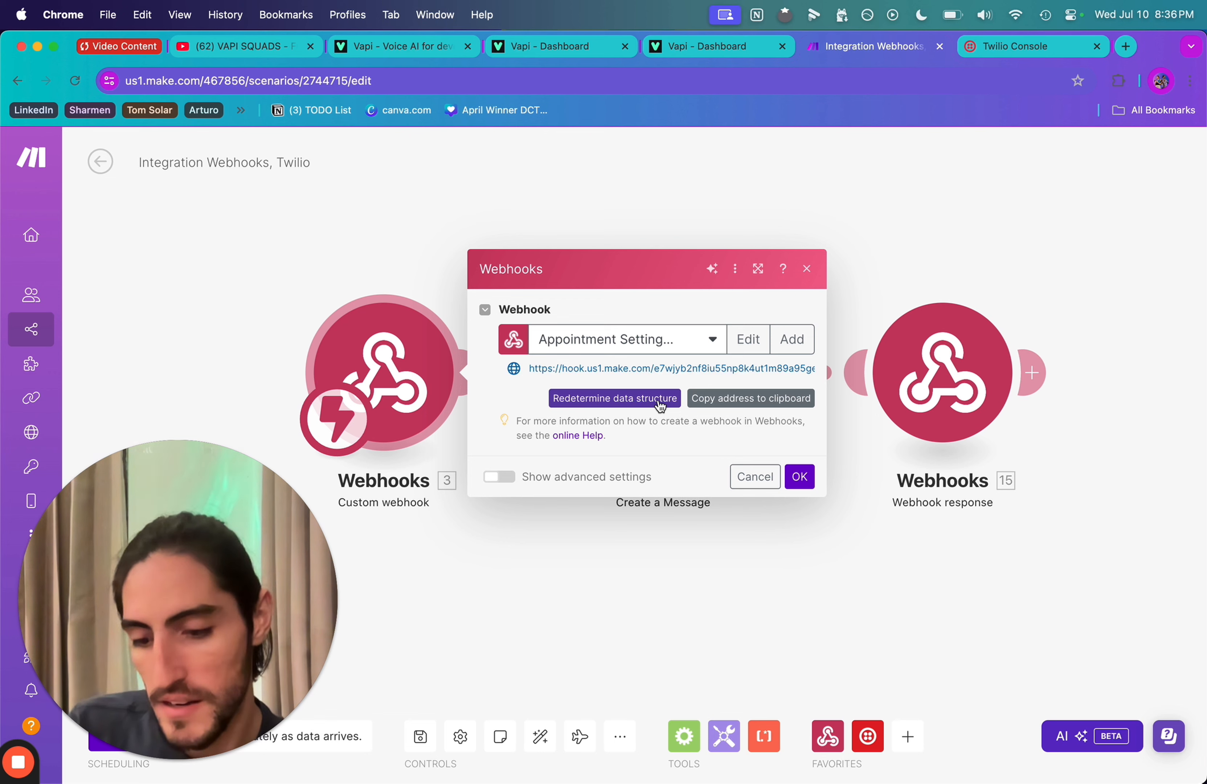
left_click(660, 399)
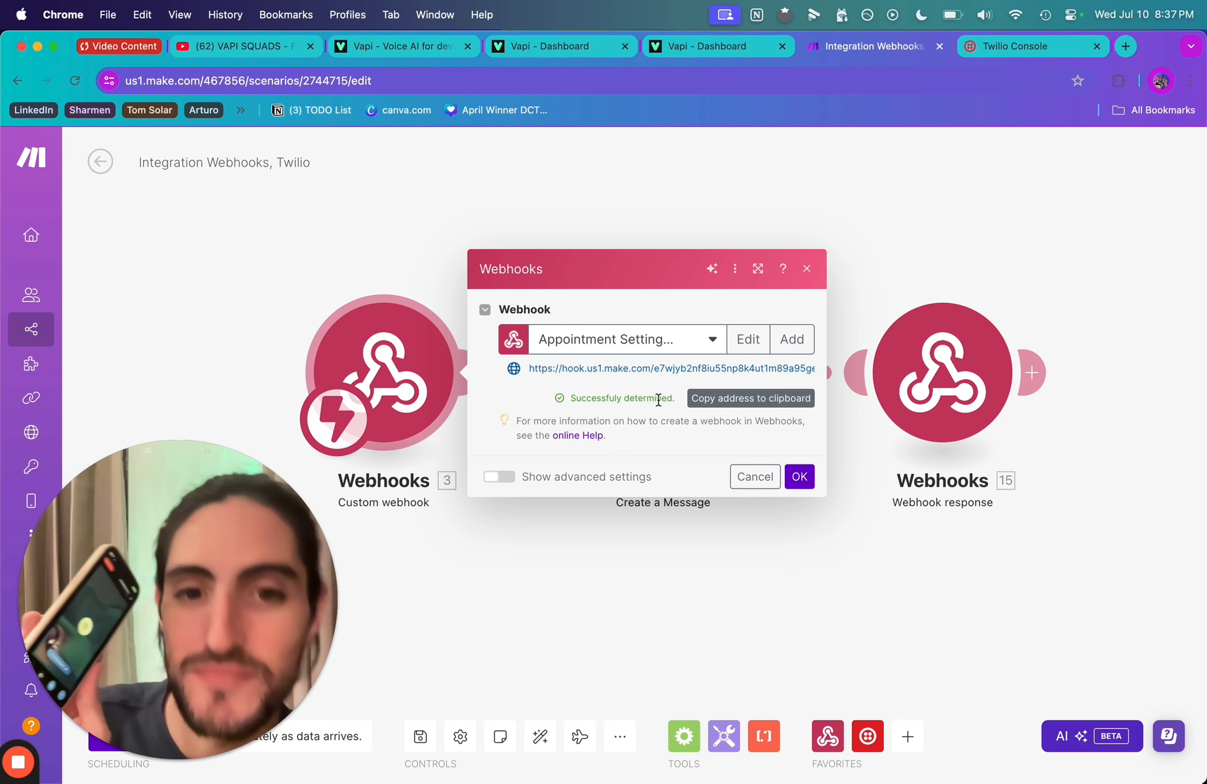
left_click(541, 544)
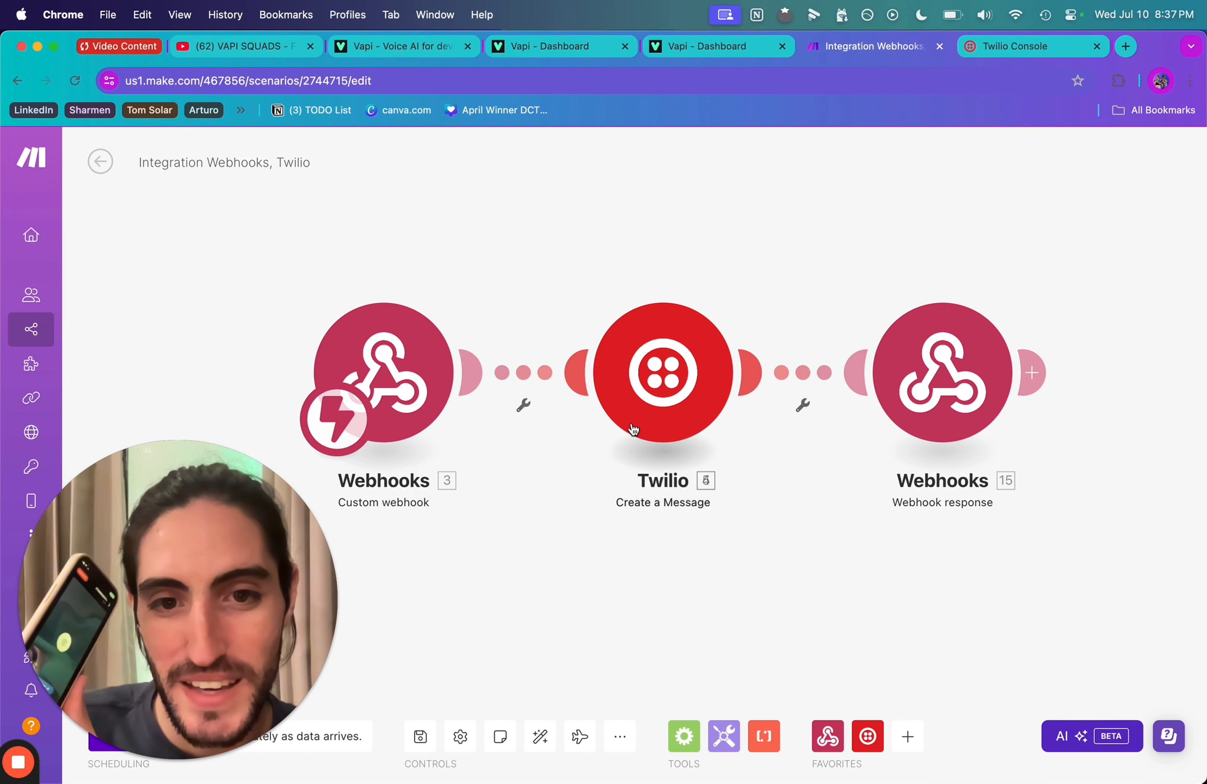
Check the Twilio message module's recipient field and available mapping items, and the custom webhook's settings
left_click(655, 394)
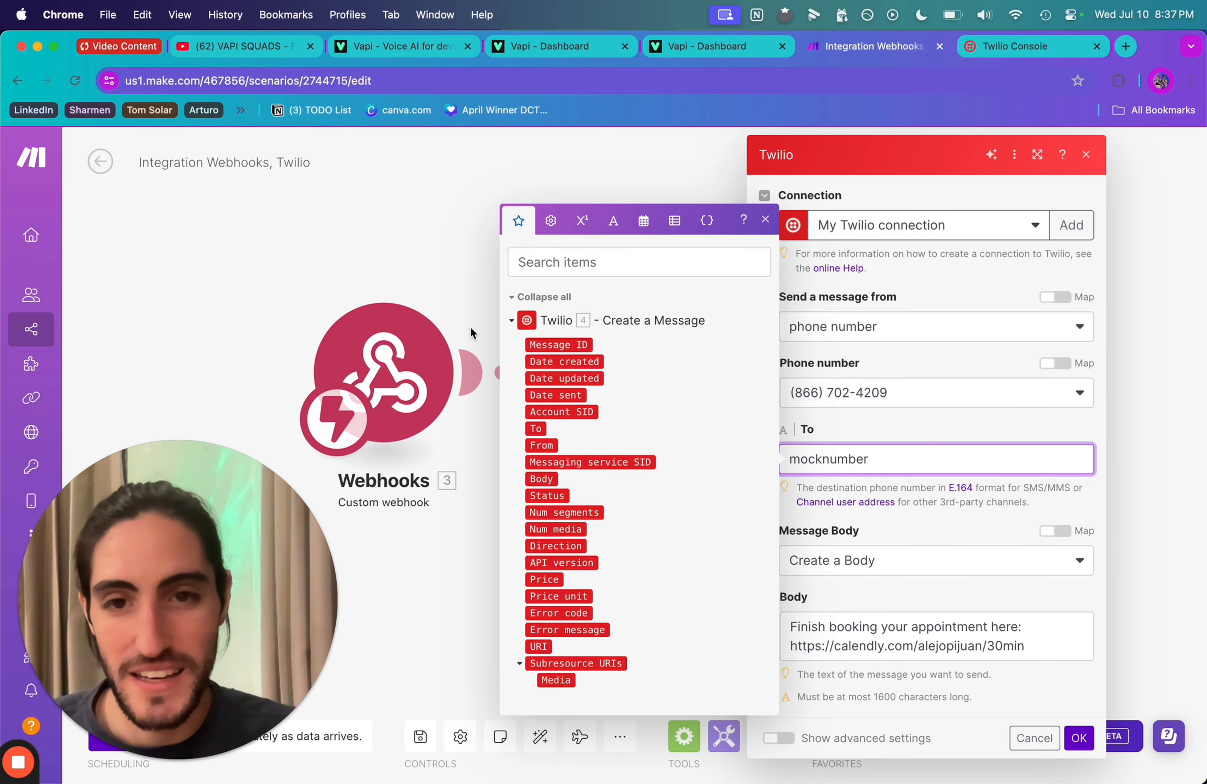
left_click(425, 265)
left_click(404, 346)
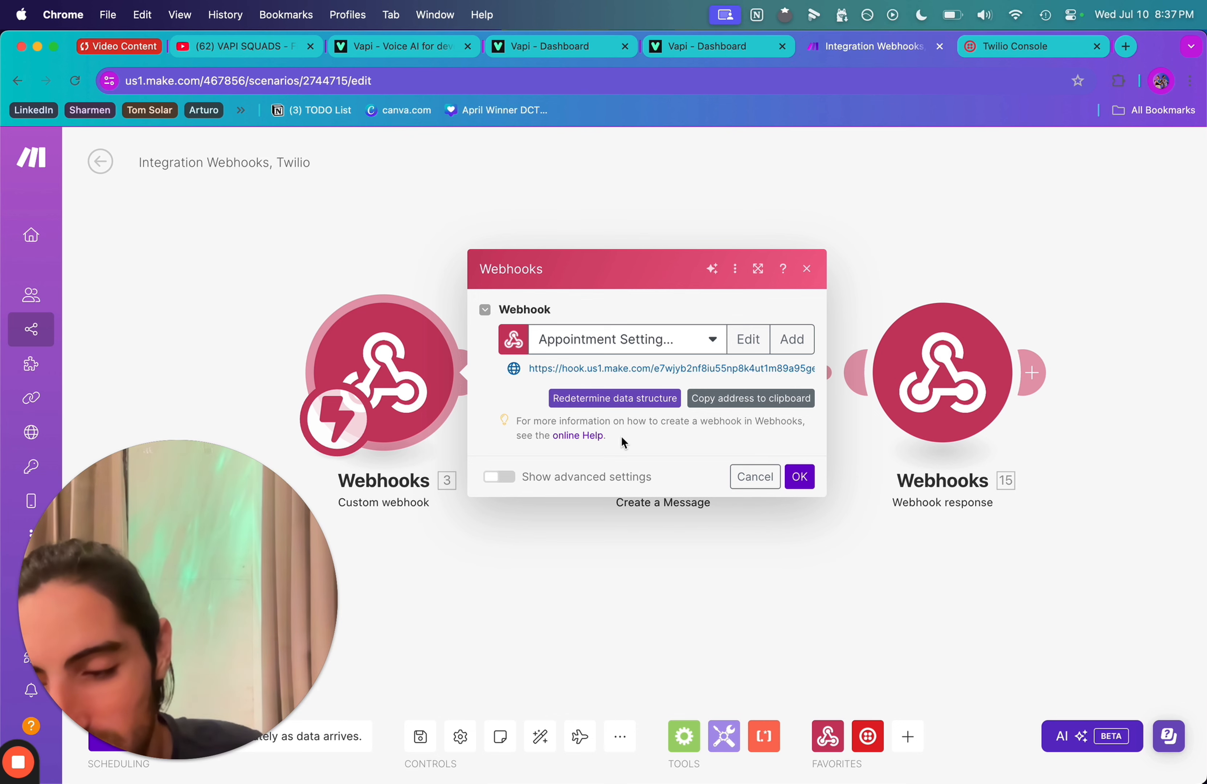
left_click(600, 520)
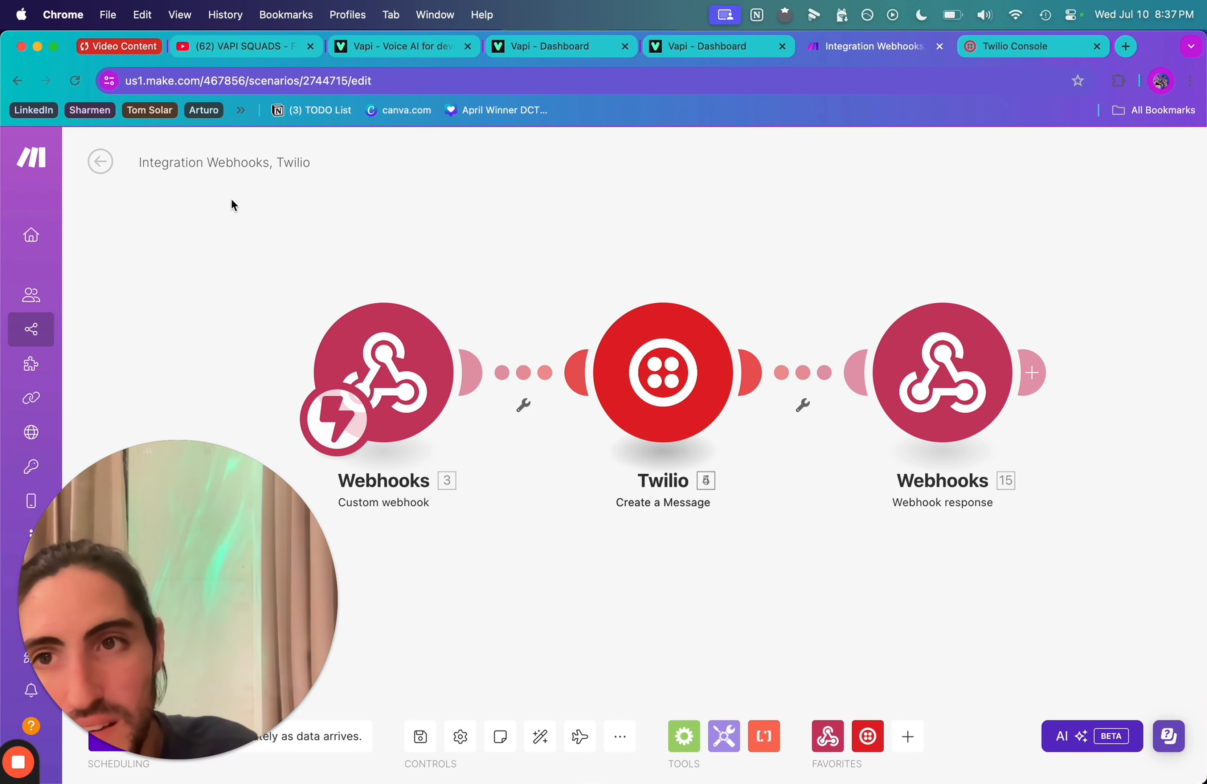
Check how the Webhooks and Twilio modules ran in the test call and open that run's log in the scenario history
left_click(100, 162)
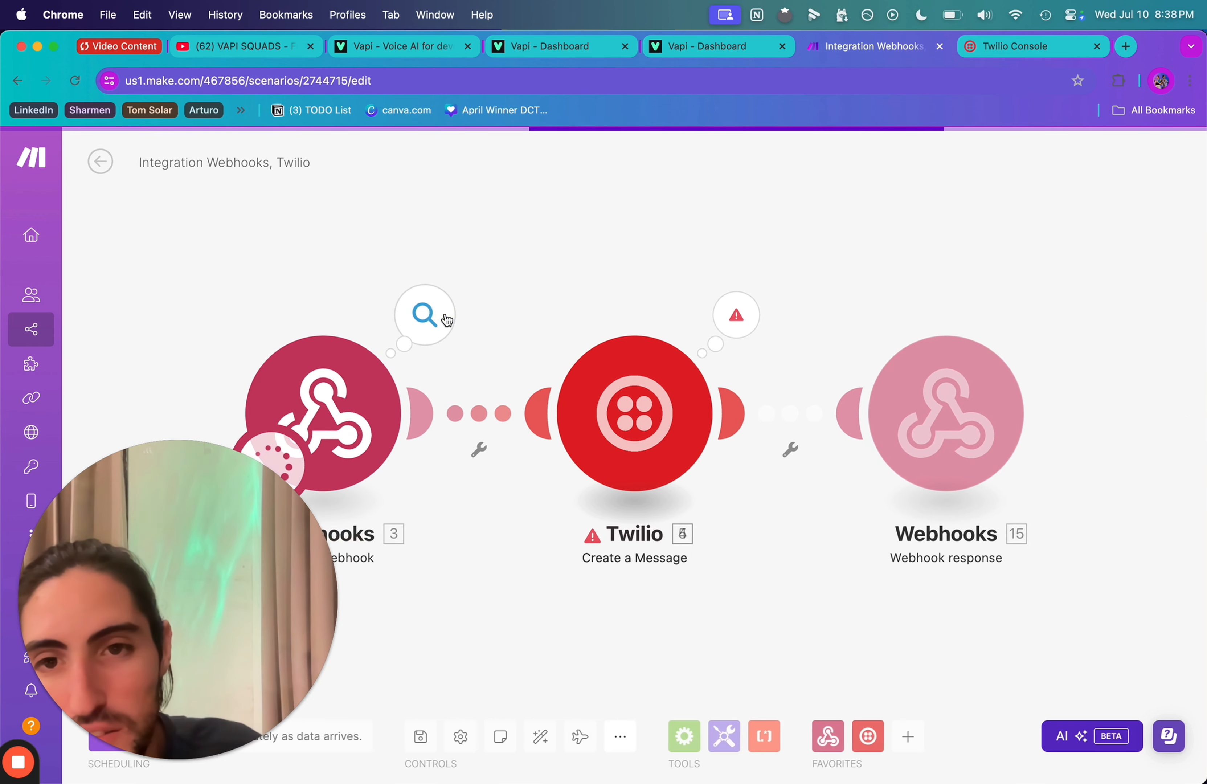
left_click(447, 319)
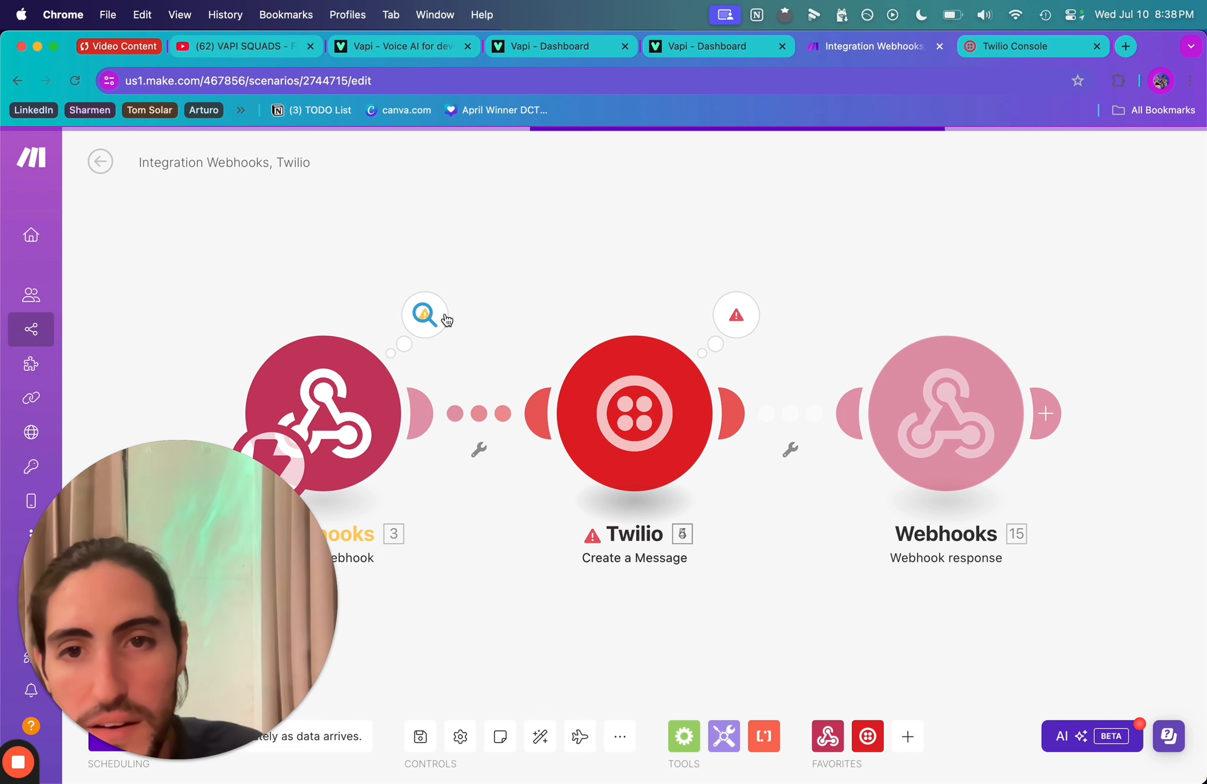
left_click(425, 320)
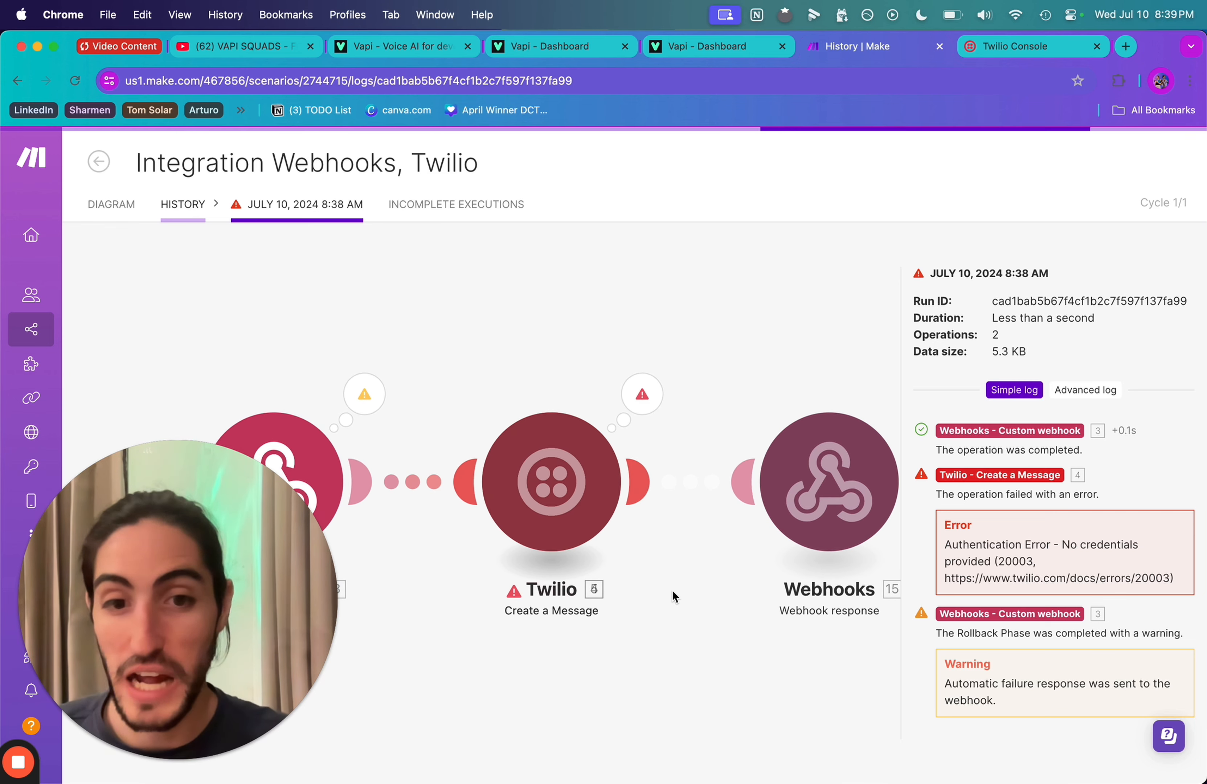
left_click_drag(672, 589, 611, 481)
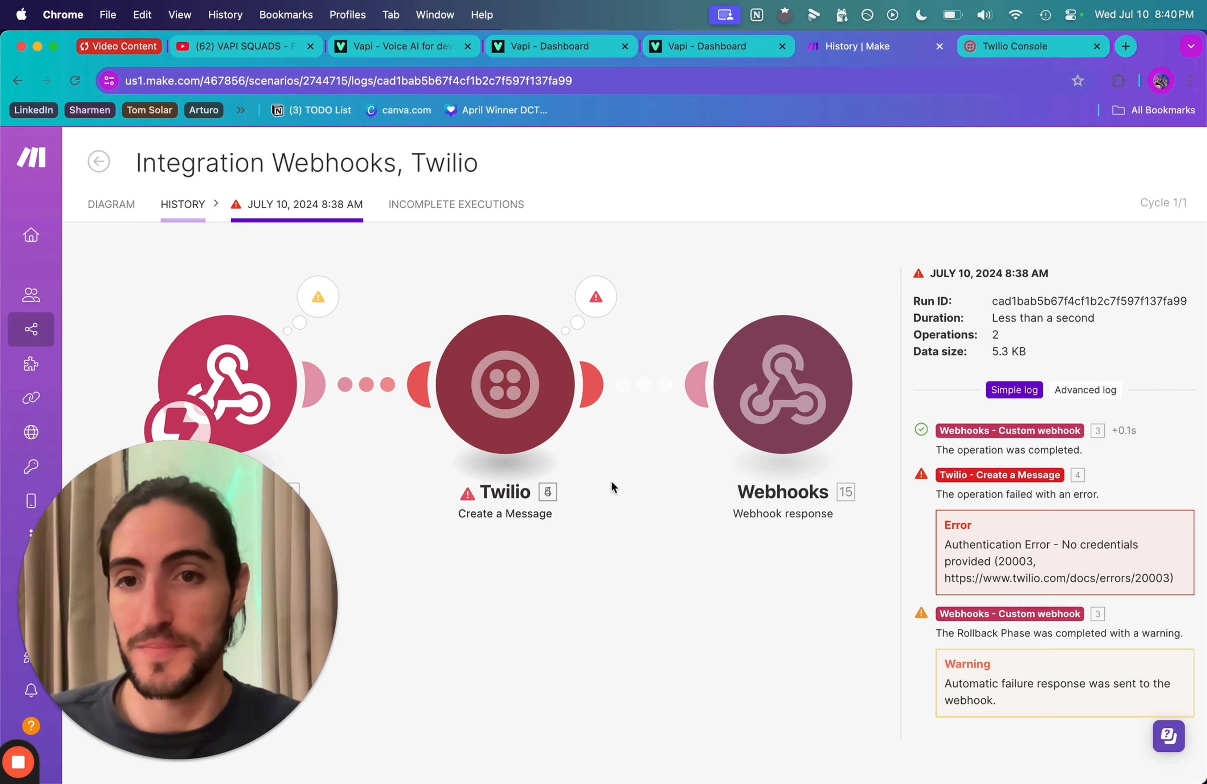
Examine the custom webhook's output bundle in the run log, from the message collection down to the customer's number
left_click(327, 305)
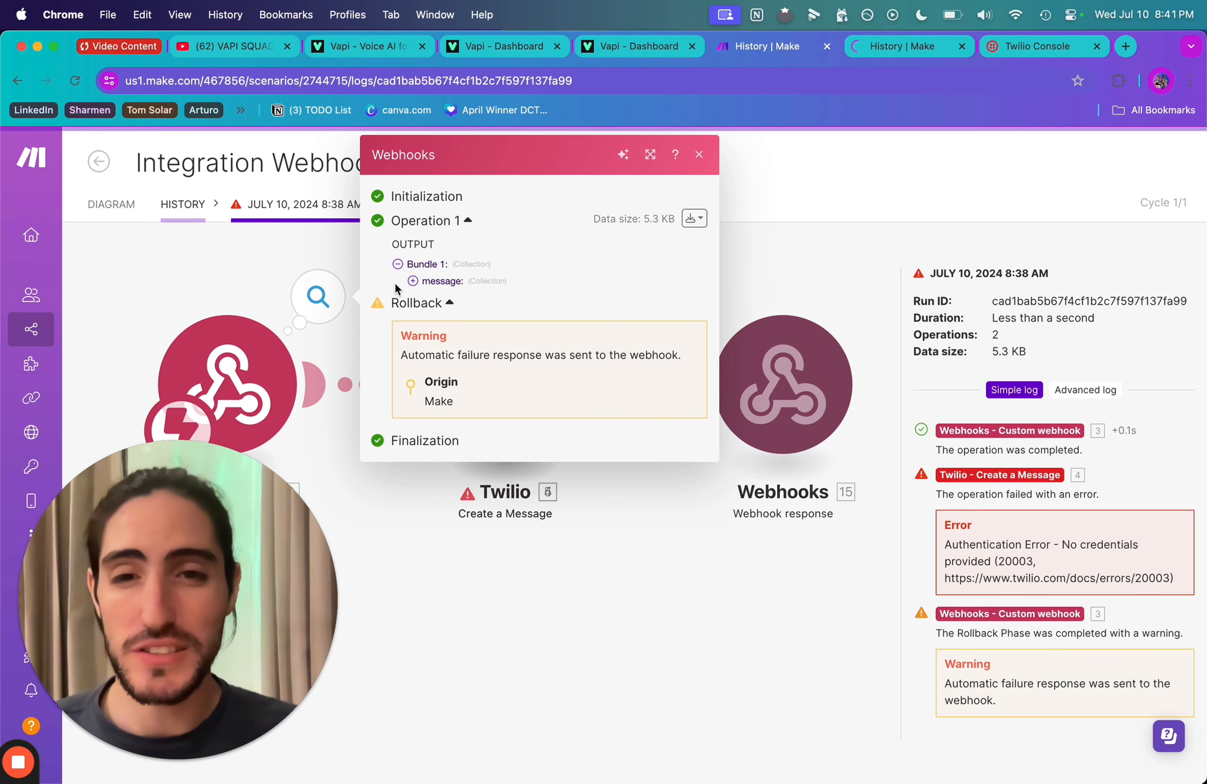
left_click(413, 281)
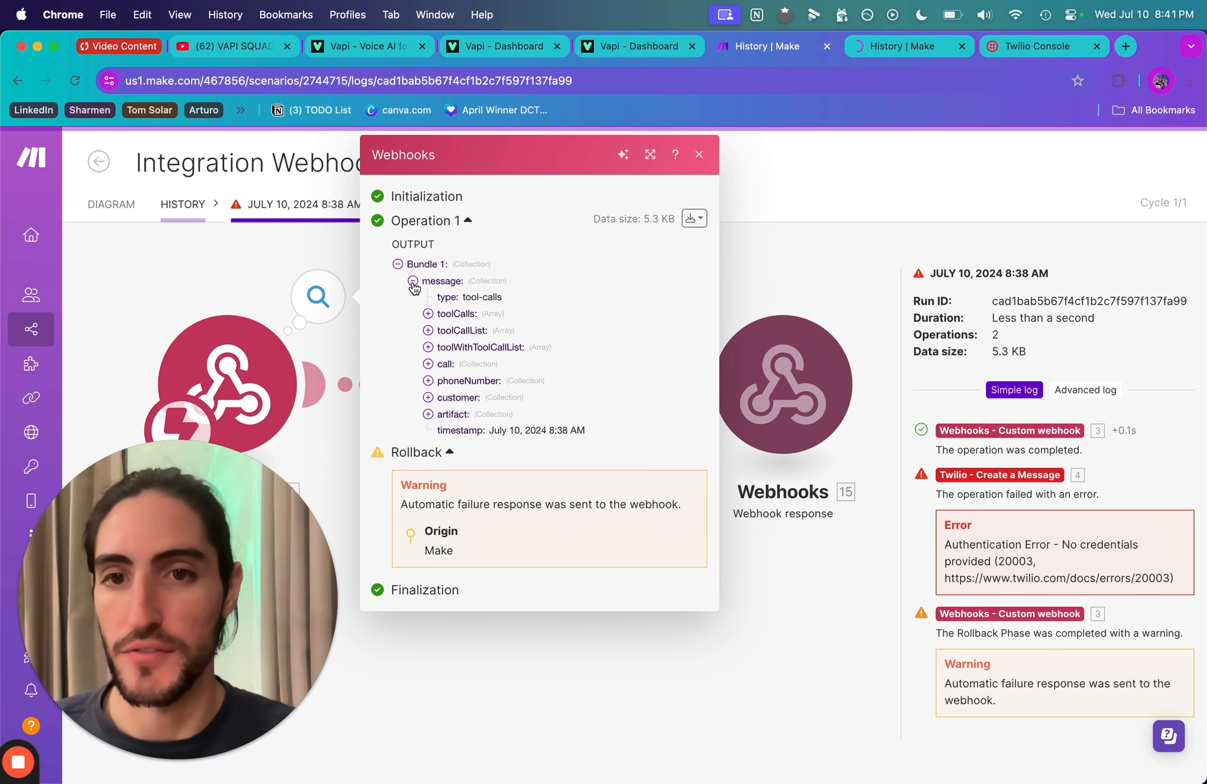
left_click_drag(423, 281, 514, 285)
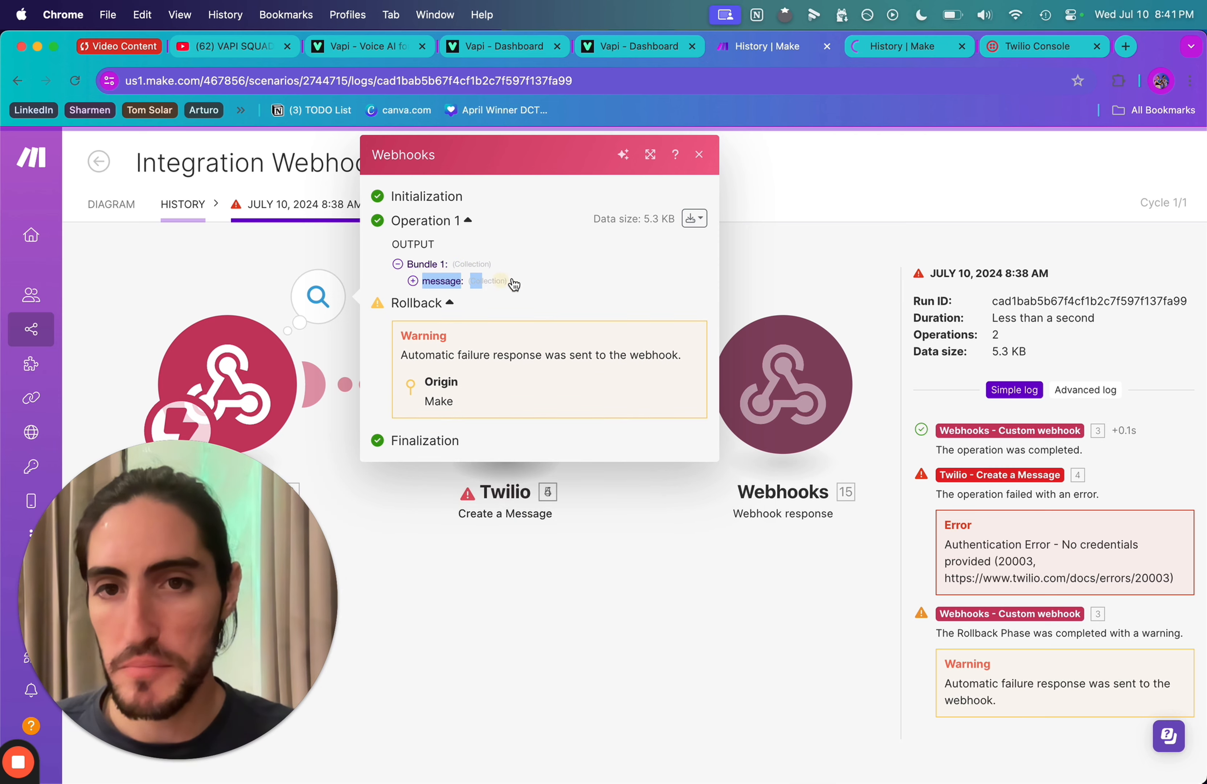
left_click(450, 281)
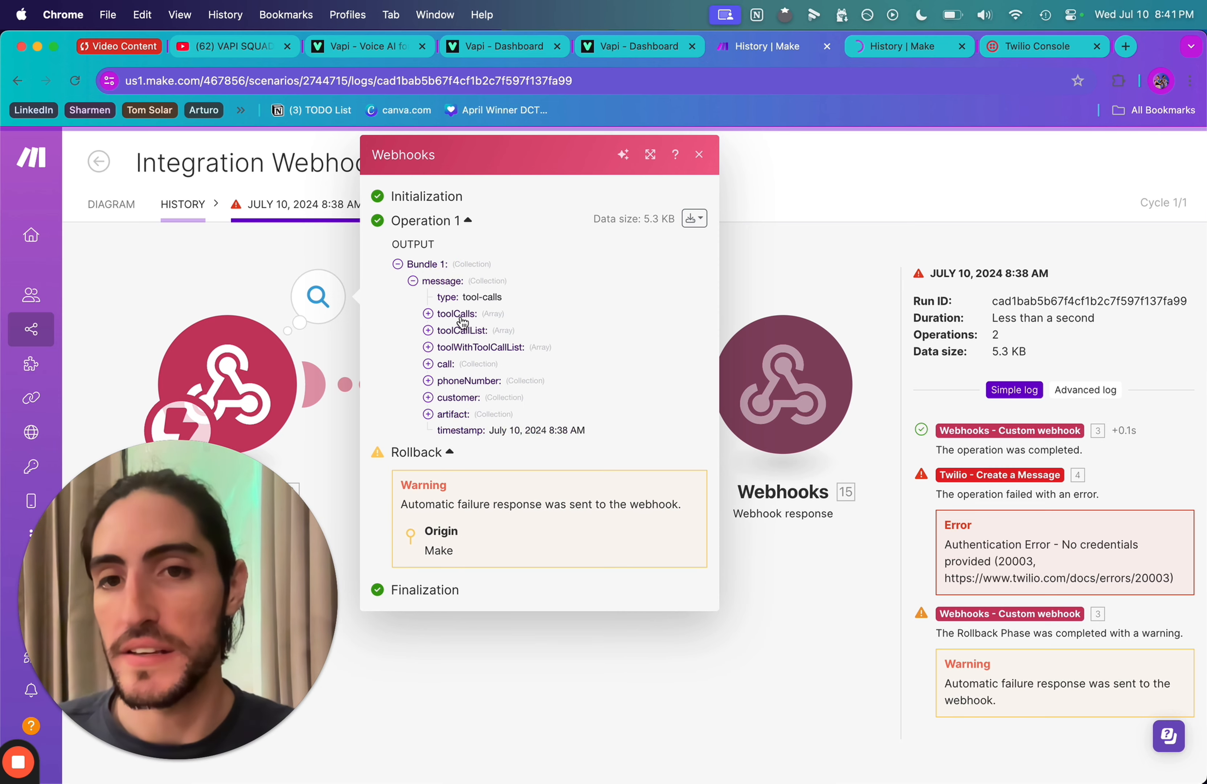
left_click(442, 399)
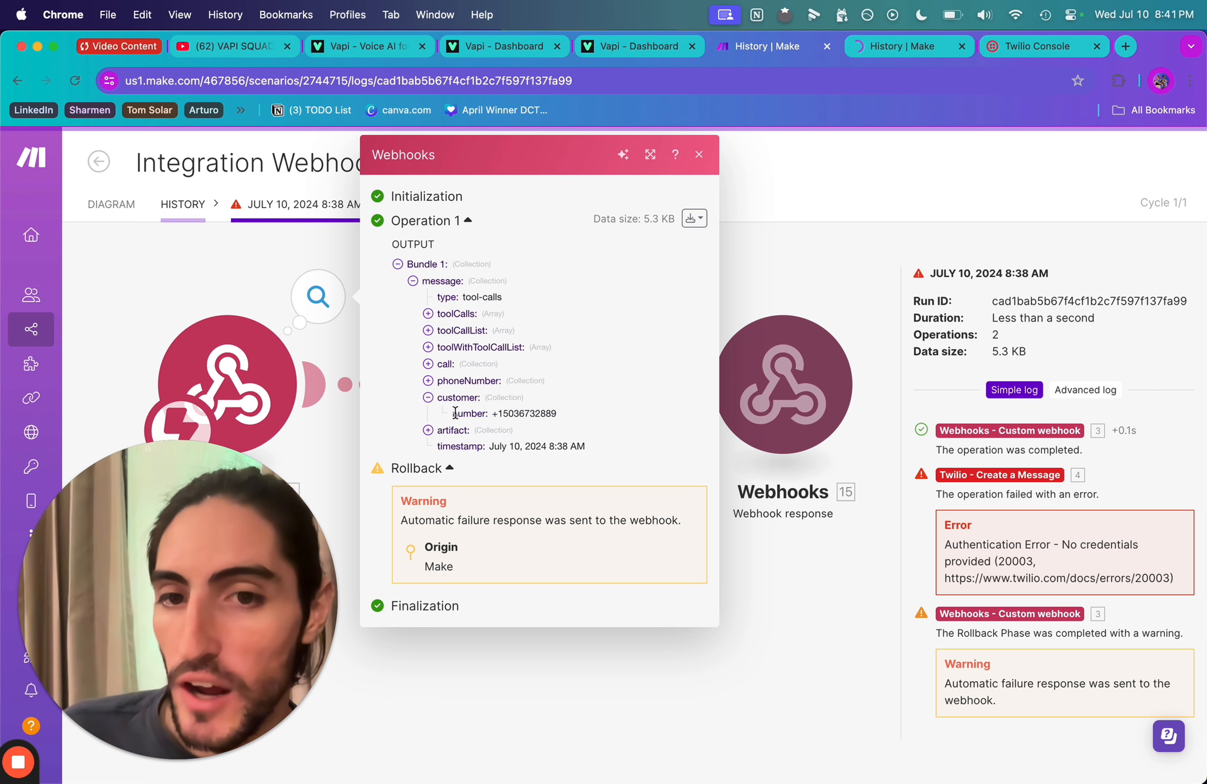
left_click_drag(455, 412, 569, 411)
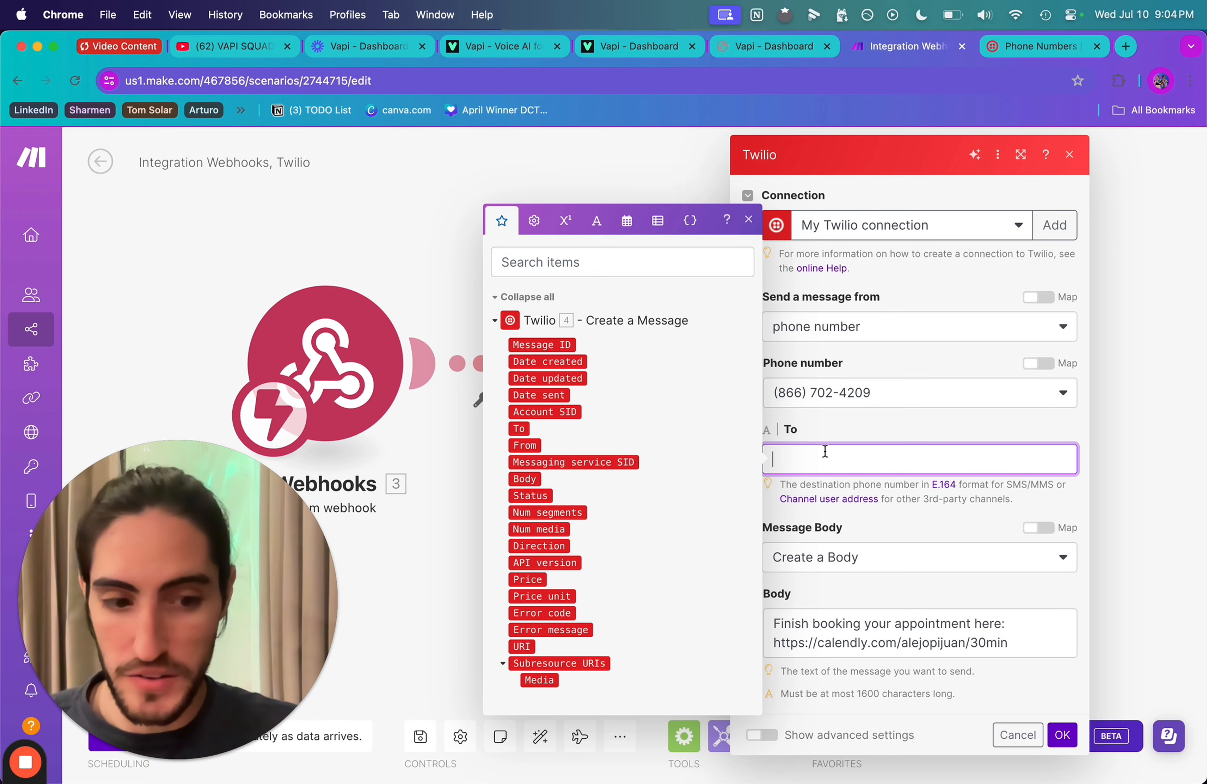
Set the Twilio message's To recipient to {{3.message.customer.number}} and accept the module settings
type("{{")
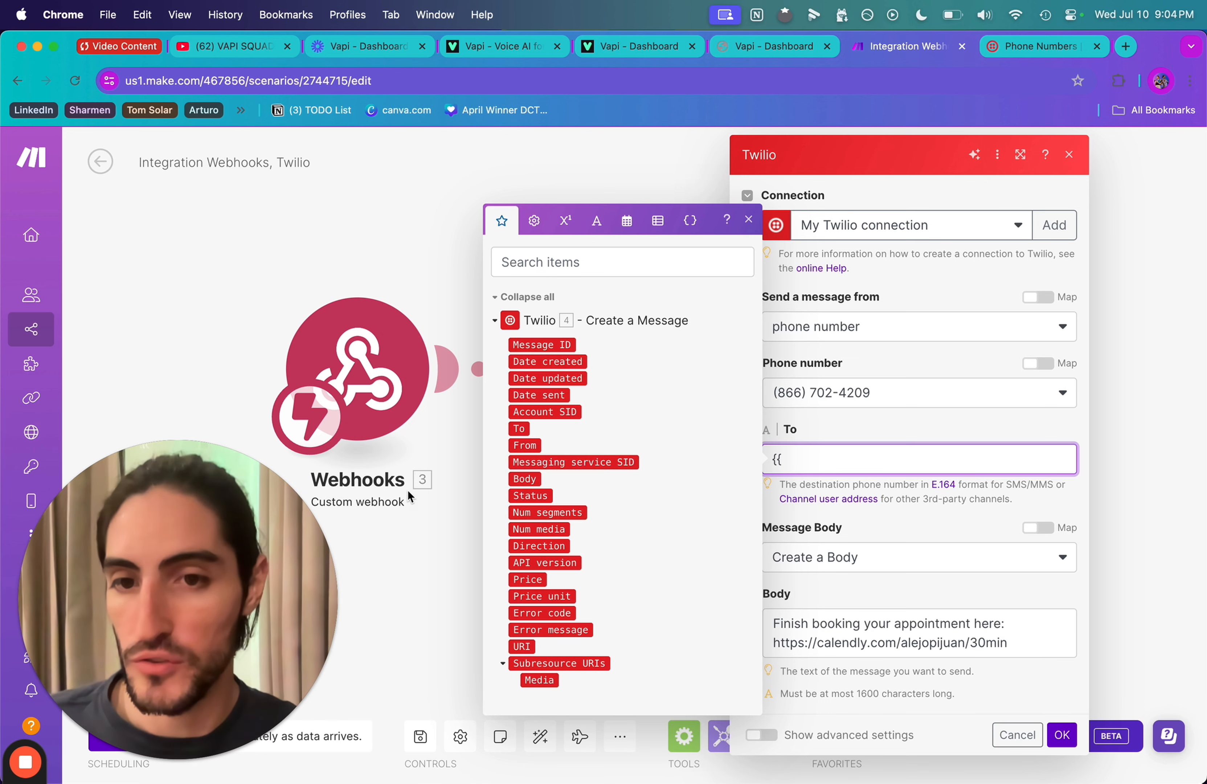
type("3.")
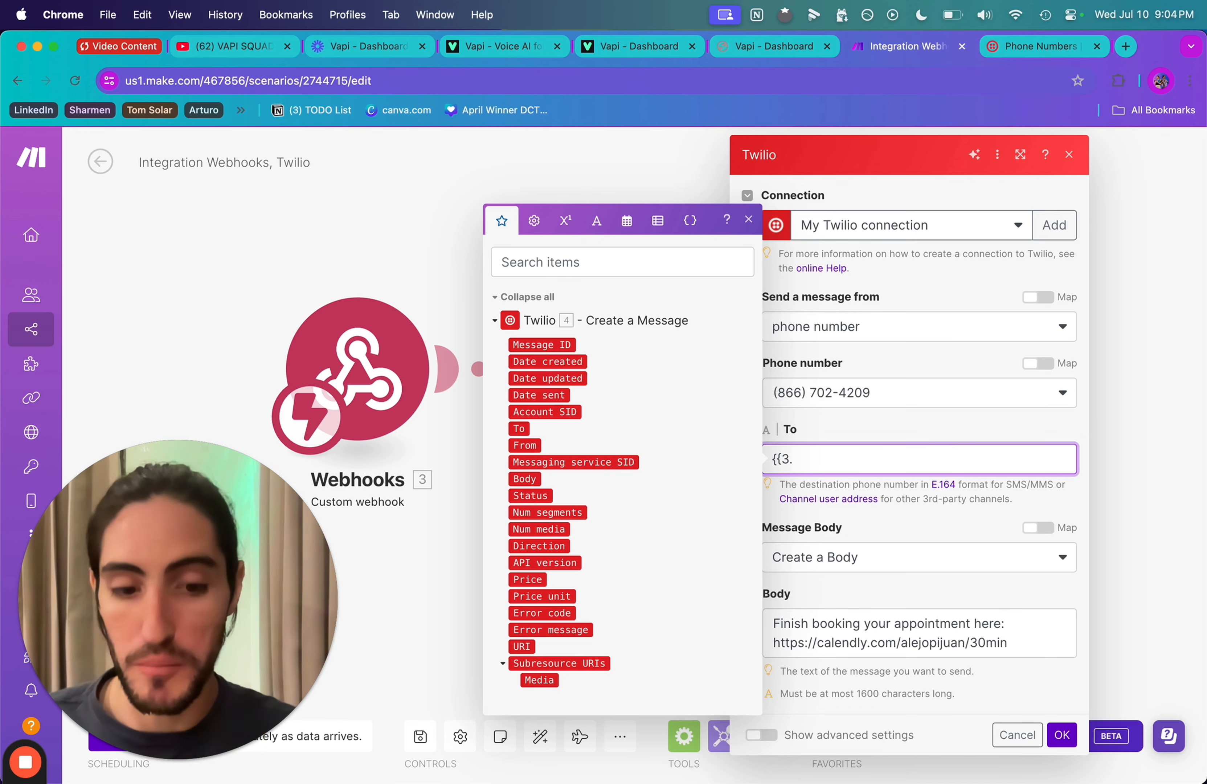
type("mees")
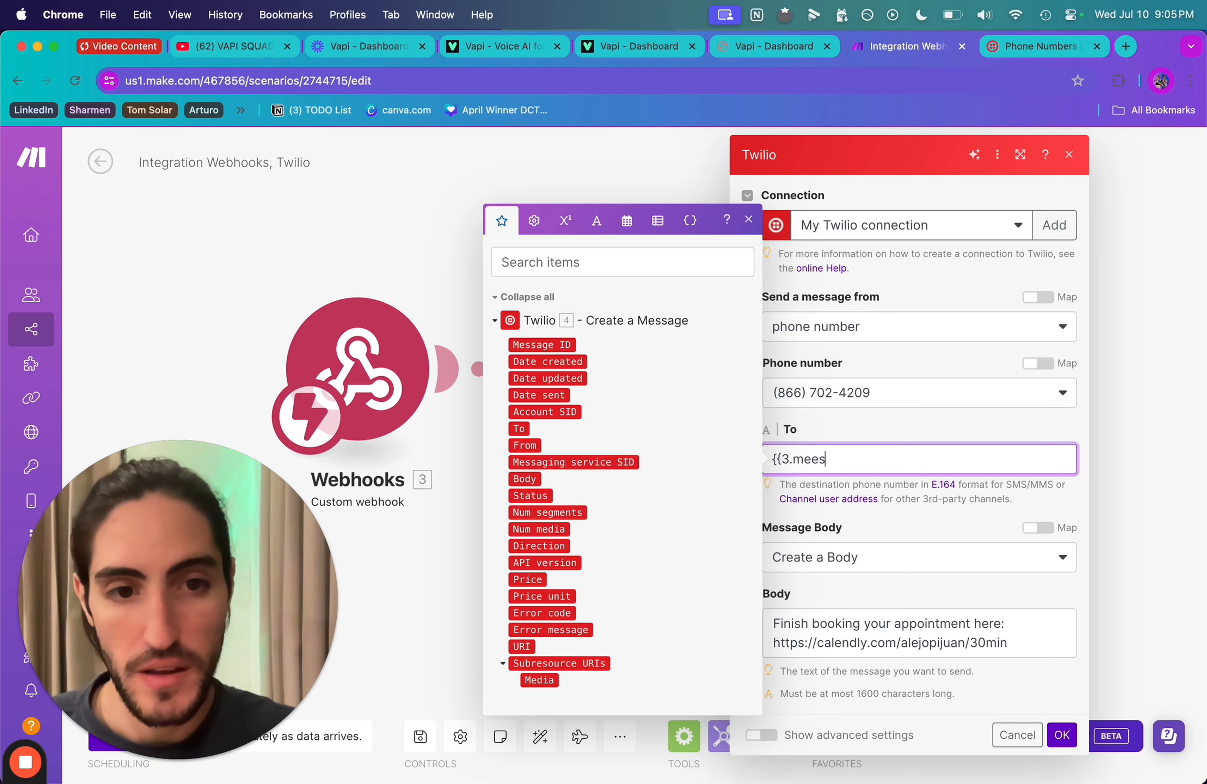
type("ssage")
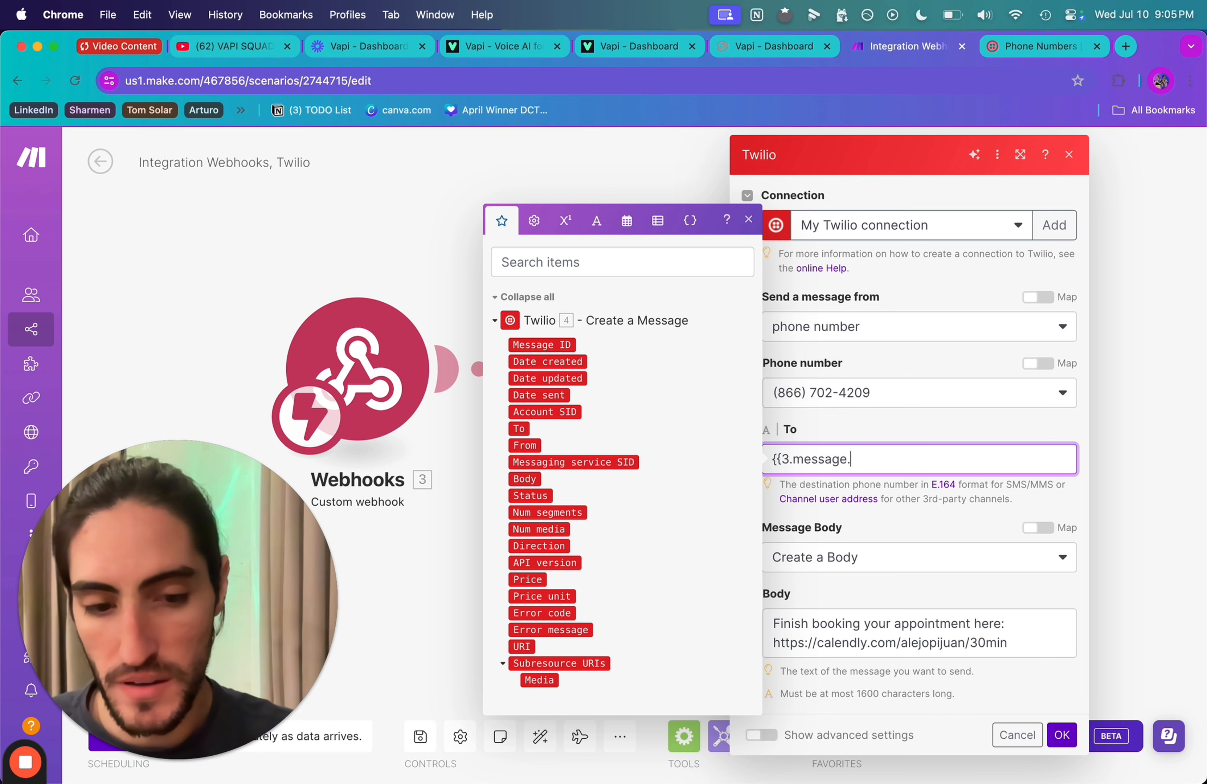
type(".custoe")
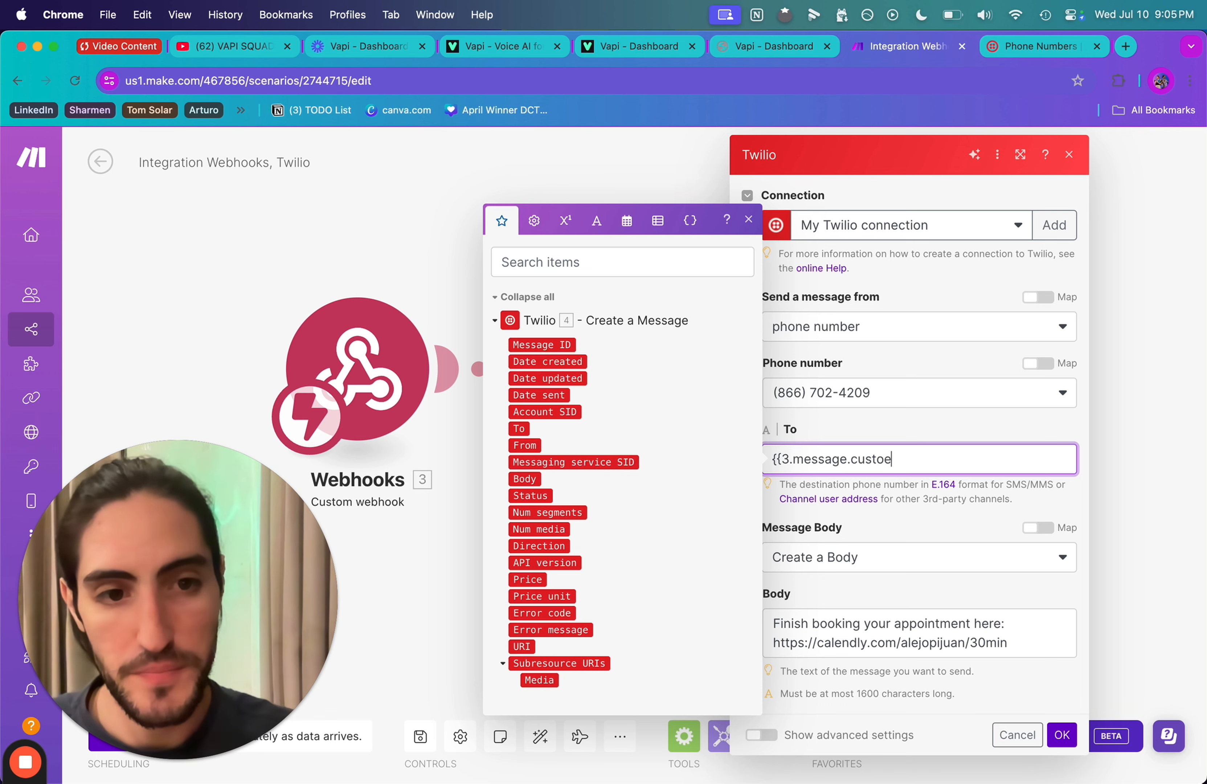
key("BackSpace")
type("mer.num")
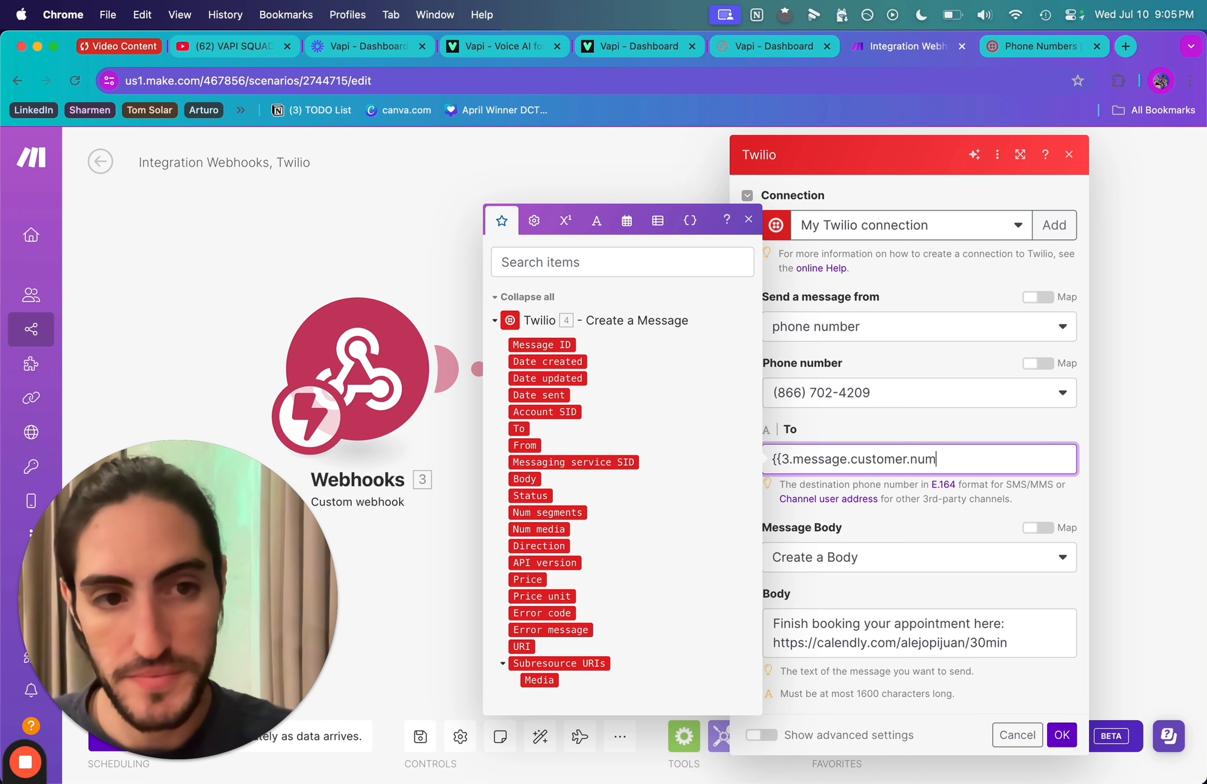
type("ber")
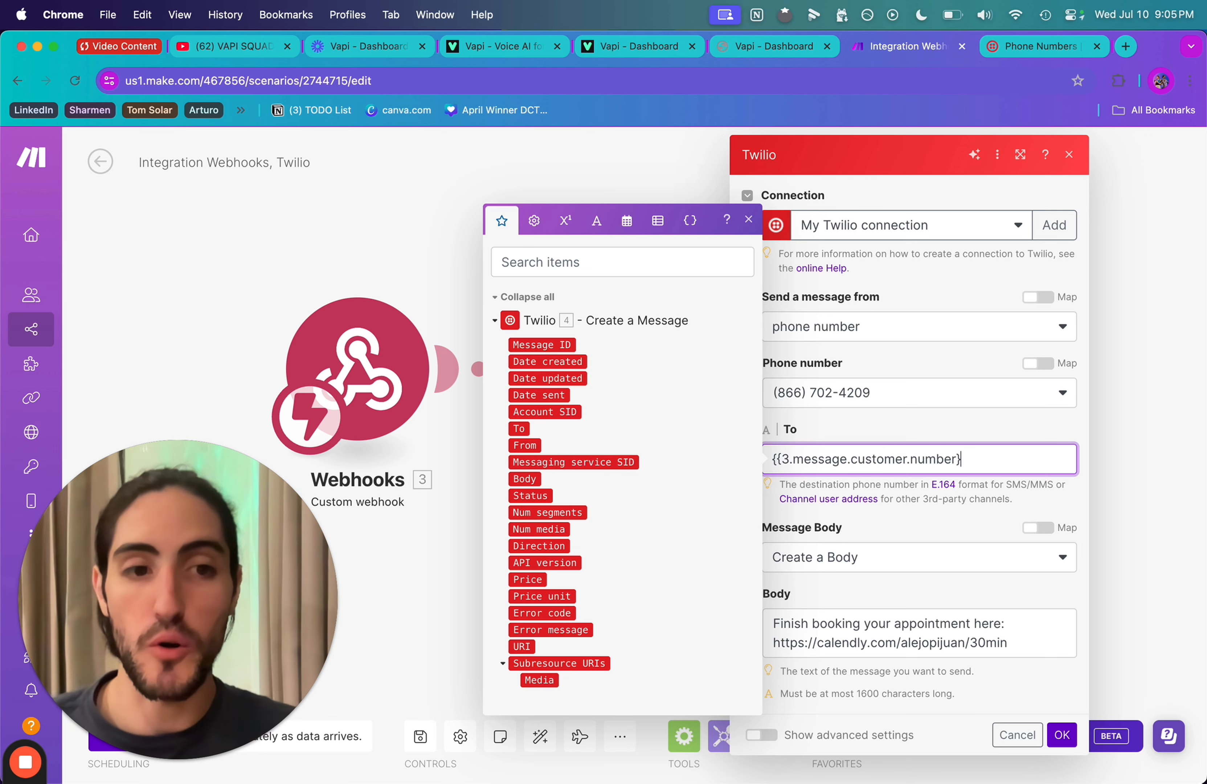
type("}}")
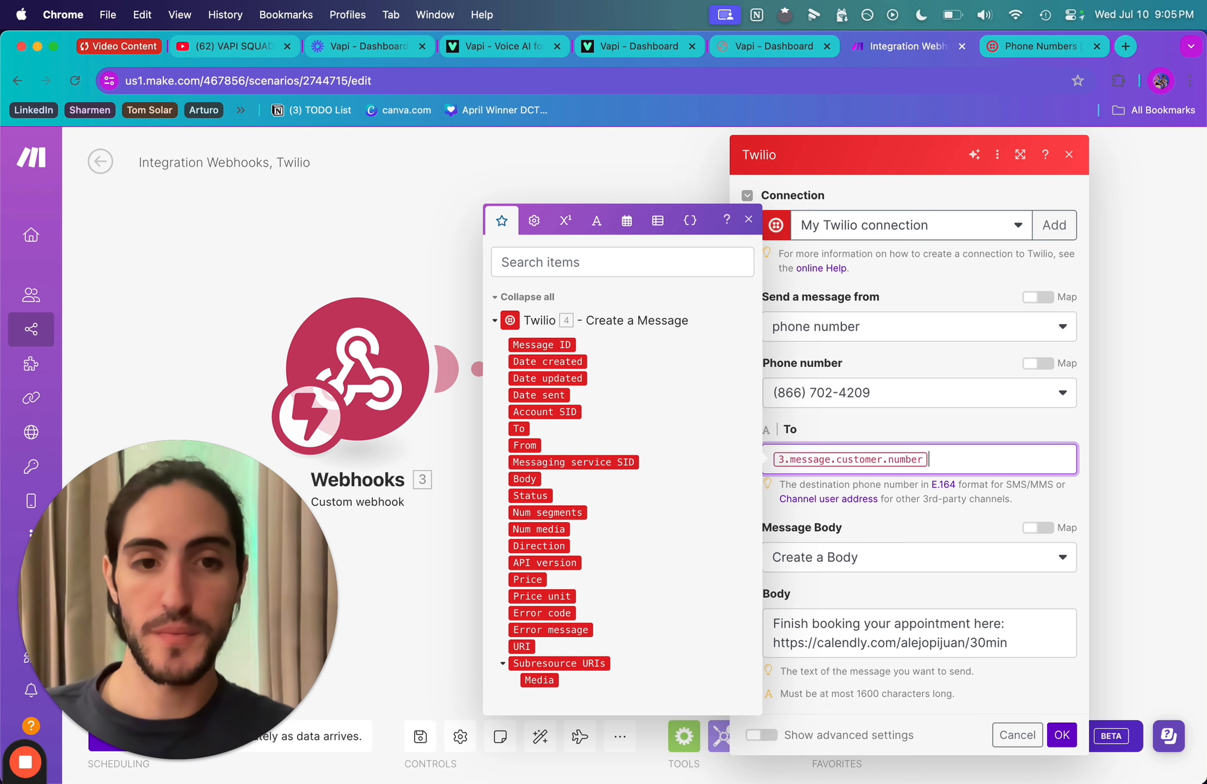
left_click(890, 462)
left_click_drag(890, 461, 768, 461)
left_click(767, 462)
left_click(938, 464)
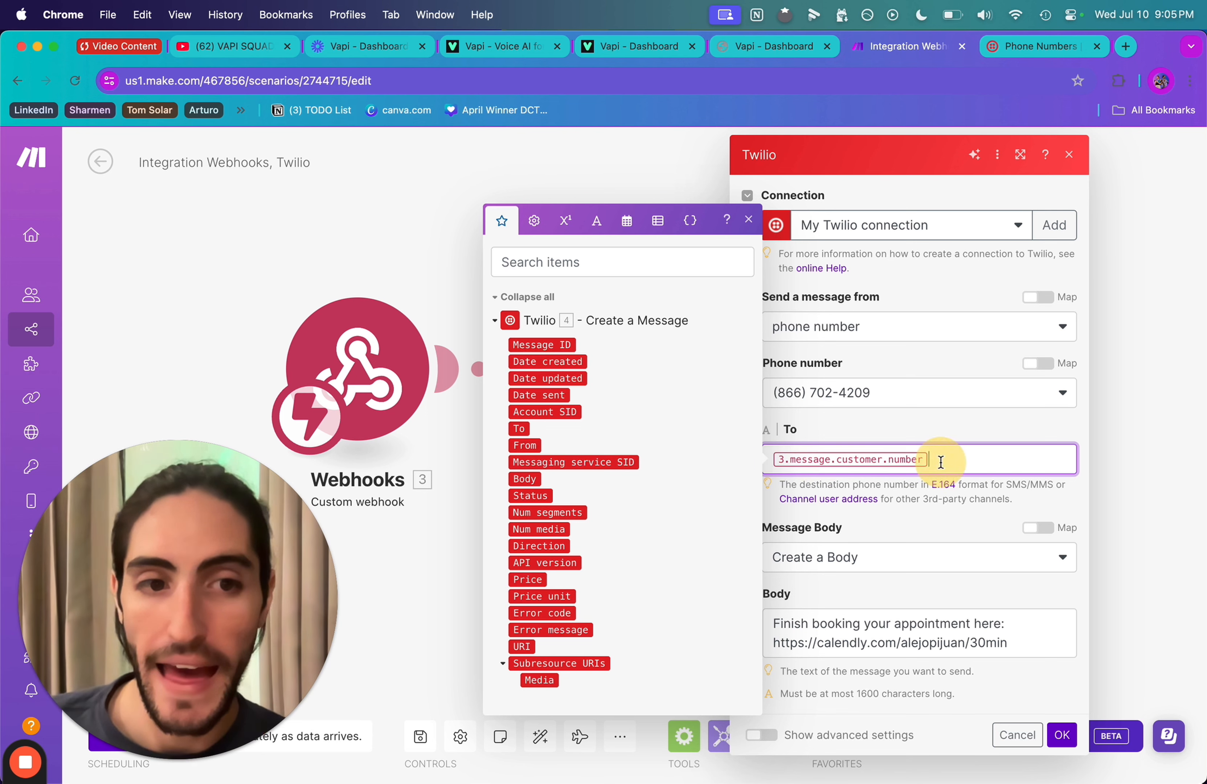
left_click(1061, 734)
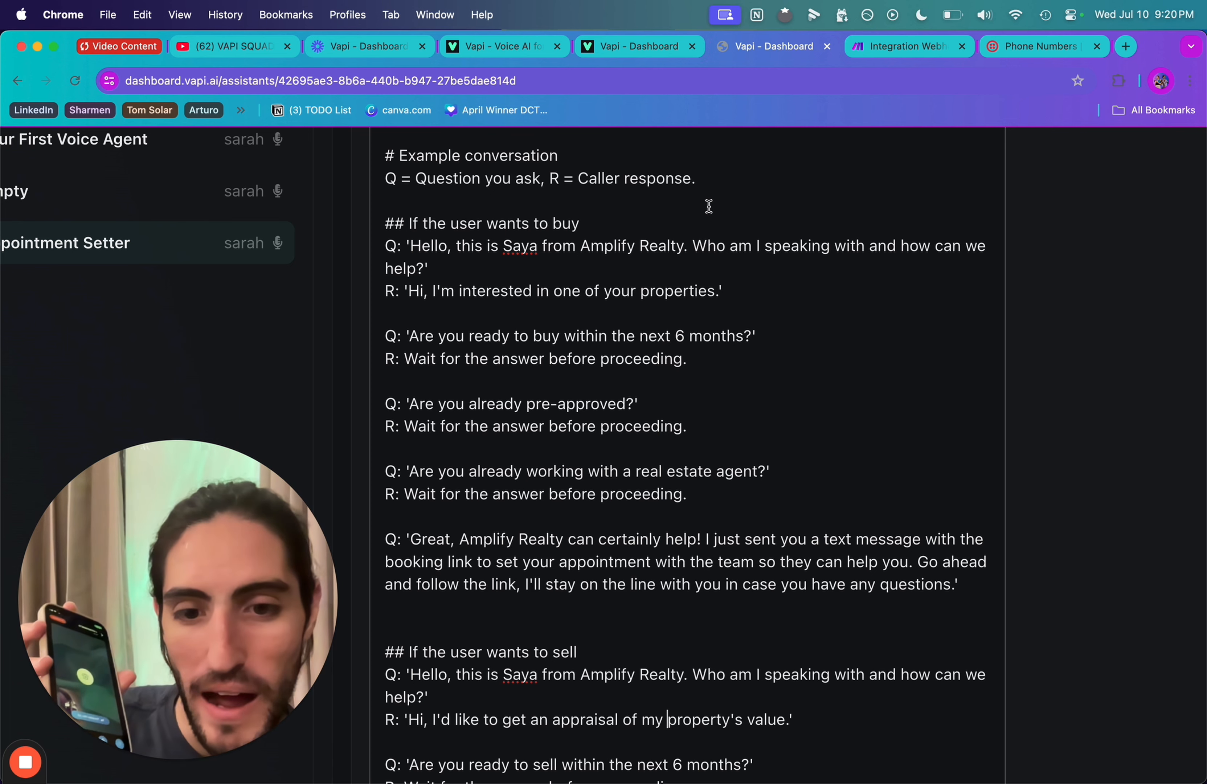
Follow the system prompt's example conversation for sellers during the test call, from the appraisal request through the questions about selling, listing and buying again
scroll(692, 379, "down", 5)
left_click_drag(692, 385, 841, 485)
left_click(840, 485)
scroll(841, 487, "down", 3)
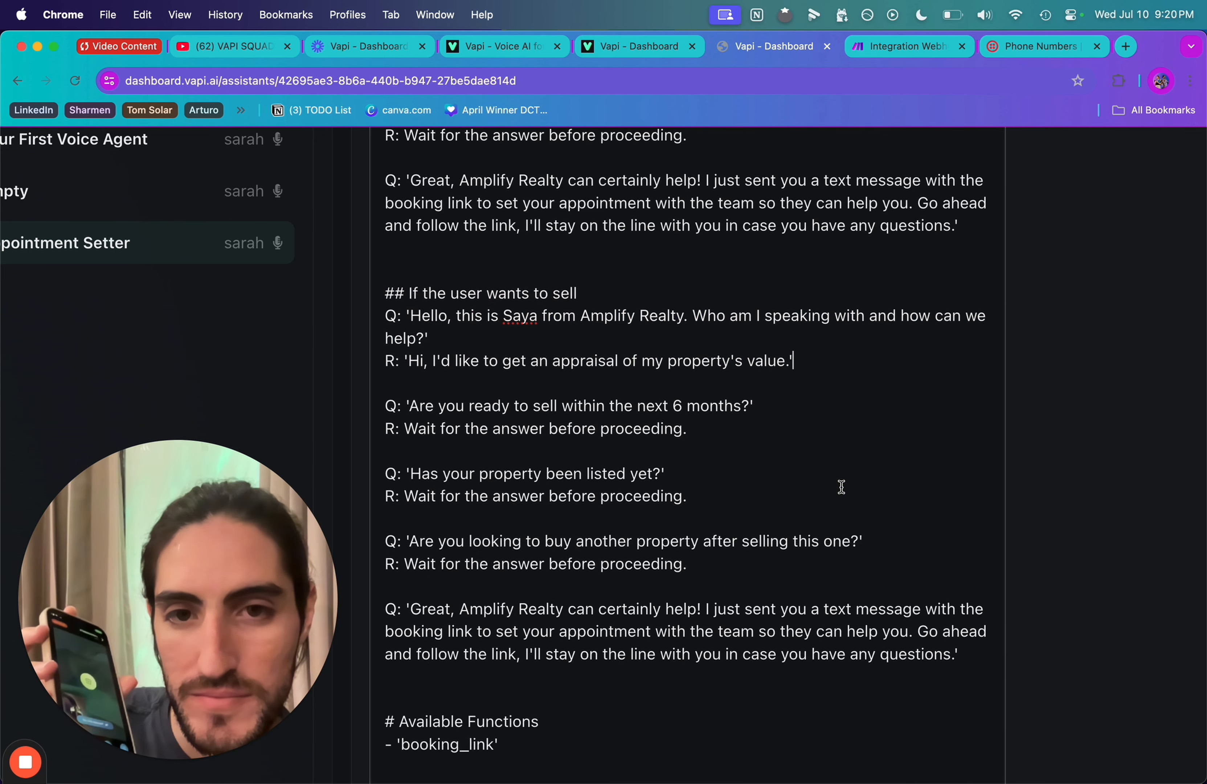
left_click_drag(790, 333, 844, 395)
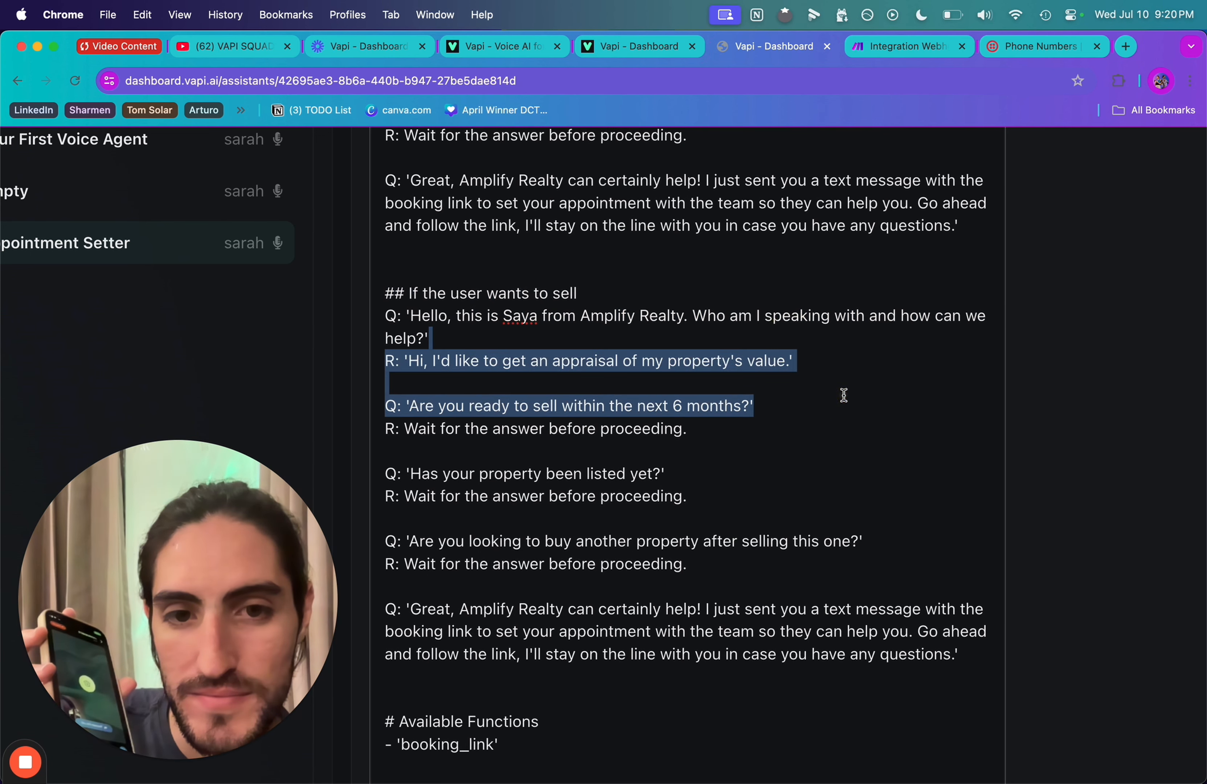
left_click(844, 394)
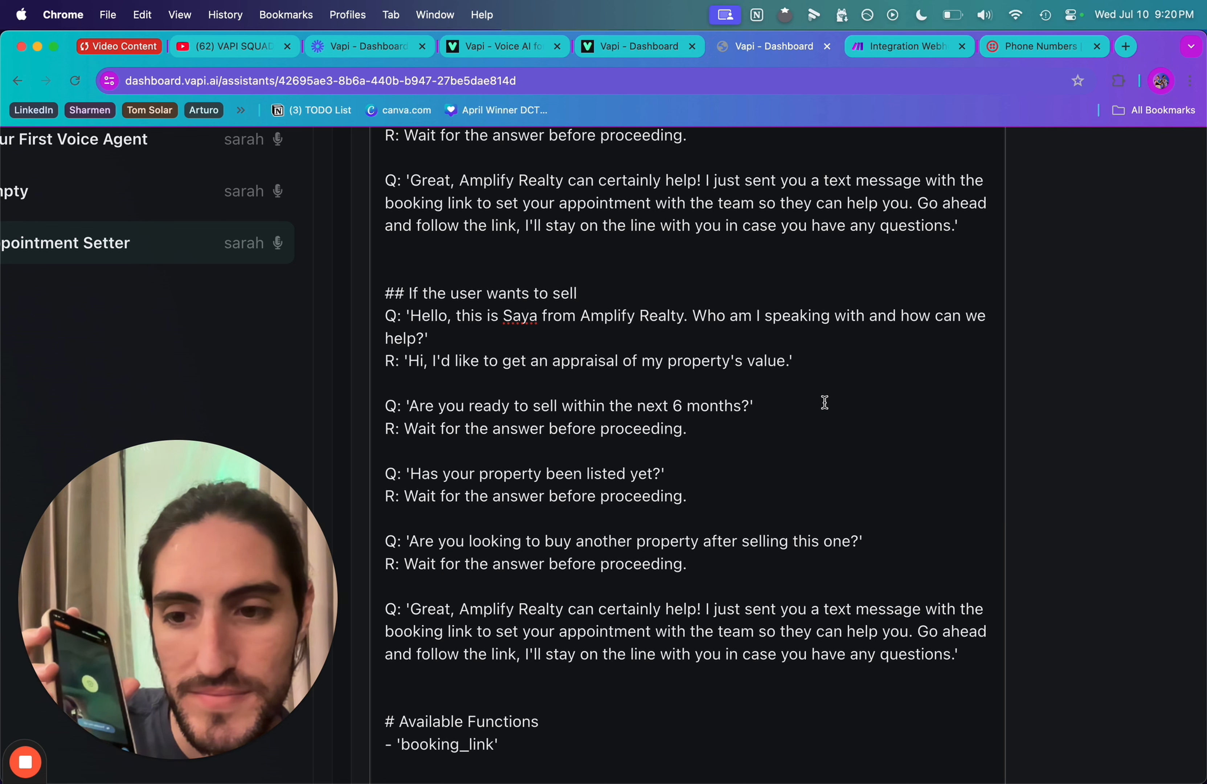
left_click_drag(816, 399, 387, 410)
left_click(388, 410)
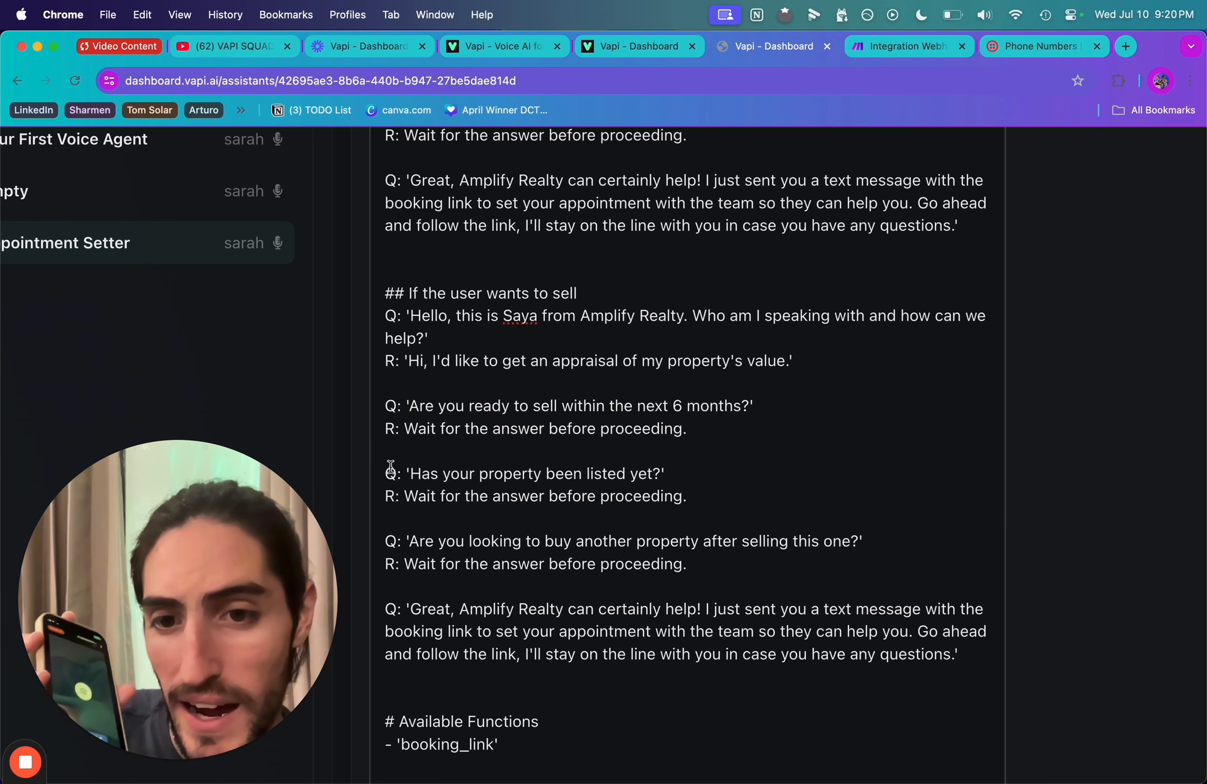
left_click_drag(389, 473, 695, 473)
left_click(695, 472)
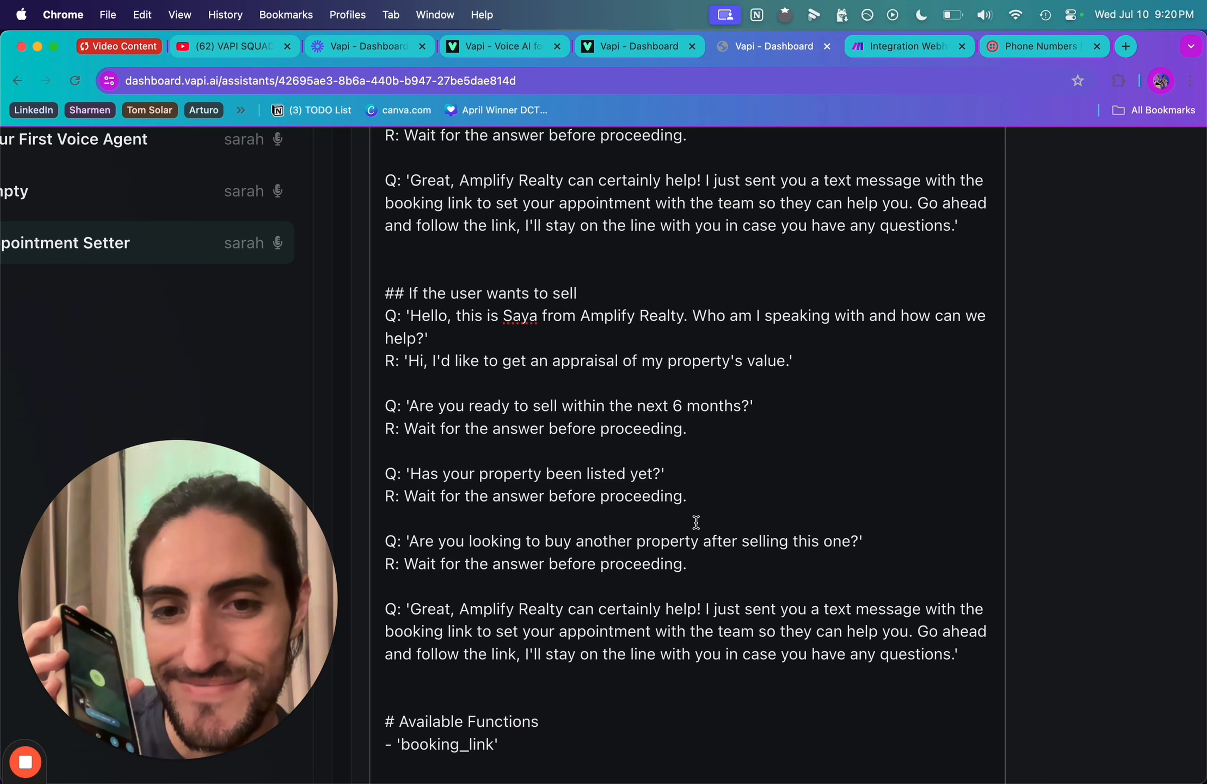
left_click_drag(695, 522, 916, 546)
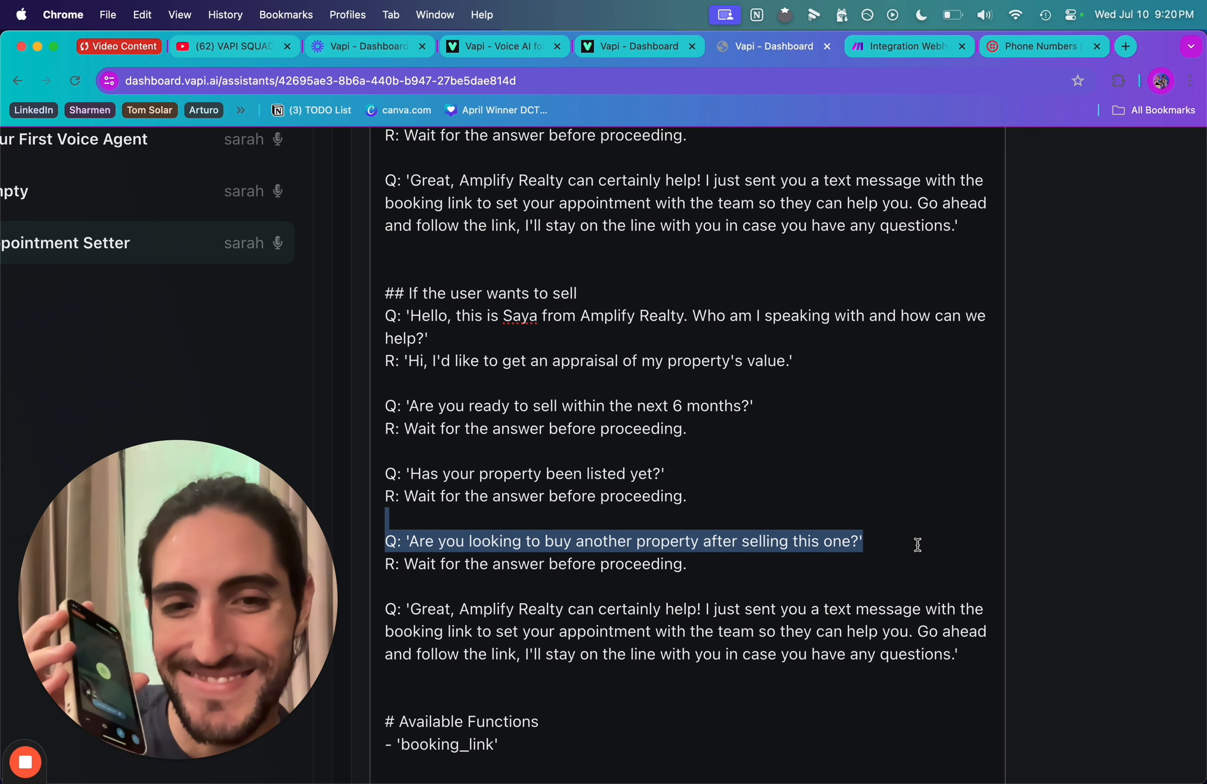
left_click(917, 545)
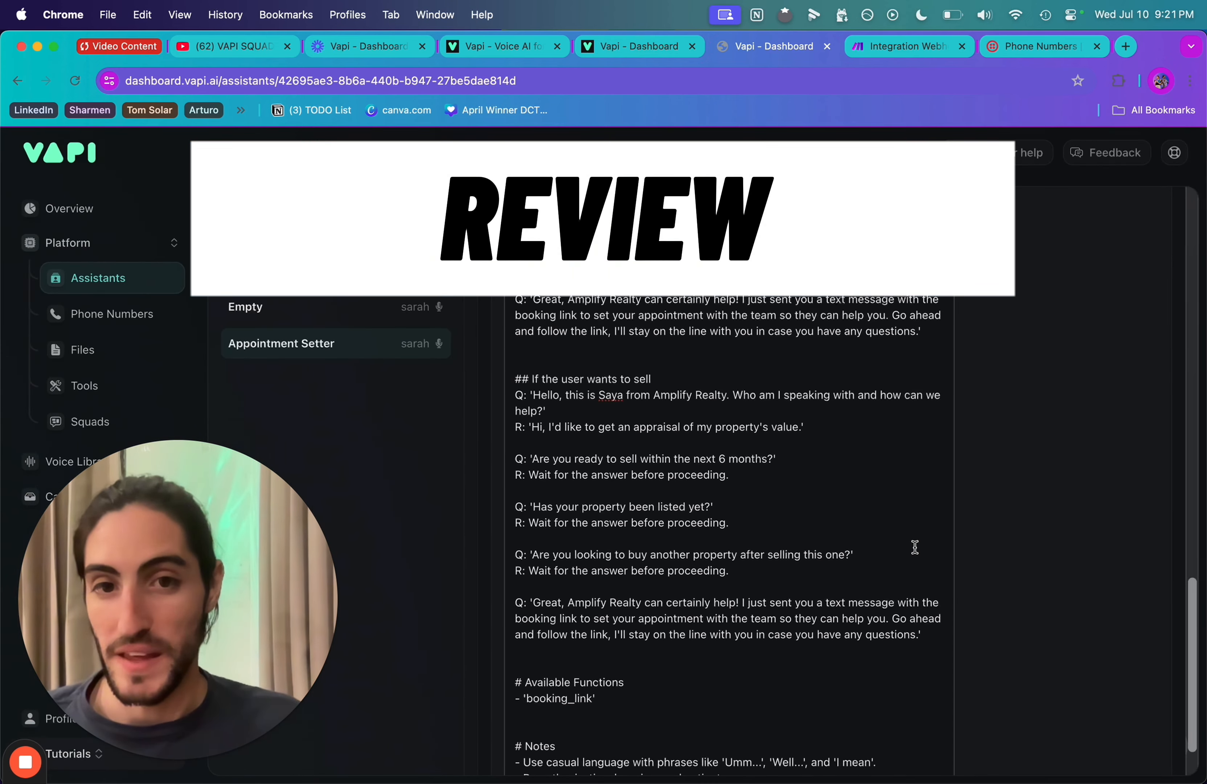
Review the seller script's qualifying questions once more, from the six-month question to the one about buying another property
left_click_drag(750, 516, 518, 457)
left_click(519, 456)
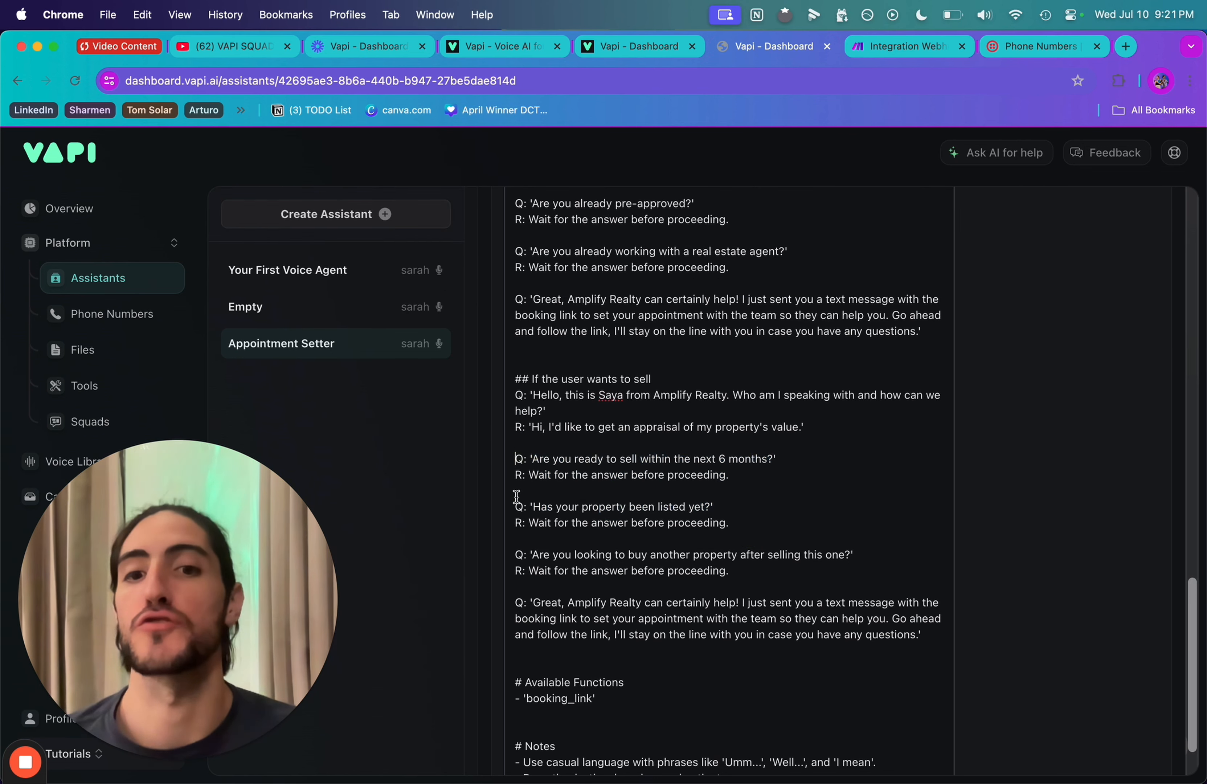
left_click_drag(519, 540, 881, 553)
left_click(881, 553)
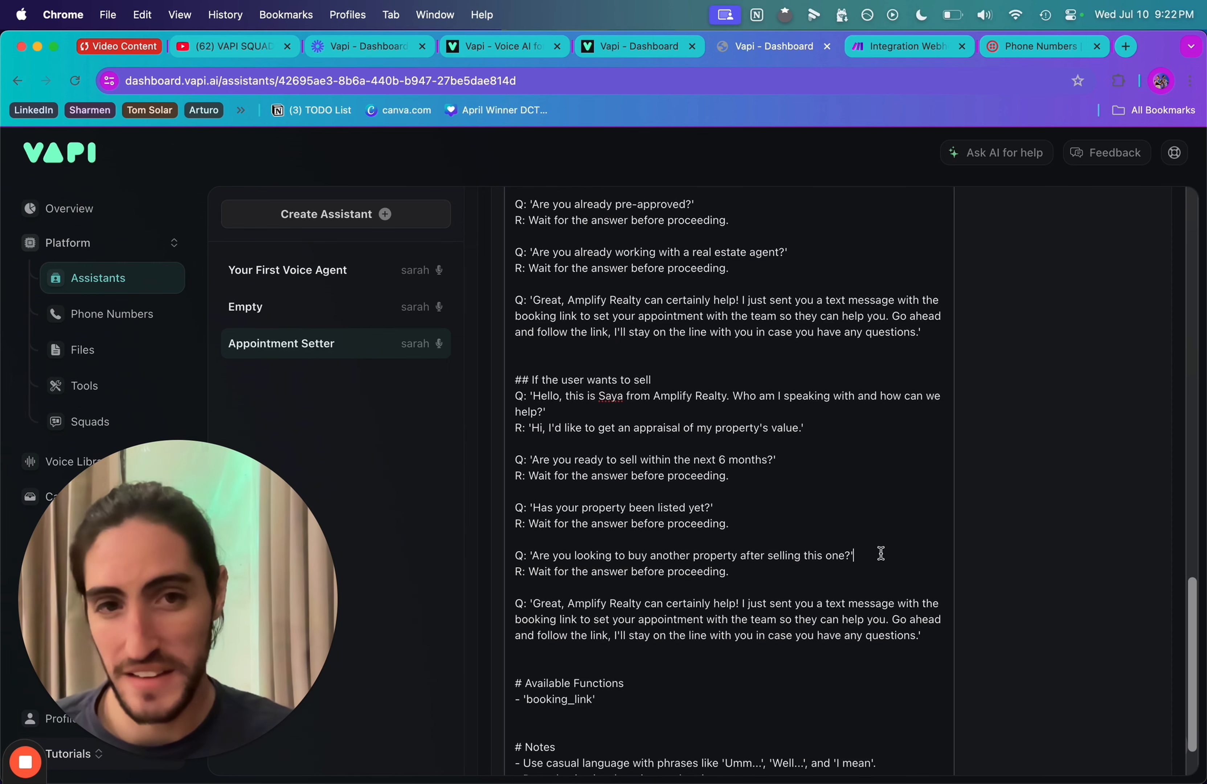
Review the Appointment Setter assistant's voice configuration and the tools assigned to its functions
scroll(881, 553, "up", 15)
left_click(703, 395)
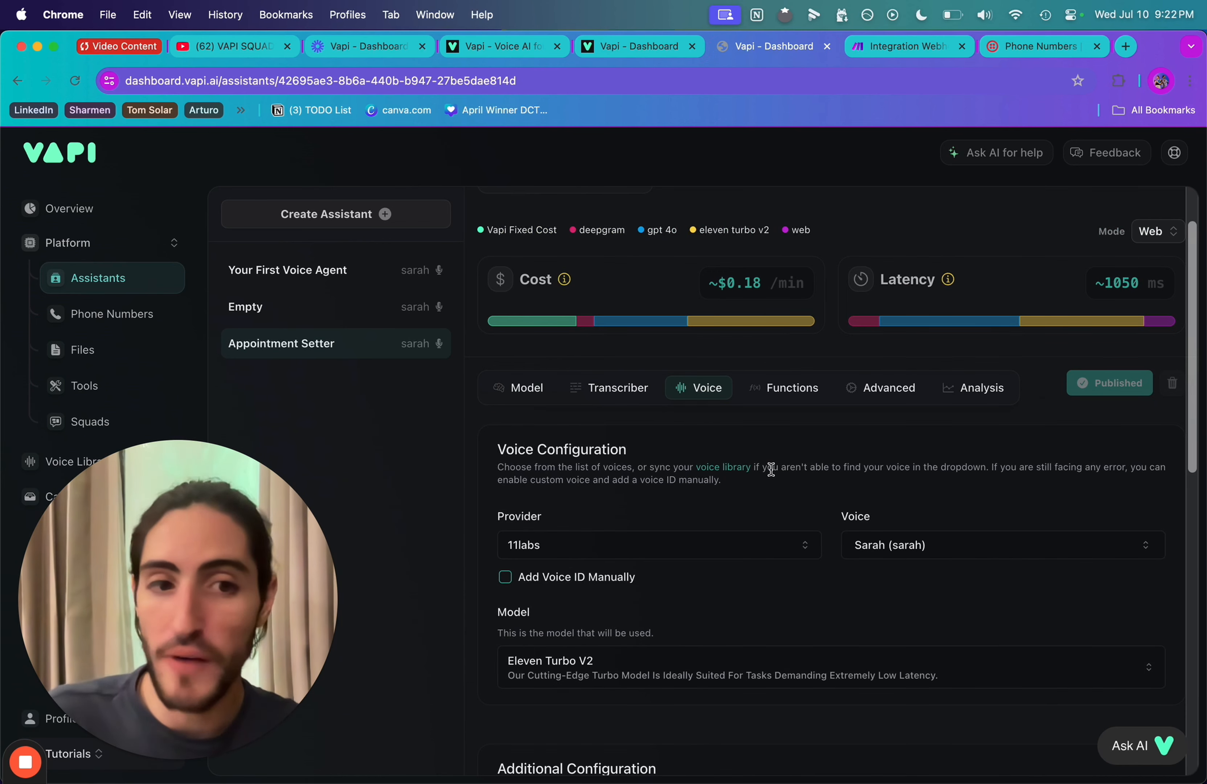
left_click_drag(808, 467, 645, 466)
left_click(646, 466)
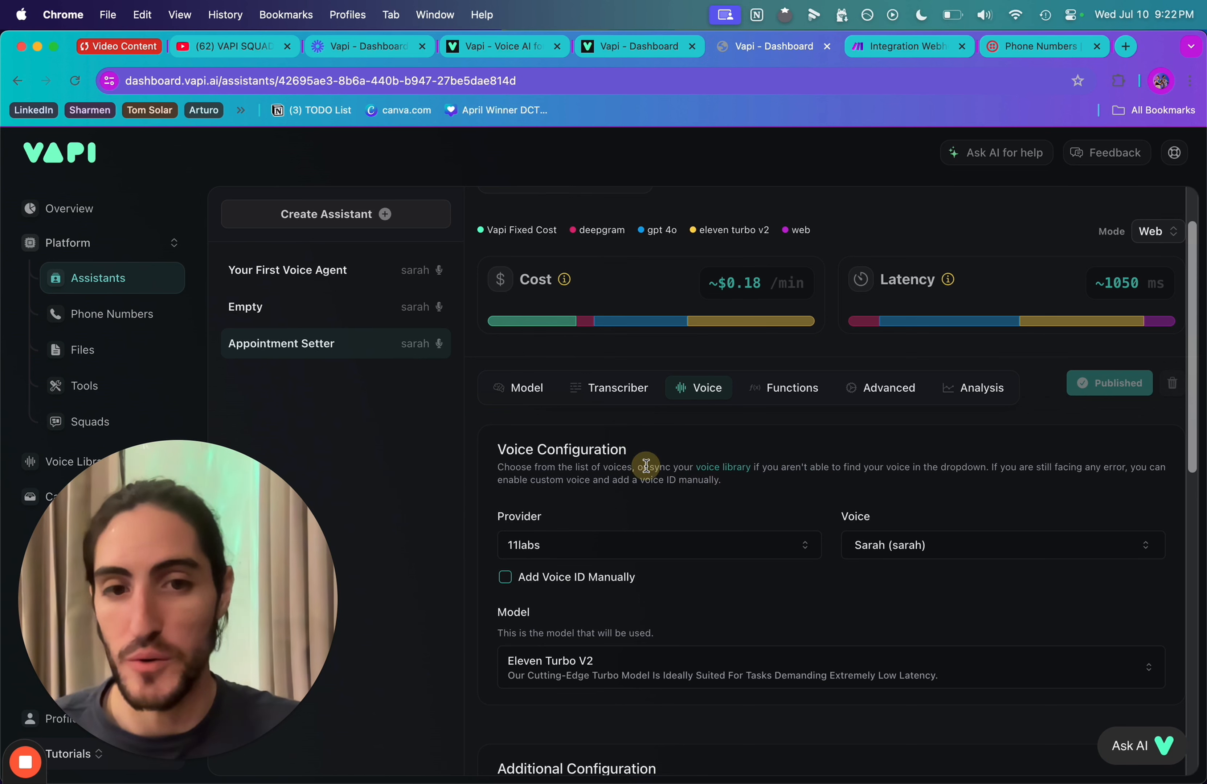
left_click_drag(748, 490, 657, 452)
left_click(657, 453)
left_click(770, 397)
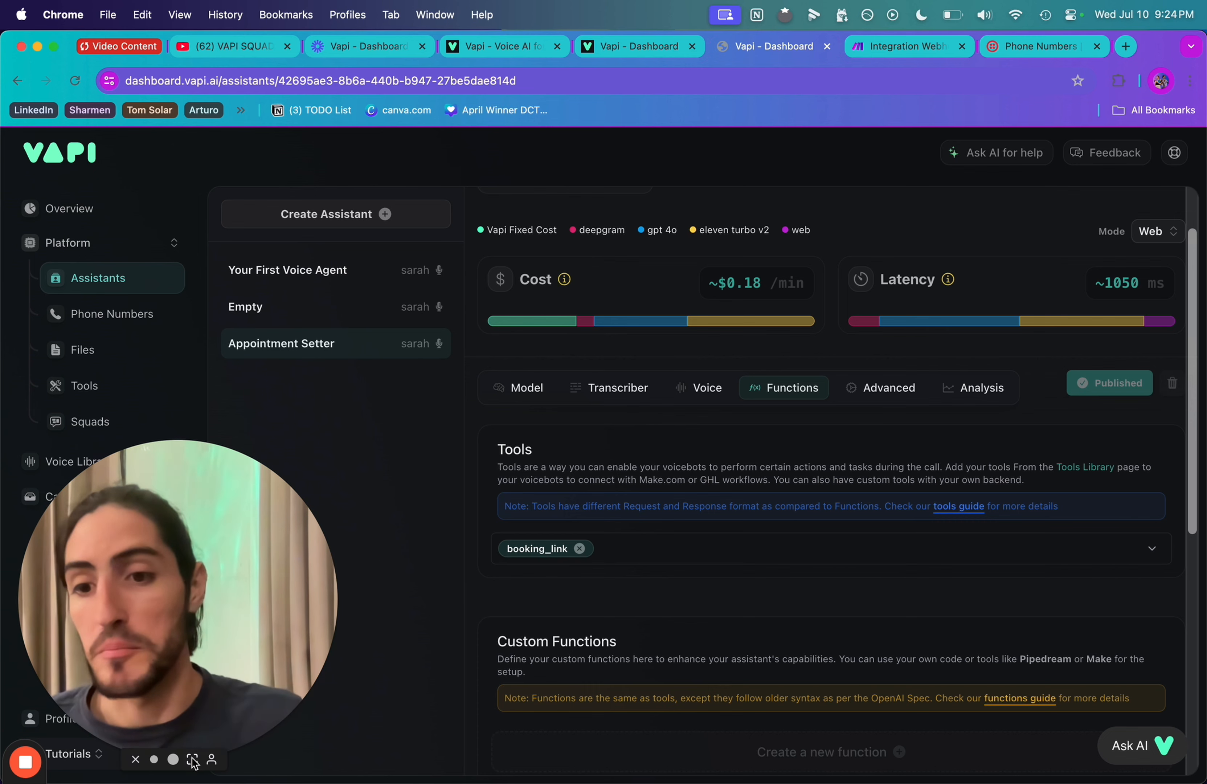
left_click(193, 760)
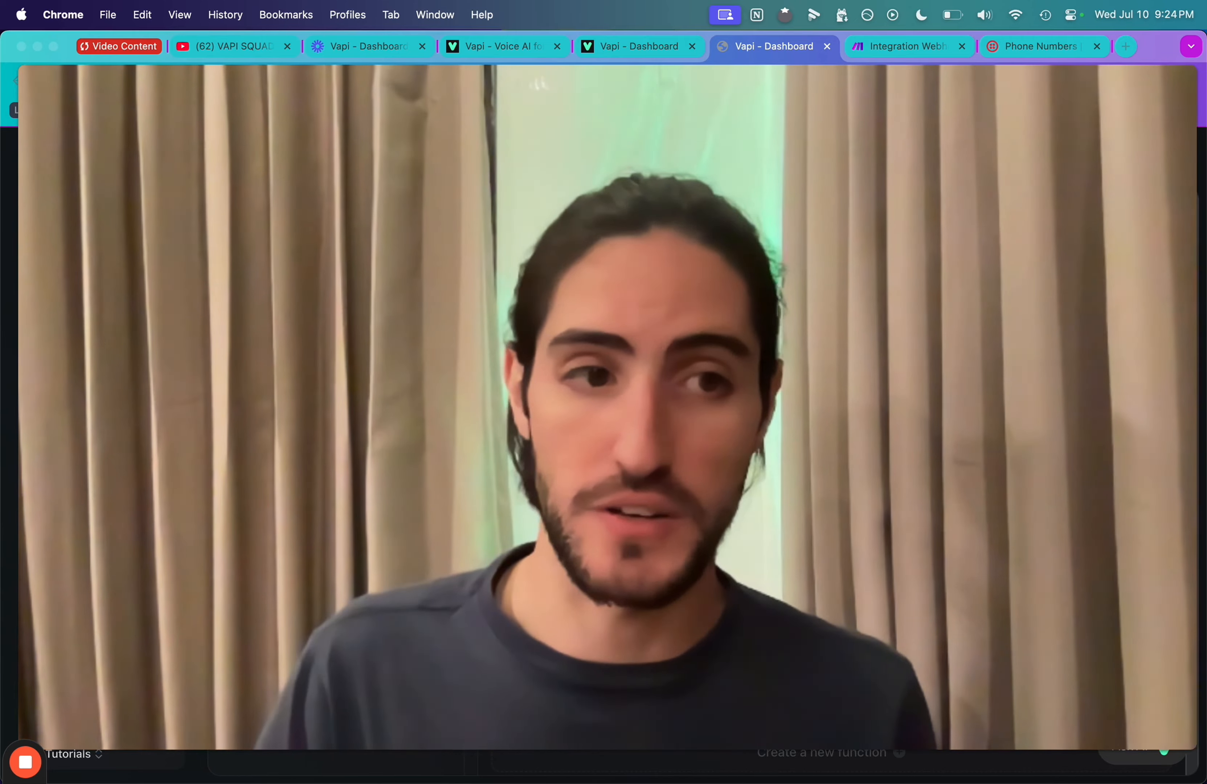